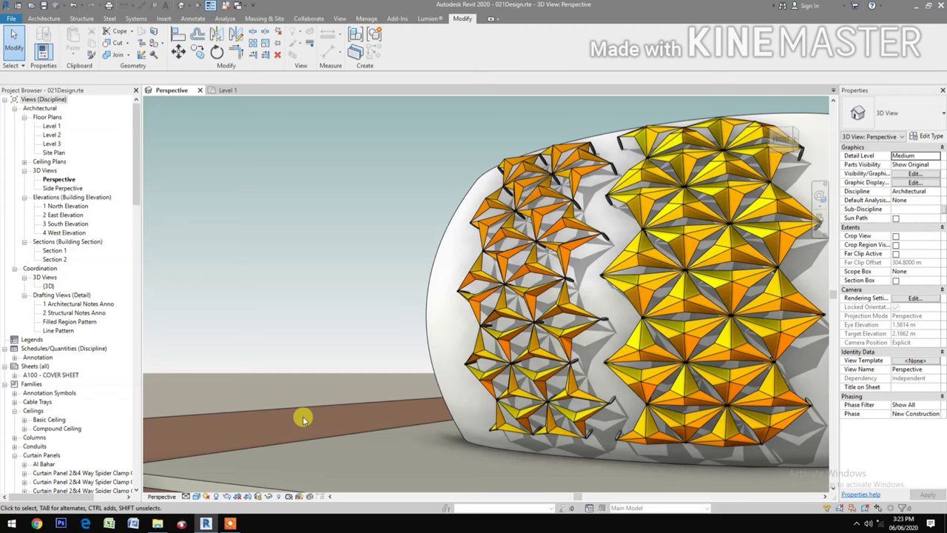
Step: Create a new family from the English Metric Generic Model Pattern Based.rft template
left_click(10, 17)
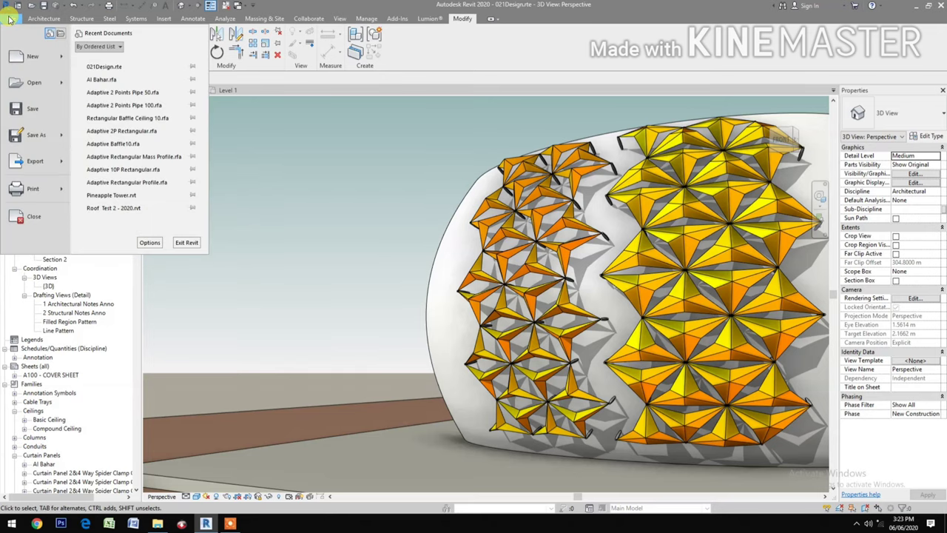
mouse_move(26, 56)
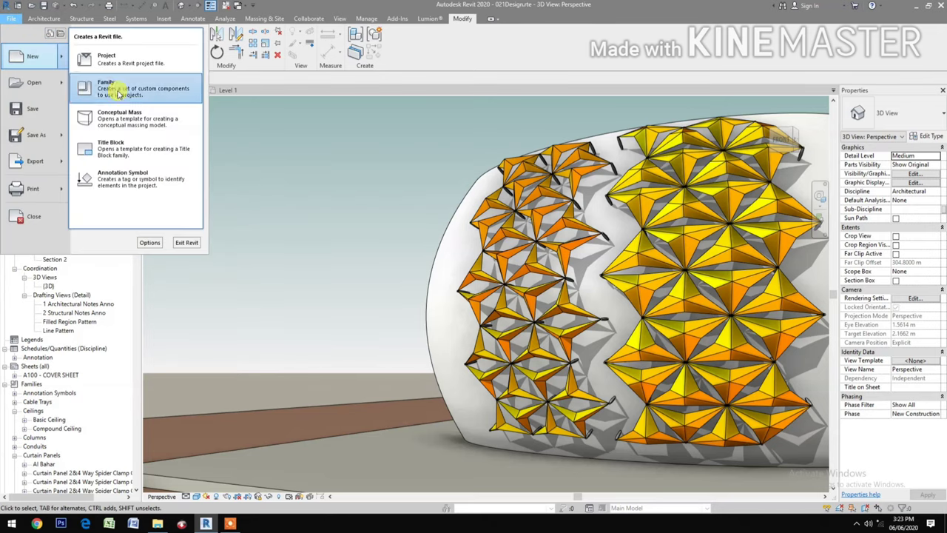
left_click(261, 191)
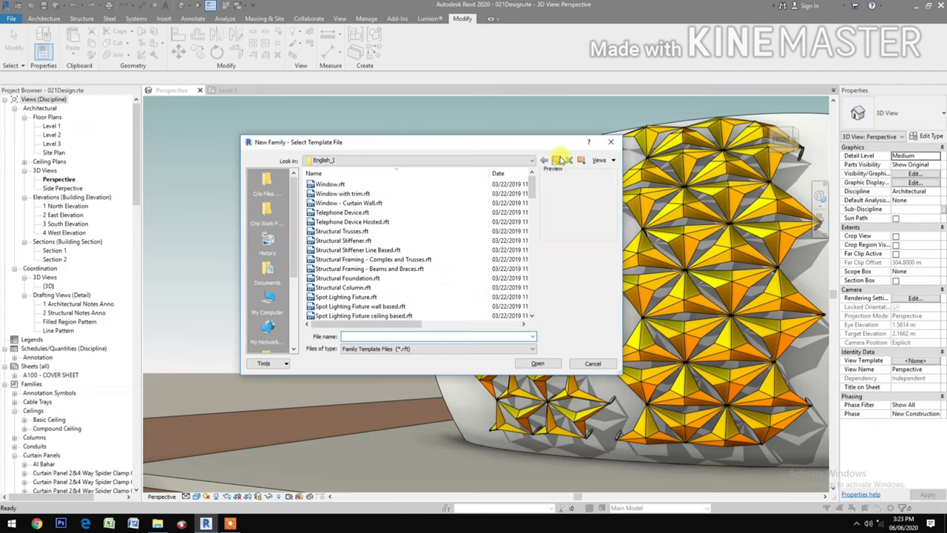
left_click(559, 160)
double_click(351, 290)
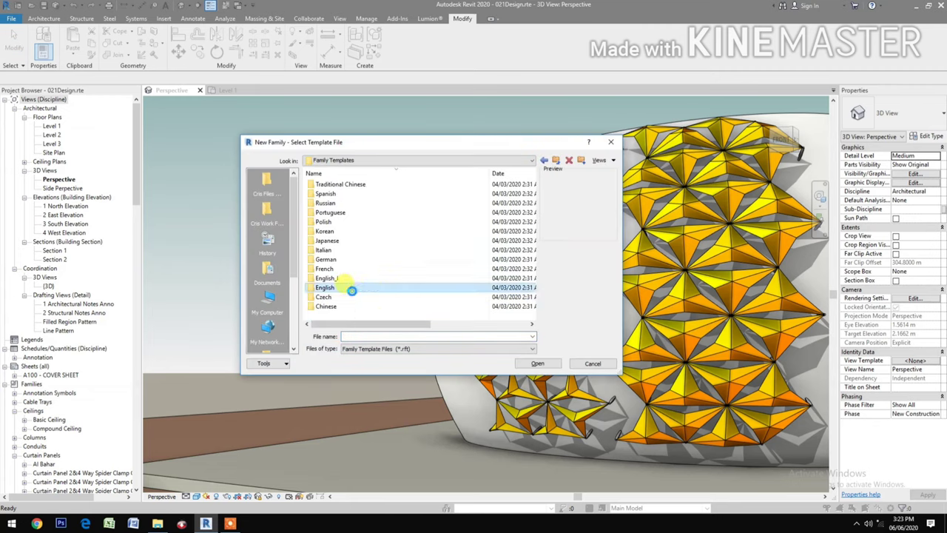
scroll(378, 306, "down", 6)
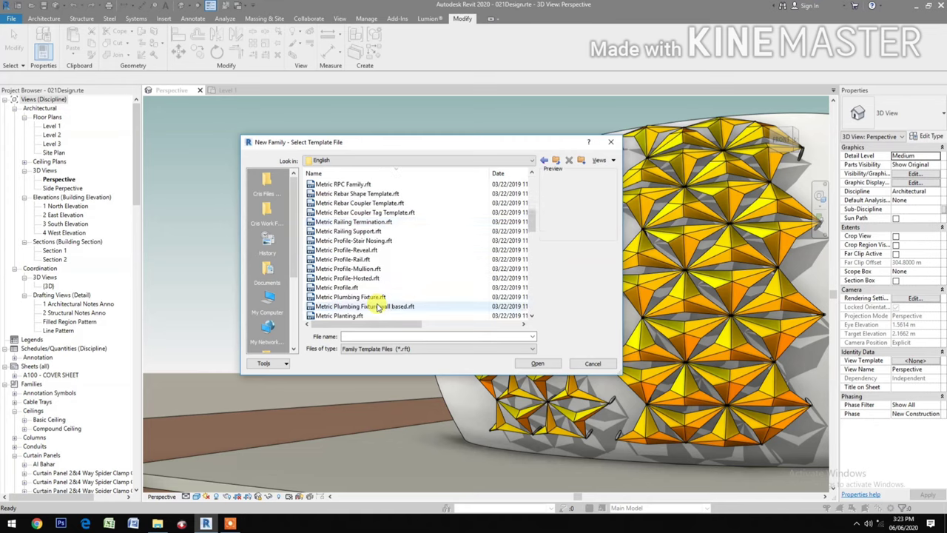
scroll(378, 306, "down", 9)
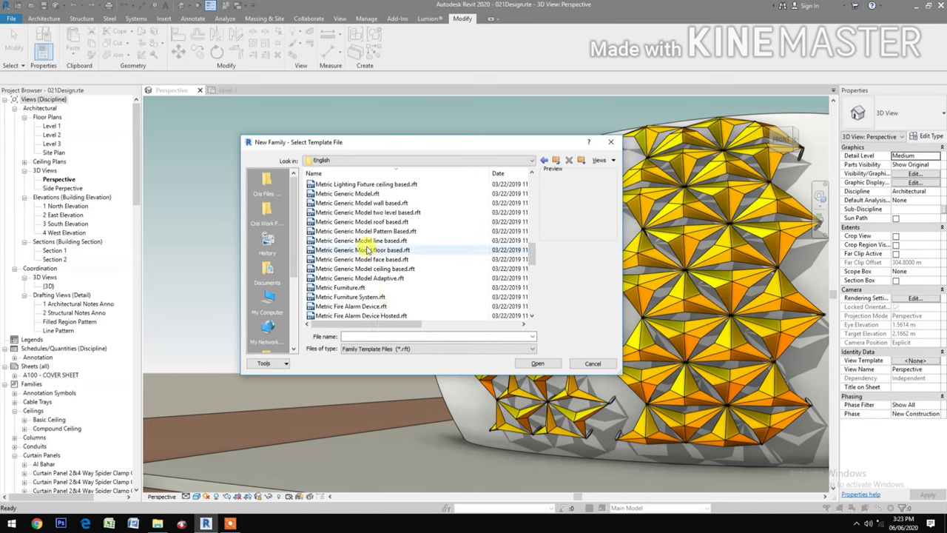
left_click(367, 231)
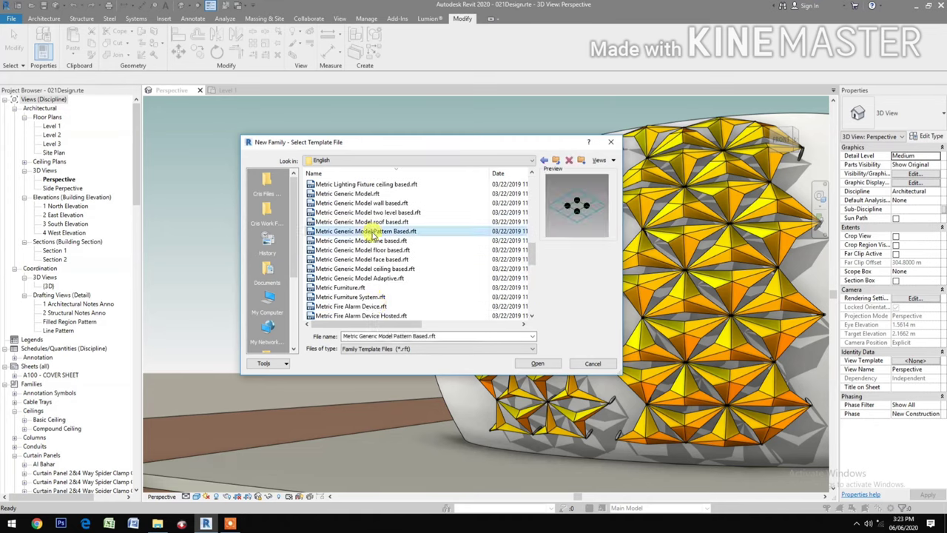
left_click(535, 364)
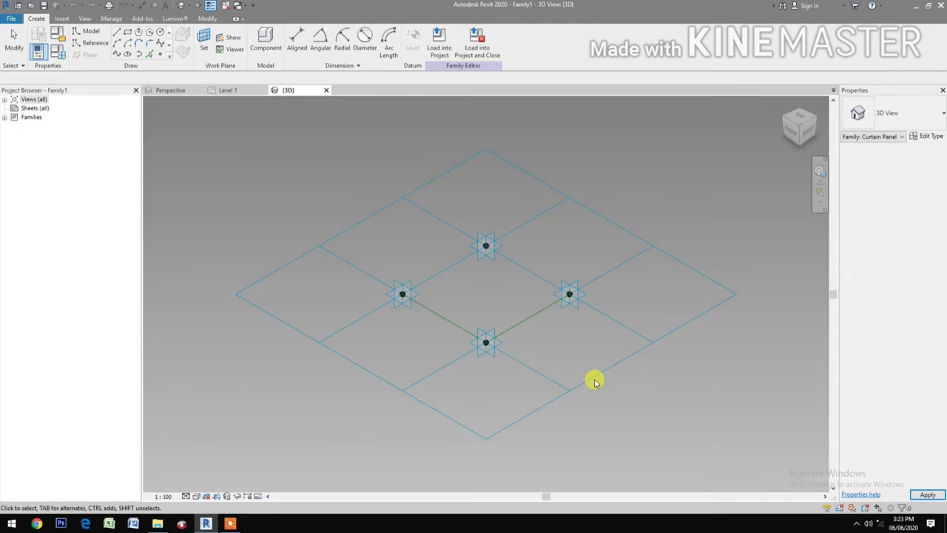
Step: Change the tile pattern grid type from Rectangle to Triangle (flat)
left_click(594, 380)
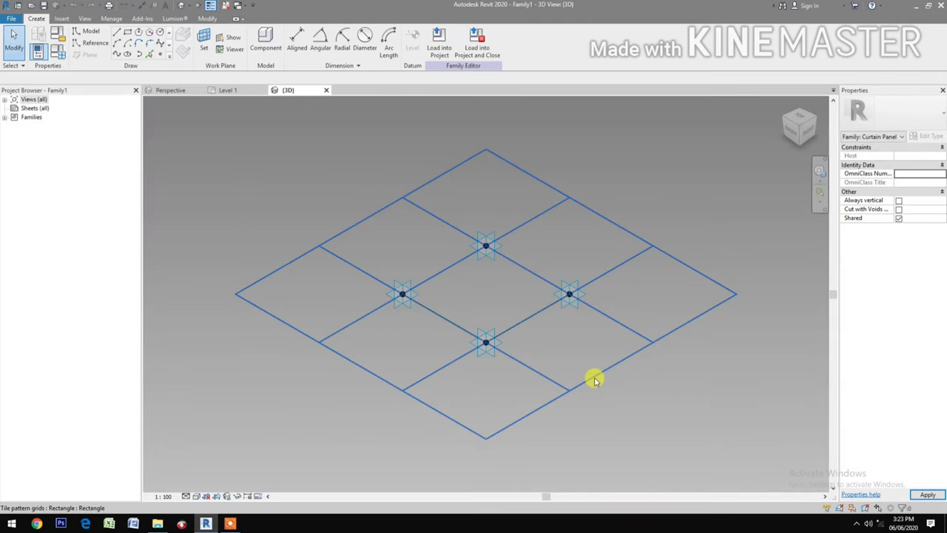
left_click(595, 380)
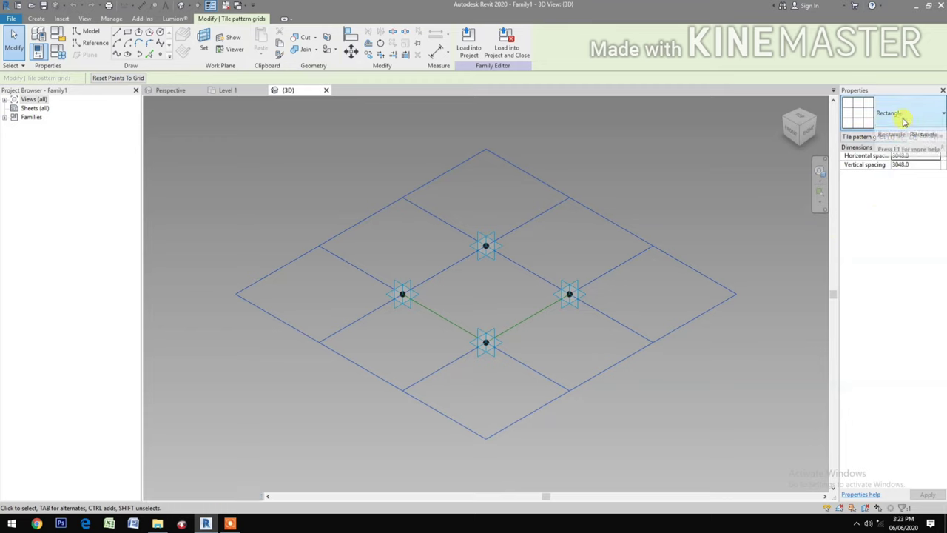
left_click(902, 120)
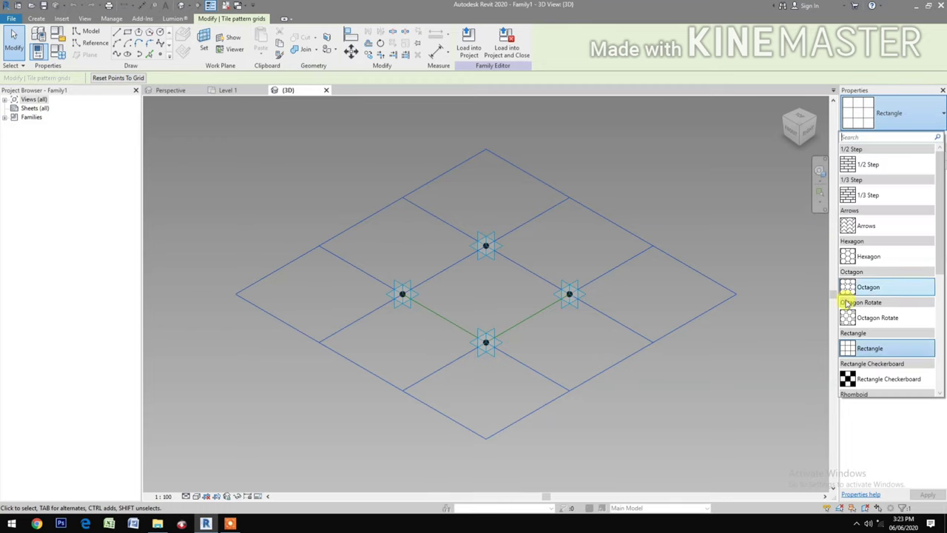
scroll(866, 310, "down", 1)
scroll(880, 292, "down", 1)
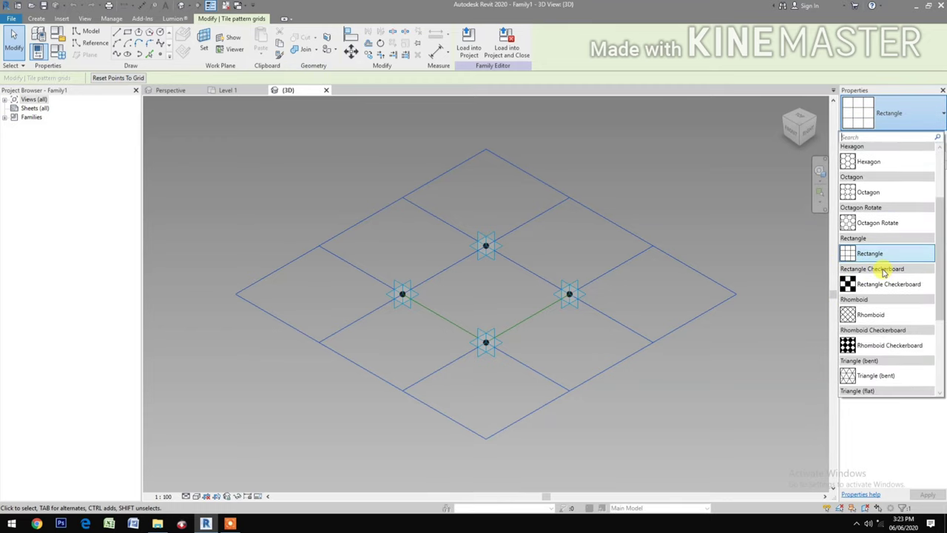
scroll(880, 296, "down", 1)
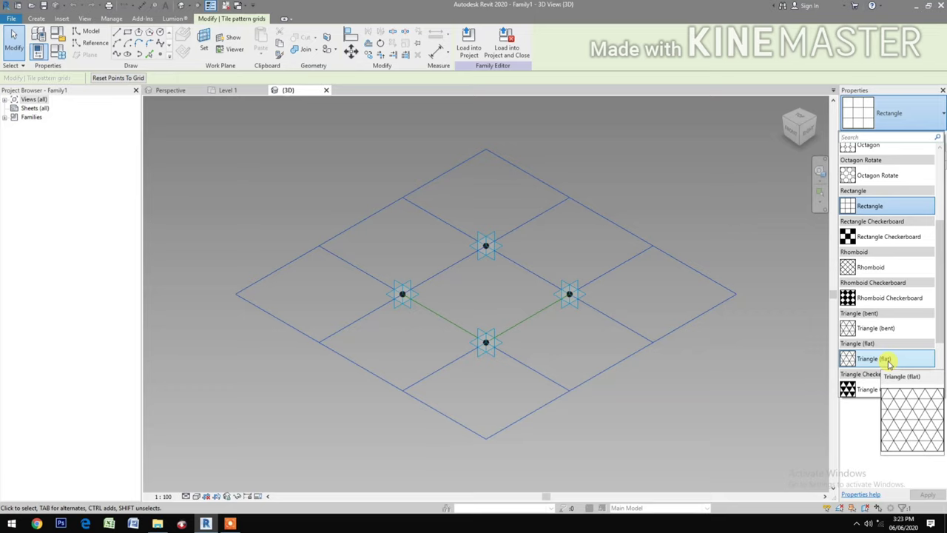
left_click(887, 360)
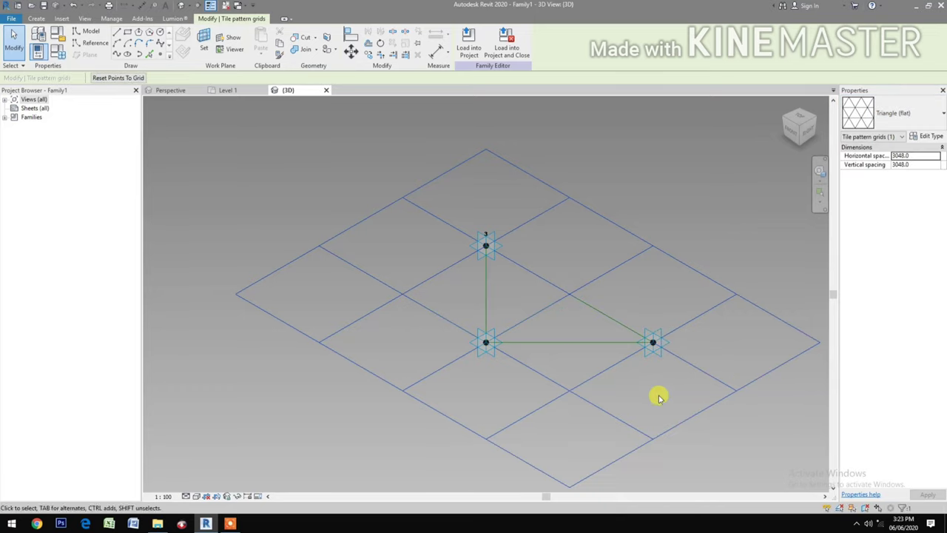
Step: Give the triangle grid a horizontal spacing of 500 and a vertical spacing of 866
middle_click_drag(661, 393, 566, 397)
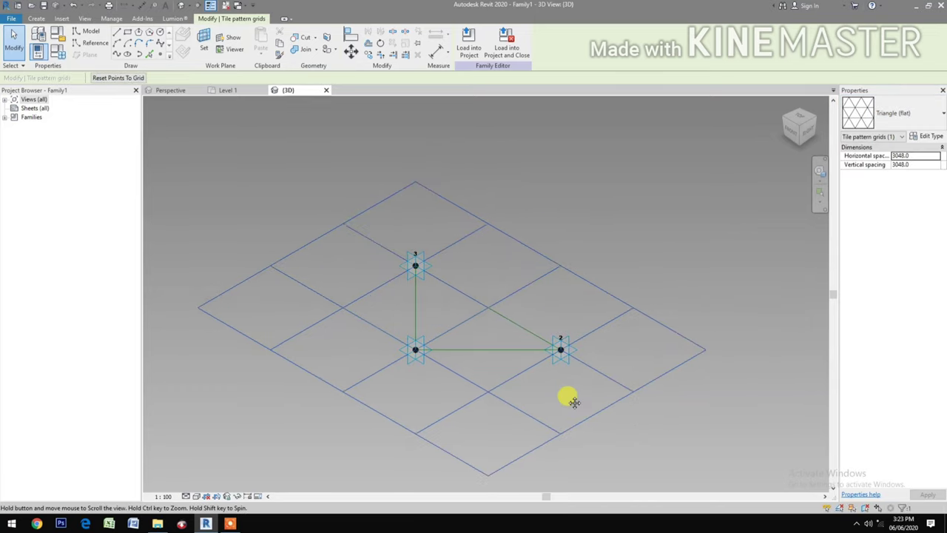
left_click(632, 405)
left_click(636, 392)
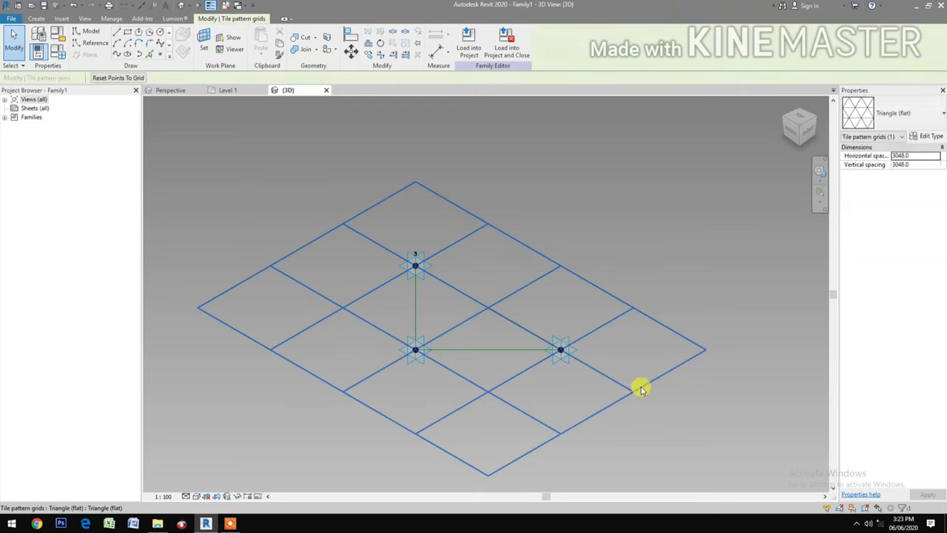
left_click(920, 157)
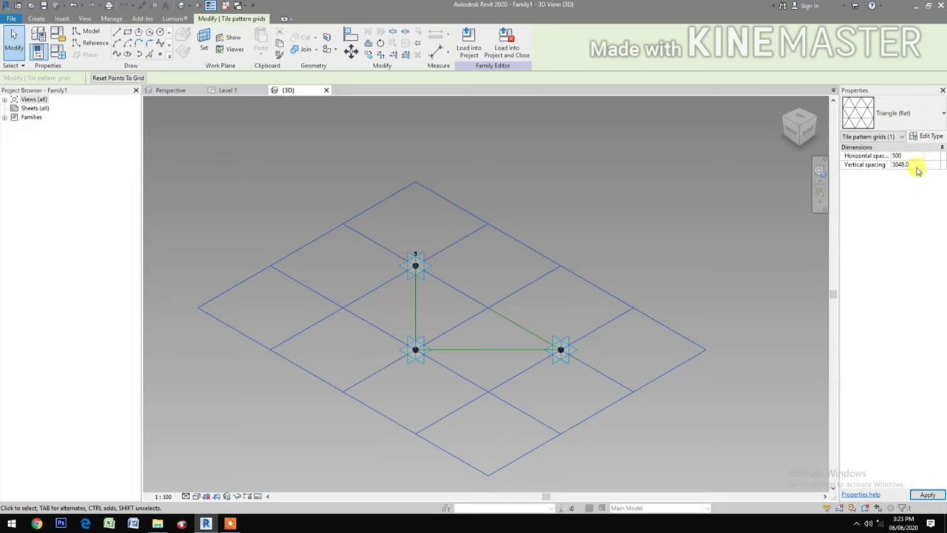
left_click(918, 165)
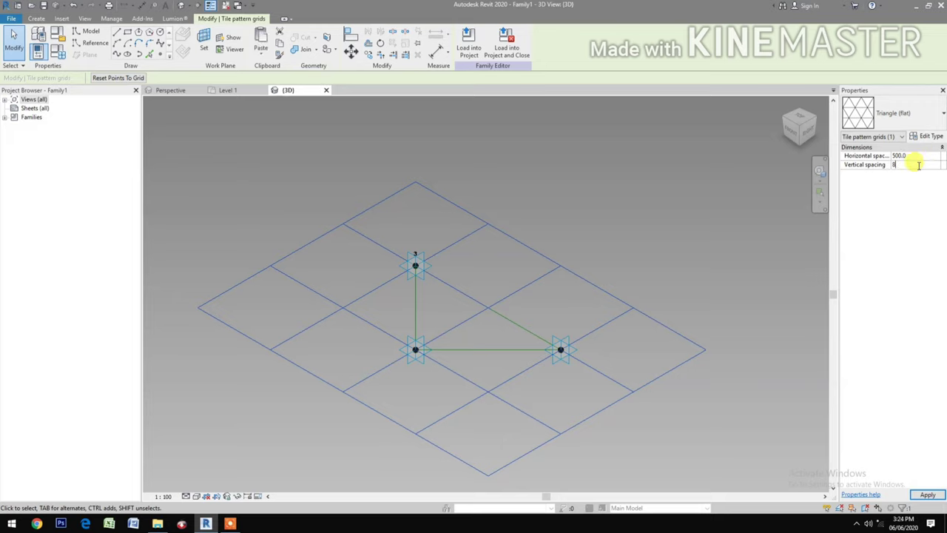
type("866")
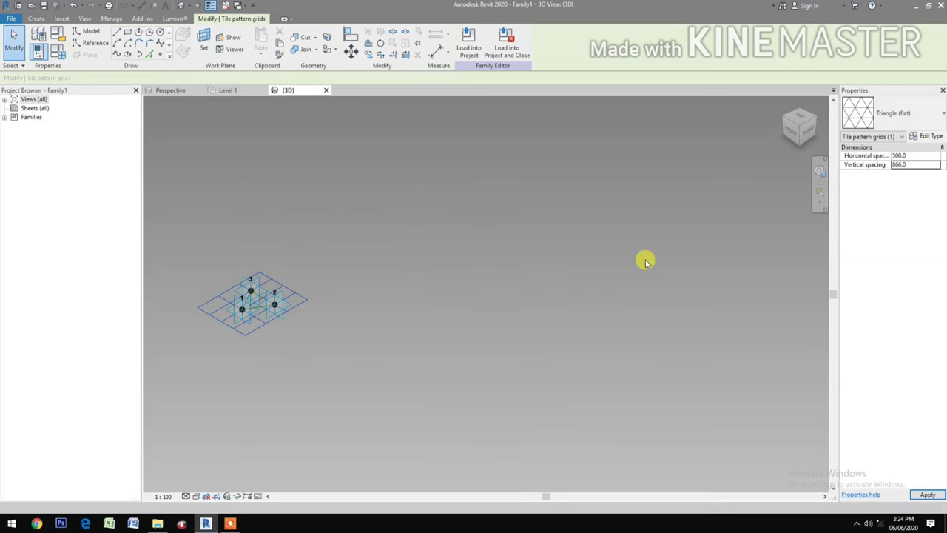
left_click(363, 383)
Step: Start the reference-line triangle at adaptive point 1, using its plane as the work plane
scroll(254, 343, "up", 2)
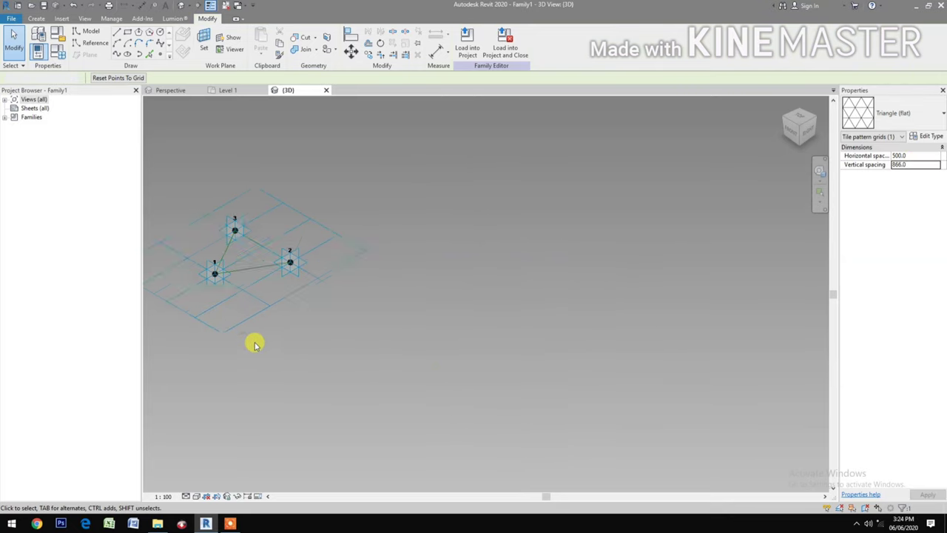
middle_click_drag(254, 343, 484, 356)
left_click(484, 356)
scroll(513, 382, "up", 3)
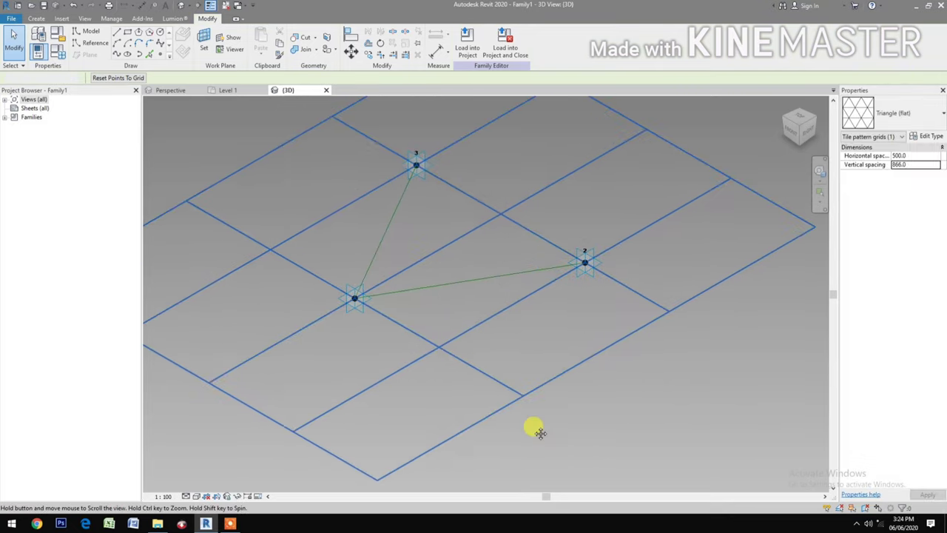
scroll(541, 432, "down", 2)
left_click(623, 454)
middle_click_drag(624, 454, 622, 442)
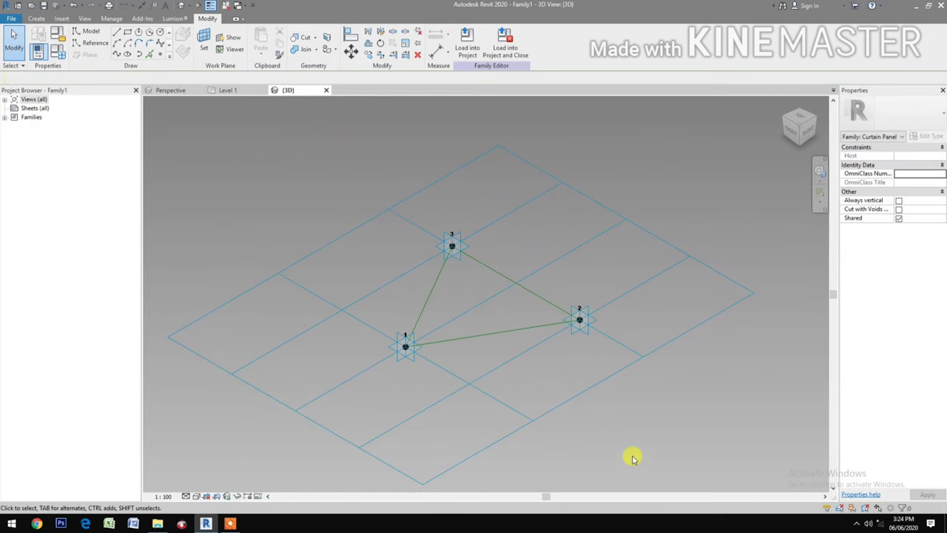
left_click(162, 57)
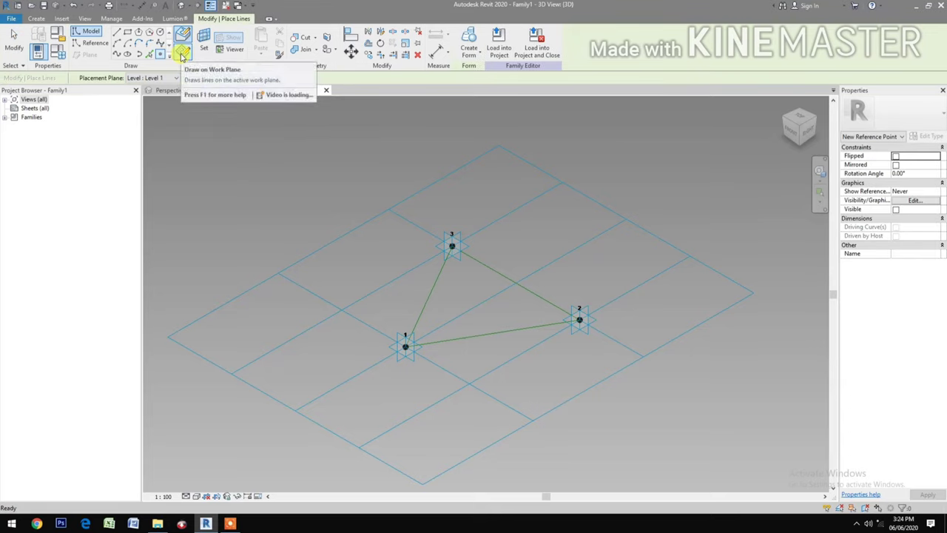
left_click(201, 43)
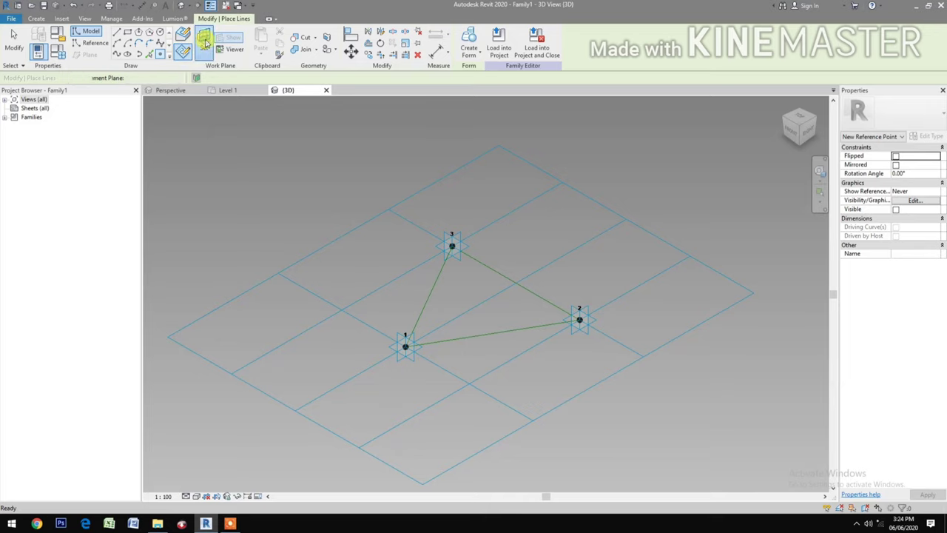
left_click(381, 345)
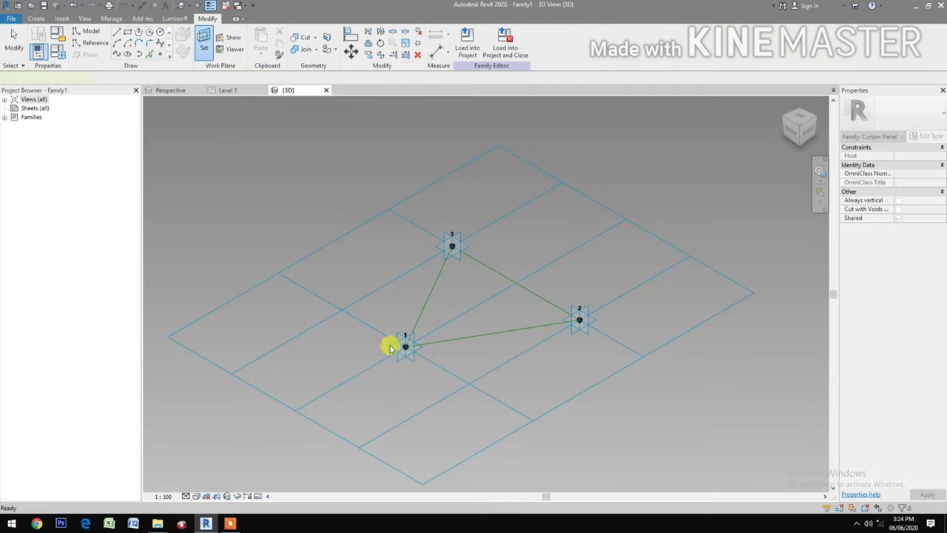
left_click(404, 343)
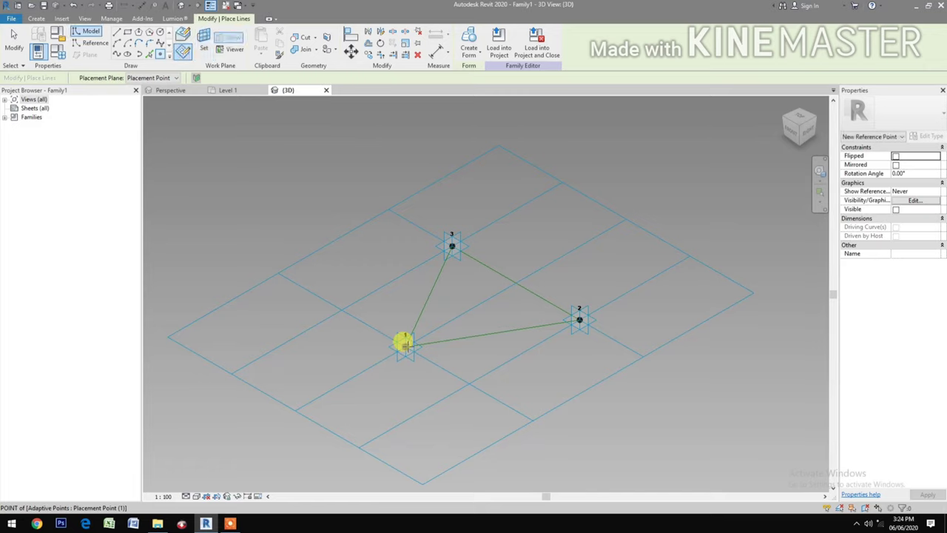
Step: Continue the reference lines through points 3 and 2 to close the triangle, then select everything
left_click(203, 38)
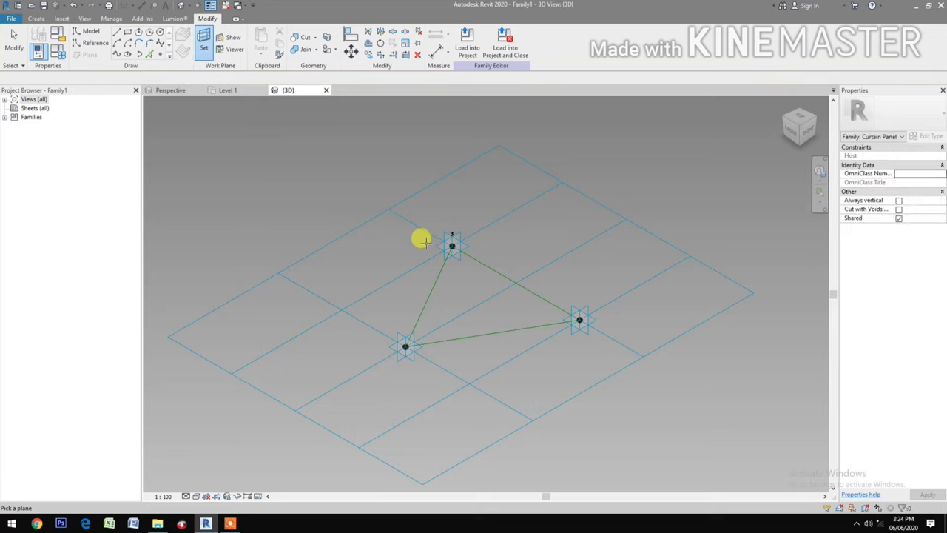
left_click(437, 239)
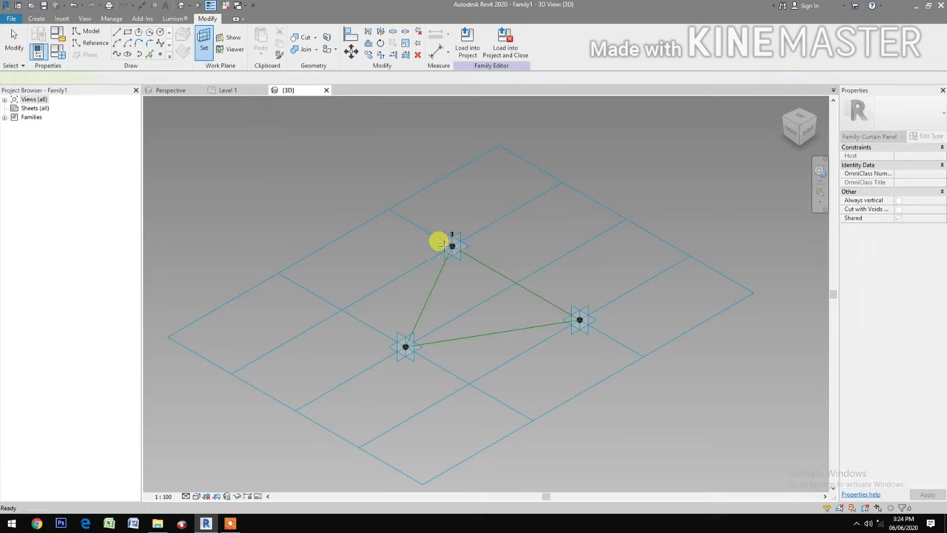
left_click(447, 243)
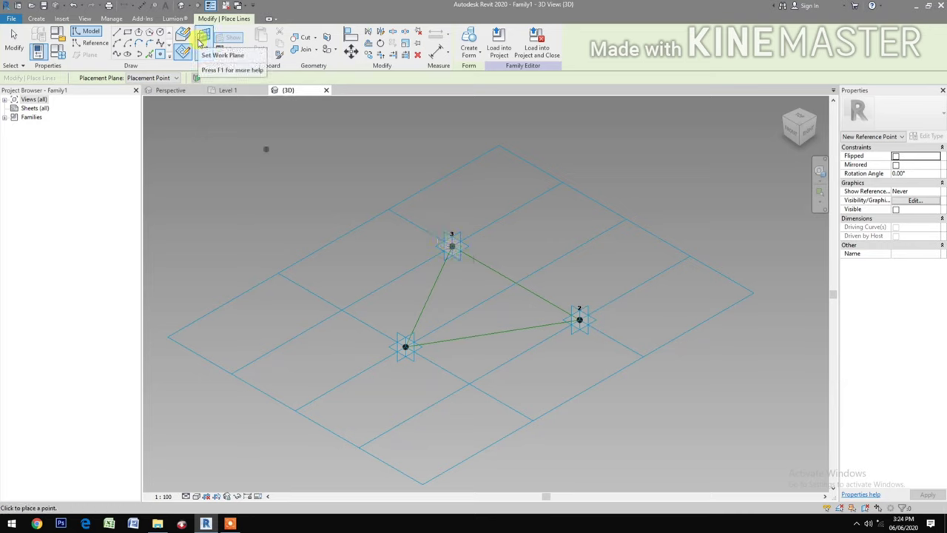
left_click(204, 43)
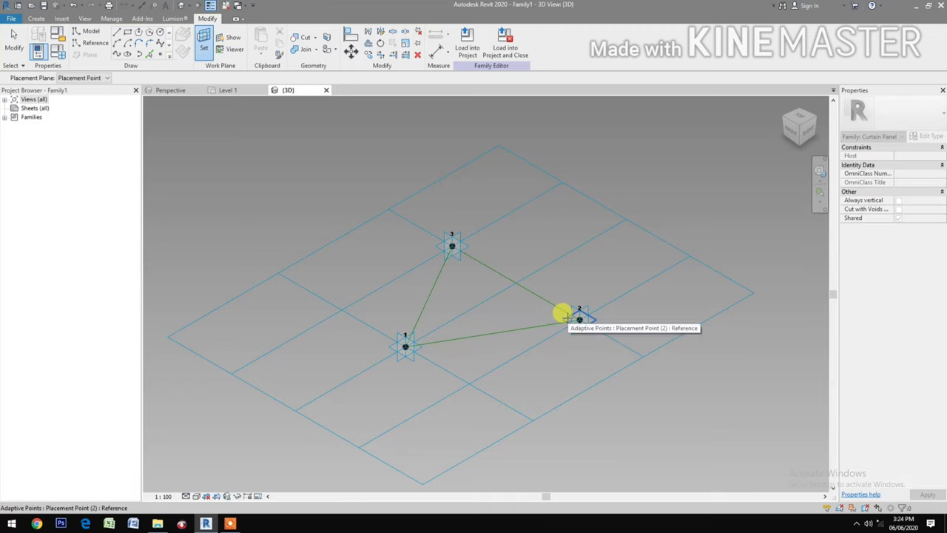
left_click(571, 317)
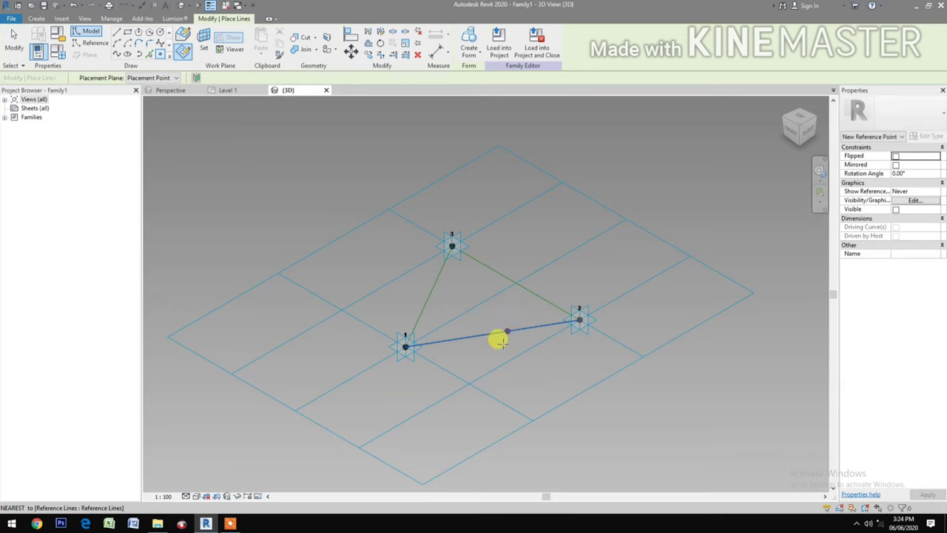
key("Escape")
key("Escape")
left_click_drag(267, 185, 644, 393)
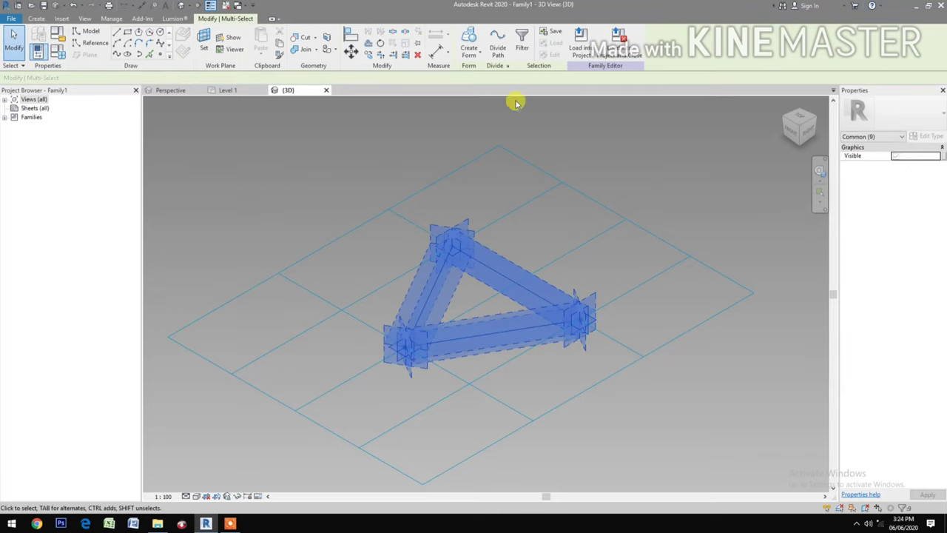
Step: Filter the selection to Reference Points and drive their Offset with a new Height length parameter
left_click(522, 51)
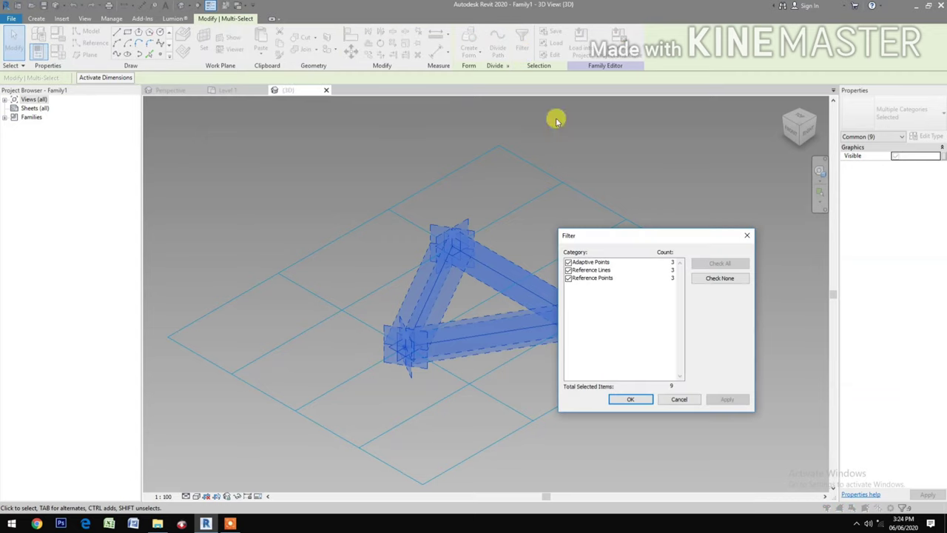
left_click(718, 277)
left_click(568, 279)
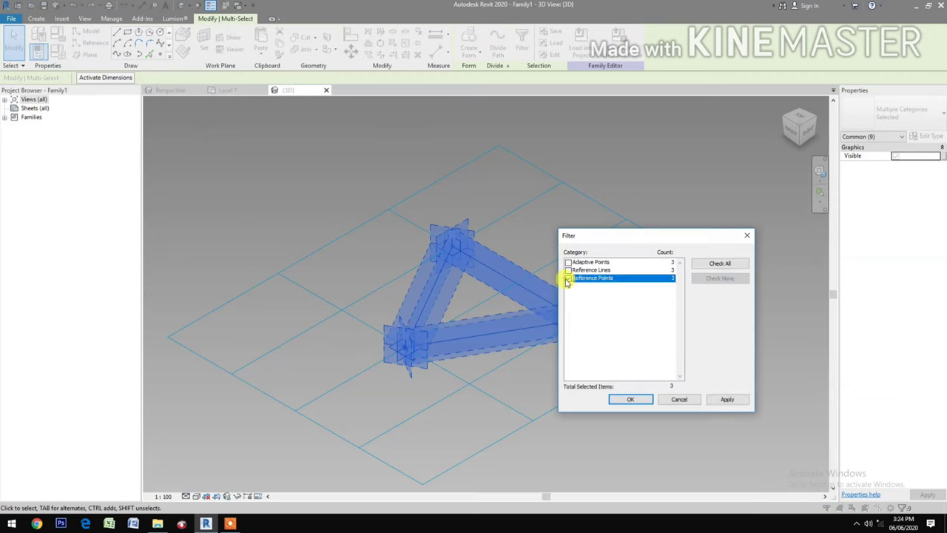
left_click(625, 398)
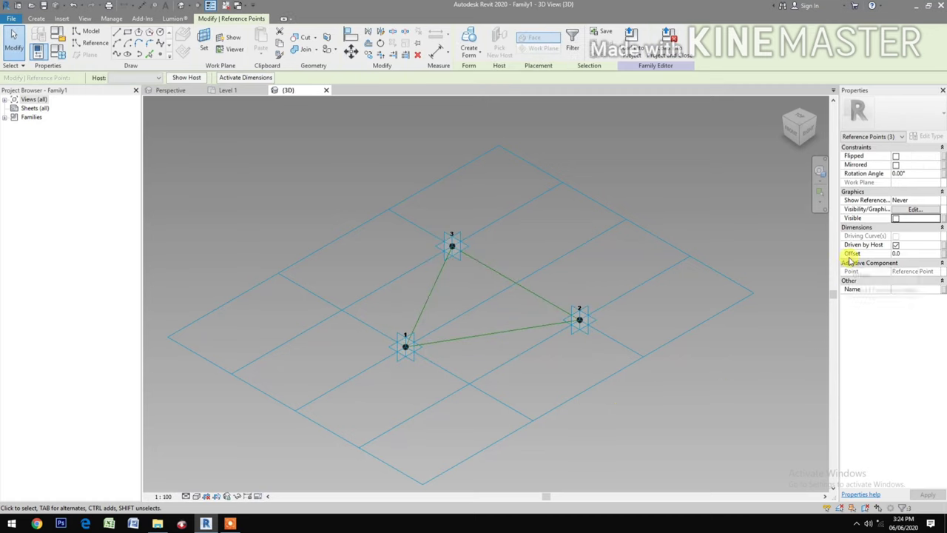
left_click(943, 255)
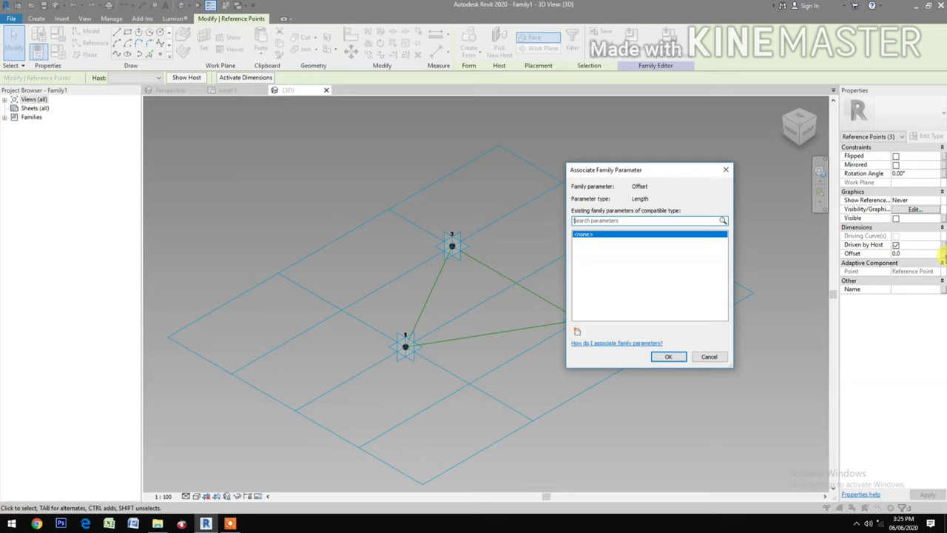
left_click(578, 334)
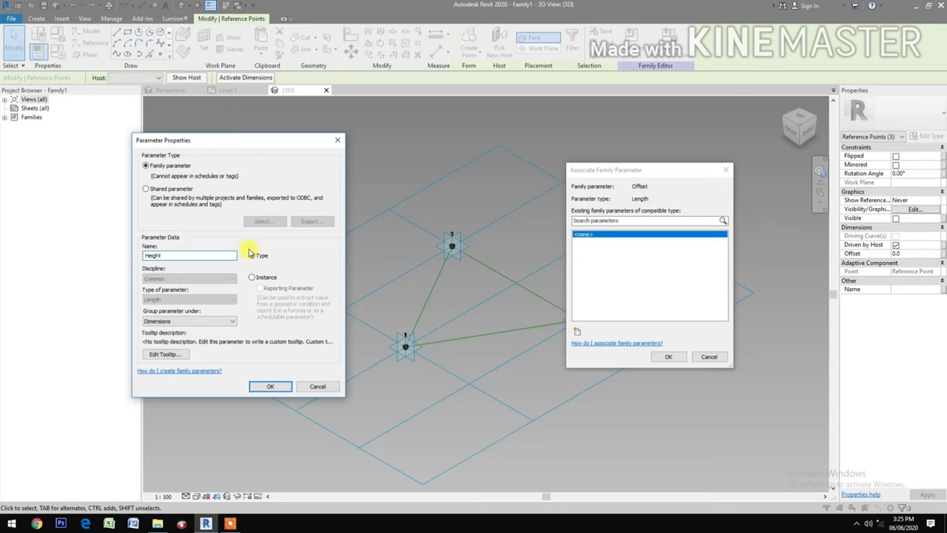
left_click(271, 386)
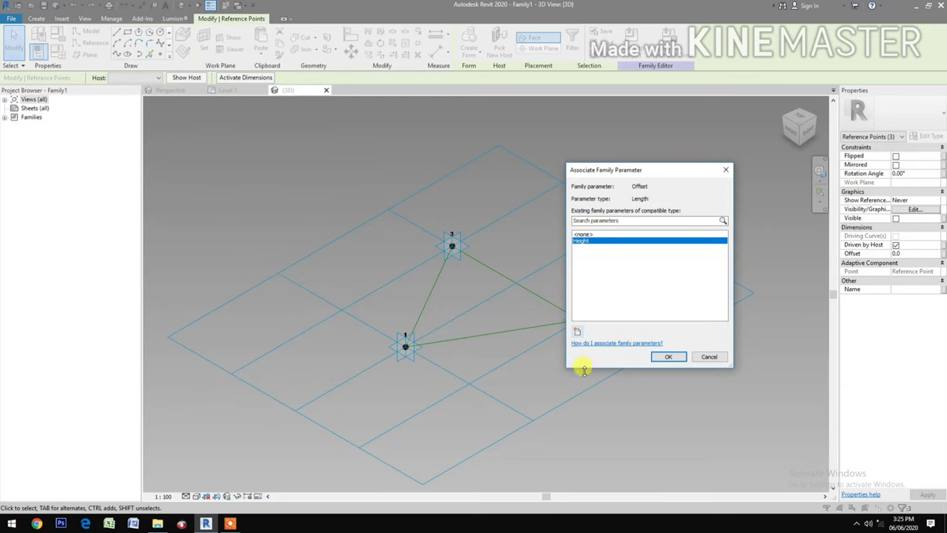
left_click(665, 356)
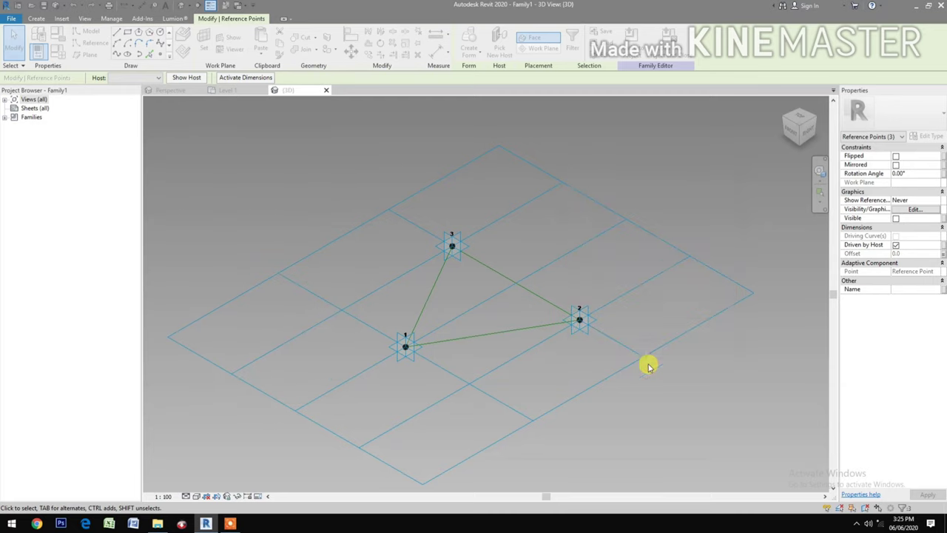
Step: Set Height to 800 in Family Types to raise the three reference points
left_click(58, 59)
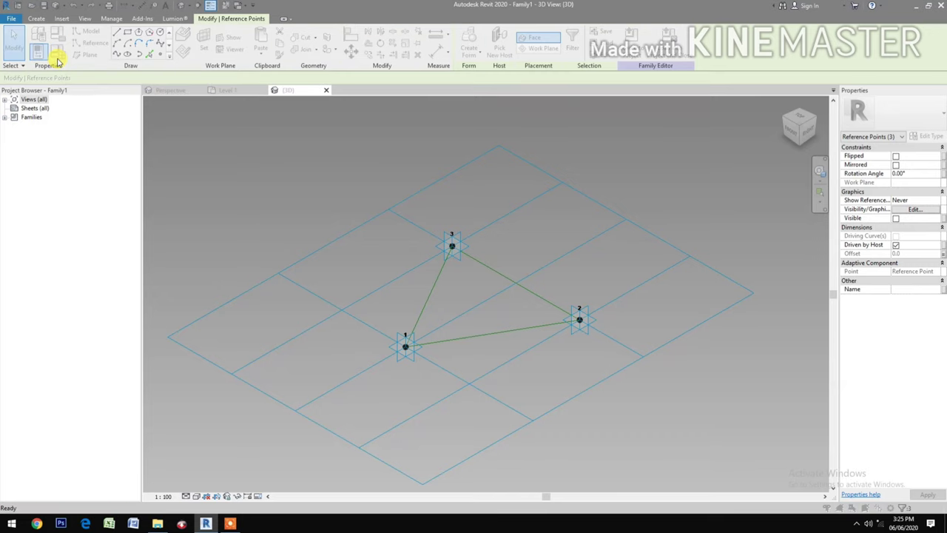
left_click(220, 187)
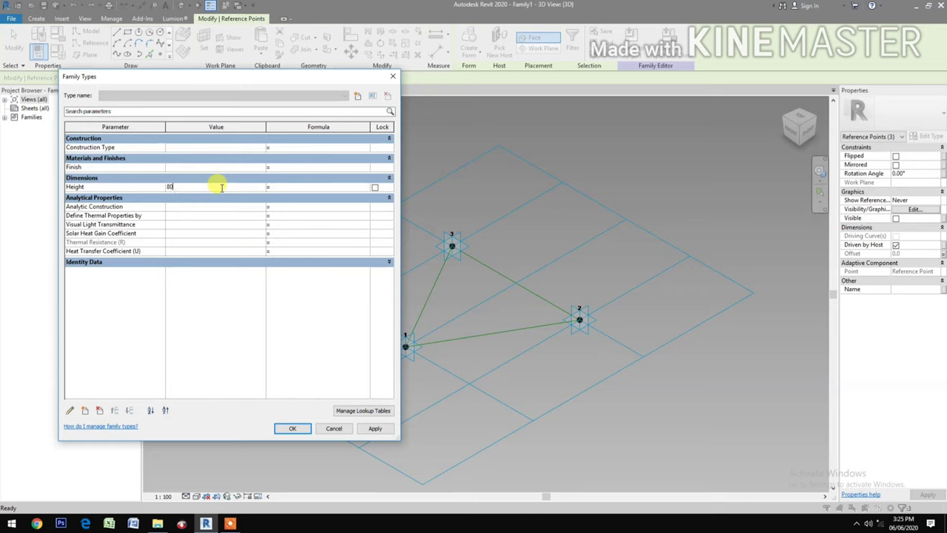
left_click(387, 431)
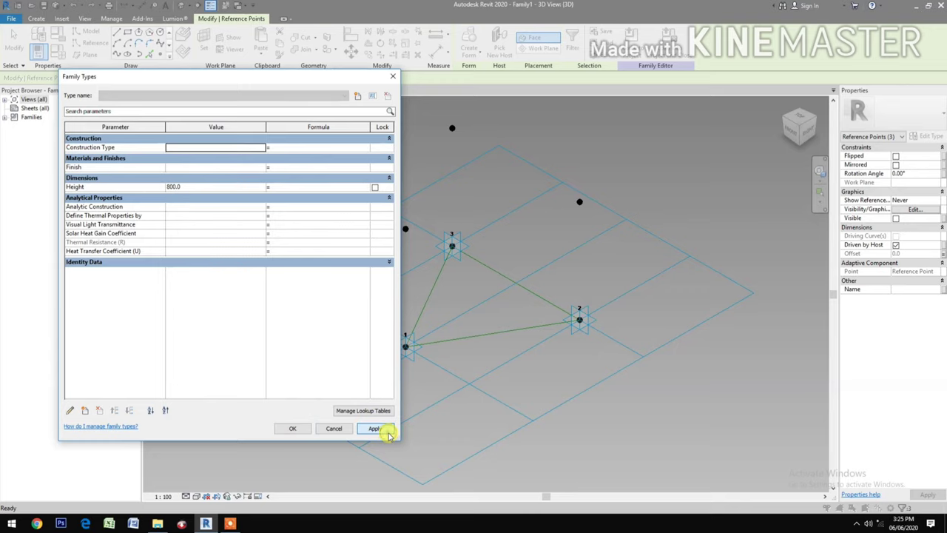
left_click(300, 429)
Step: Bring the raised points into view and select two of them
left_click(507, 440)
middle_click_drag(507, 439, 525, 490)
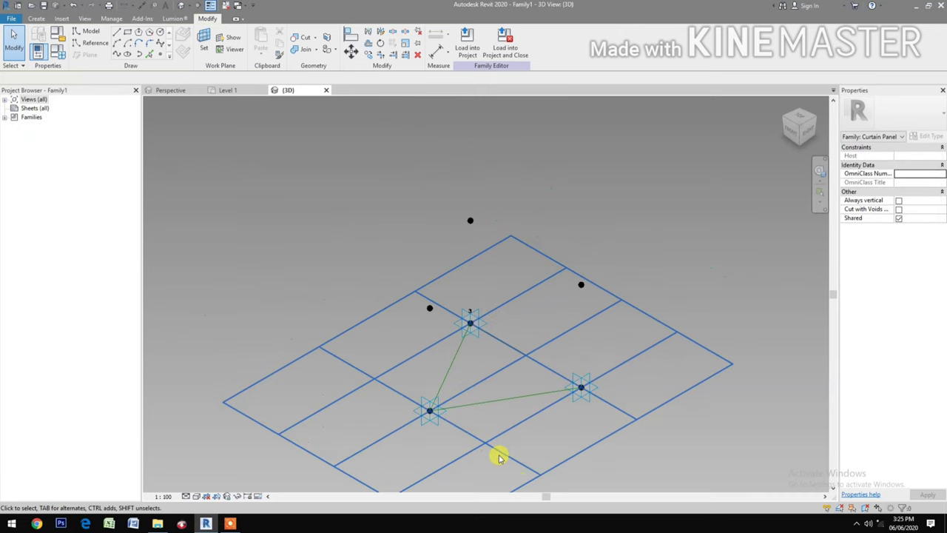
scroll(499, 452, "up", 2)
scroll(336, 370, "down", 1)
middle_click_drag(342, 380, 344, 382)
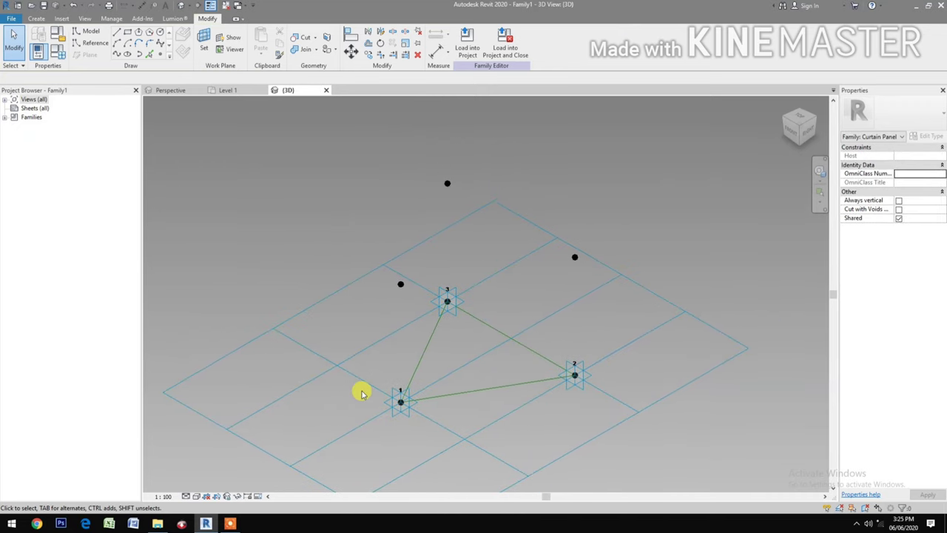
left_click_drag(345, 144, 619, 271)
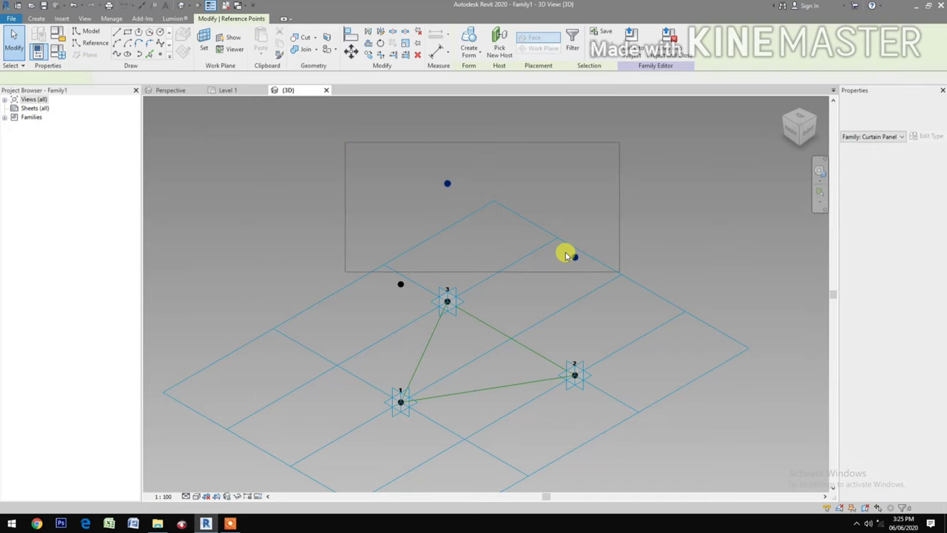
Step: Join each pair of raised points with a spline set as Is Reference Line, forming the upper triangle
left_click(116, 55)
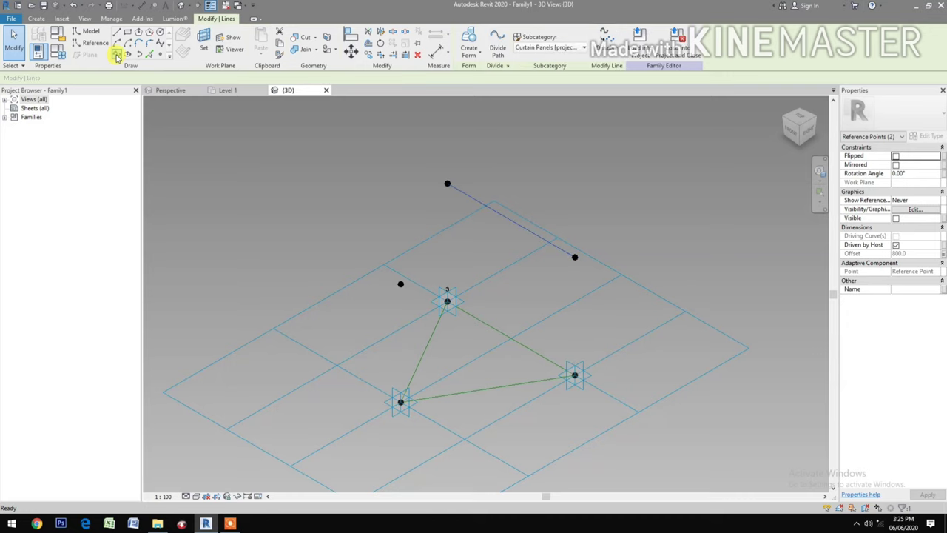
left_click(895, 227)
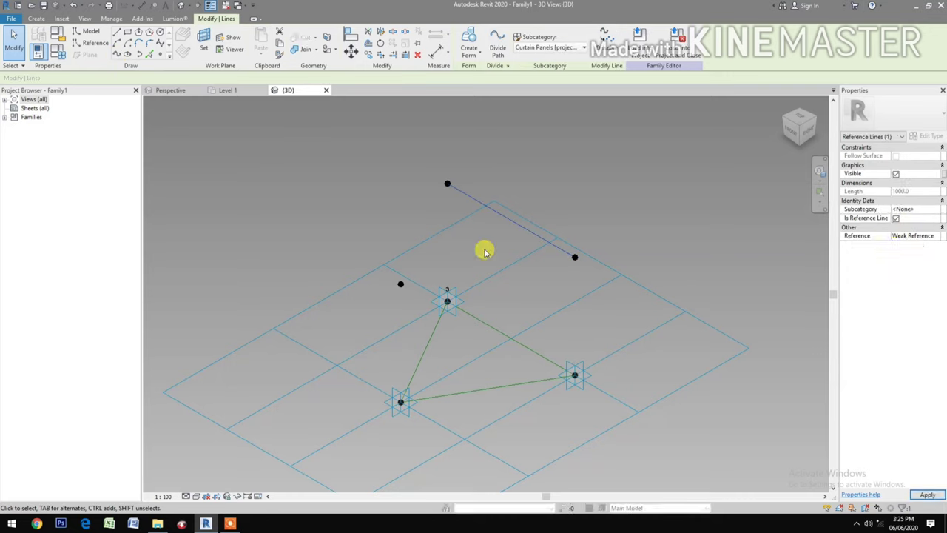
left_click(358, 223)
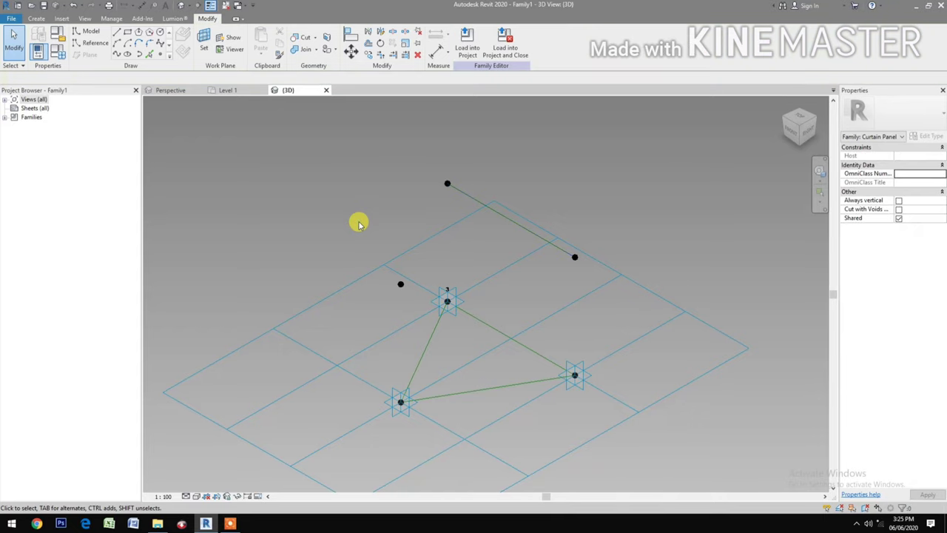
left_click_drag(358, 222, 614, 288)
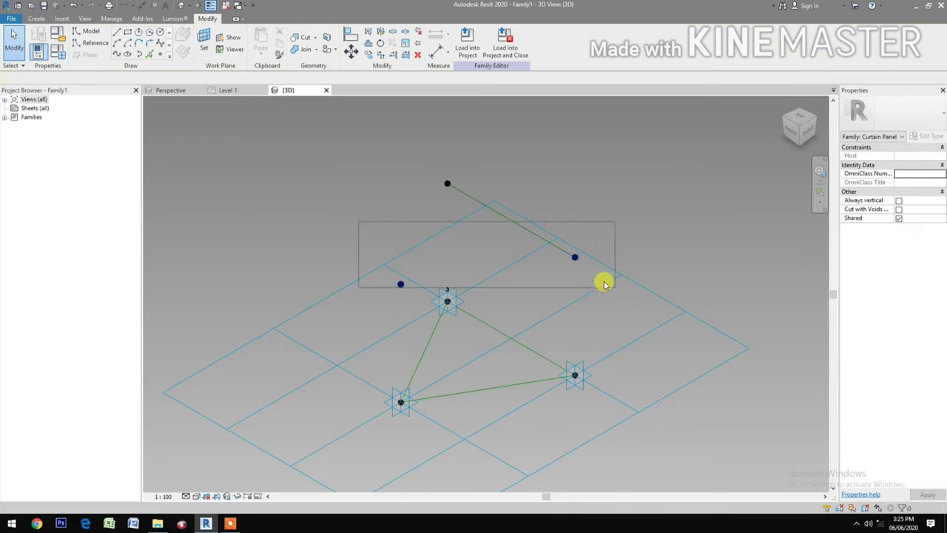
left_click(116, 57)
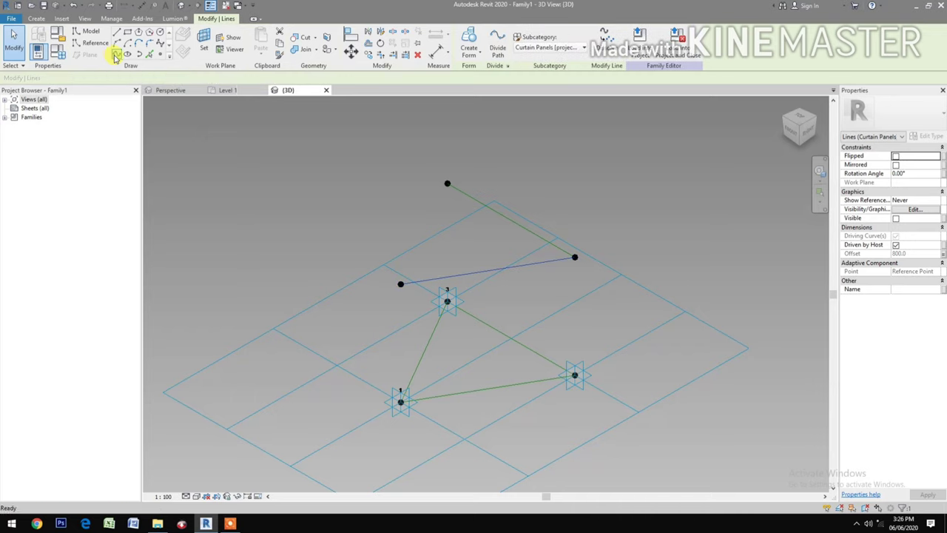
left_click(896, 227)
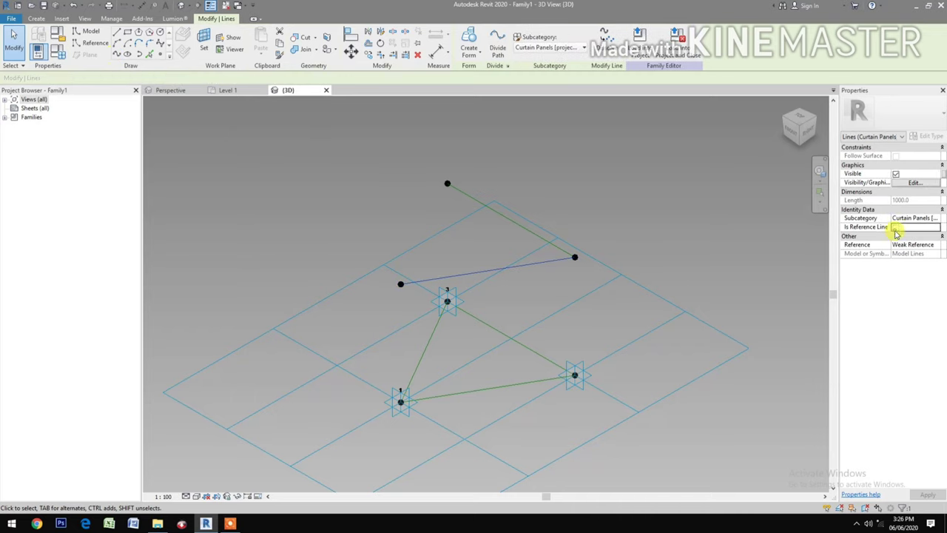
left_click(318, 141)
left_click_drag(318, 140, 467, 262)
left_click(116, 56)
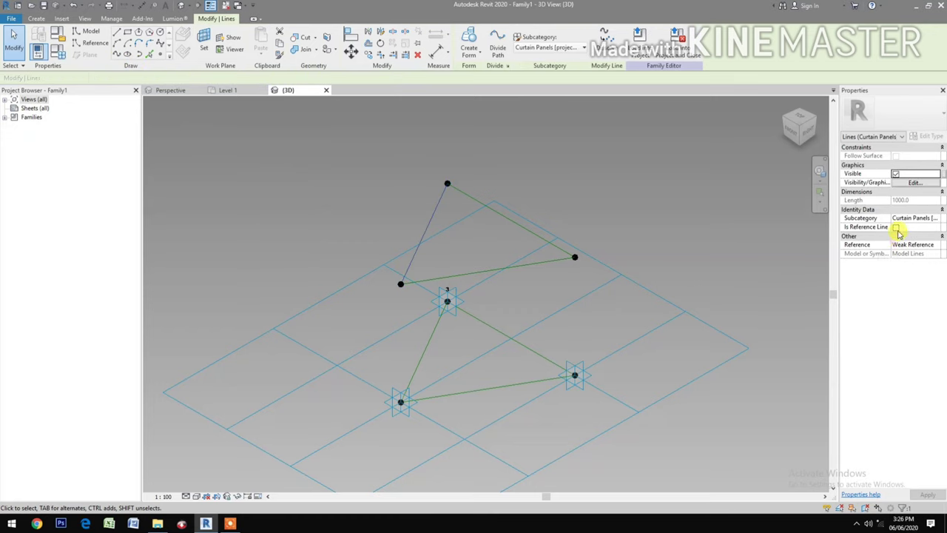
left_click(896, 228)
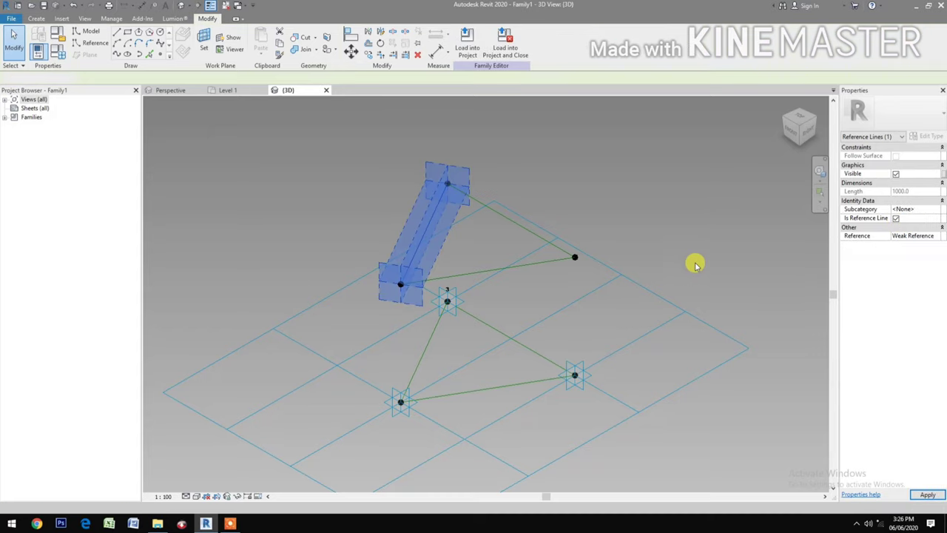
left_click(670, 314)
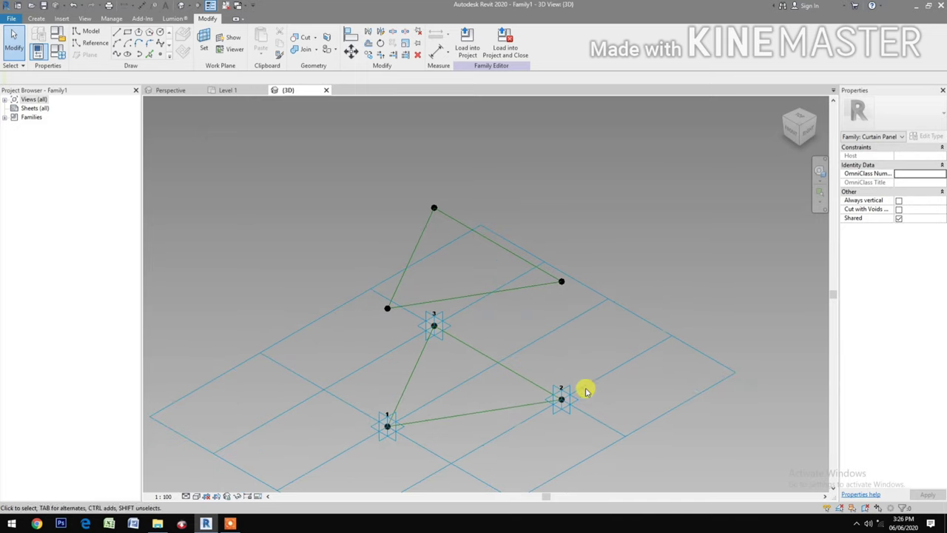
left_click_drag(334, 238, 395, 454)
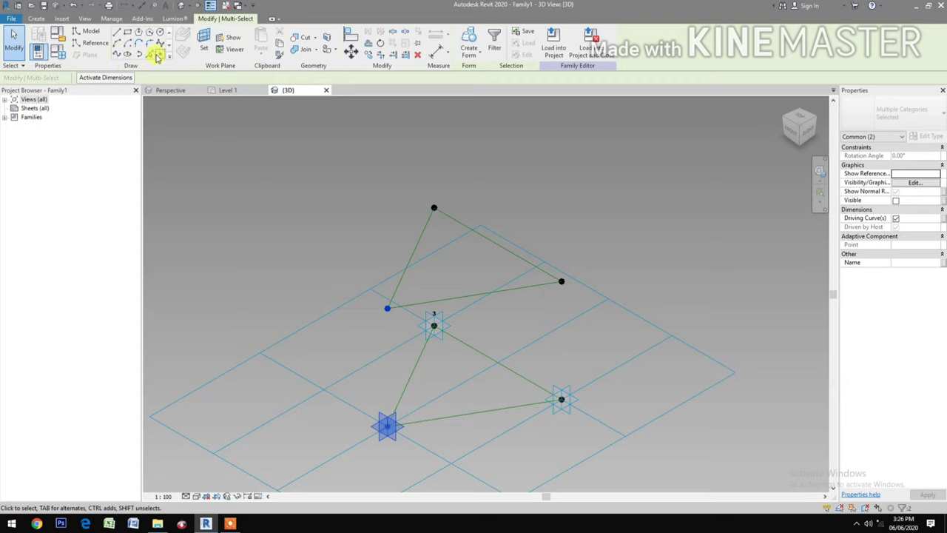
Step: Draw vertical reference lines from points 1 and 3 up to their raised corners
left_click(116, 56)
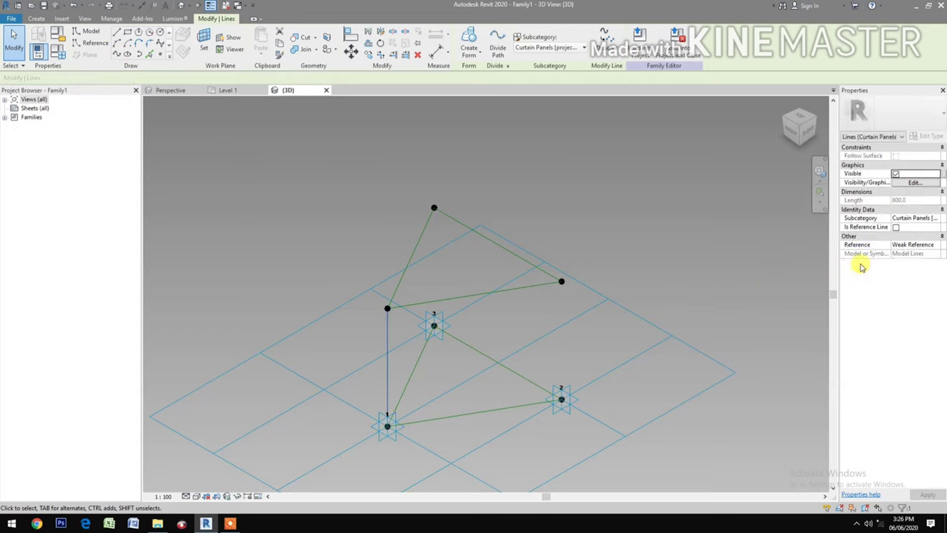
left_click(897, 228)
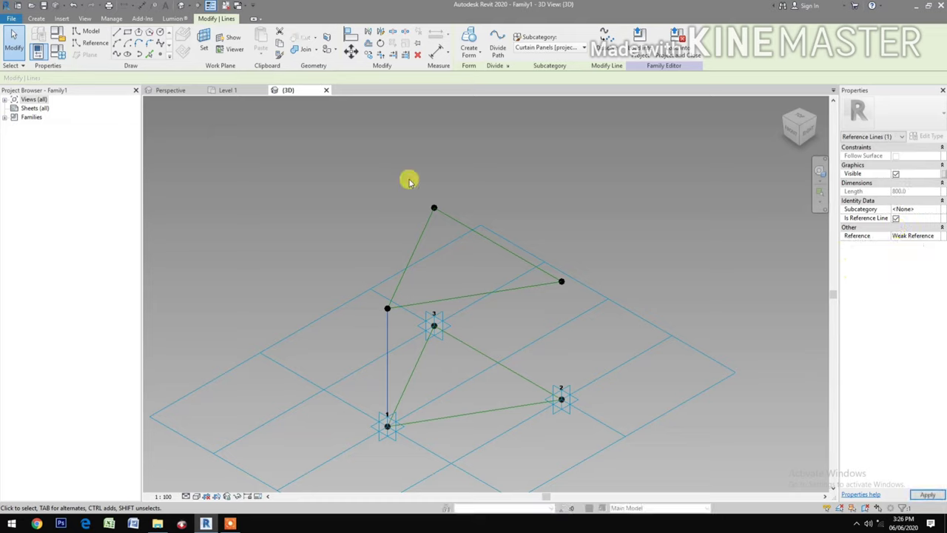
key("c")
key("f")
key("Escape")
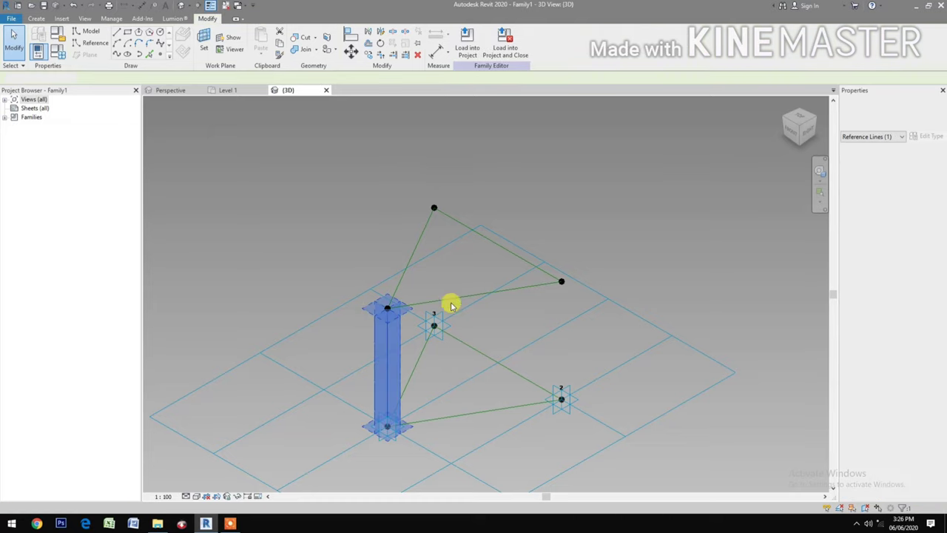
key("ctrl+z")
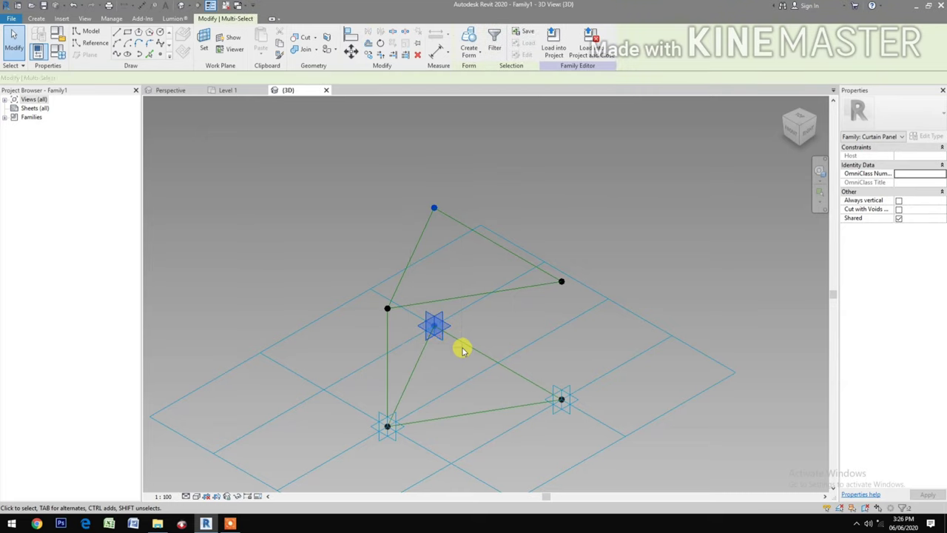
left_click(462, 350)
left_click(117, 59)
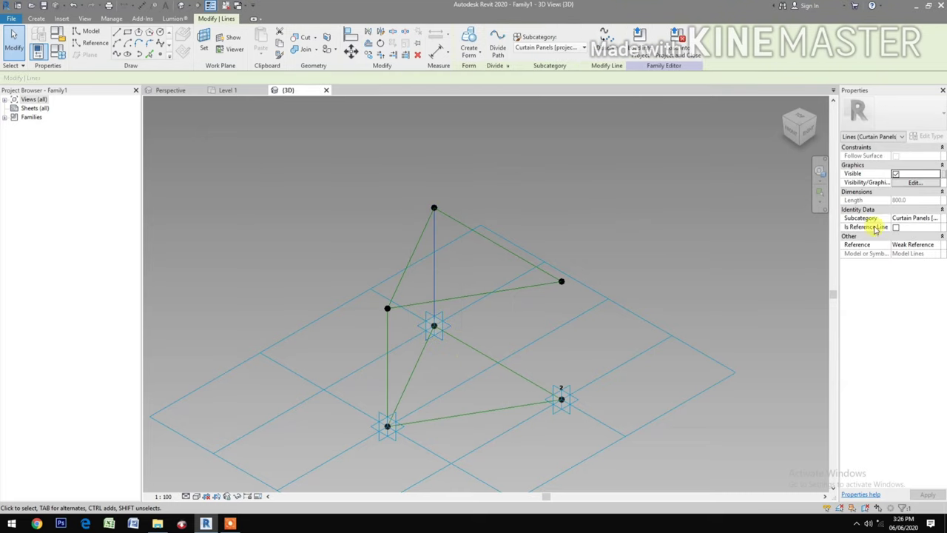
left_click(896, 228)
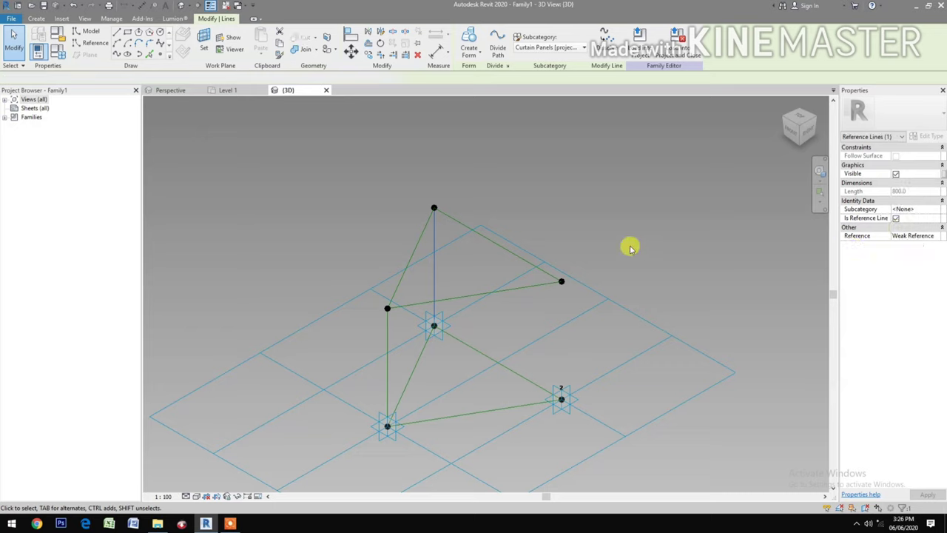
Step: Add the vertical reference line linking point 2 to the corner above it
left_click(116, 55)
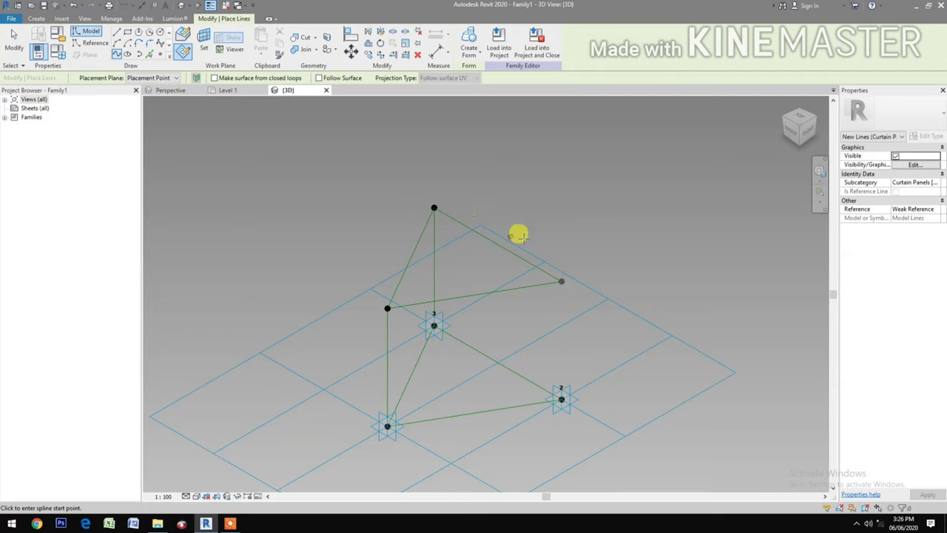
key("Escape")
key("Escape")
left_click_drag(521, 230, 594, 424)
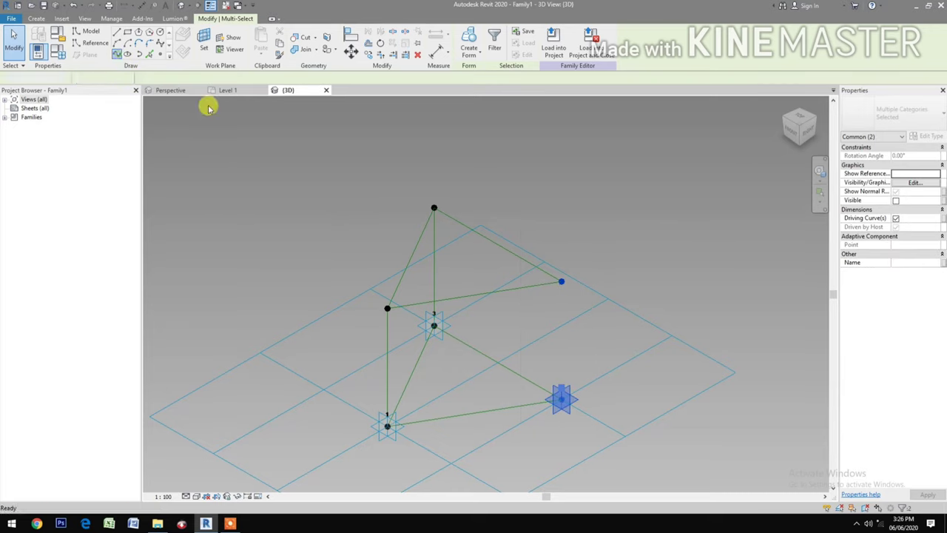
key("Return")
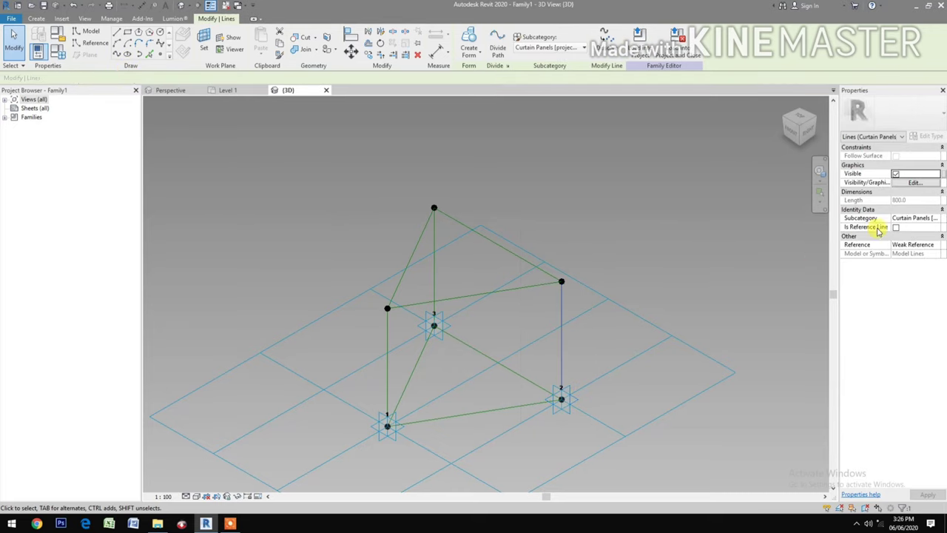
left_click(896, 227)
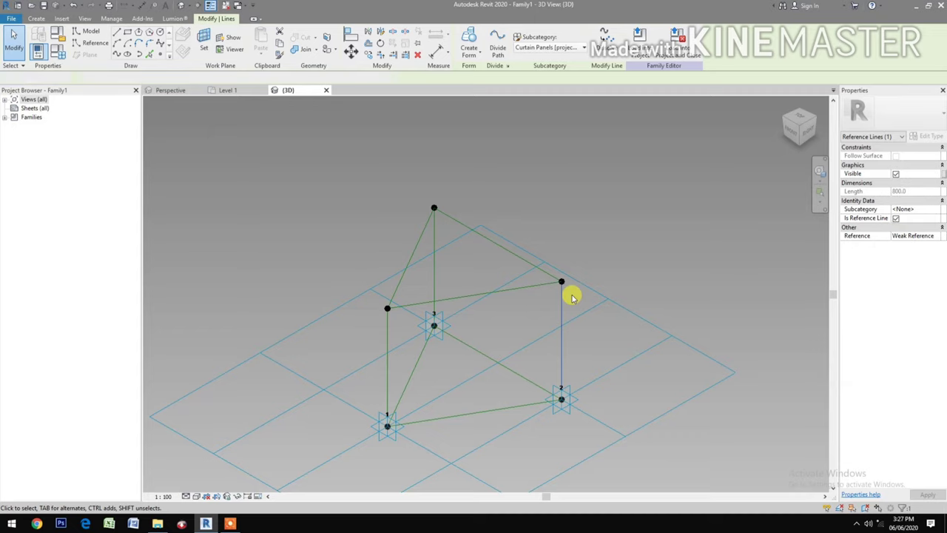
left_click(611, 232)
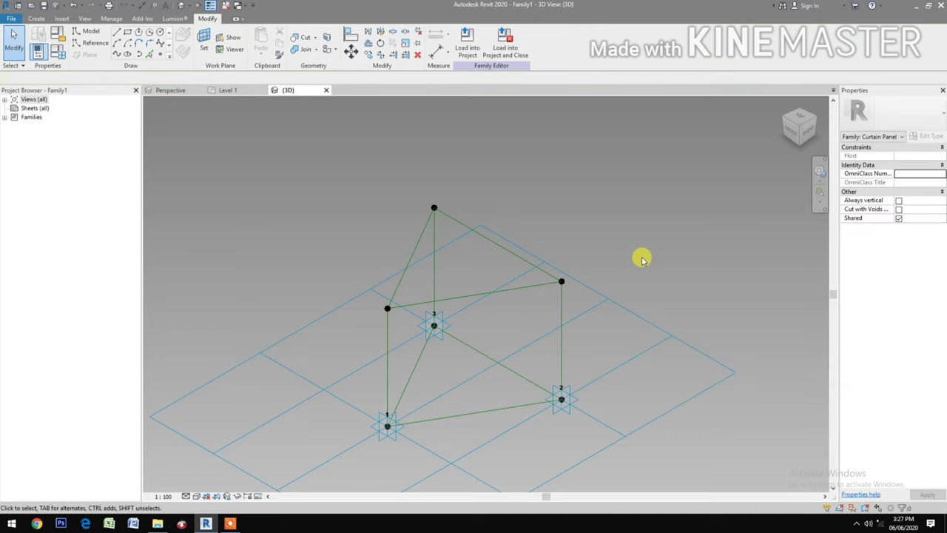
Step: Host a reference point on each of the three vertical reference lines
left_click(159, 56)
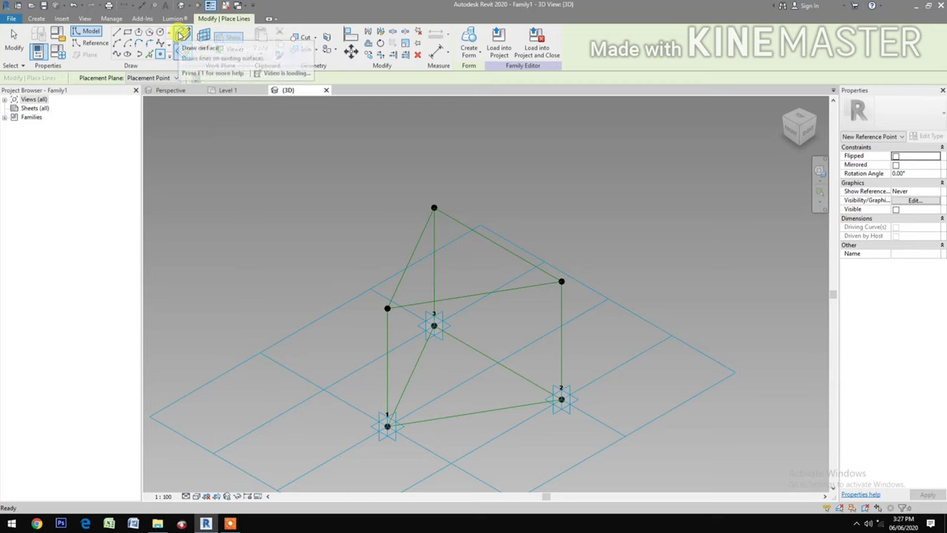
left_click(181, 35)
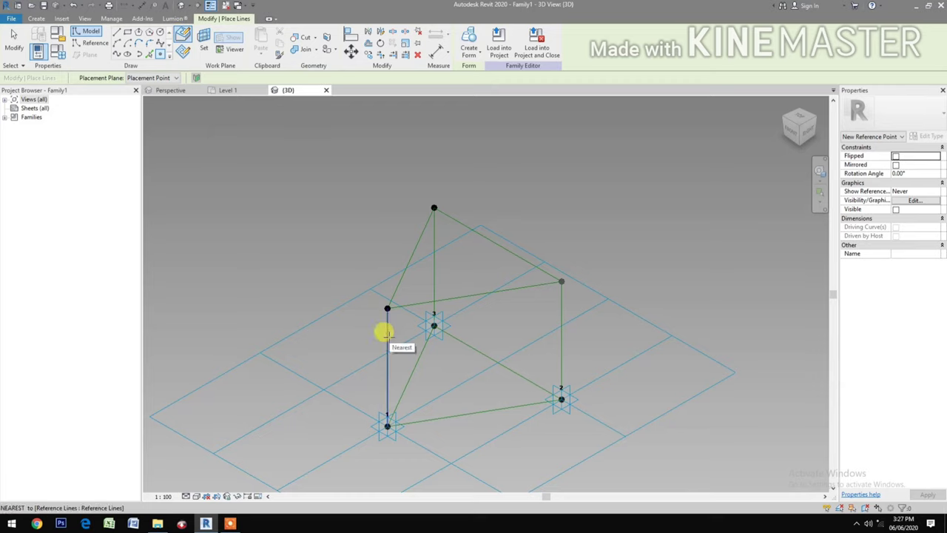
left_click(387, 337)
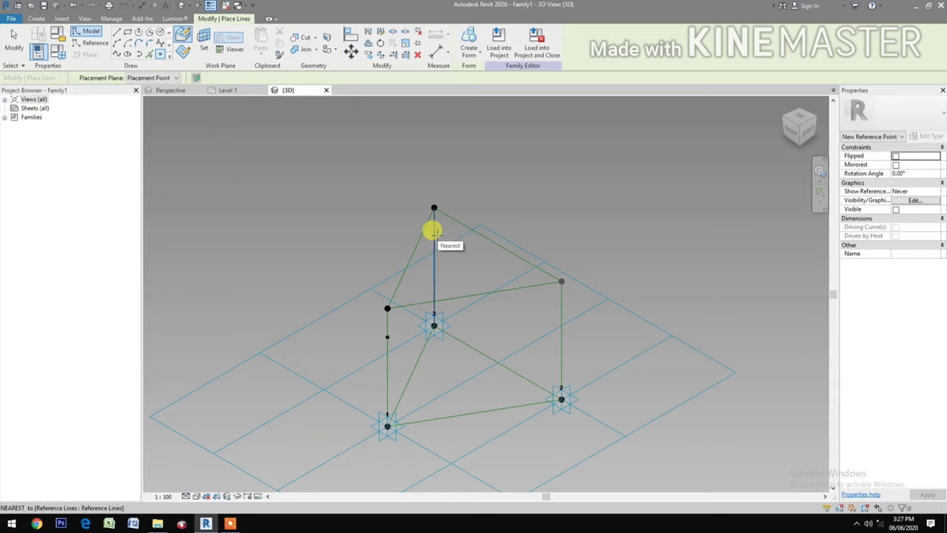
left_click(434, 234)
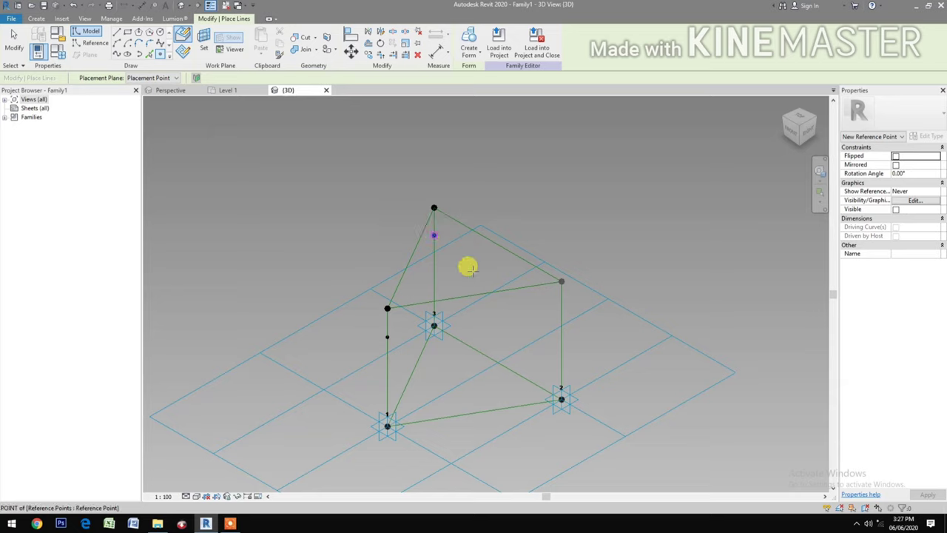
left_click(560, 310)
key("Escape")
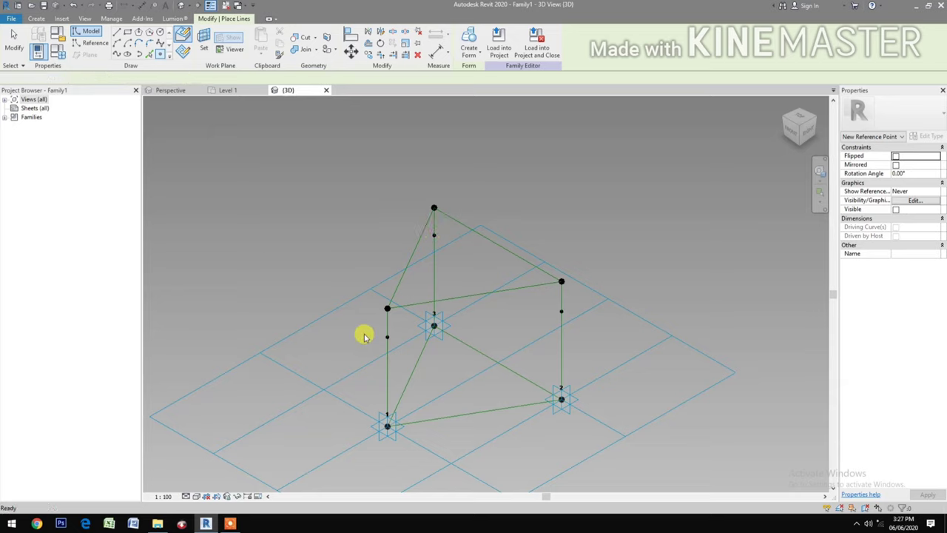
key("Escape")
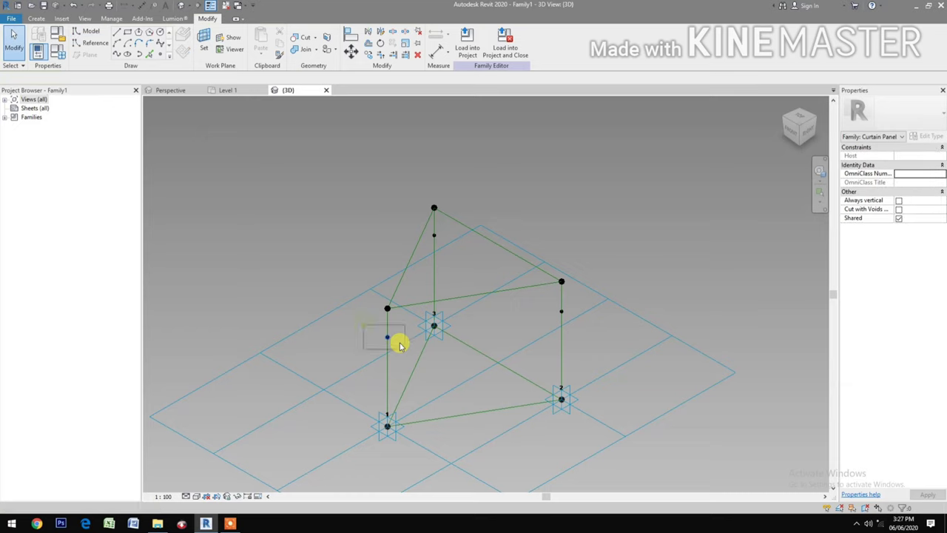
left_click(398, 343)
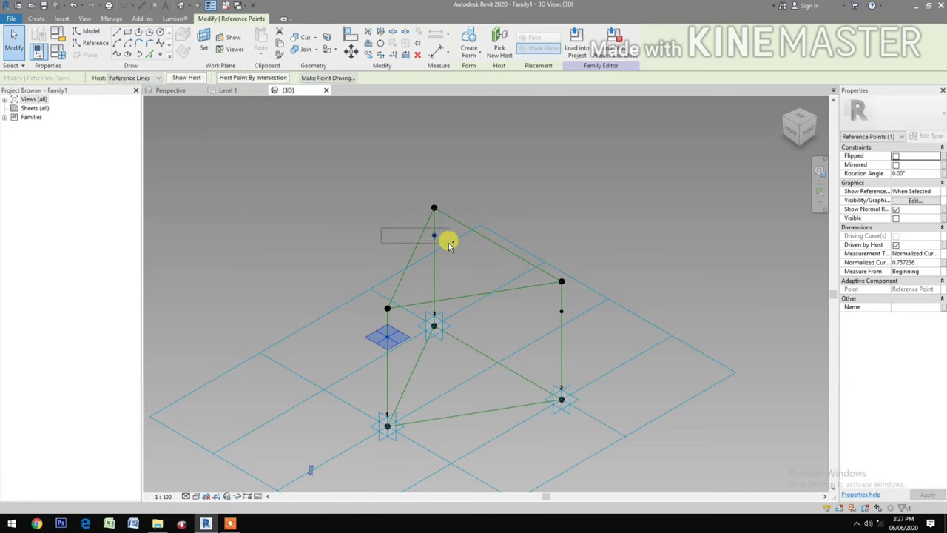
Step: Link the three hosted points' Normalized Curve Parameter to a new NCP1 parameter
left_click(560, 311, "ctrl")
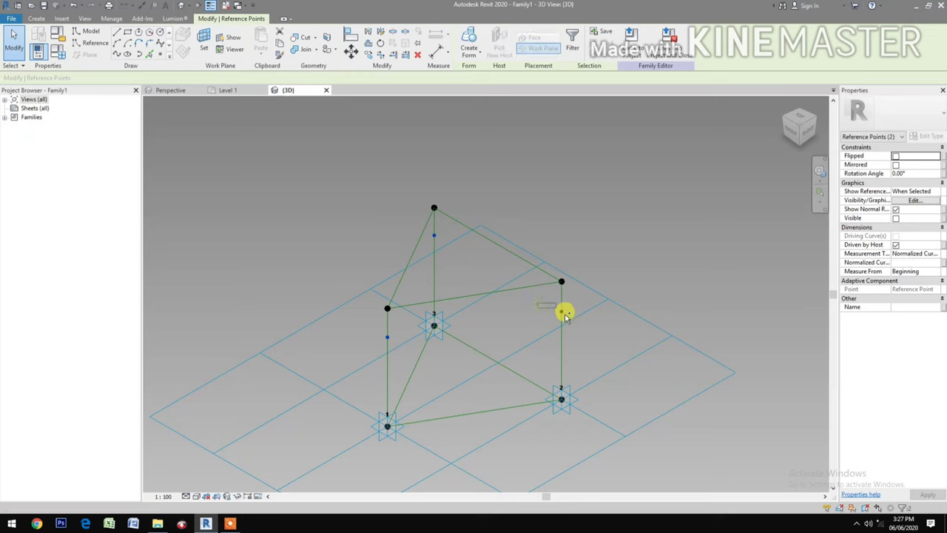
left_click(604, 324, "ctrl")
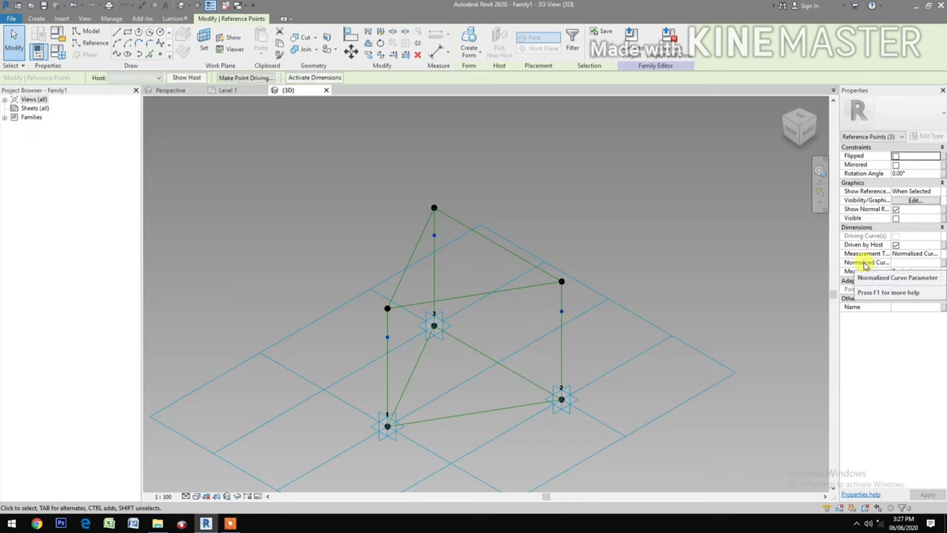
left_click(943, 264)
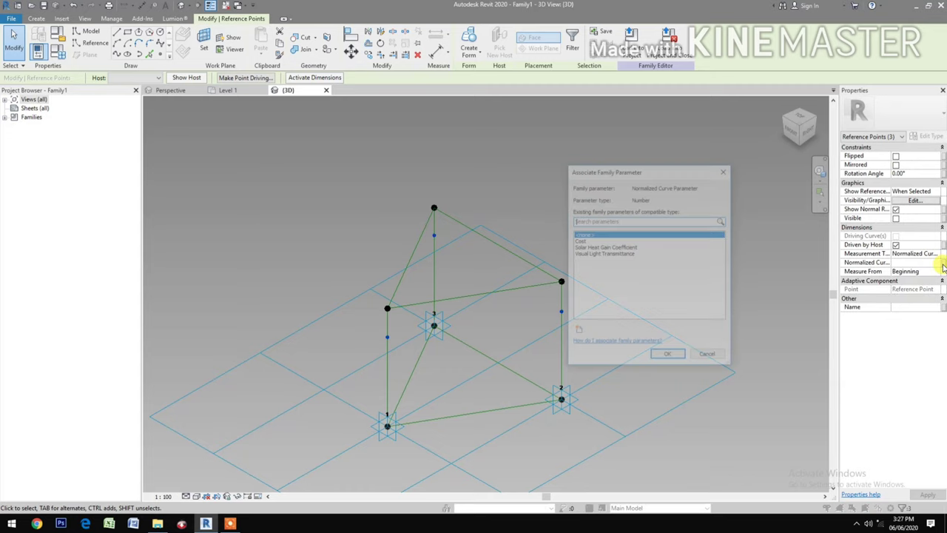
left_click(578, 332)
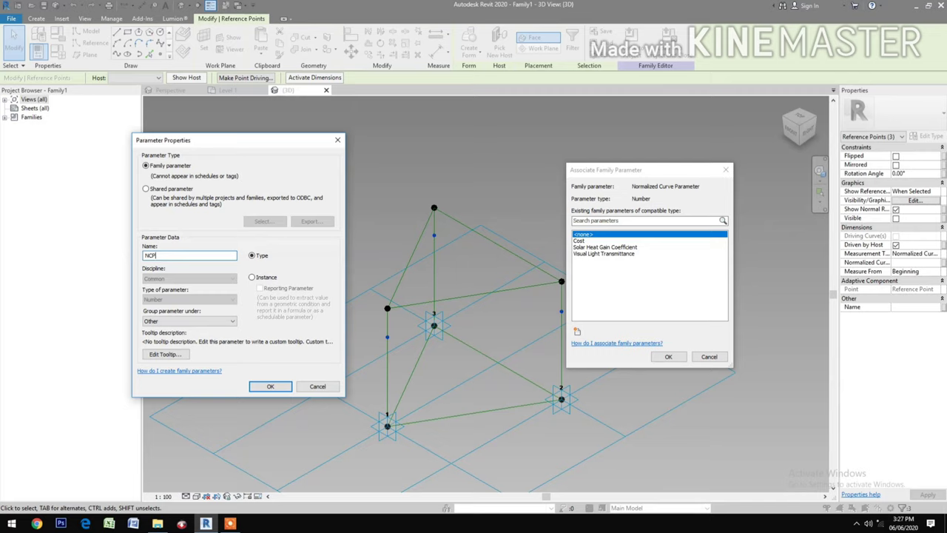
left_click(270, 386)
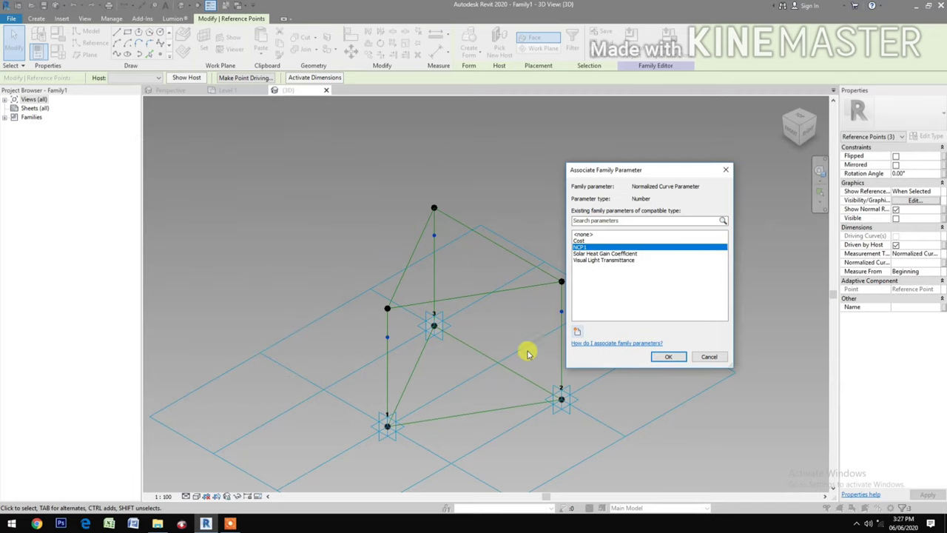
left_click(665, 357)
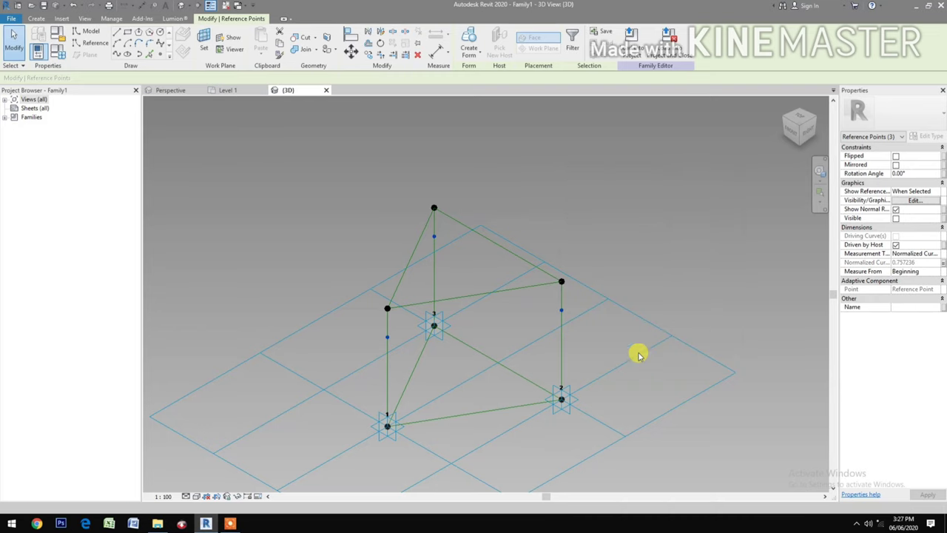
Step: Set NCP1 to 0.6 in Family Types and apply it
left_click(58, 54)
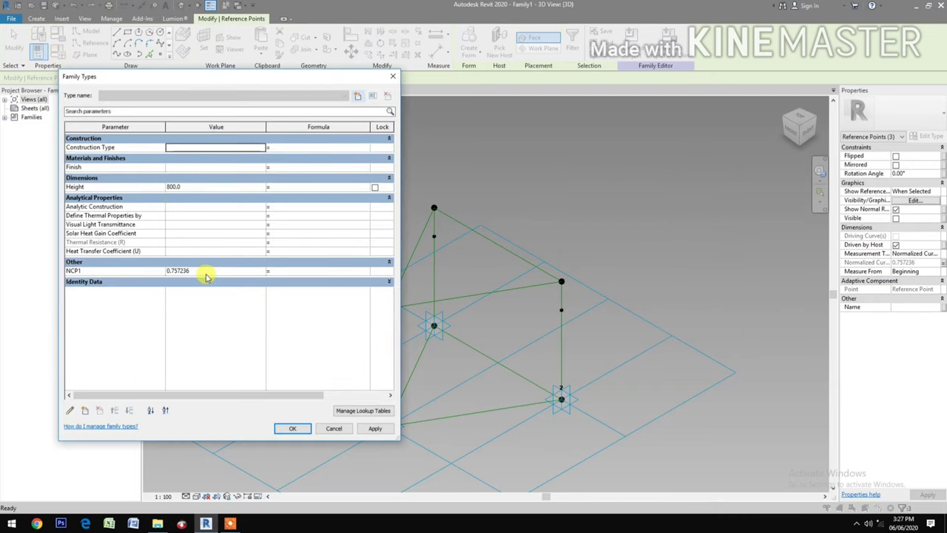
left_click(209, 272)
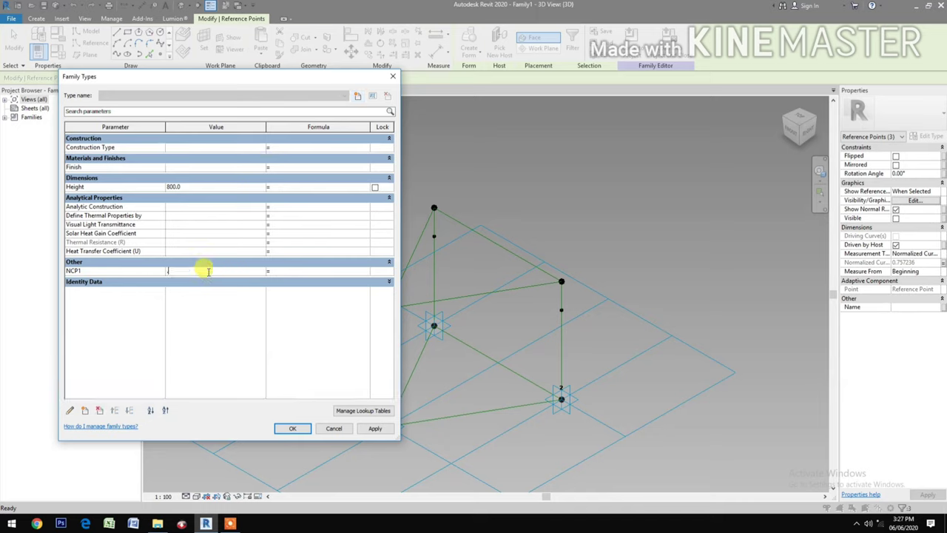
type(".6")
left_click(374, 430)
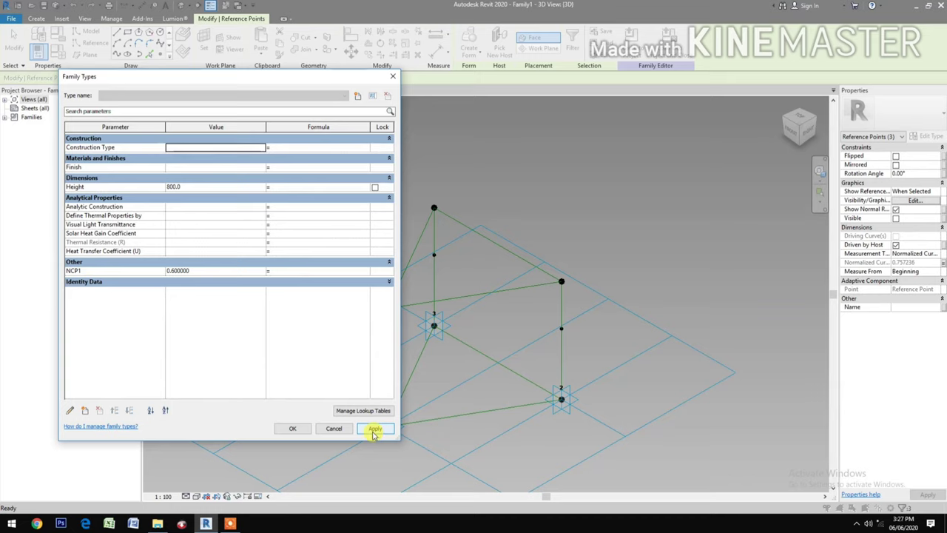
left_click(293, 428)
Step: Join the points above point 1 and point 3 with a new reference line
left_click(296, 424)
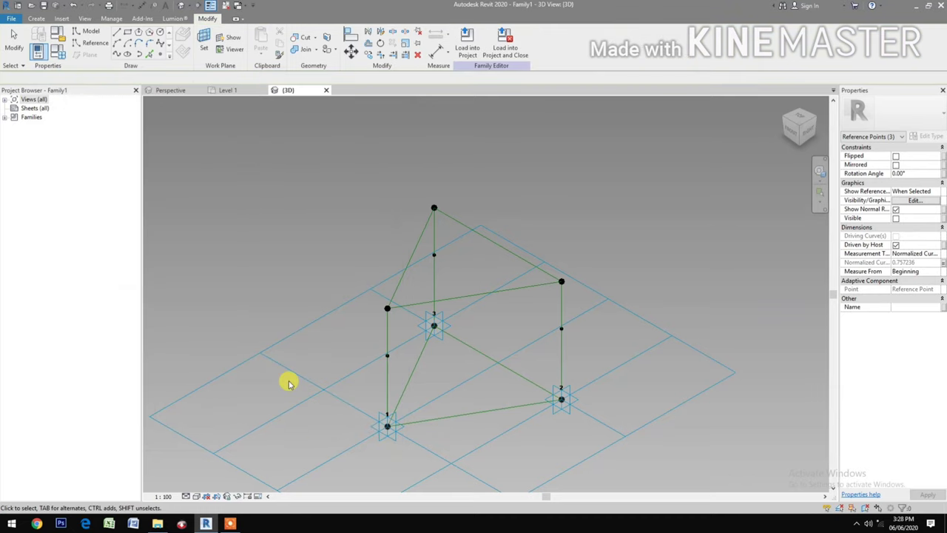
scroll(288, 379, "down", 1)
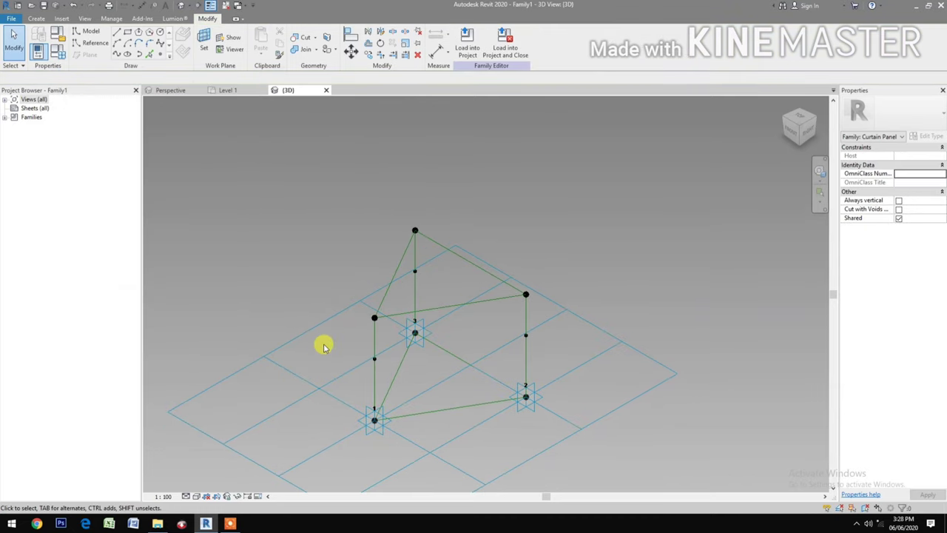
left_click_drag(333, 335, 386, 371)
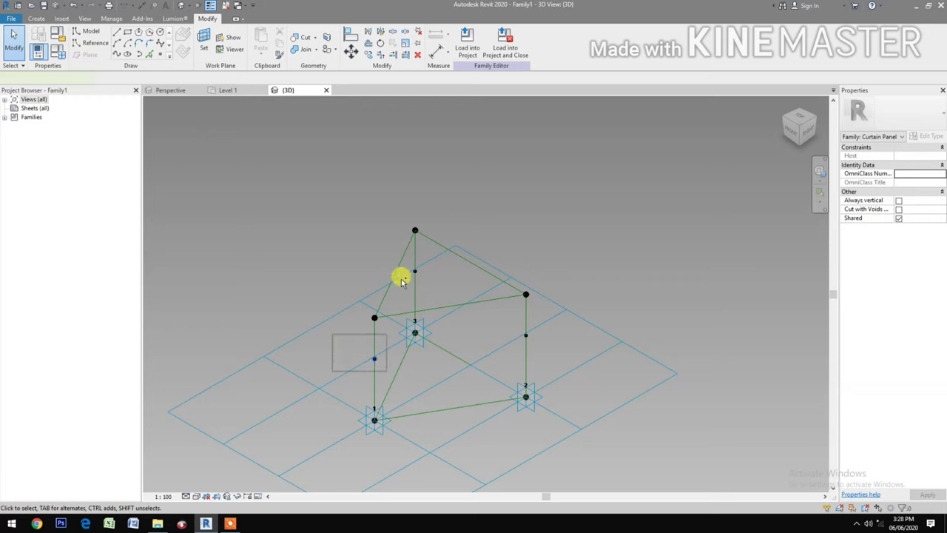
left_click_drag(370, 253, 423, 271)
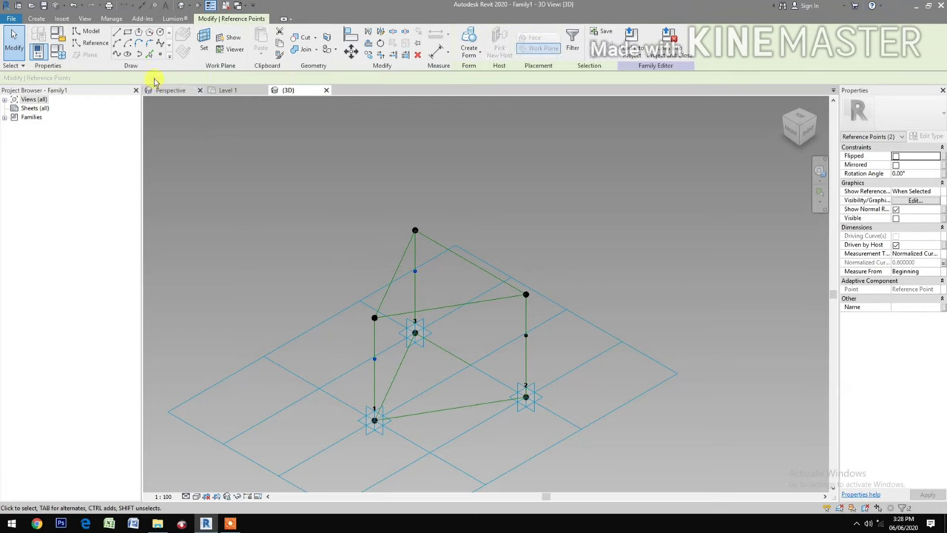
left_click(117, 57)
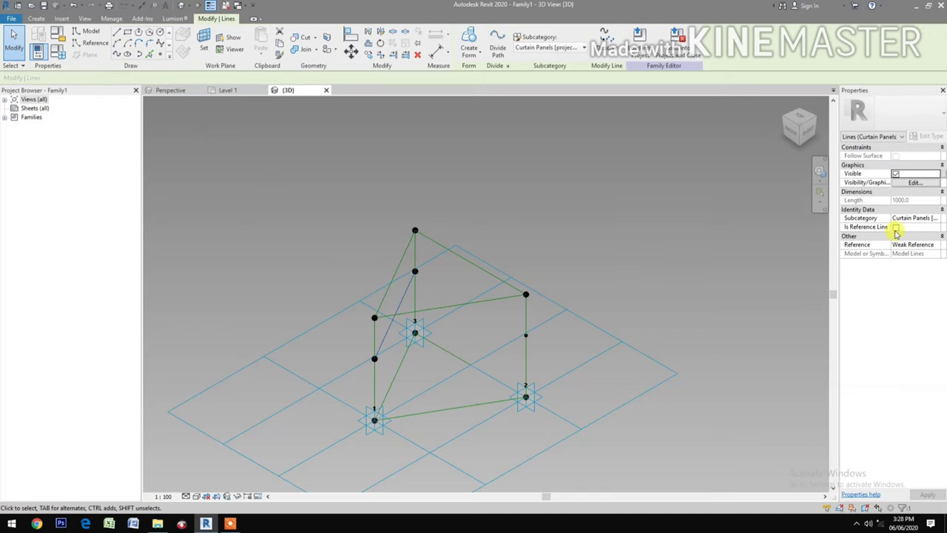
left_click(896, 226)
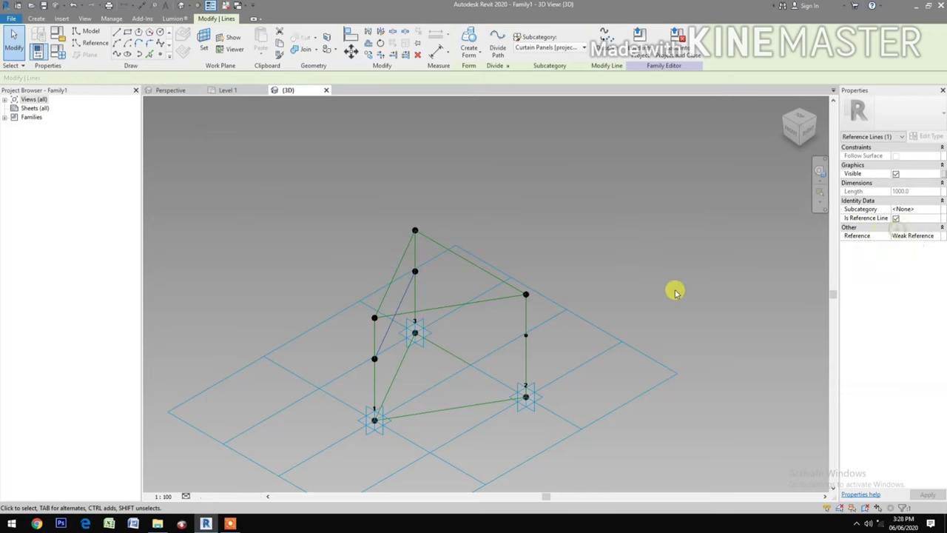
Step: Add a reference line from the upper middle point to the right mid-height point
left_click(359, 255)
left_click_drag(358, 253, 442, 279)
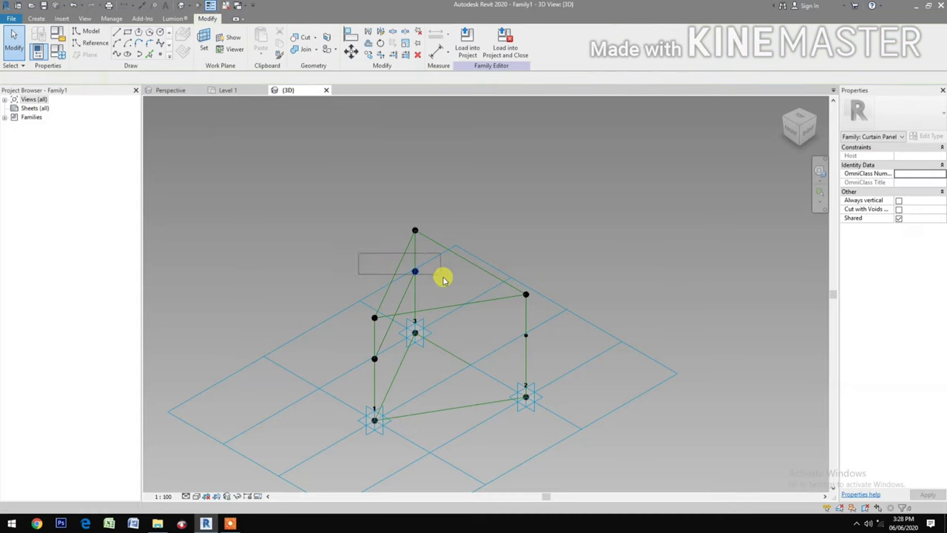
left_click_drag(488, 320, 537, 340)
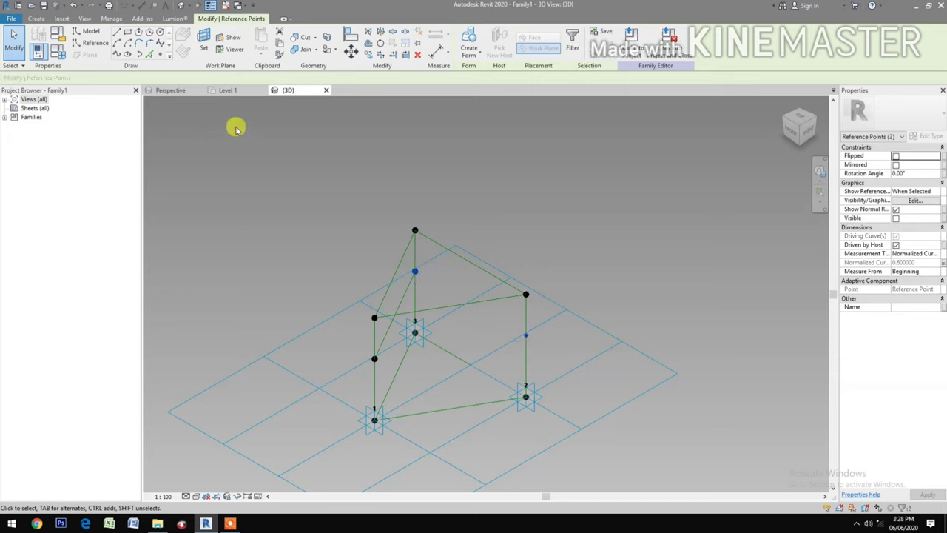
left_click(120, 57)
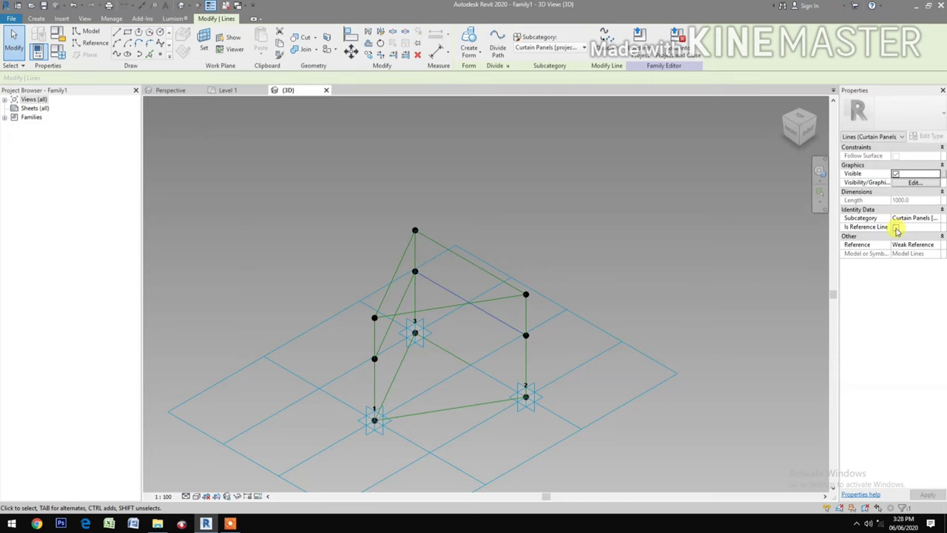
left_click(895, 227)
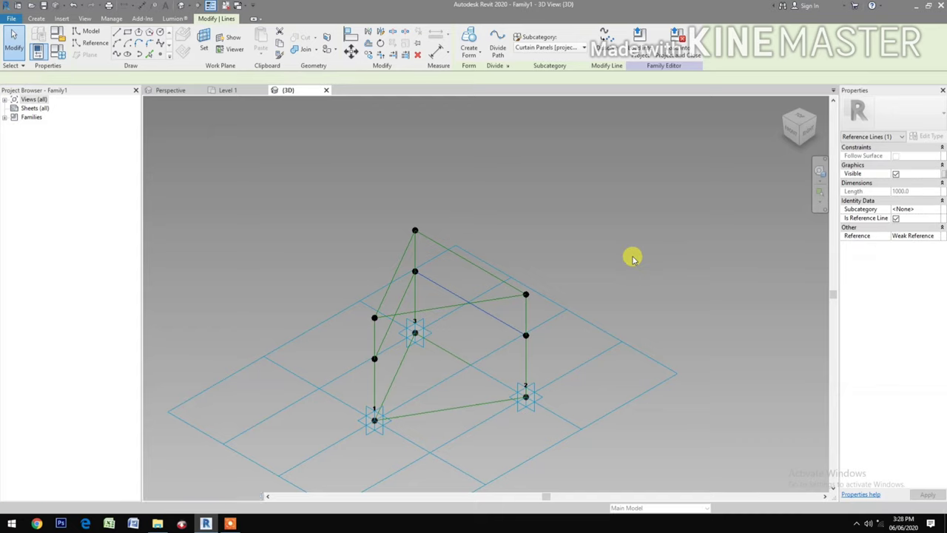
key("Escape")
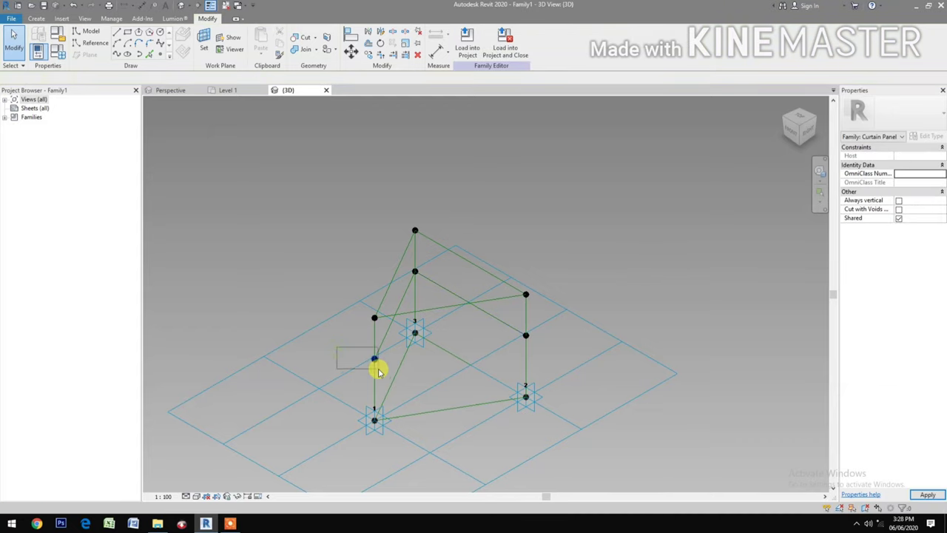
Step: Connect the lower-left mid-height point to the right mid-height point with a reference line
left_click(482, 335)
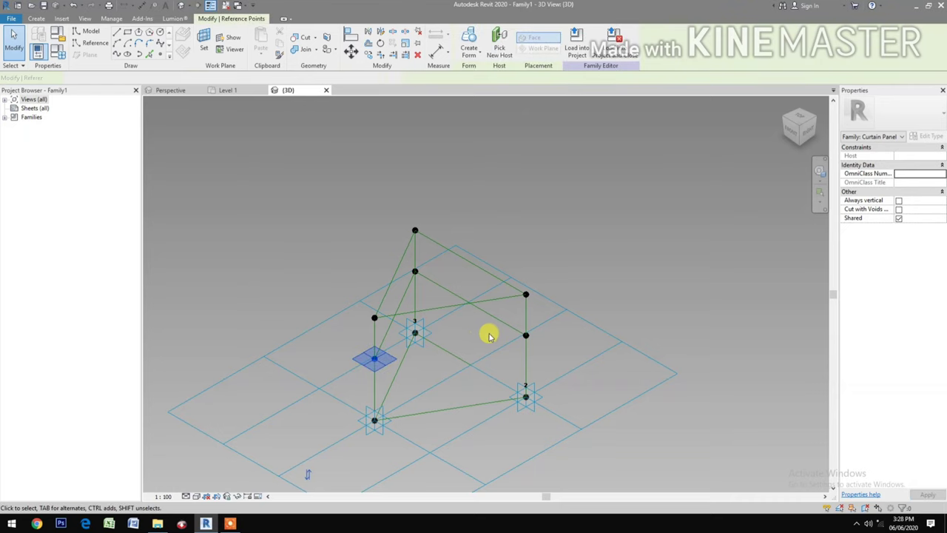
left_click(527, 337, "ctrl")
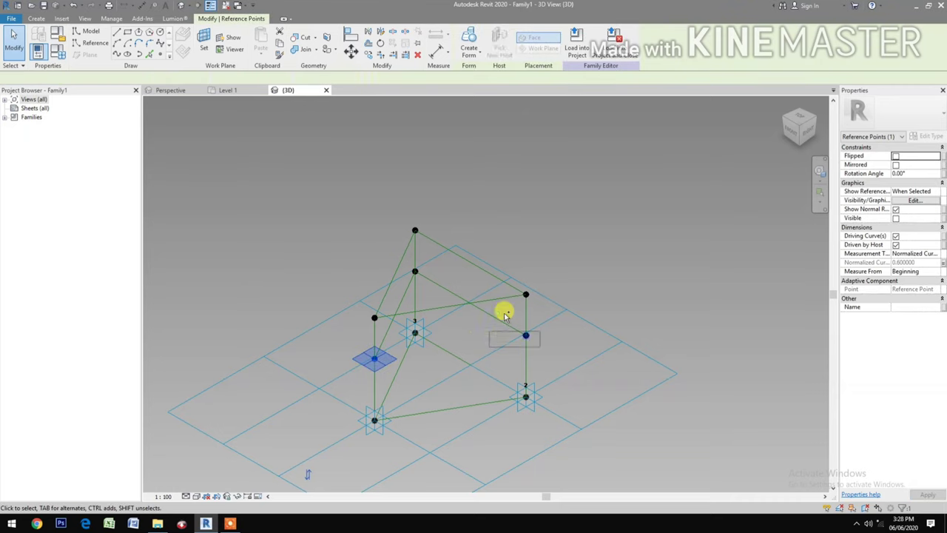
left_click(127, 56)
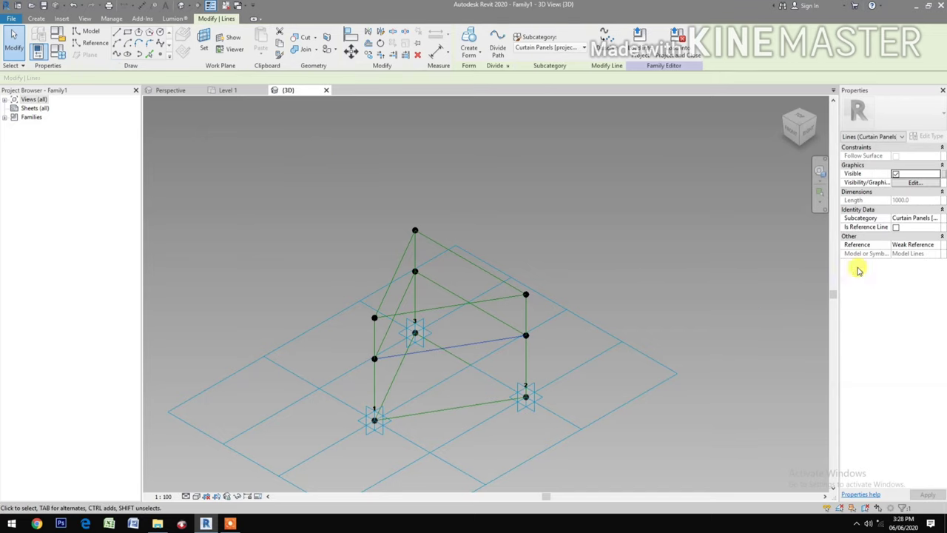
left_click(895, 227)
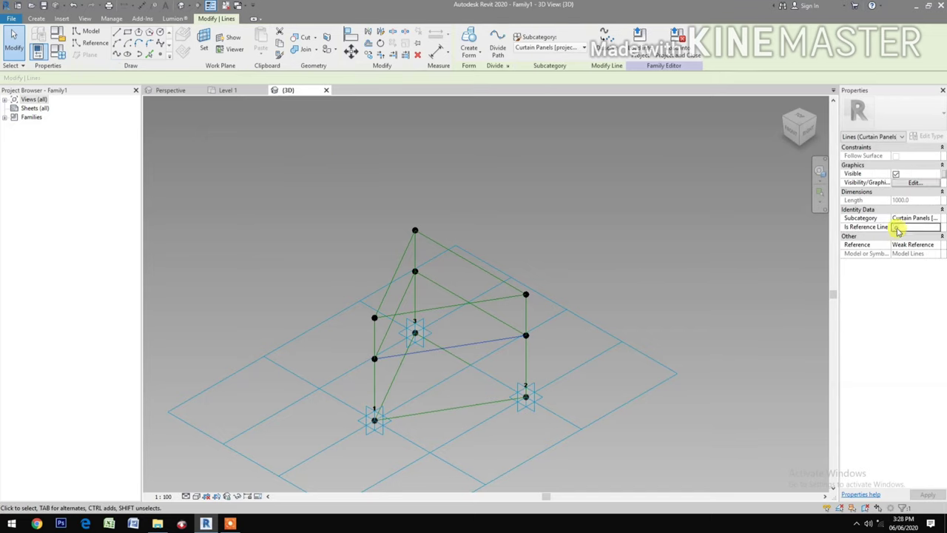
left_click(696, 296)
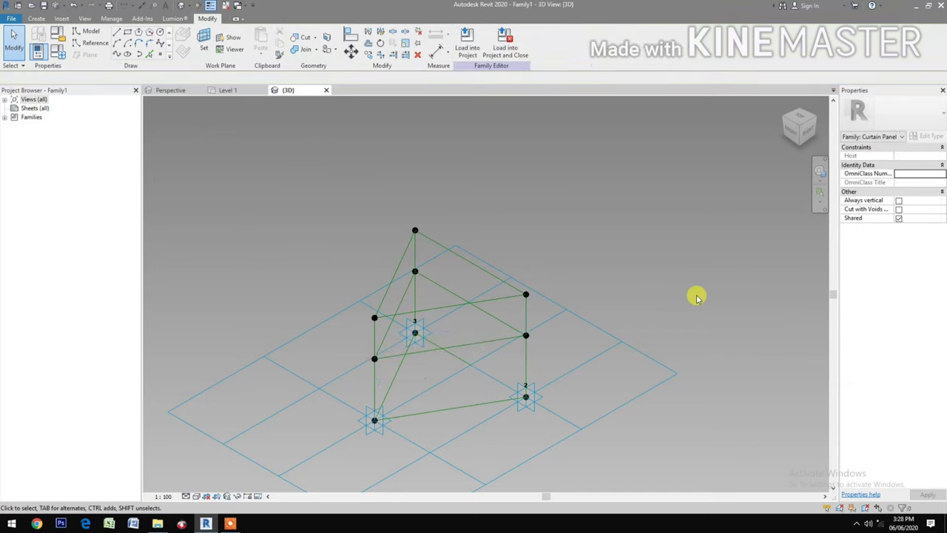
Step: Place midpoint reference points on six lines: left slanted, top, both cross lines, diagonal, upper-right
left_click(162, 57)
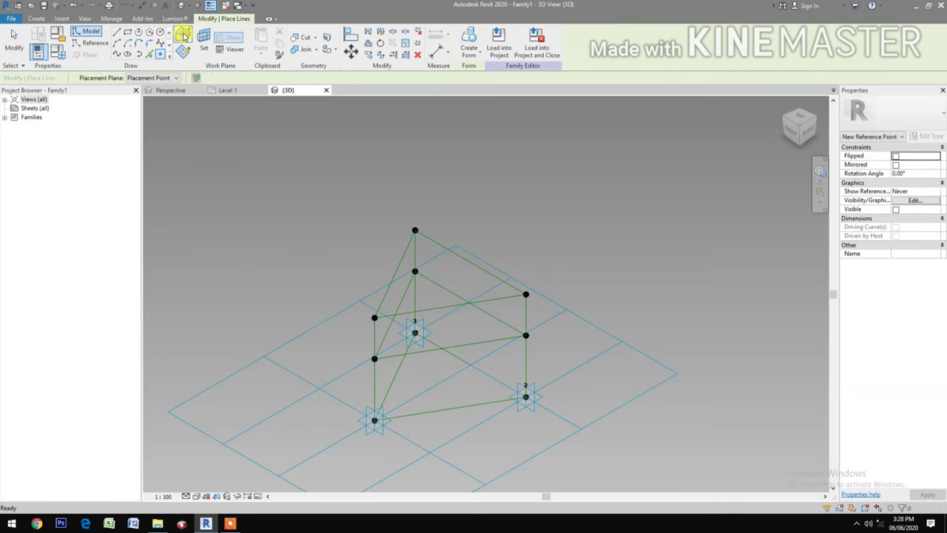
left_click(182, 35)
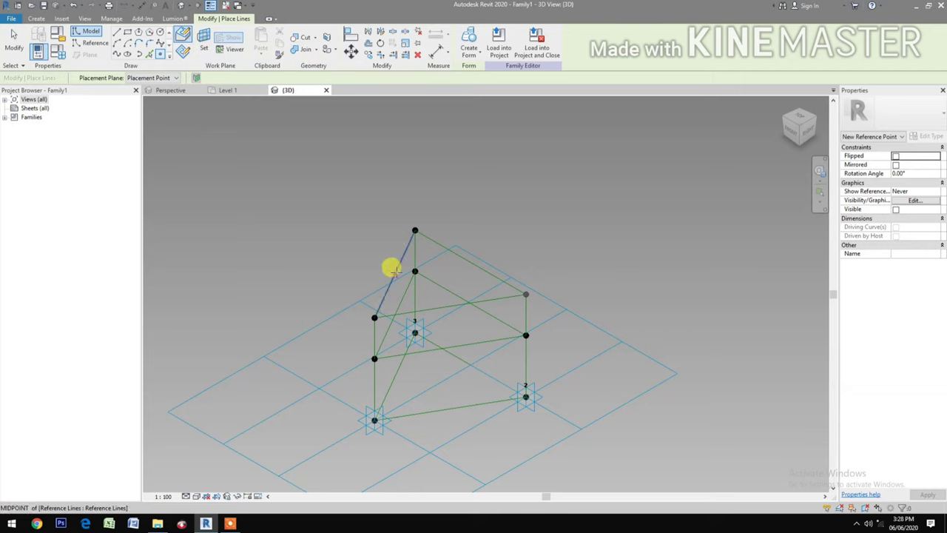
left_click(393, 272)
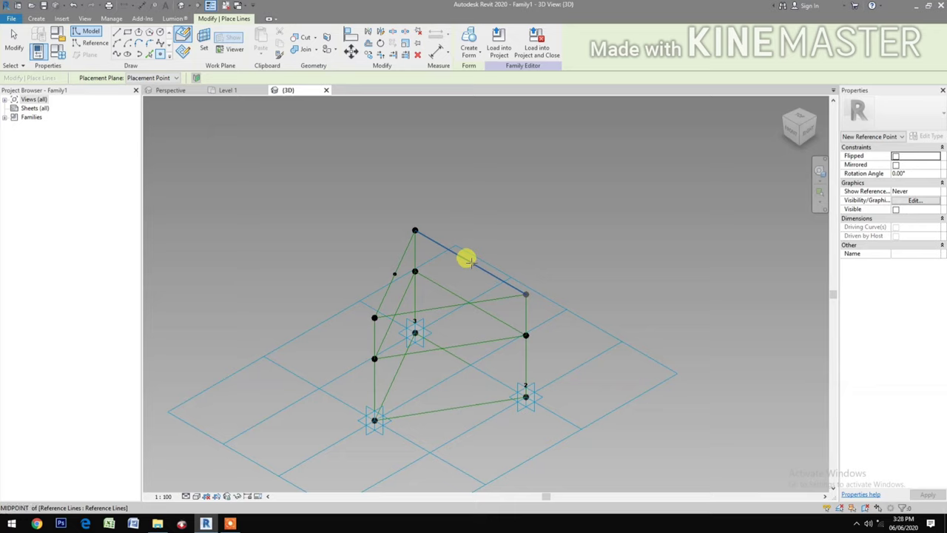
left_click(469, 262)
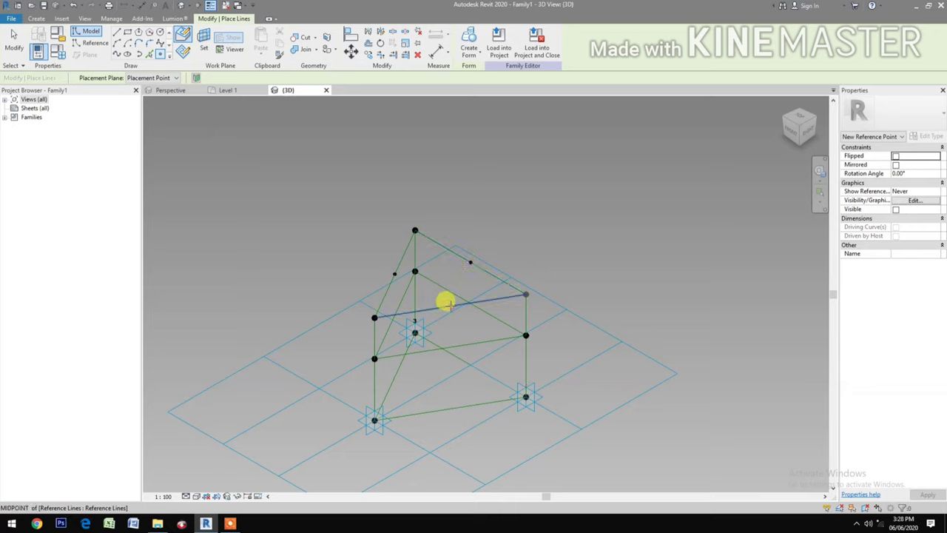
left_click(449, 305)
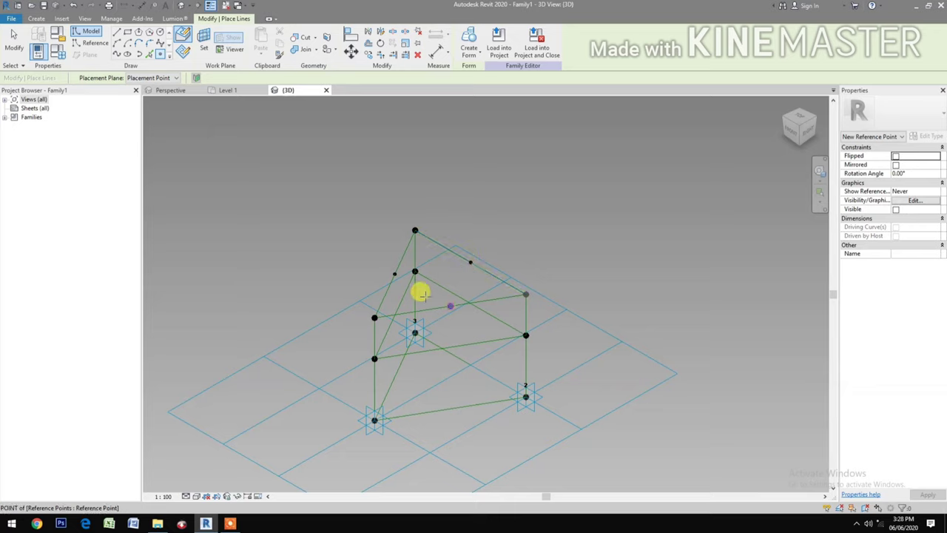
left_click(449, 344)
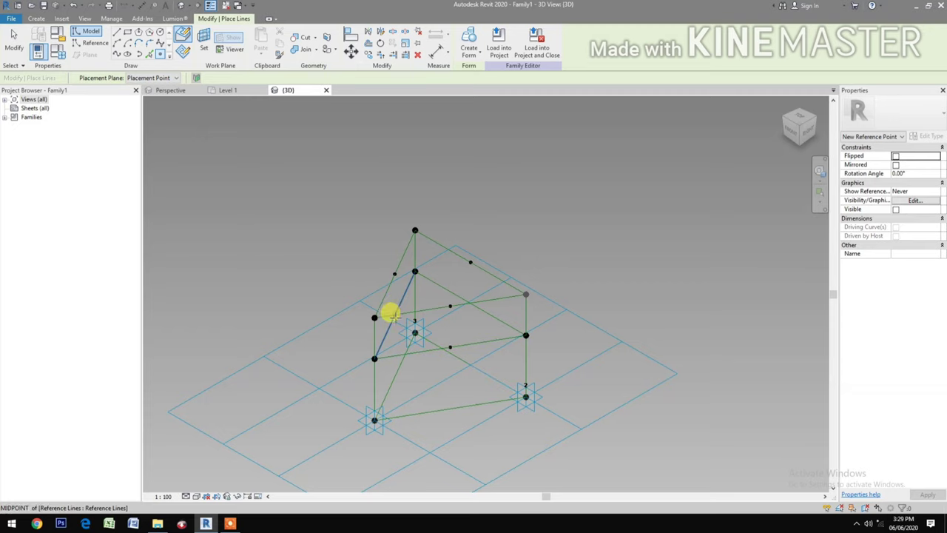
left_click(391, 314)
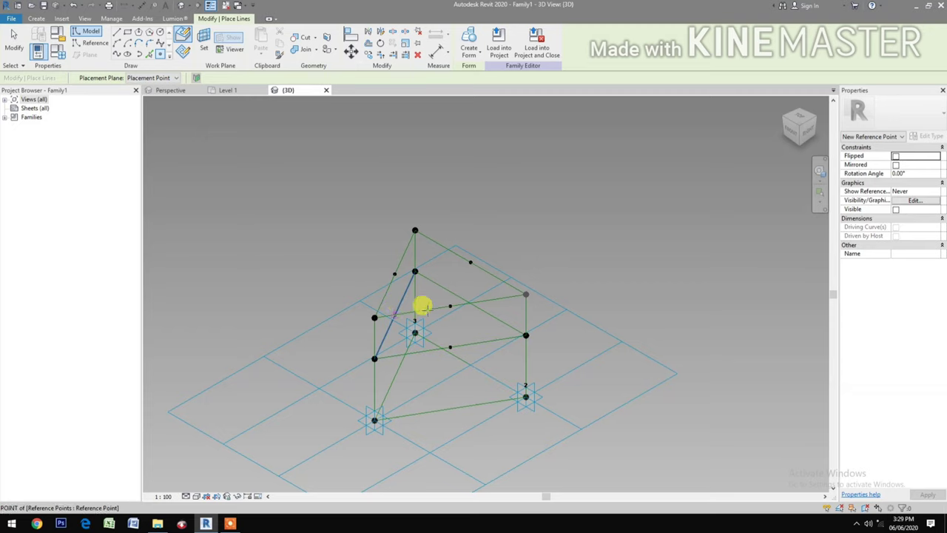
left_click(465, 299)
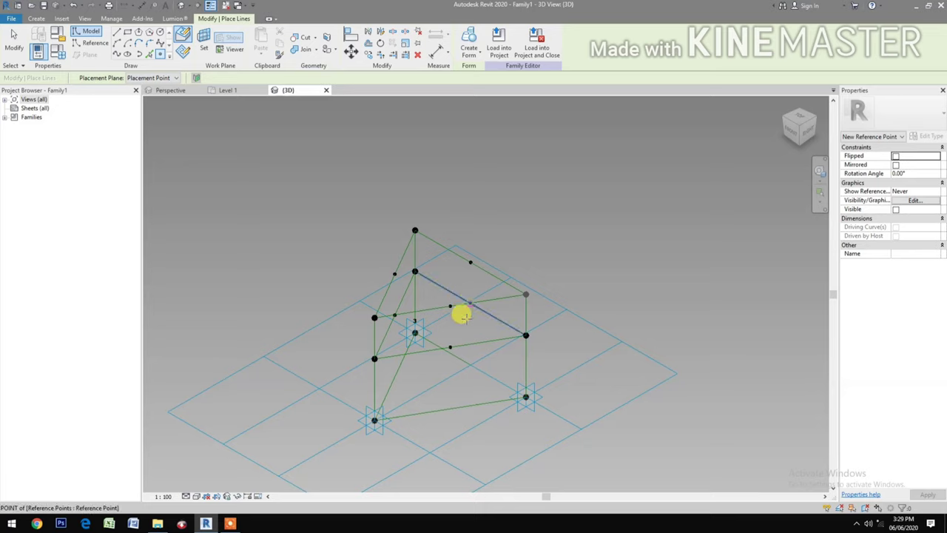
scroll(476, 433, "up", 1)
Step: Exit the point tool and orbit and pan the wireframe to inspect the new midpoints
scroll(455, 366, "up", 2)
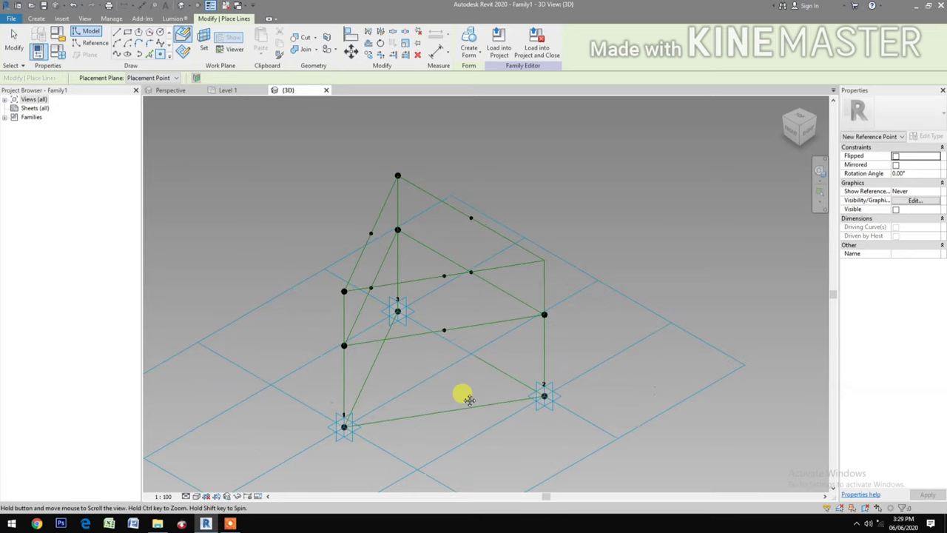
key("Escape")
key("Escape")
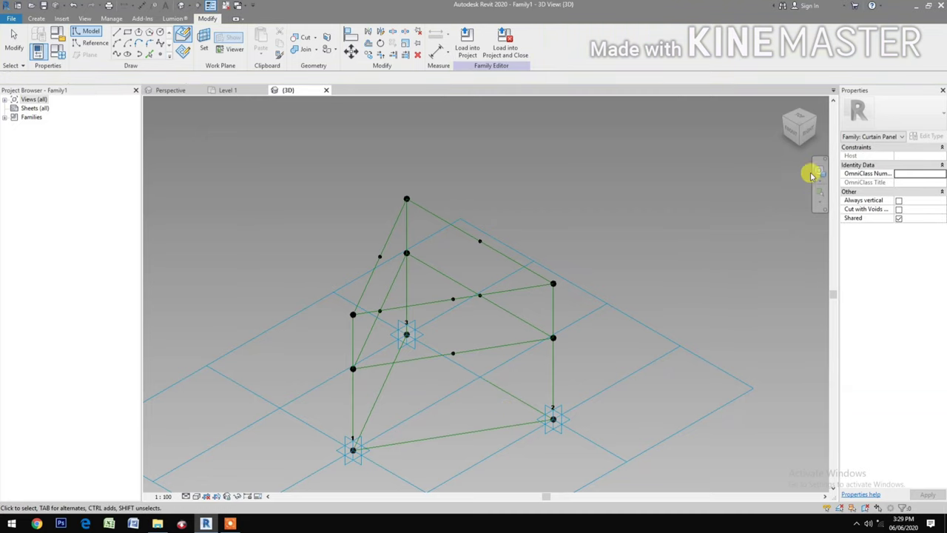
left_click(817, 172)
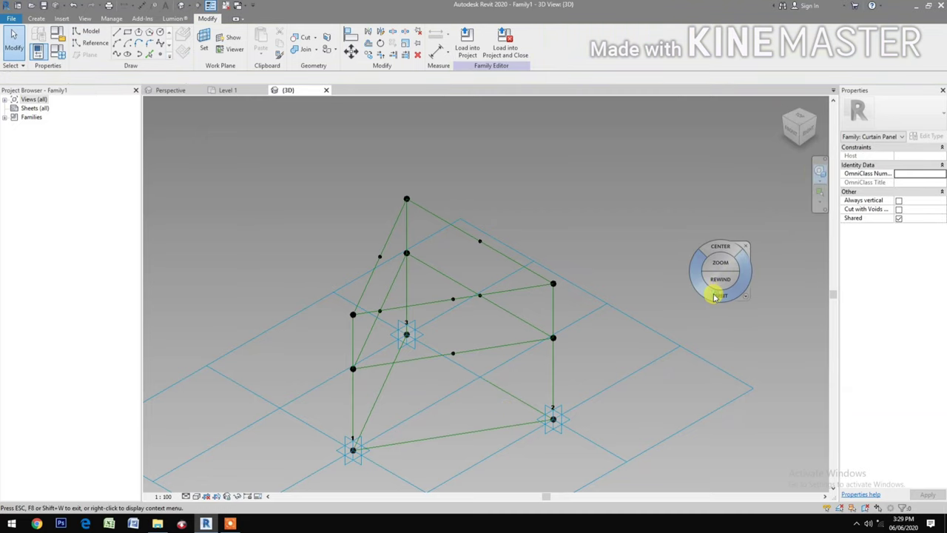
left_click_drag(716, 296, 701, 304)
key("Escape")
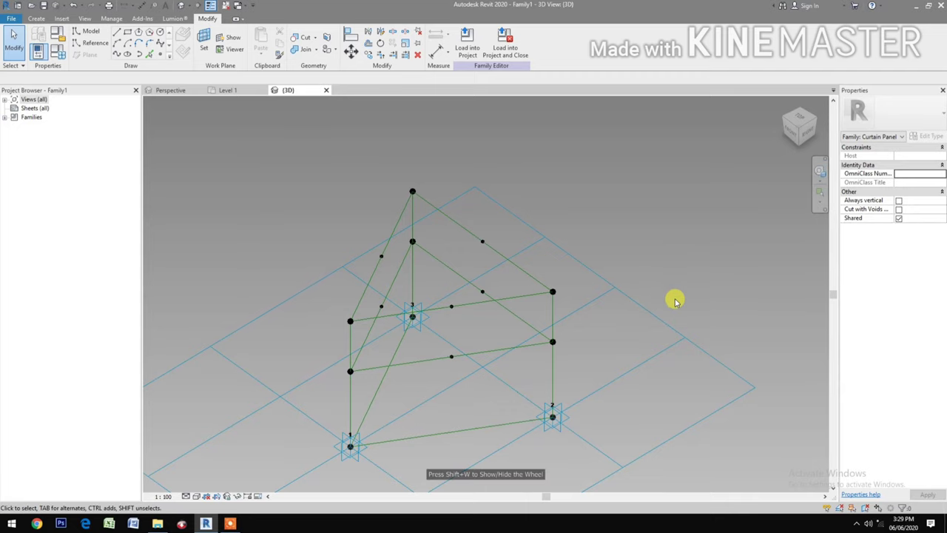
middle_click_drag(661, 291, 663, 269)
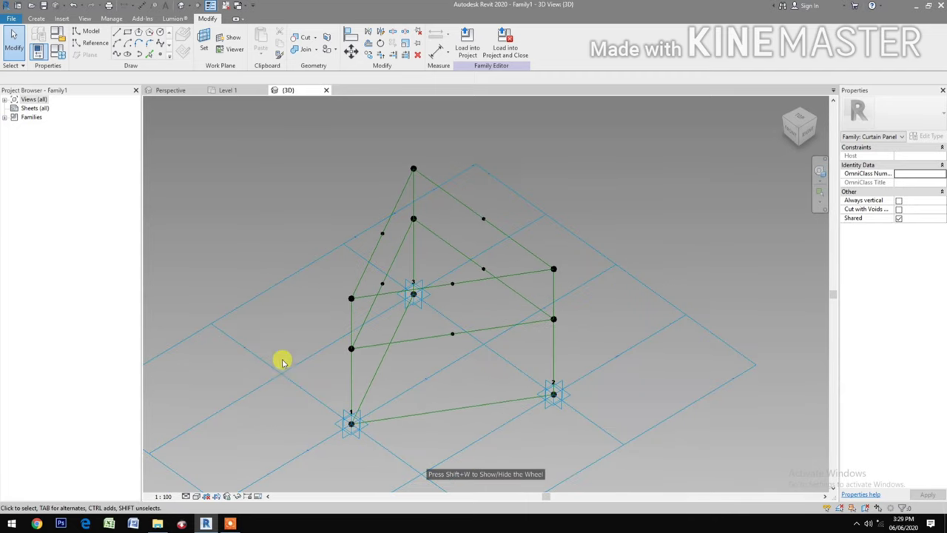
left_click_drag(351, 139, 429, 180)
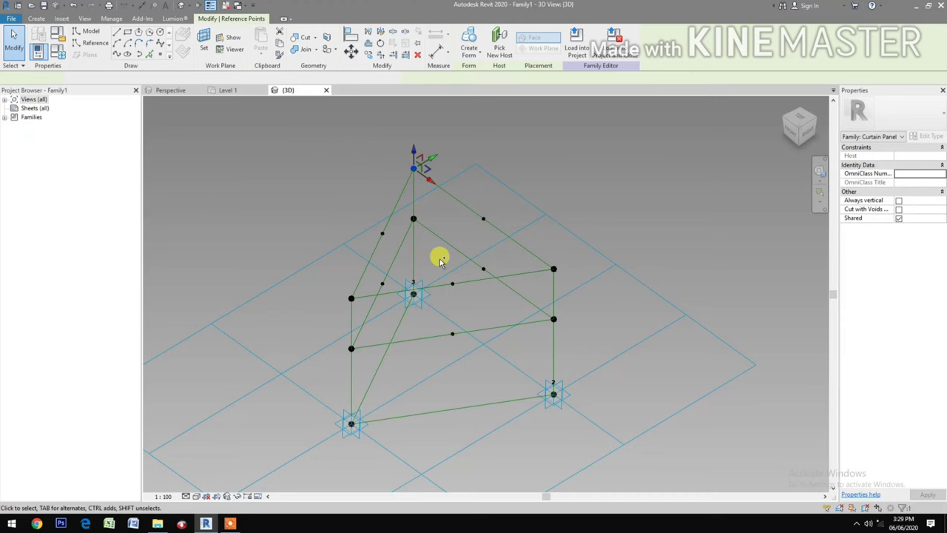
Step: Join the top vertex and the nearby midpoint with a new reference line
left_click_drag(439, 259, 458, 302)
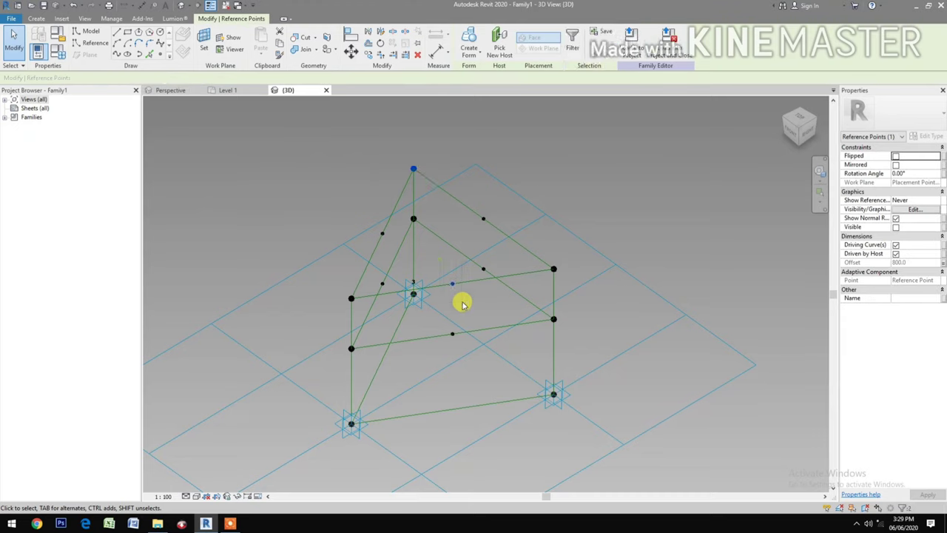
left_click(117, 56)
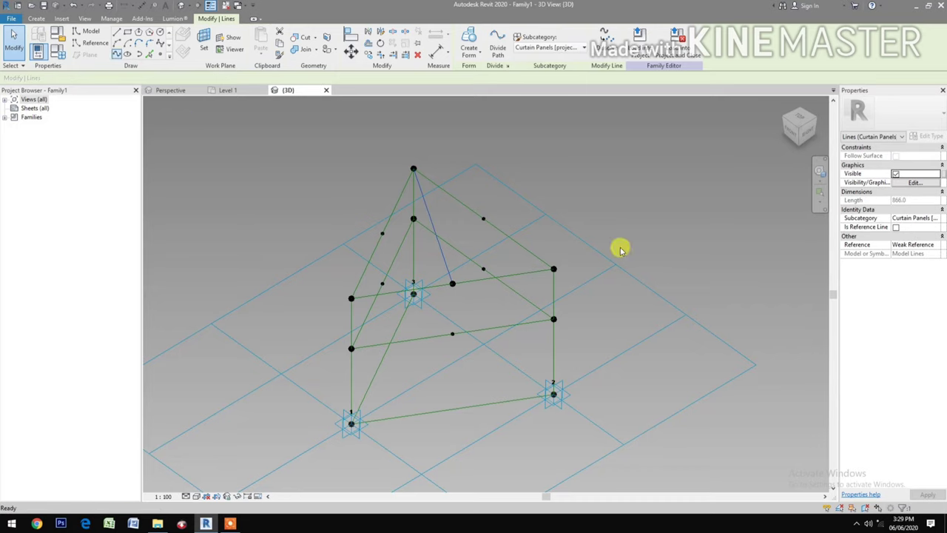
left_click(896, 228)
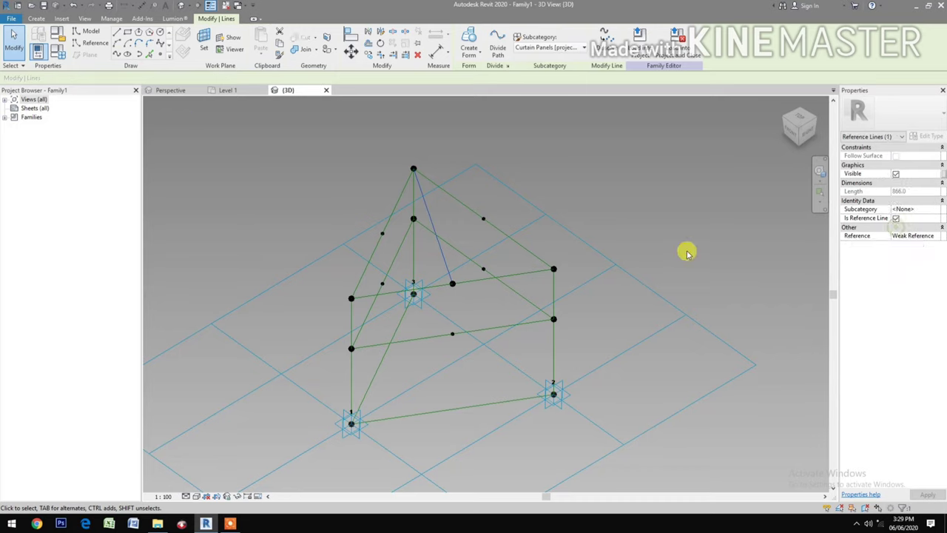
left_click(687, 253)
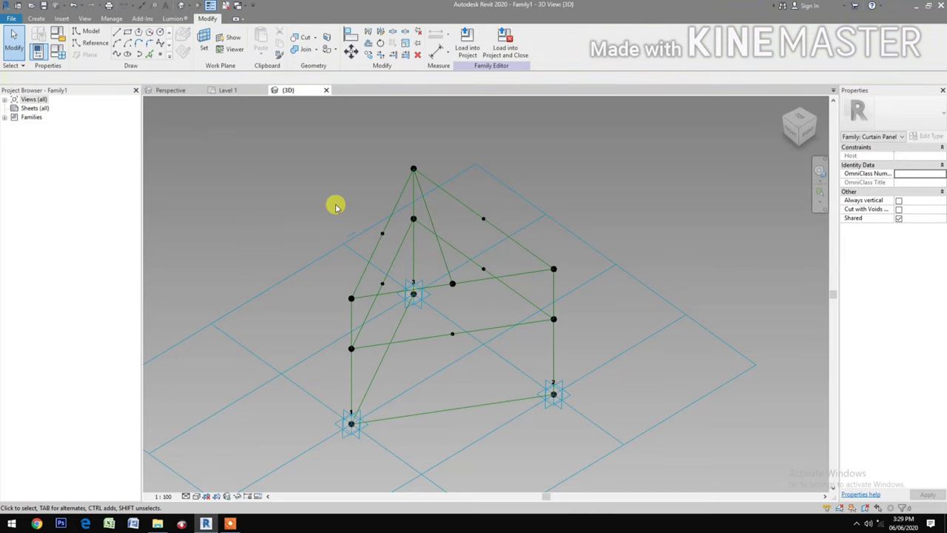
Step: Add a reference line from the top triangle's right corner to the upper-left point
left_click_drag(550, 261, 582, 292)
left_click_drag(330, 200, 388, 242)
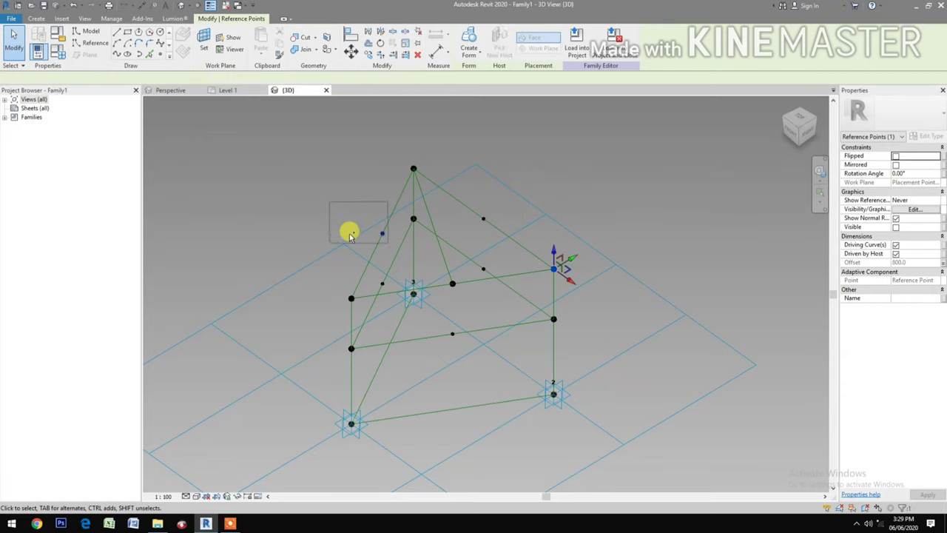
left_click(128, 54)
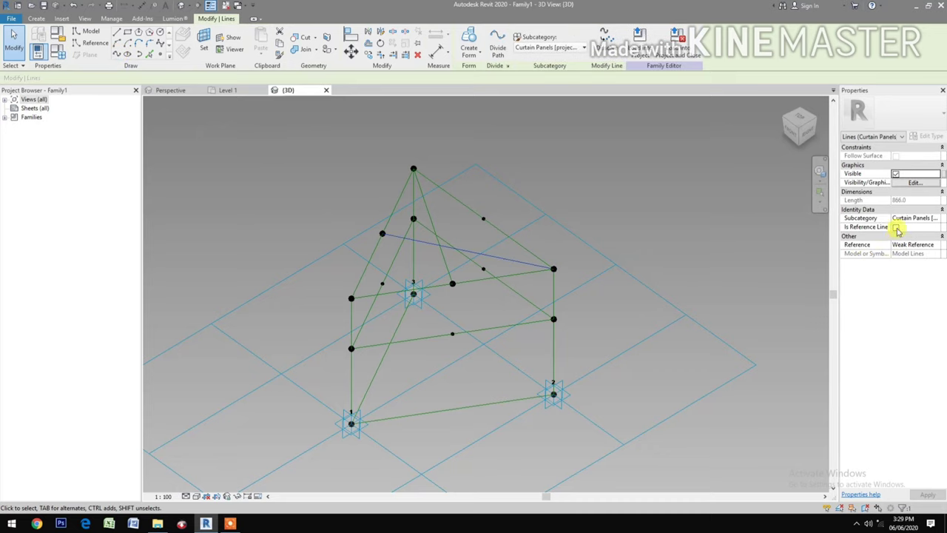
left_click(896, 227)
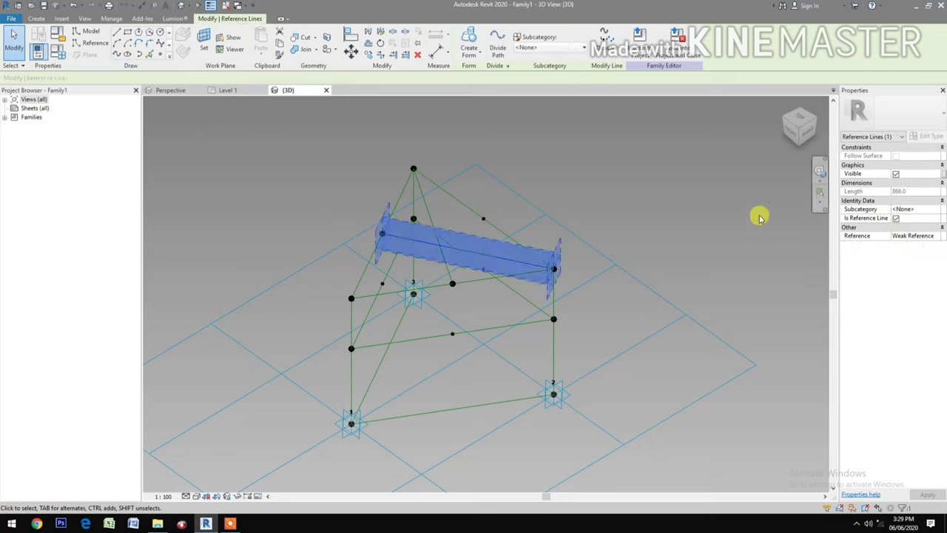
key("Escape")
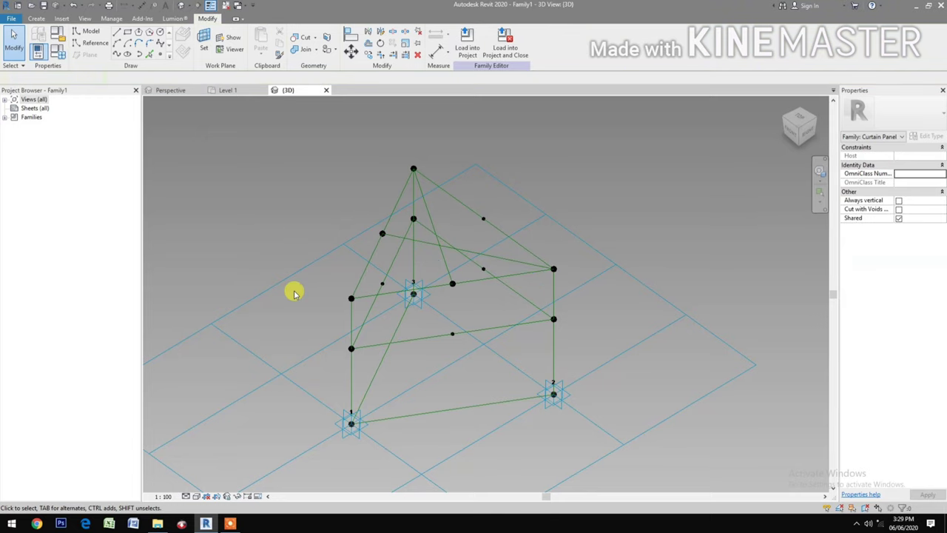
Step: Draw a reference line from the middle triangle's left corner to the upper-right point
left_click_drag(309, 280, 363, 299)
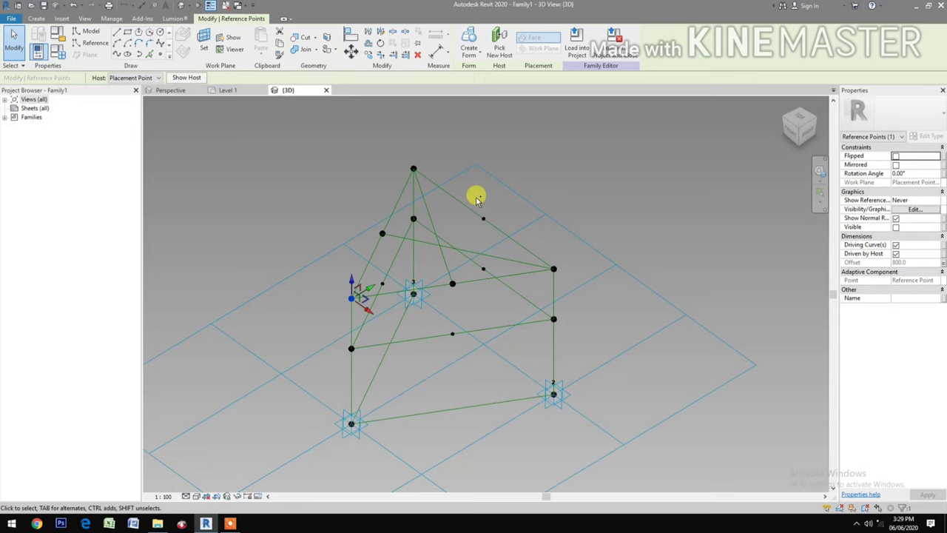
left_click_drag(477, 199, 464, 235)
left_click(119, 54)
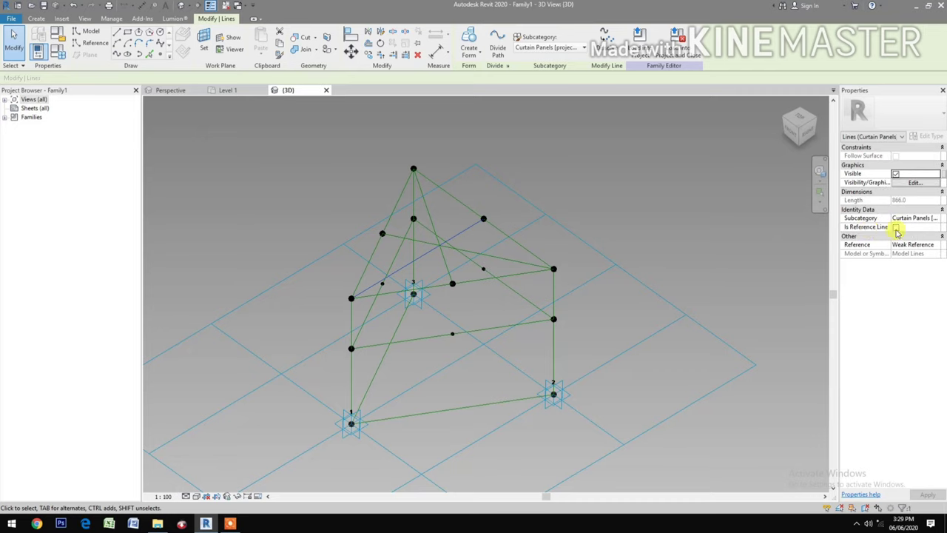
left_click(896, 228)
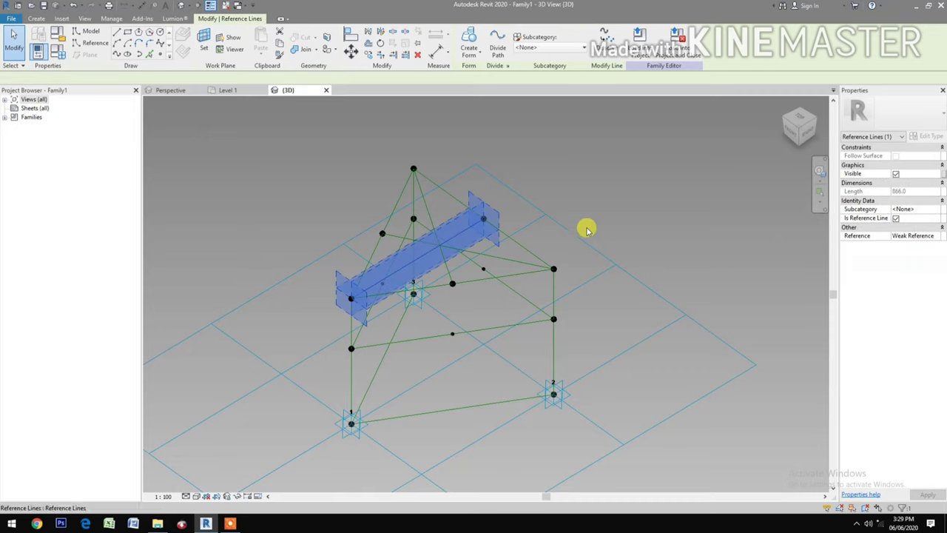
left_click(629, 203)
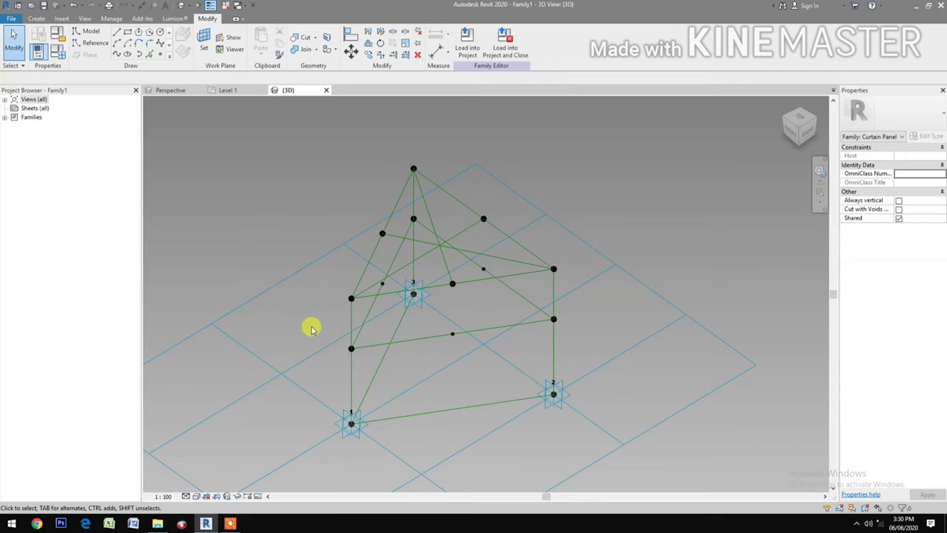
left_click_drag(332, 337, 355, 357)
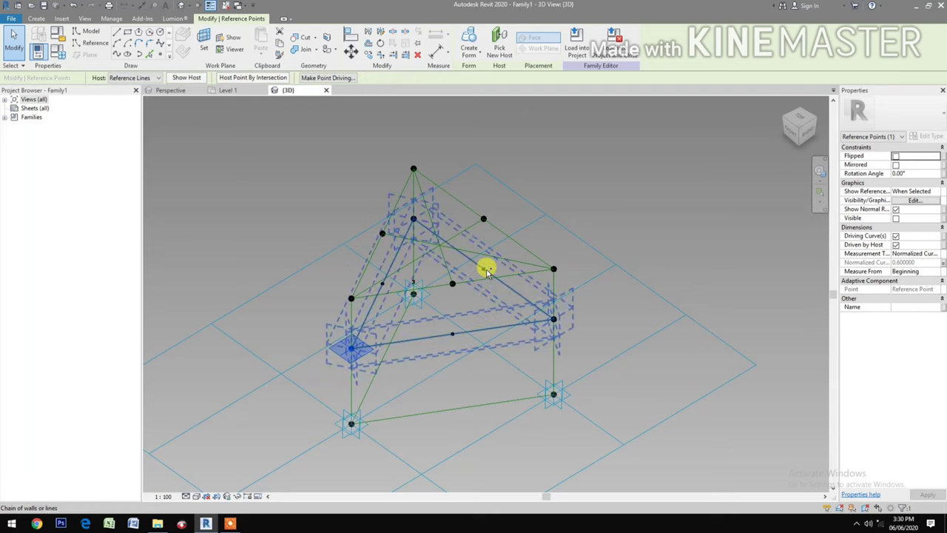
Step: Add three reference lines: left post to top triangle, near point 3 to right post, central post to front-edge midpoint
left_click(334, 277, "ctrl")
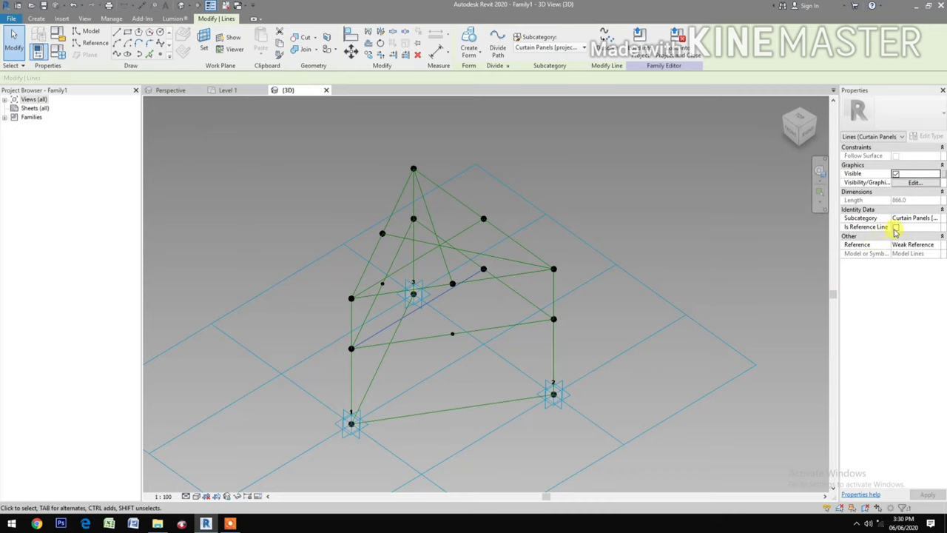
left_click(895, 227)
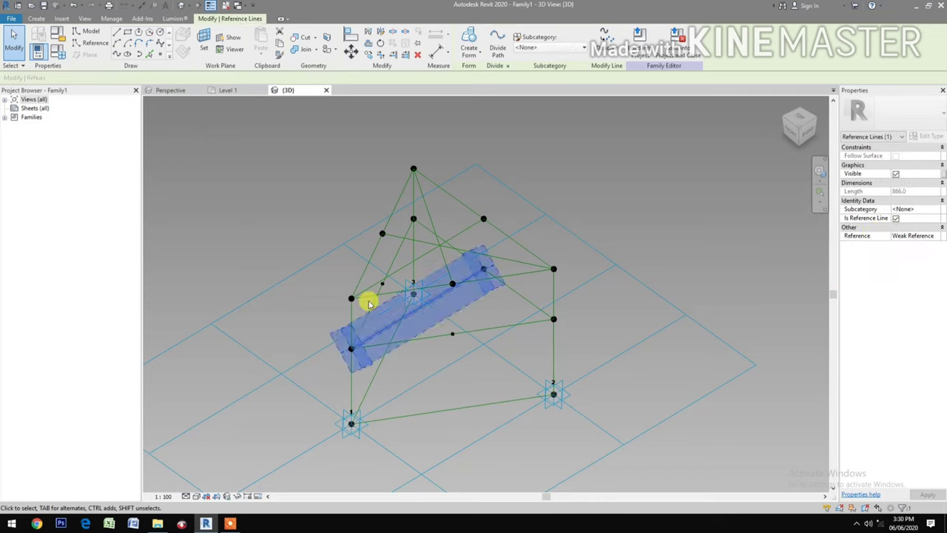
left_click(296, 174)
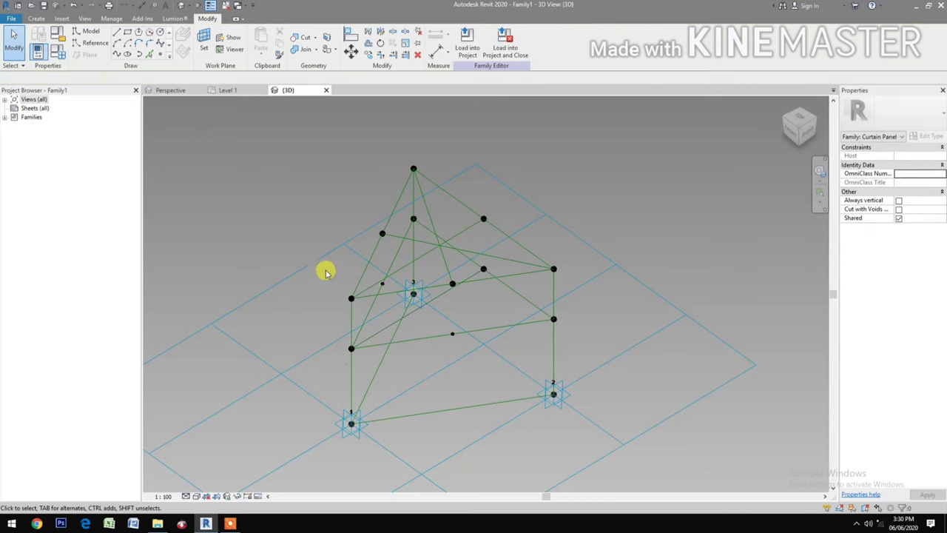
left_click_drag(317, 268, 334, 278)
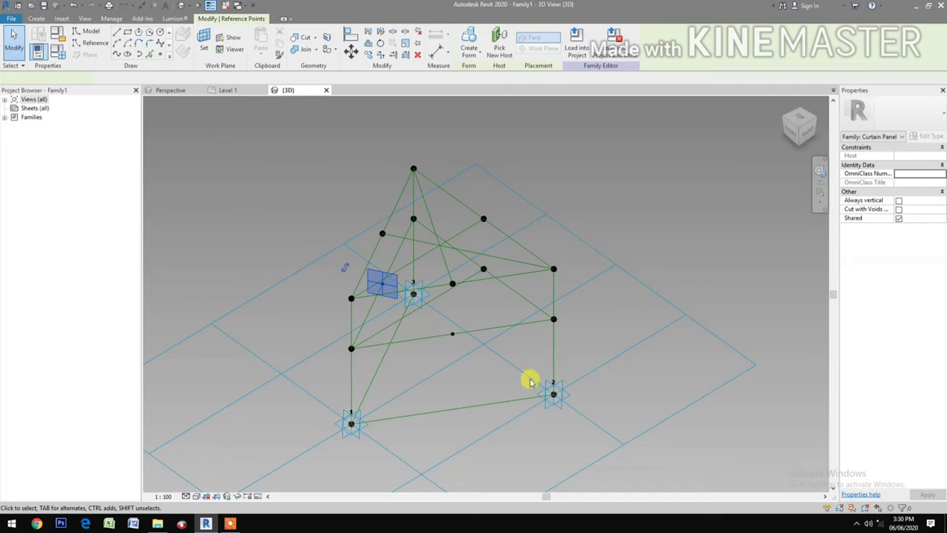
left_click(578, 308)
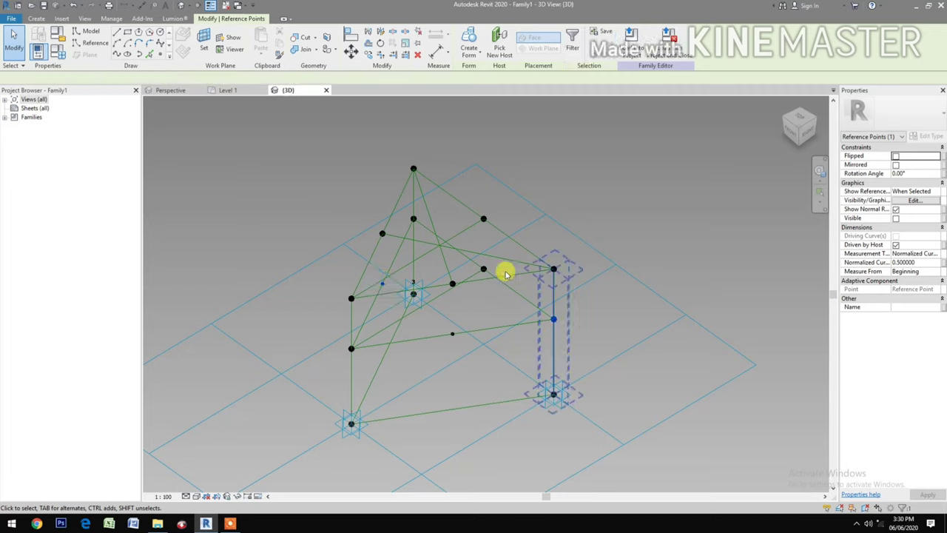
left_click(122, 56)
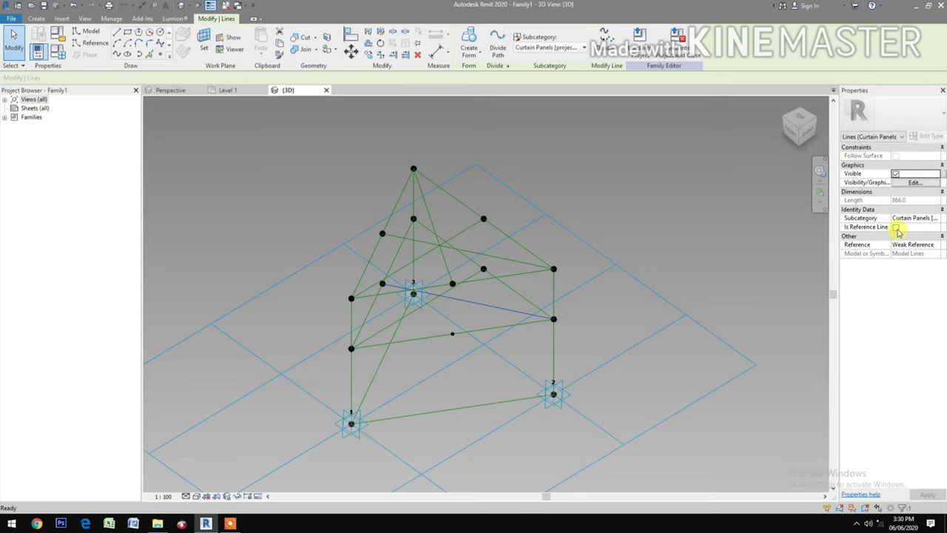
left_click(896, 227)
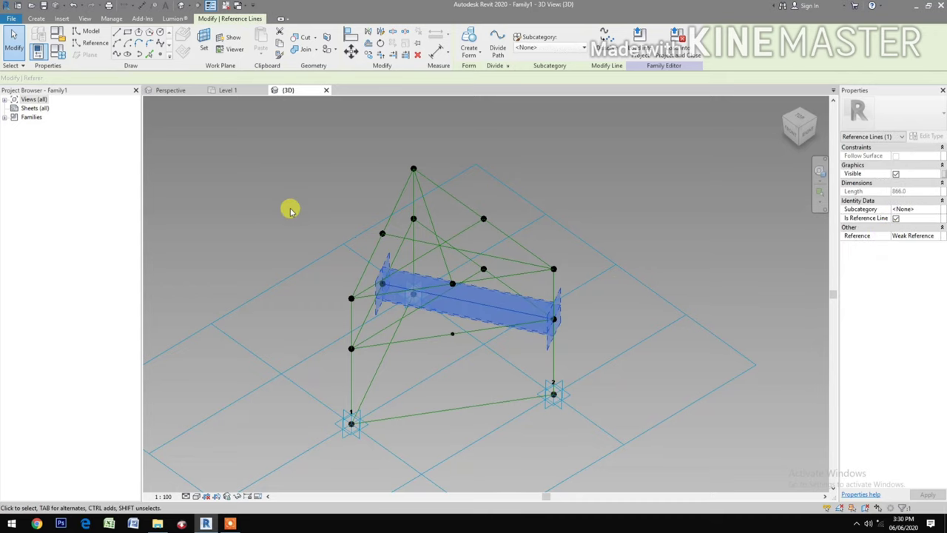
left_click_drag(372, 197, 420, 225)
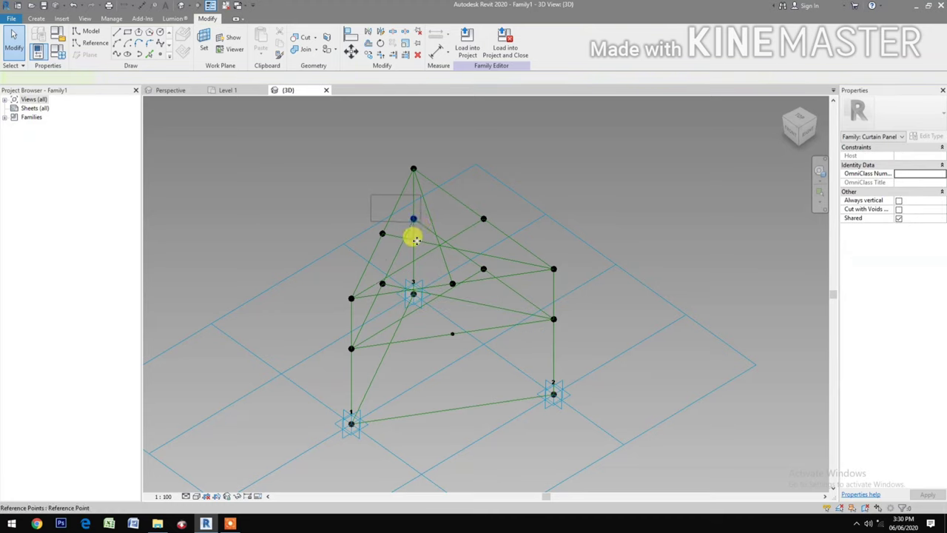
left_click(413, 220)
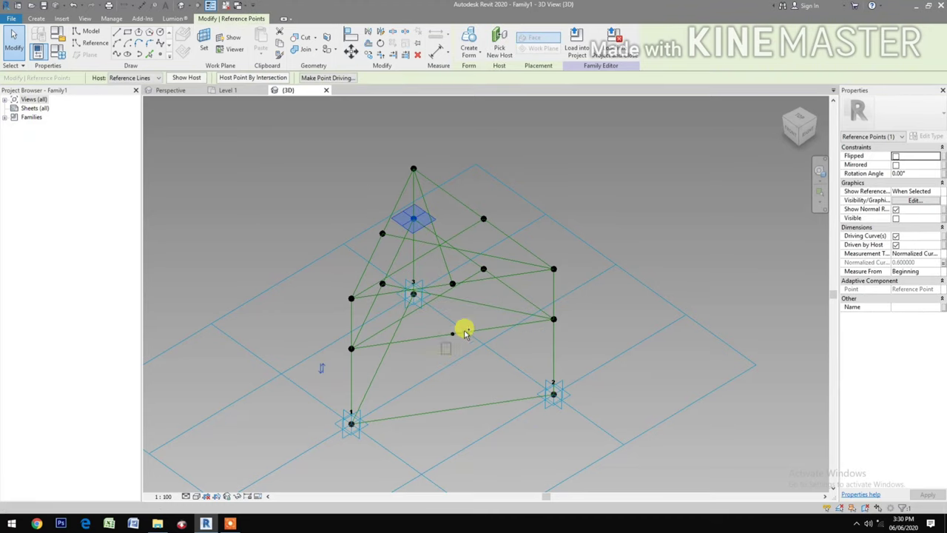
left_click(452, 334)
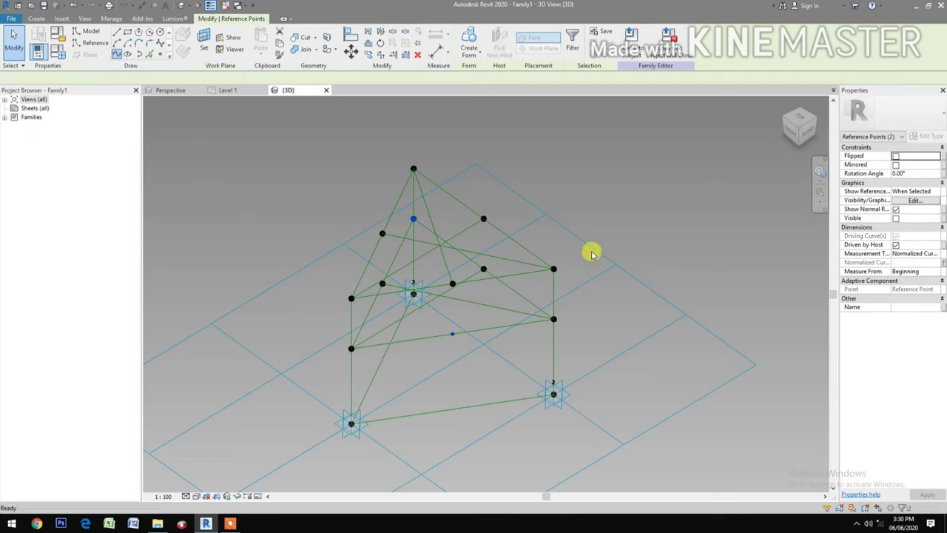
left_click(896, 227)
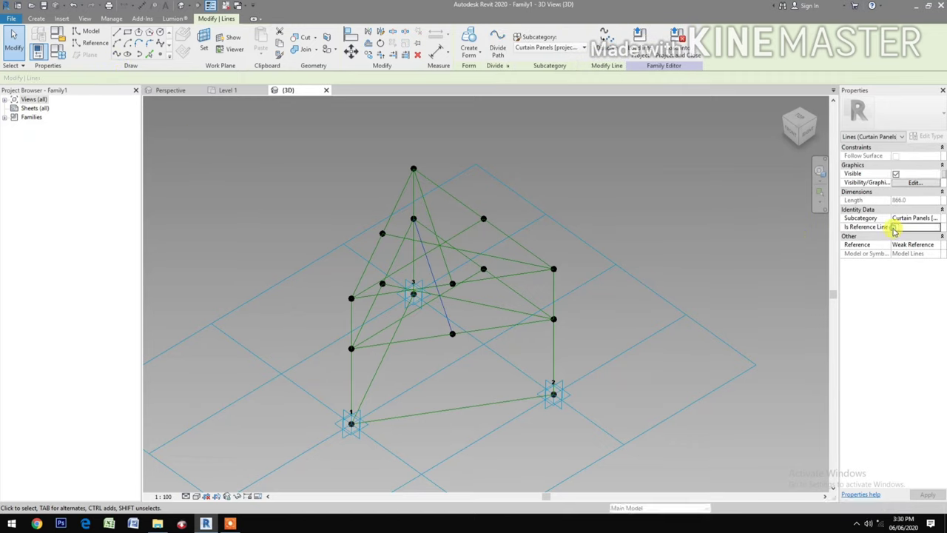
left_click(718, 243)
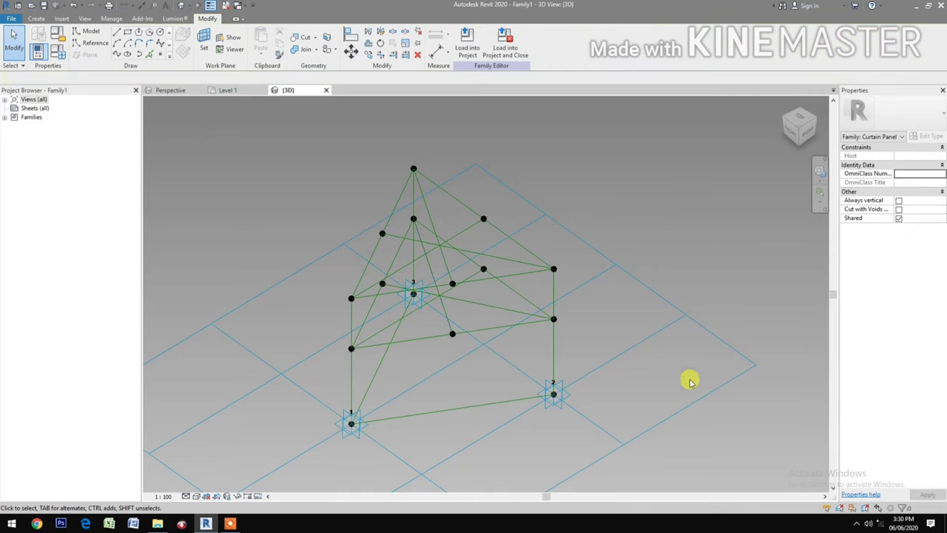
Step: Place two reference points on the upper slanted reference lines
left_click(160, 58)
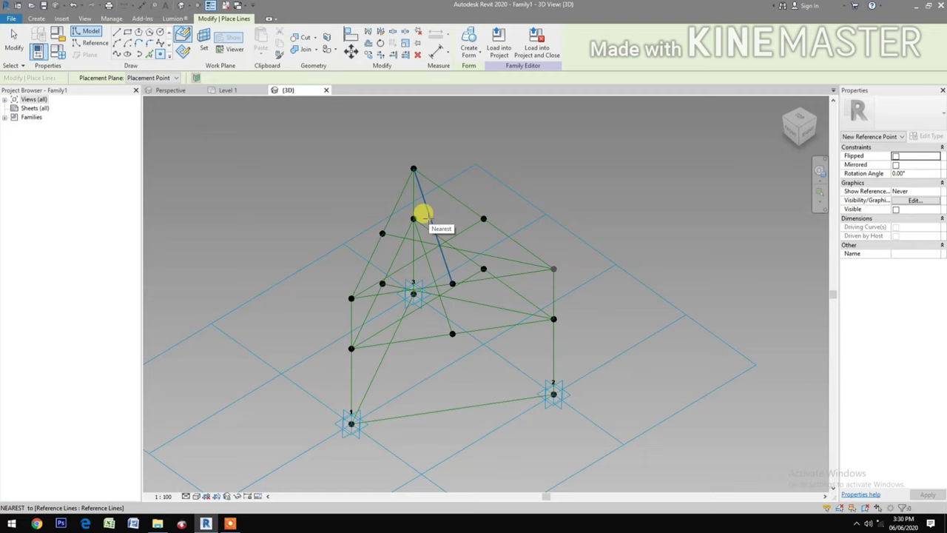
left_click(430, 218)
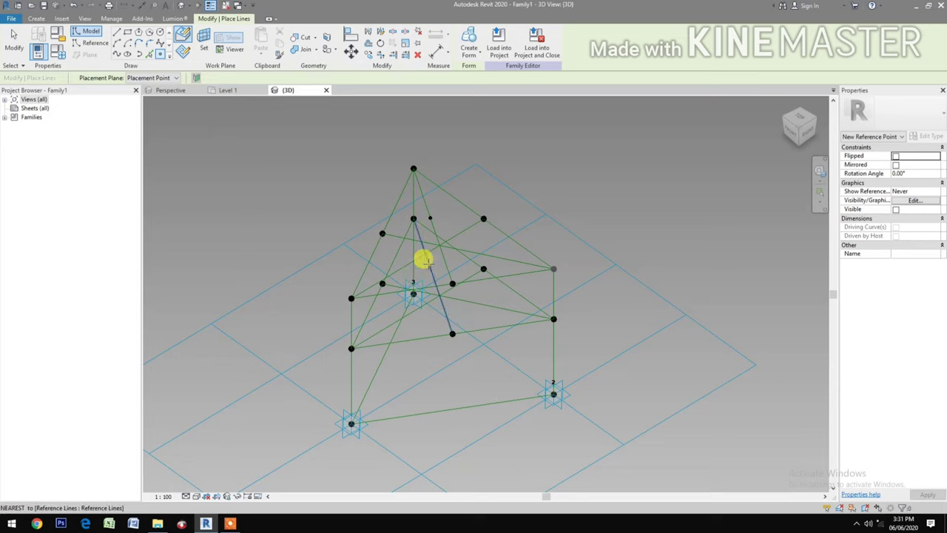
left_click(427, 262)
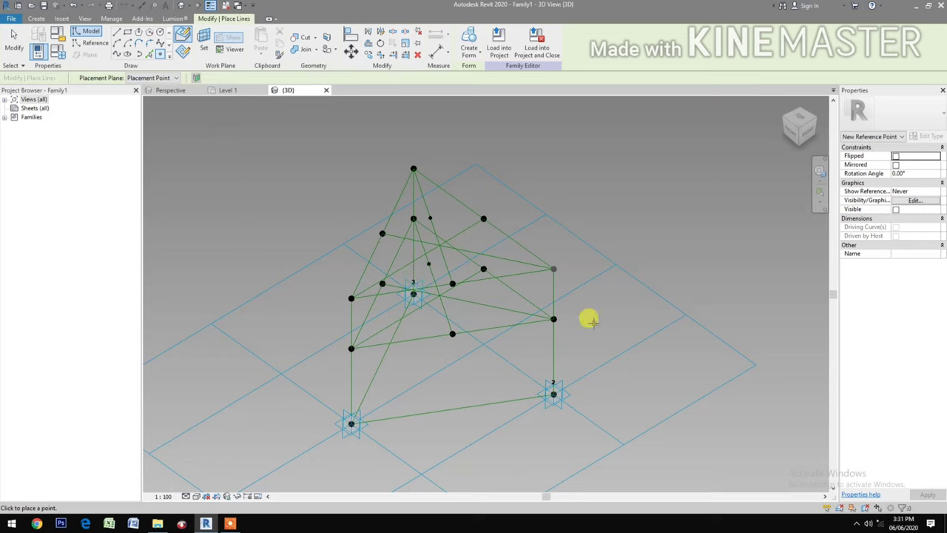
key("Escape")
key("Escape")
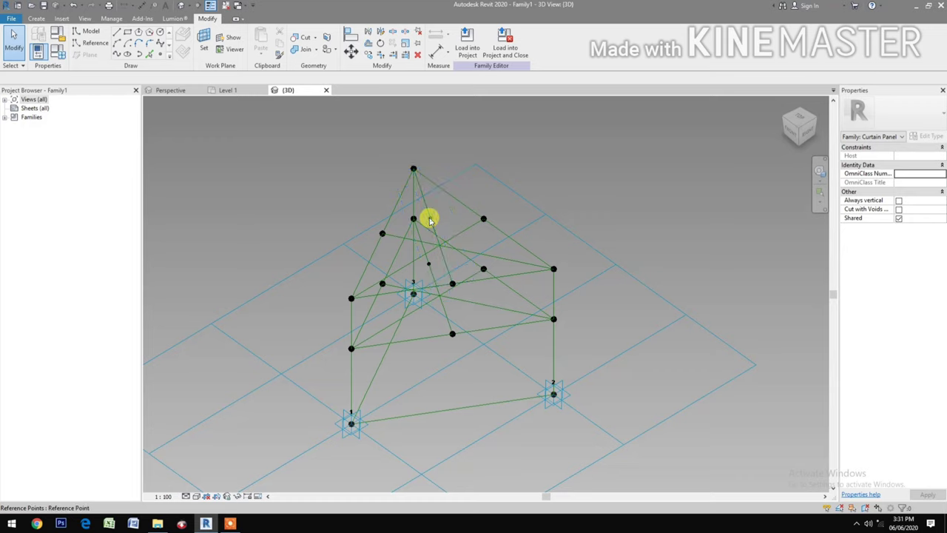
Step: Host the new upper point at the intersection of the crossing reference lines
left_click(429, 219)
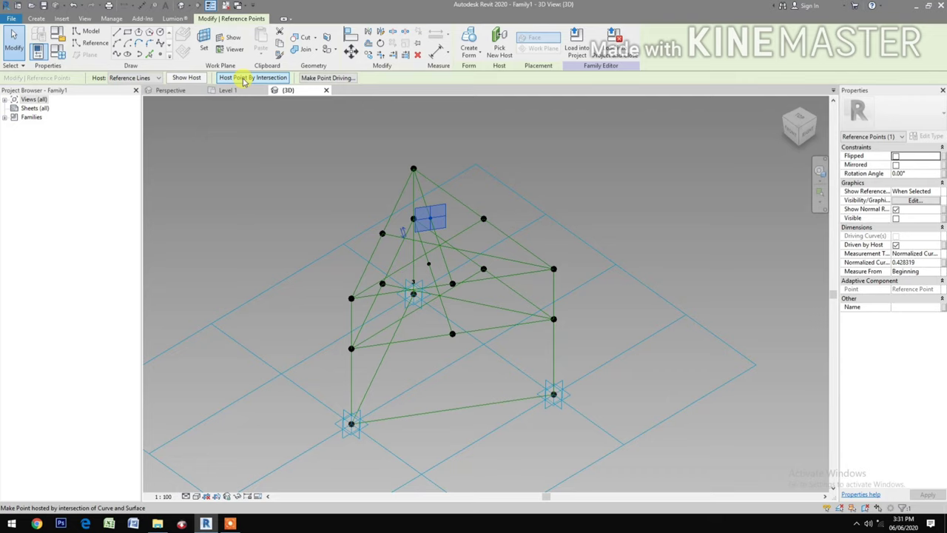
left_click(243, 78)
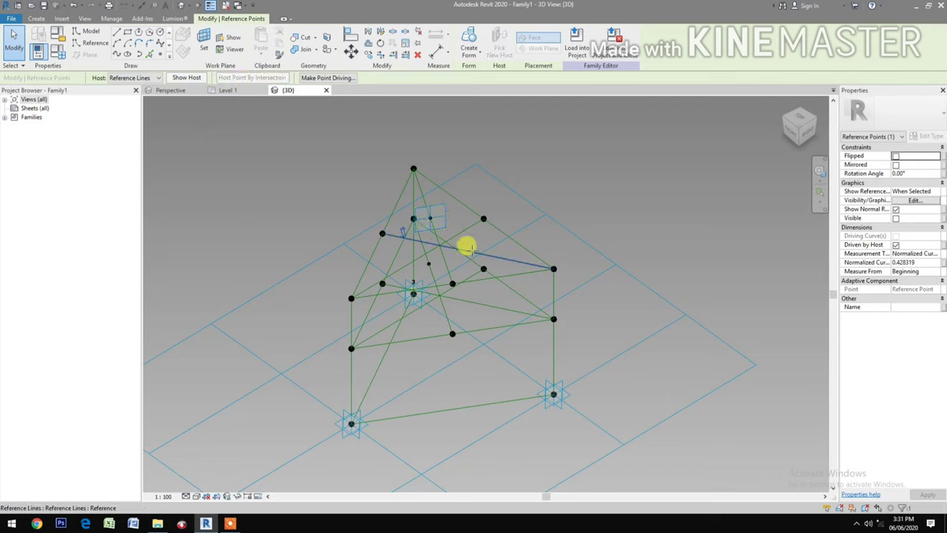
left_click(468, 247)
left_click(456, 267)
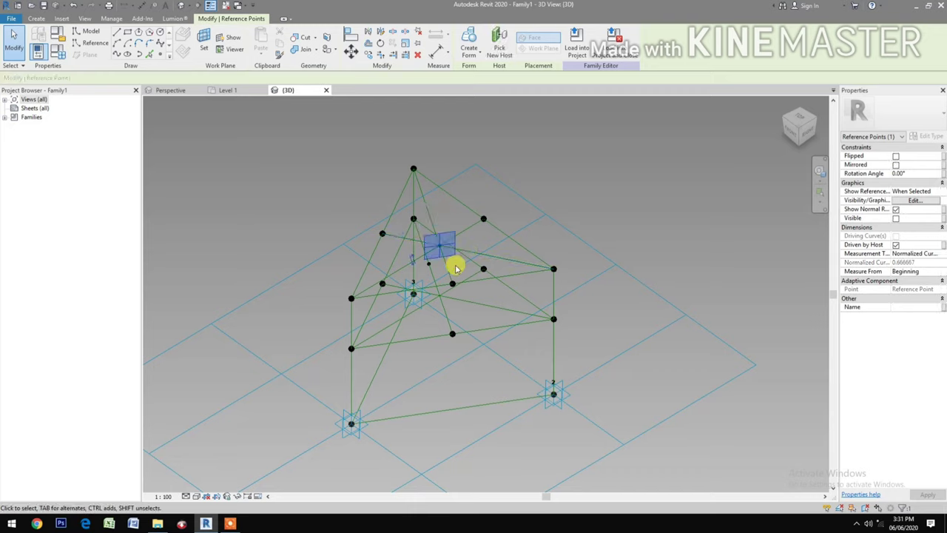
left_click(599, 187)
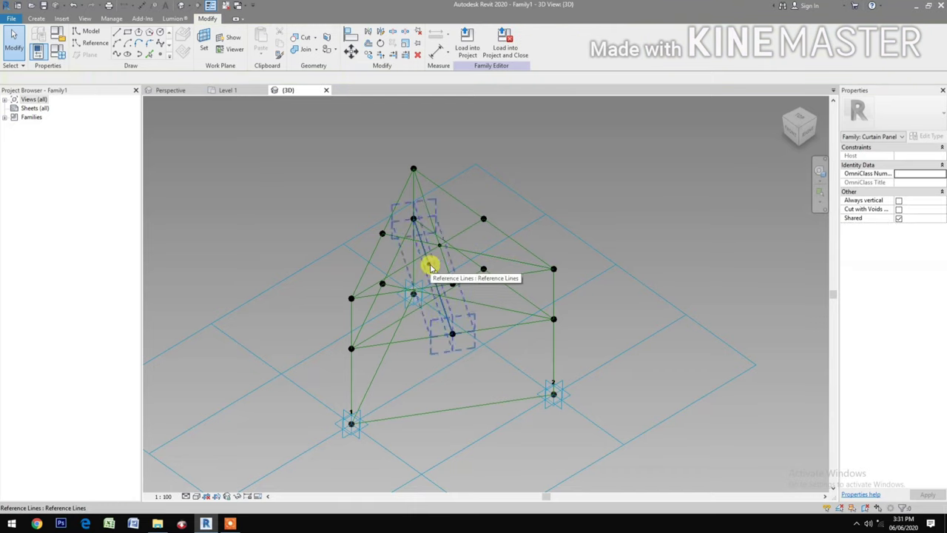
Step: Re-host the interior reference point at its intersection with another reference line
left_click(398, 311)
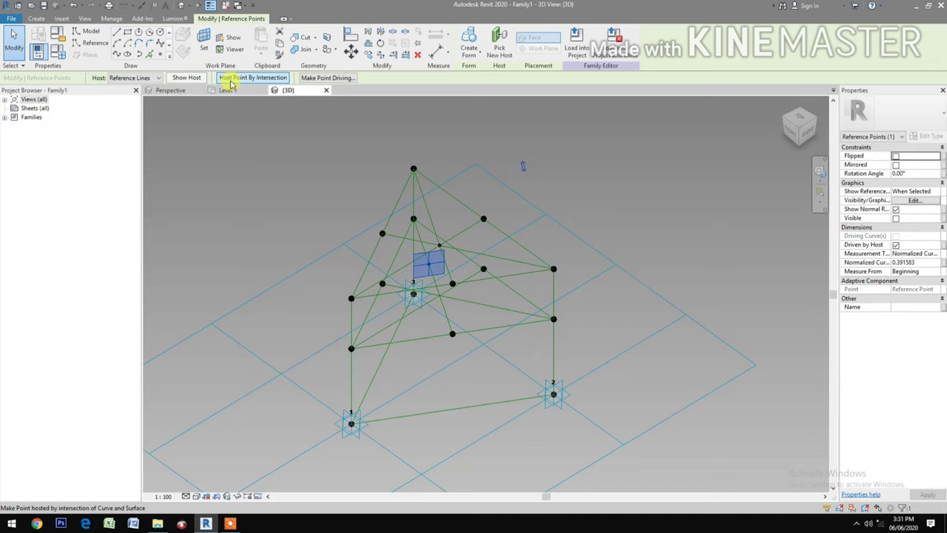
left_click(230, 83)
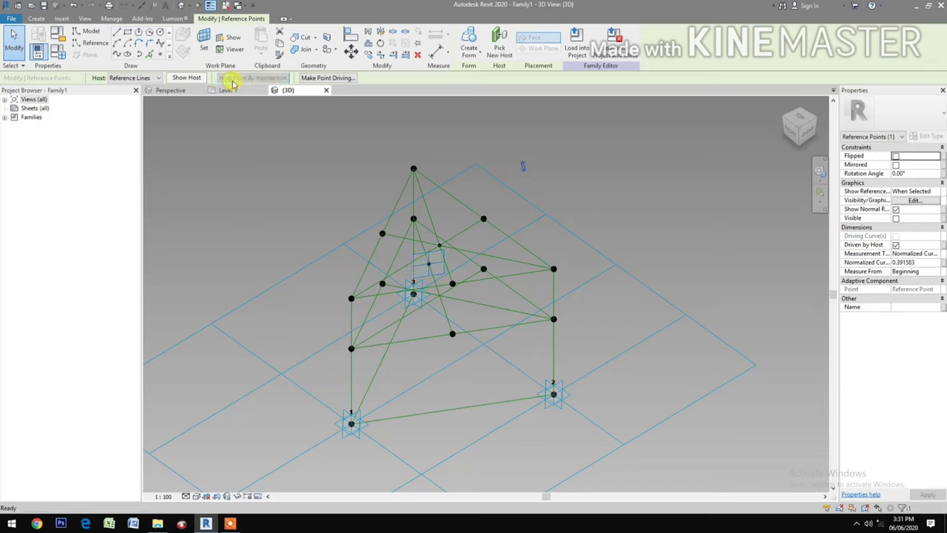
left_click(477, 298)
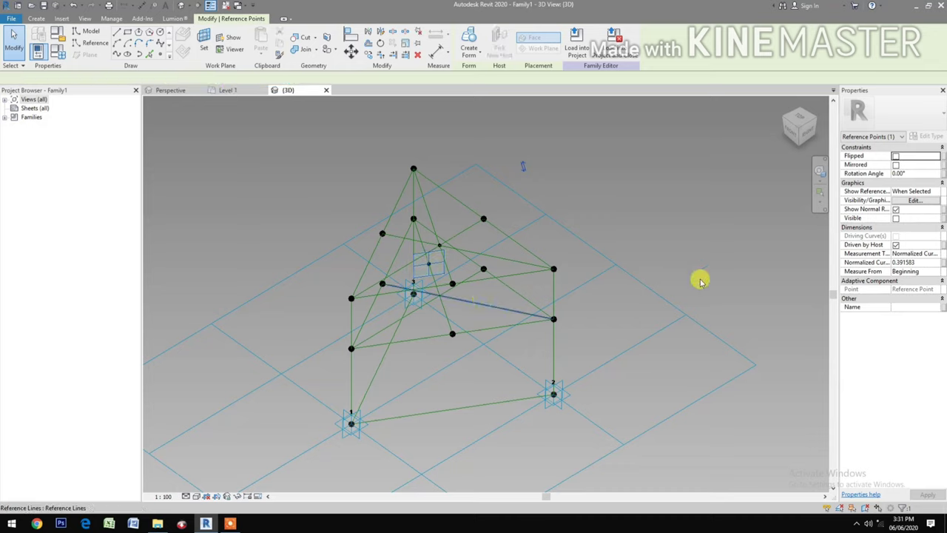
left_click(689, 235)
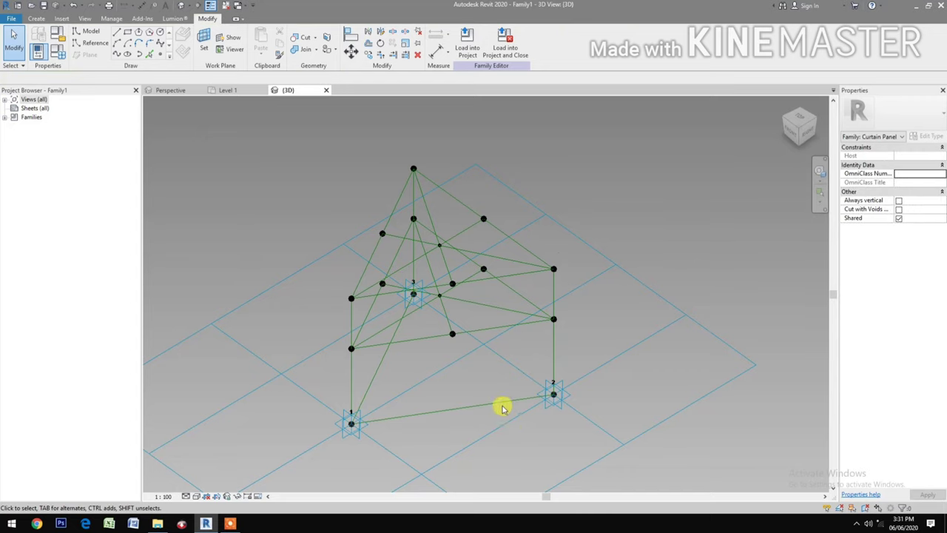
left_click(817, 171)
Step: Connect the lower-left wireframe point to an upper point with a new reference line
left_click_drag(658, 220, 682, 218)
key("Escape")
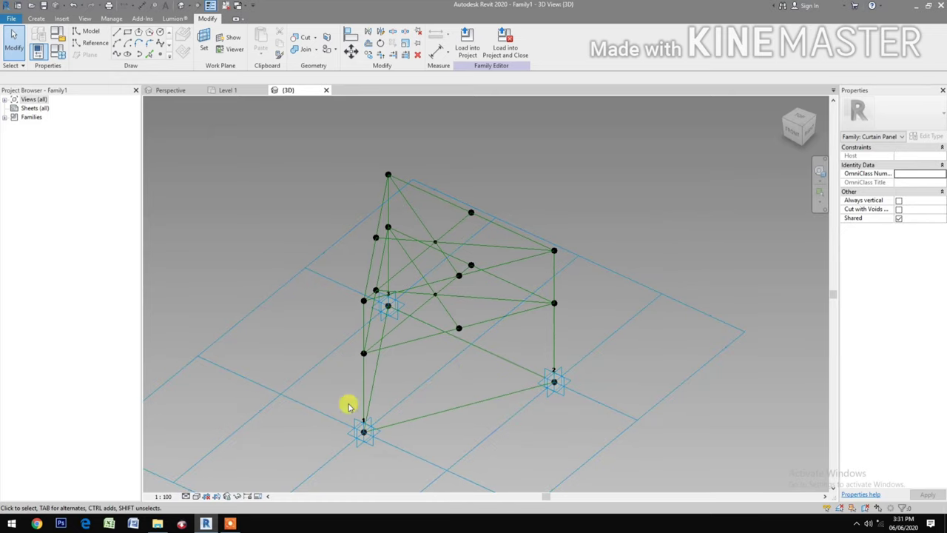
left_click_drag(322, 333, 381, 363)
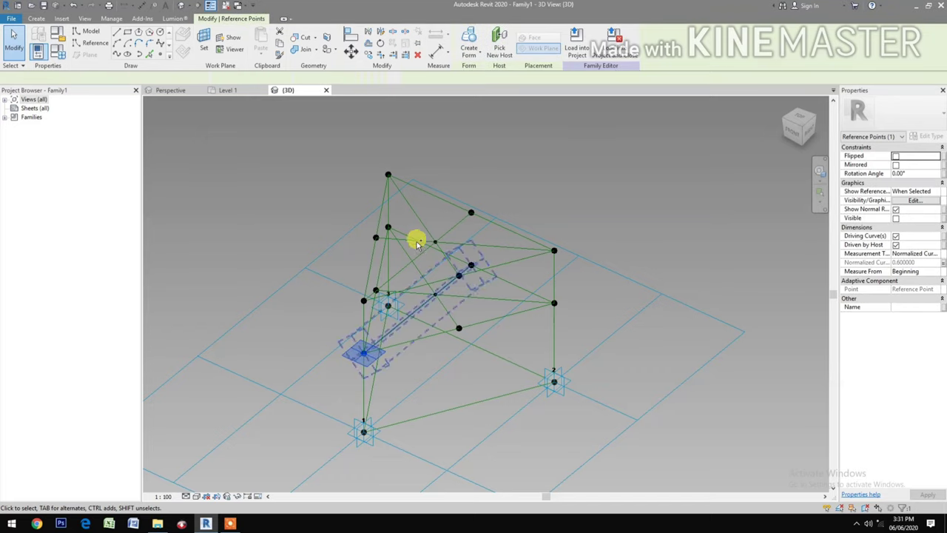
left_click_drag(408, 219, 443, 252)
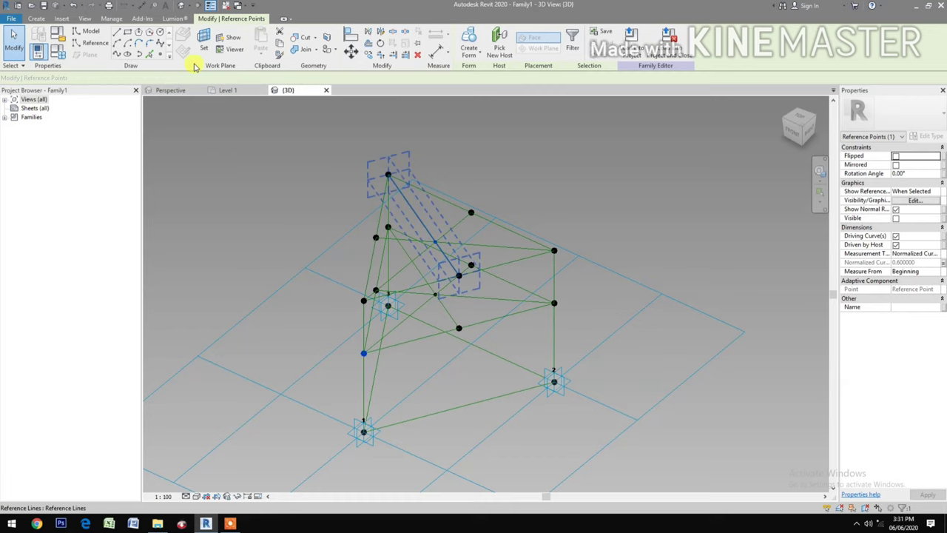
left_click(122, 56)
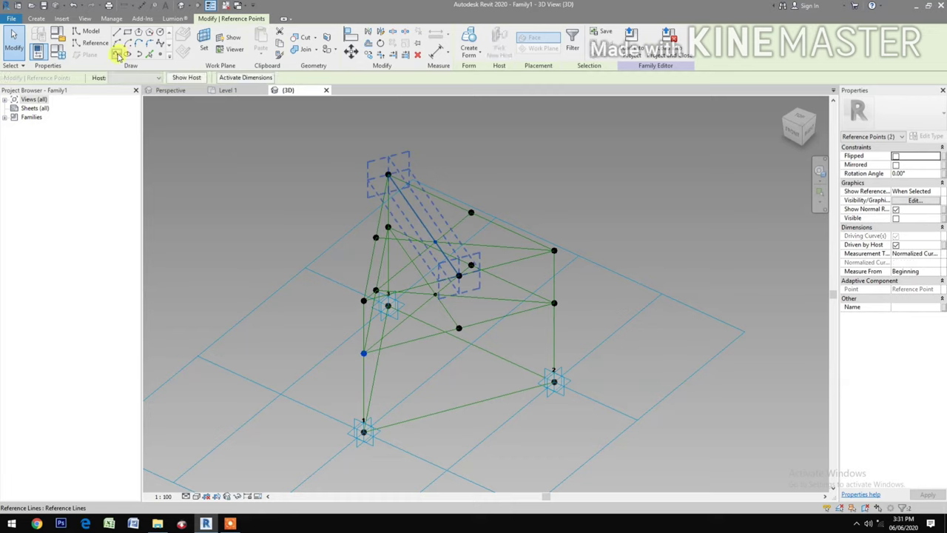
left_click(559, 246)
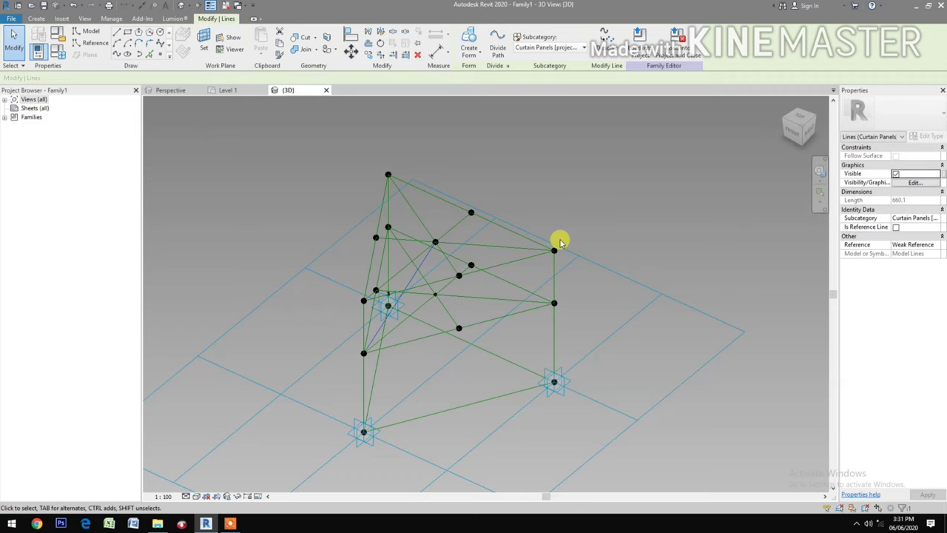
left_click(895, 228)
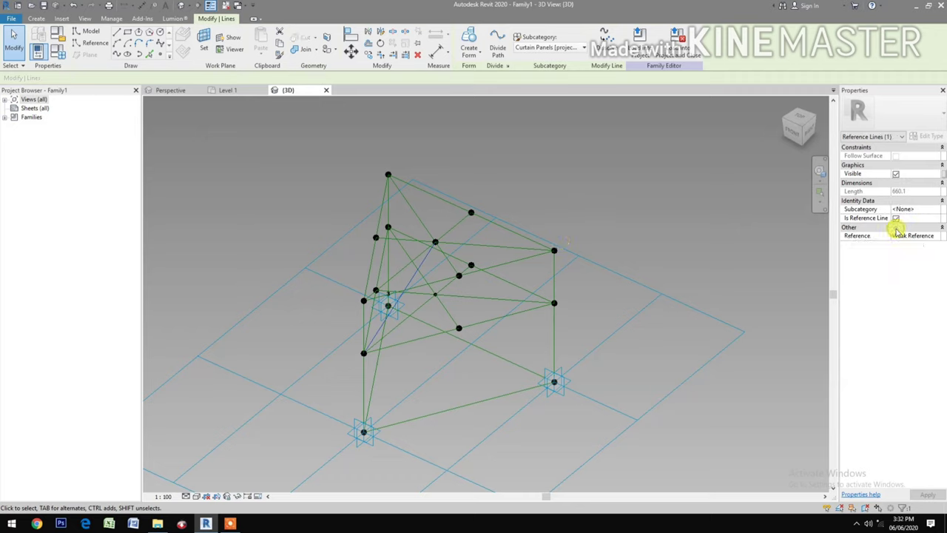
left_click(718, 194)
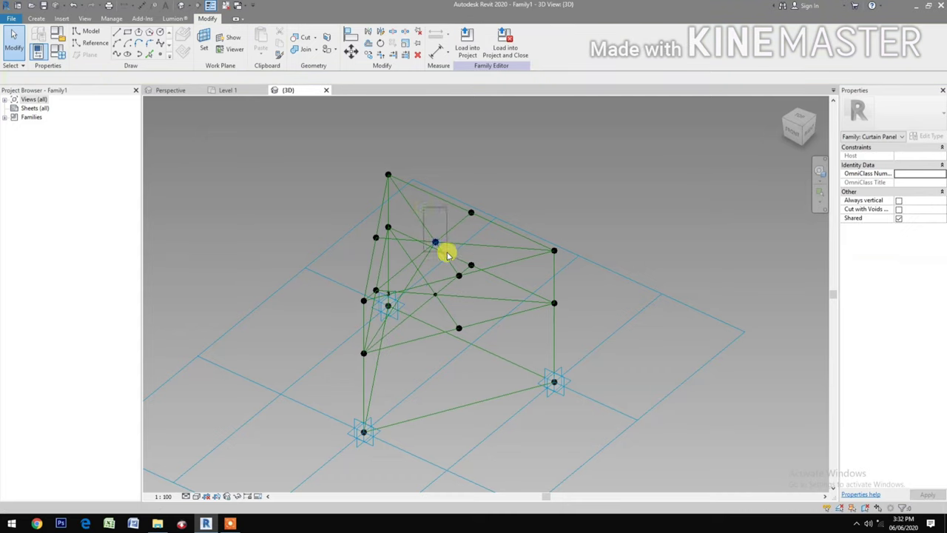
Step: Join a second pair of frame points with another reference line
left_click(496, 330)
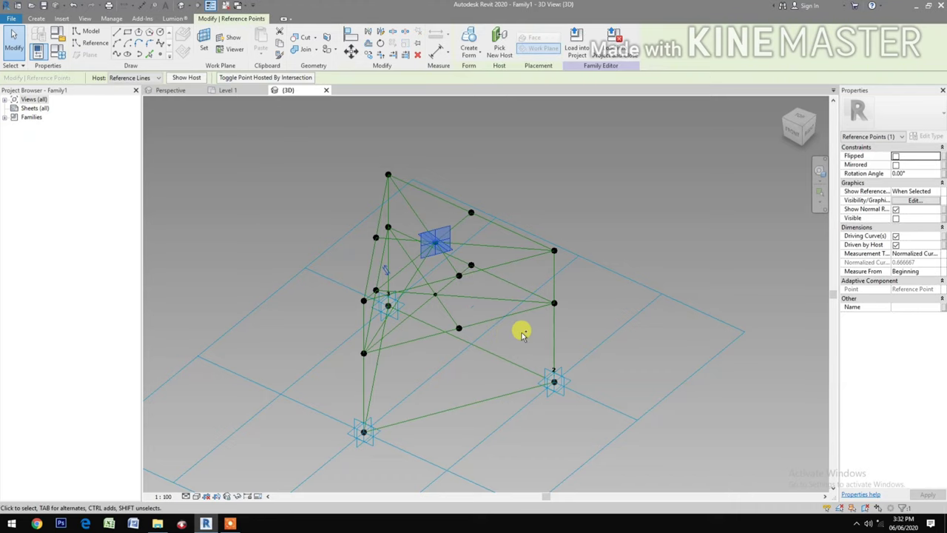
left_click(577, 292, "ctrl")
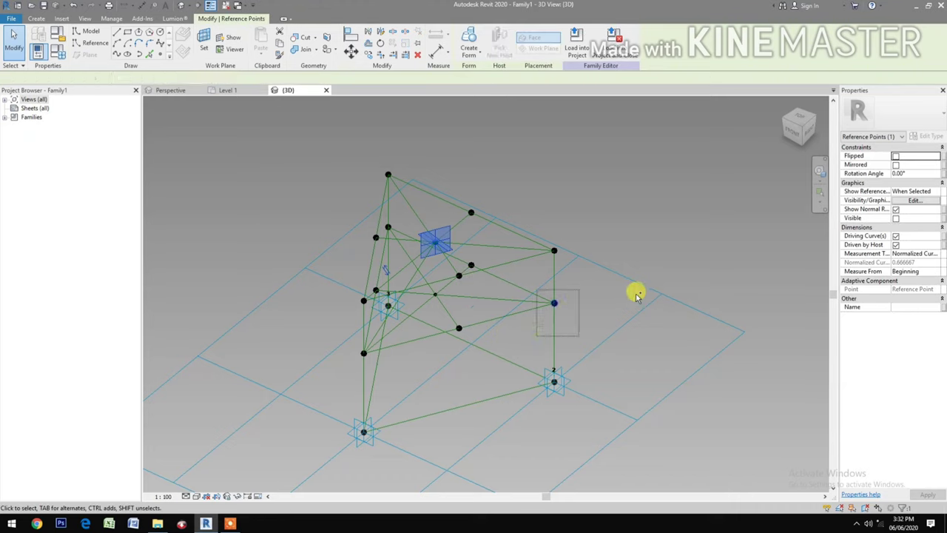
left_click(118, 58)
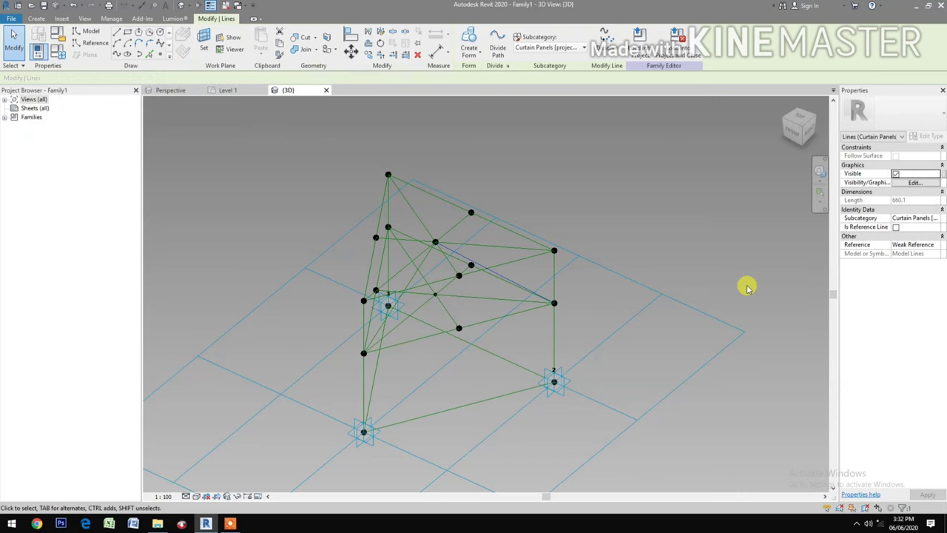
left_click(896, 227)
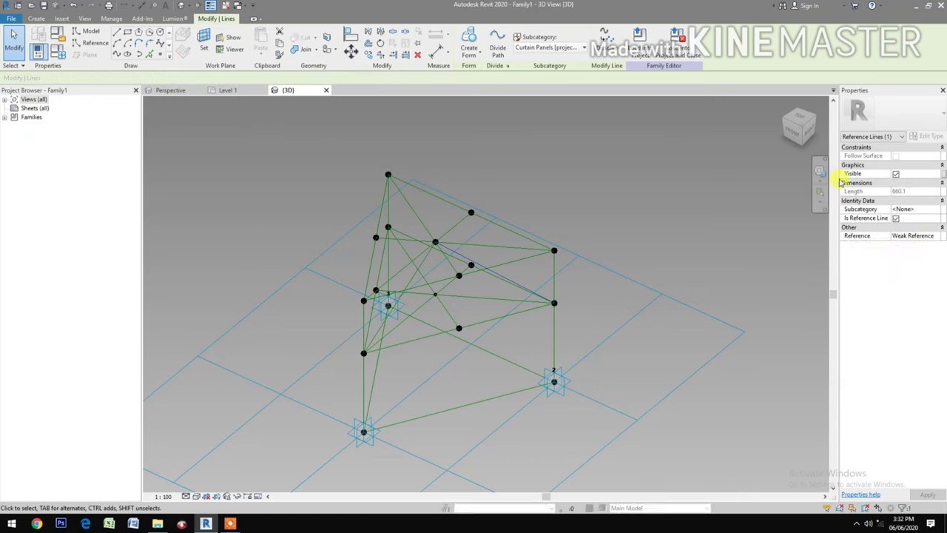
key("Escape")
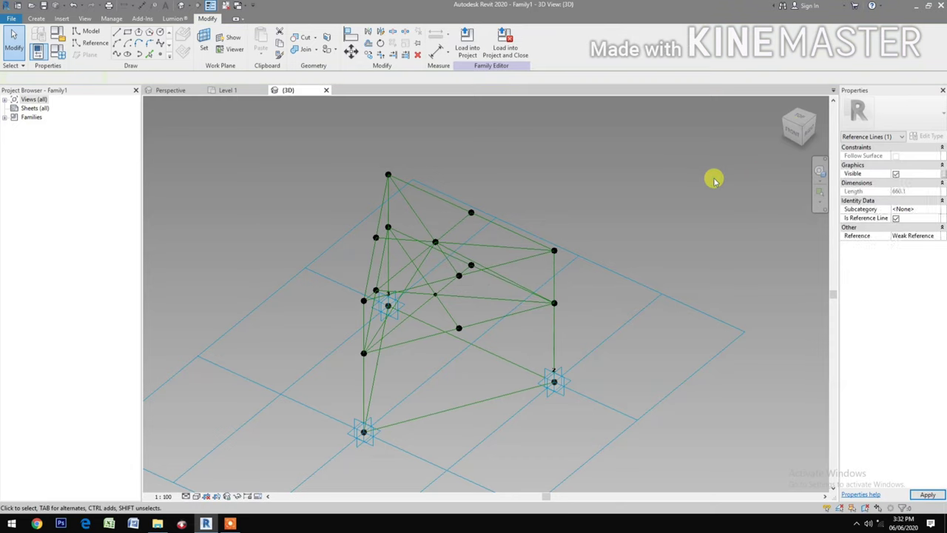
Step: From the back view, add a diagonal reference line from the upper triangle to the right mid-height corner
left_click(820, 174)
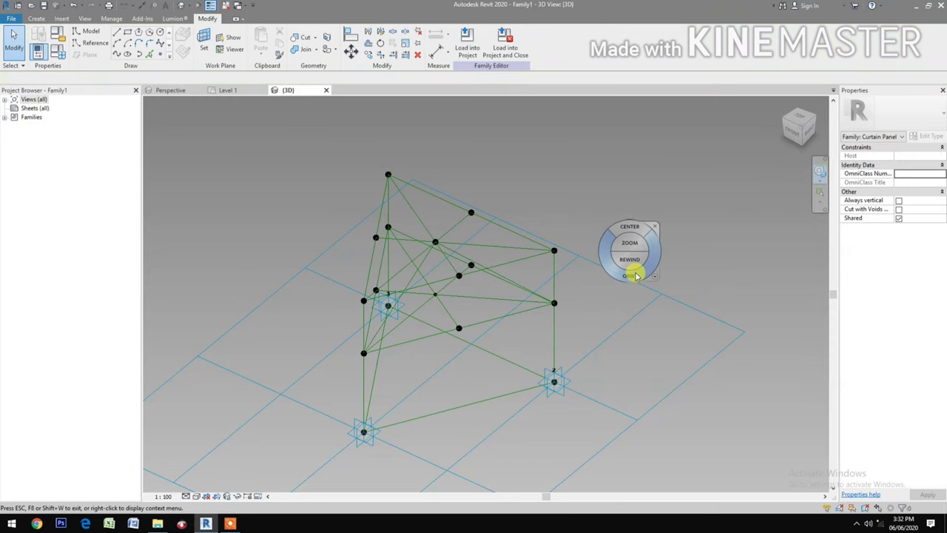
left_click_drag(634, 271, 328, 259)
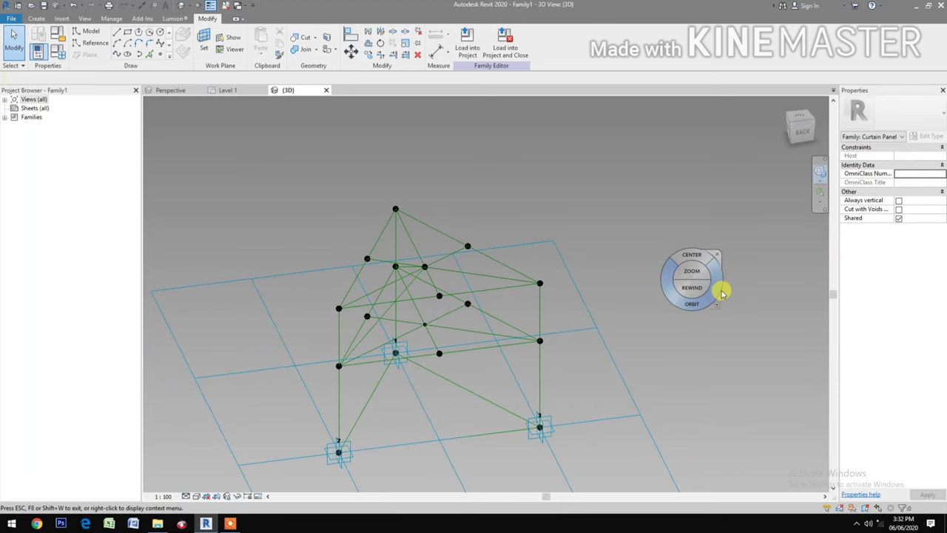
key("Escape")
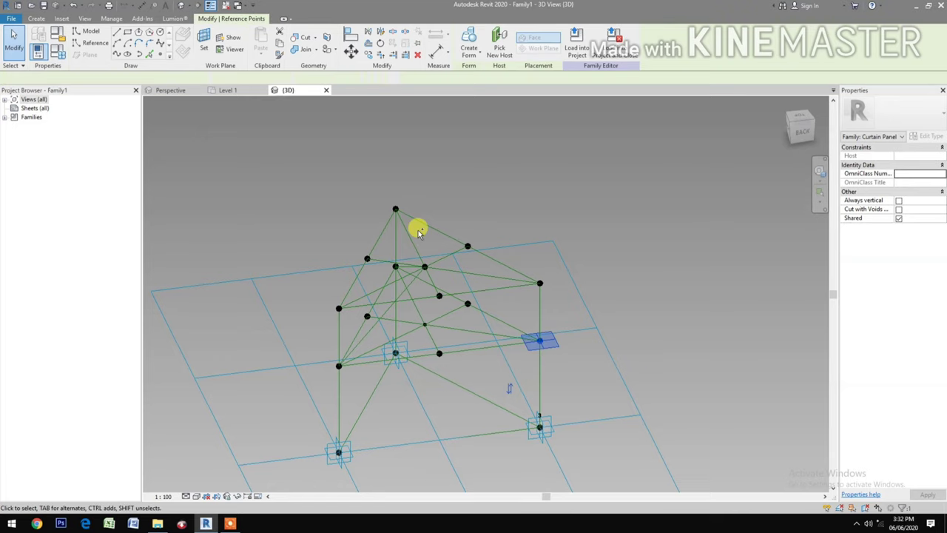
left_click(433, 270)
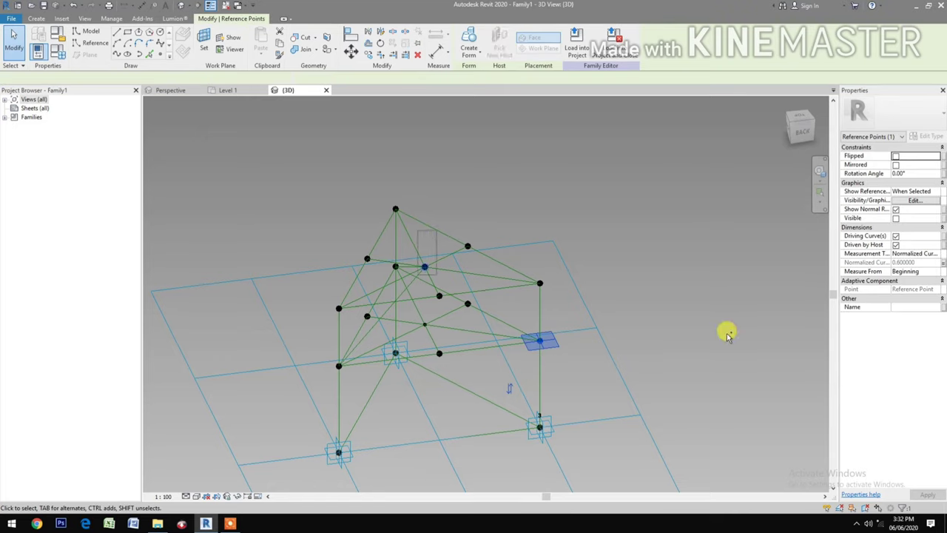
left_click(119, 58)
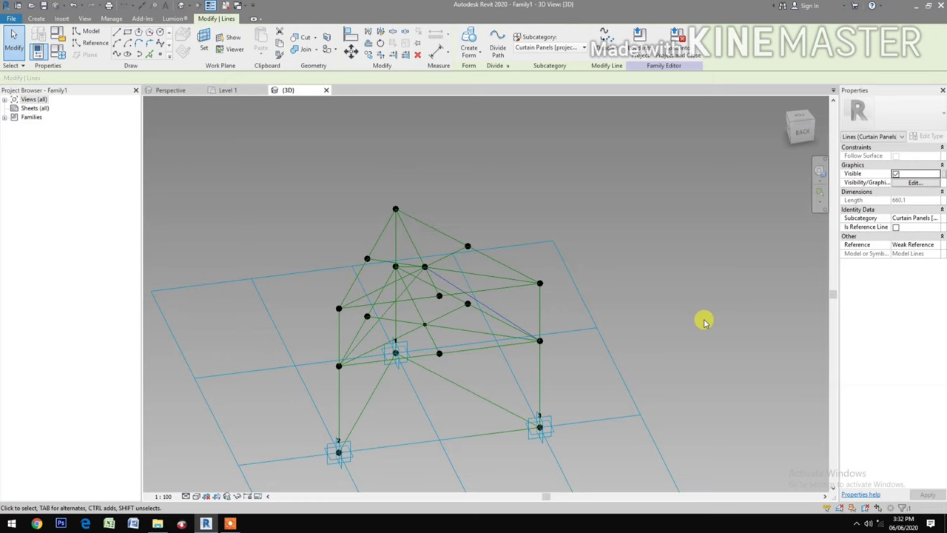
left_click(895, 227)
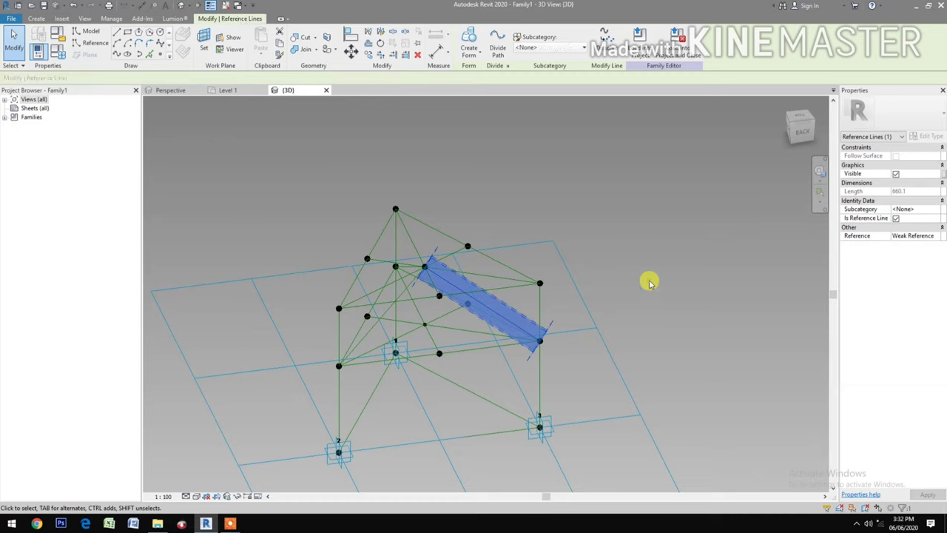
left_click(781, 109)
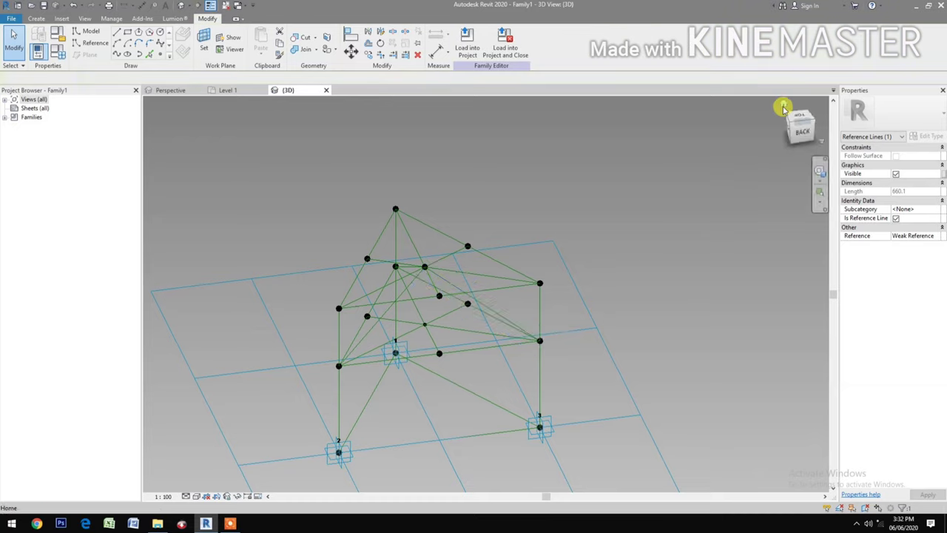
left_click(818, 171)
Step: Link two interior points with a reference line after turning the view
mouse_move(540, 245)
left_mouse_down()
mouse_move(691, 252)
mouse_move(698, 269)
mouse_move(719, 259)
mouse_move(710, 282)
left_mouse_up()
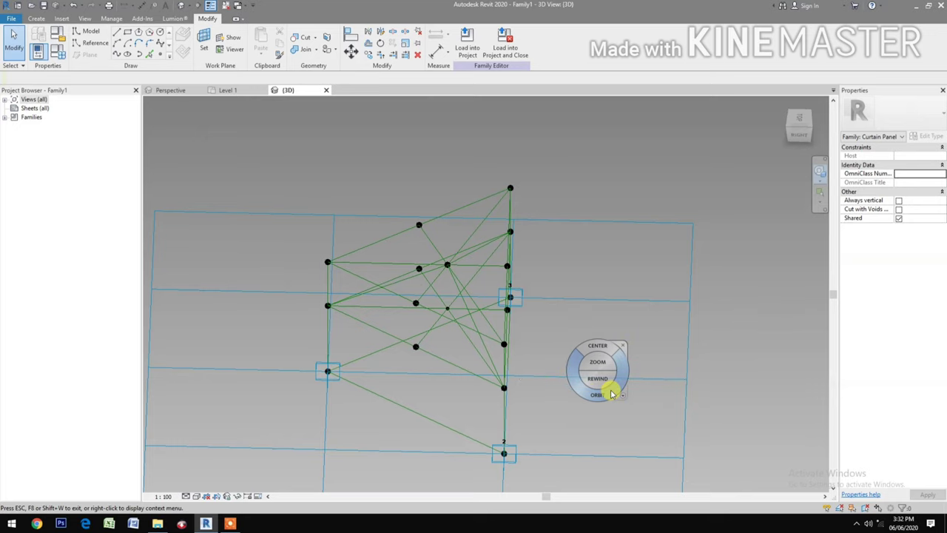
left_click_drag(611, 394, 598, 377)
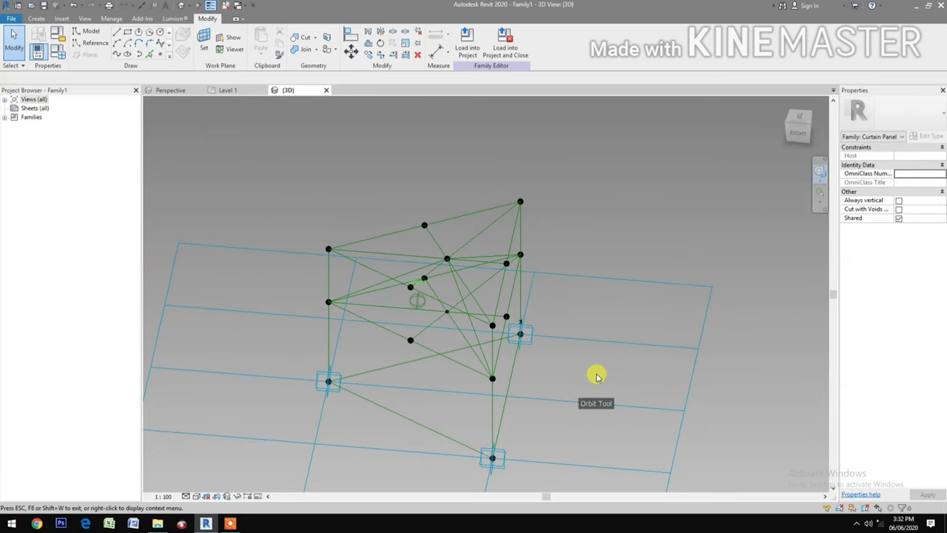
left_click_drag(597, 376, 584, 389)
key("Escape")
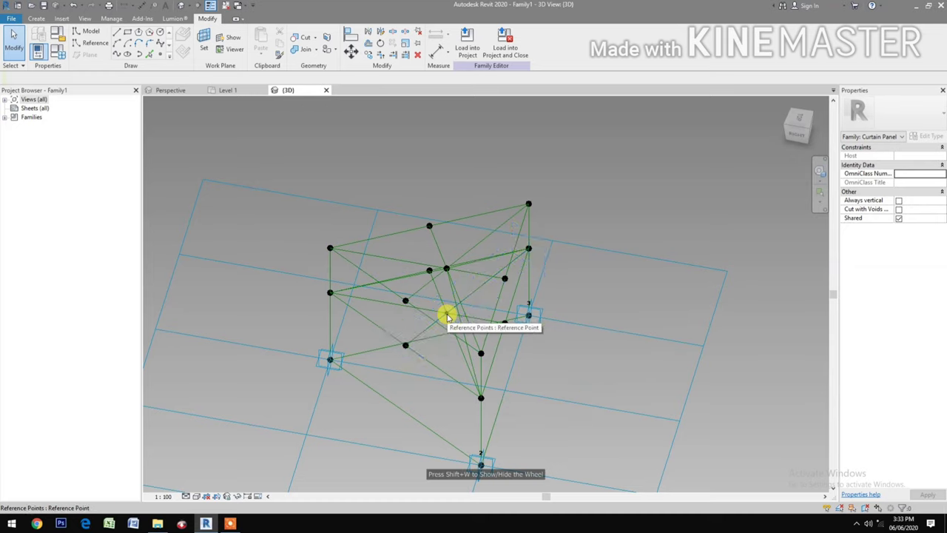
left_click(447, 314)
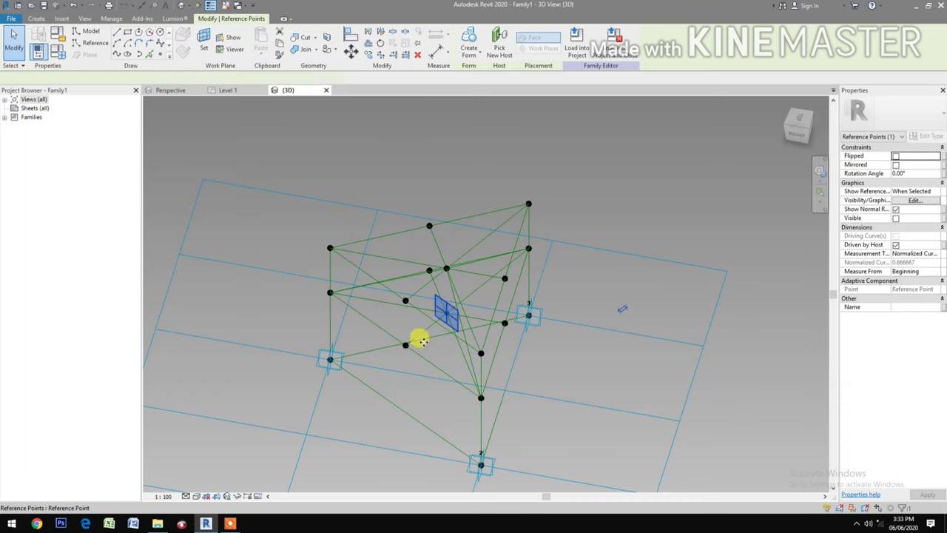
left_click(406, 300)
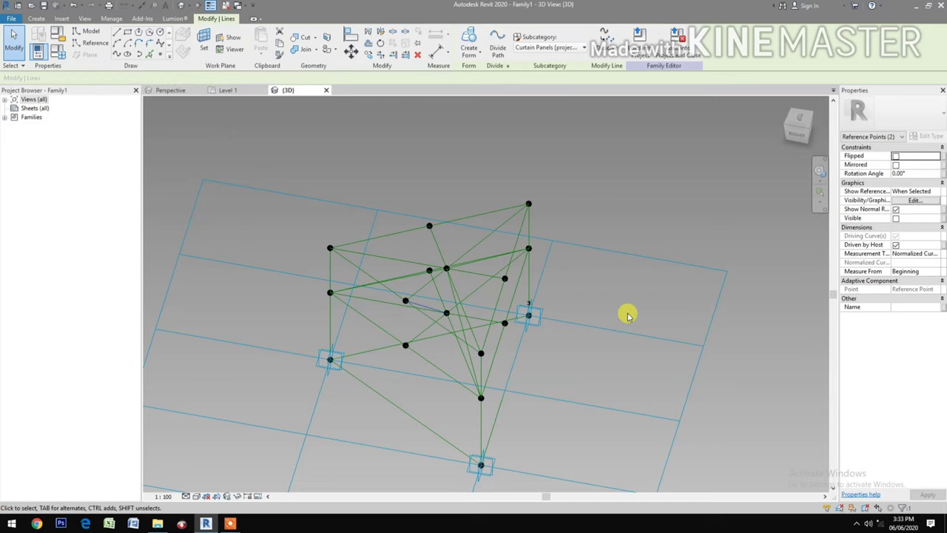
left_click(896, 227)
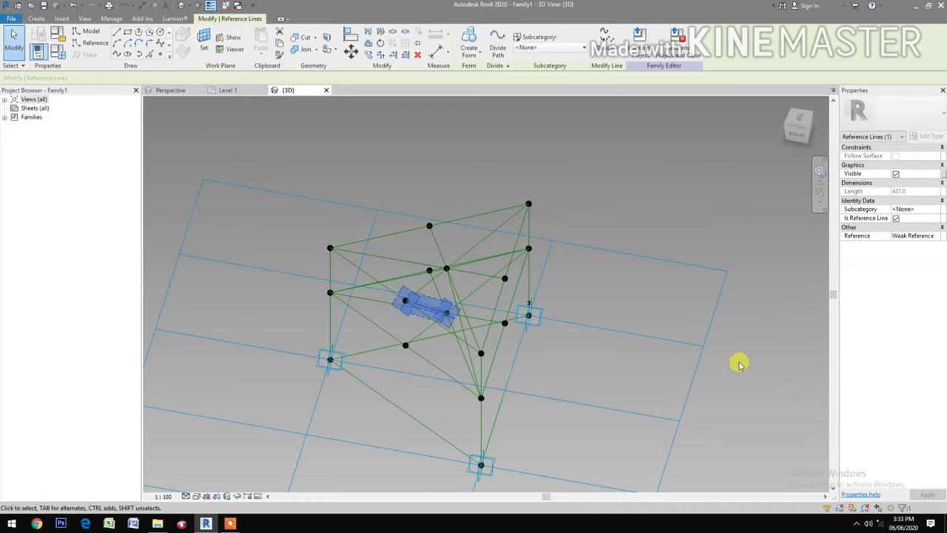
left_click(671, 158)
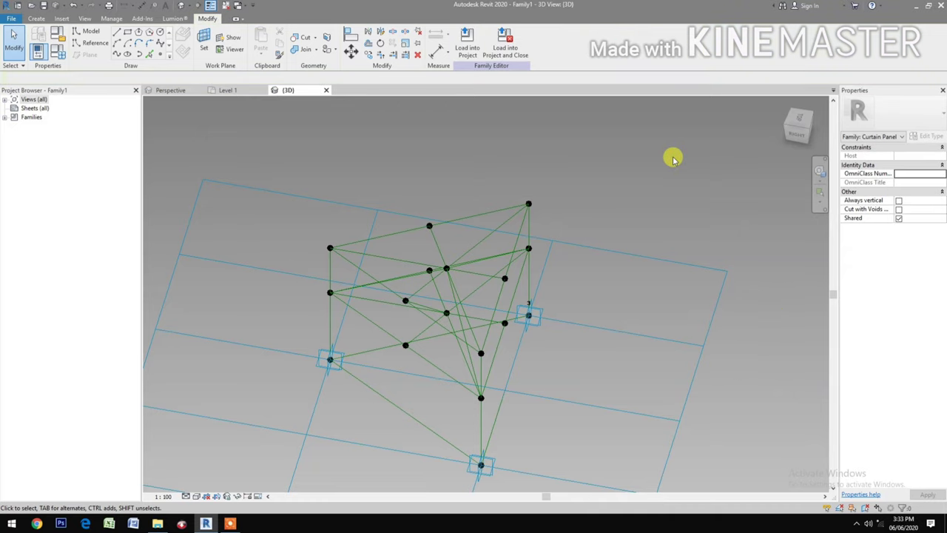
Step: Connect another interior pair of points with a reference line
left_click(448, 313)
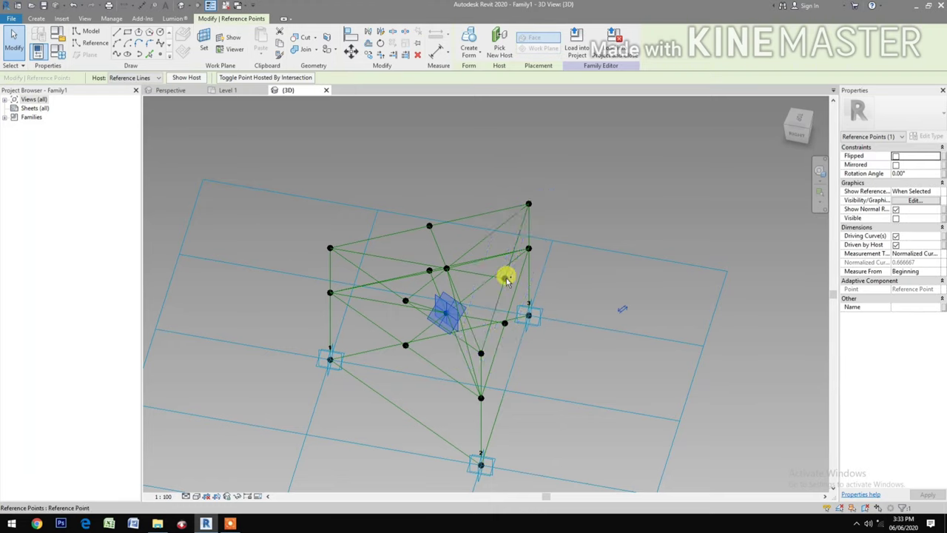
left_click(116, 55)
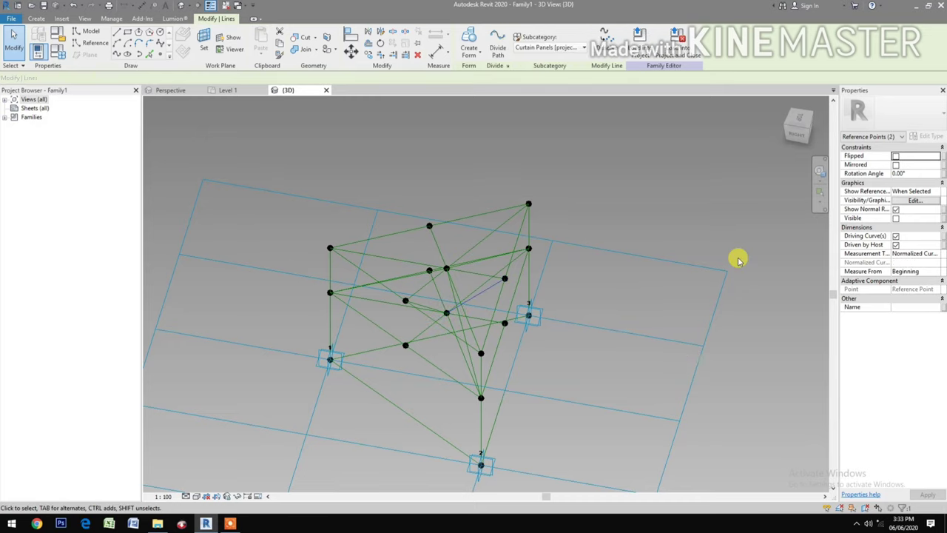
left_click(896, 227)
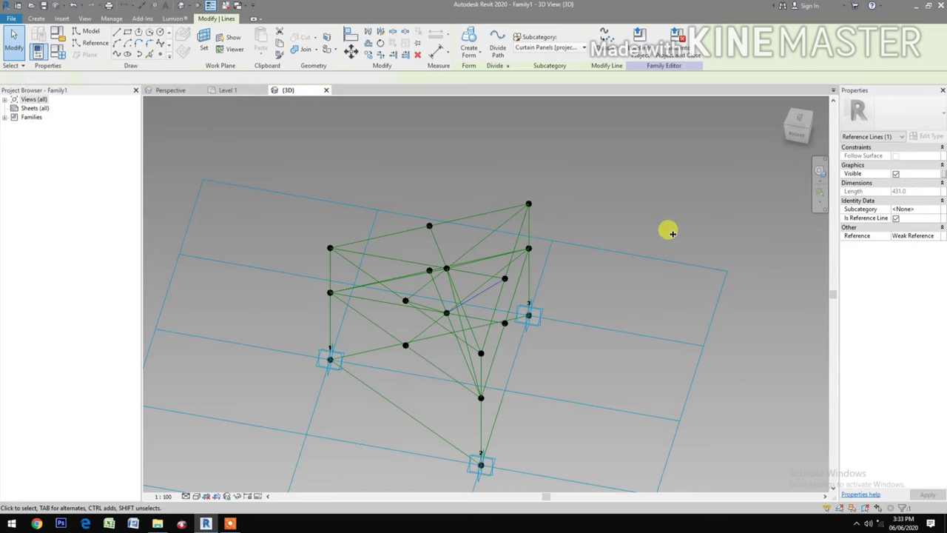
left_click(818, 172)
left_click_drag(546, 224, 758, 231)
left_click_drag(695, 309, 694, 310)
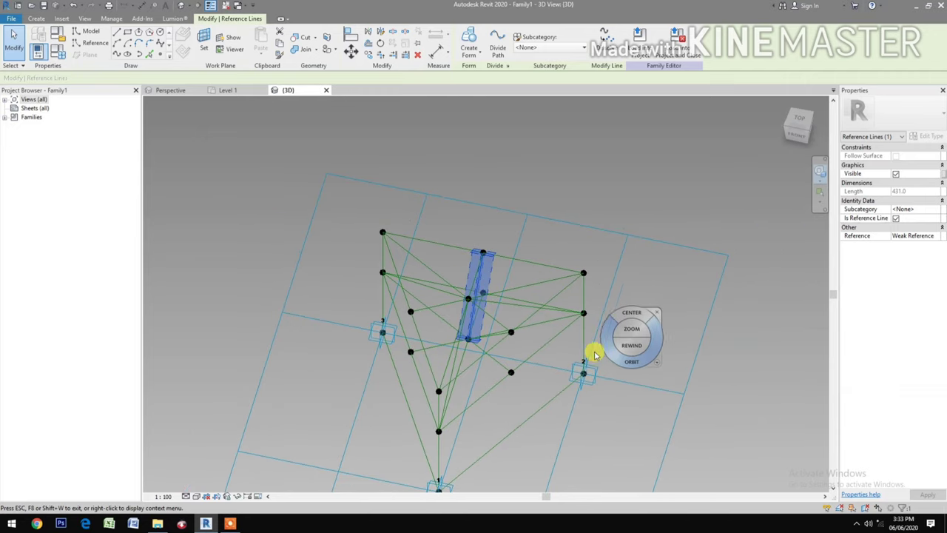
key("Escape")
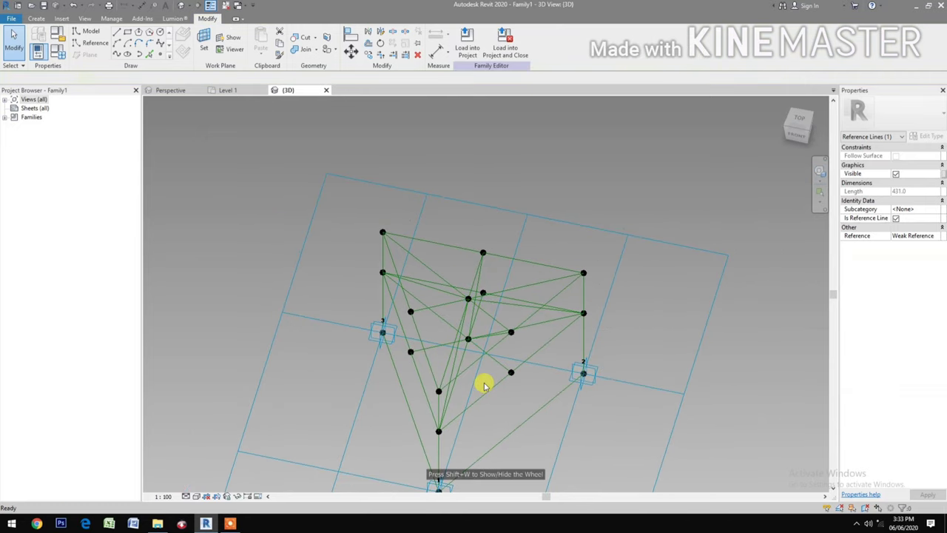
key("Escape")
Step: Add a further interior reference line, then reorient the view to see the rig from the side
left_click(468, 339)
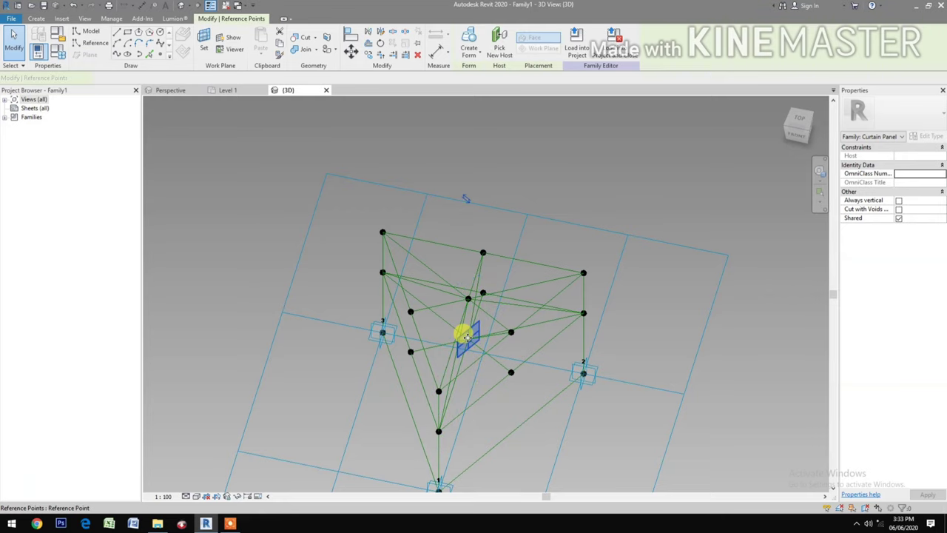
left_click(409, 311)
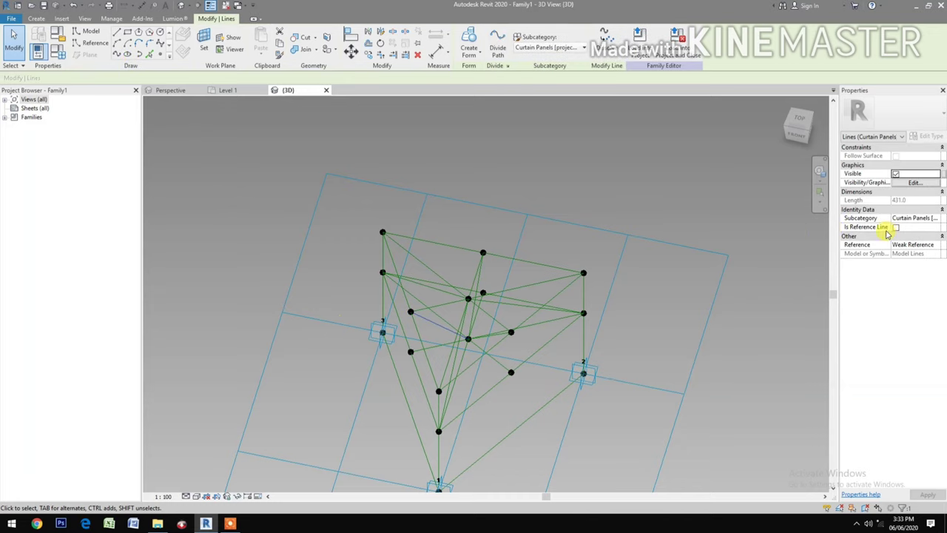
left_click(896, 227)
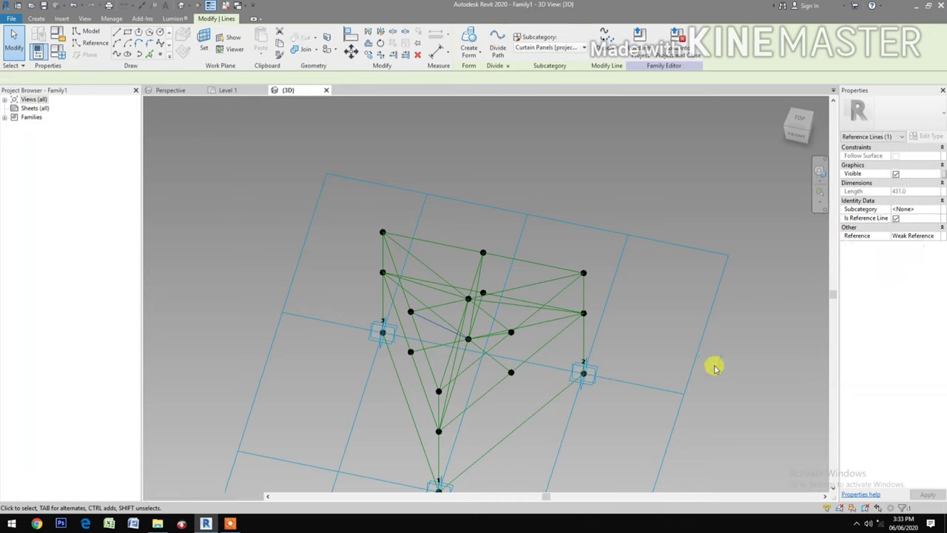
left_click(647, 401)
middle_click_drag(646, 402, 613, 359)
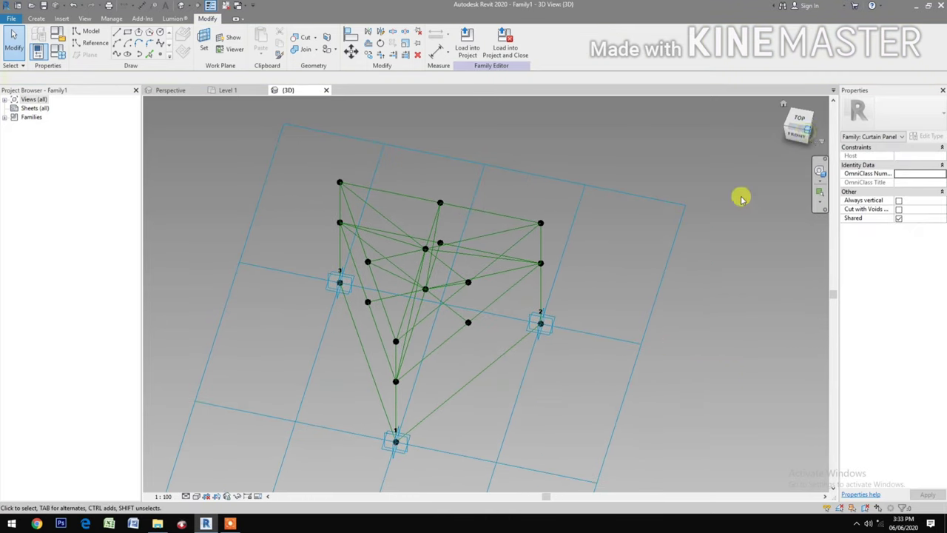
middle_click_drag(739, 197, 435, 323, "shift")
scroll(435, 323, "up", 5)
middle_click_drag(512, 397, 469, 429, "shift")
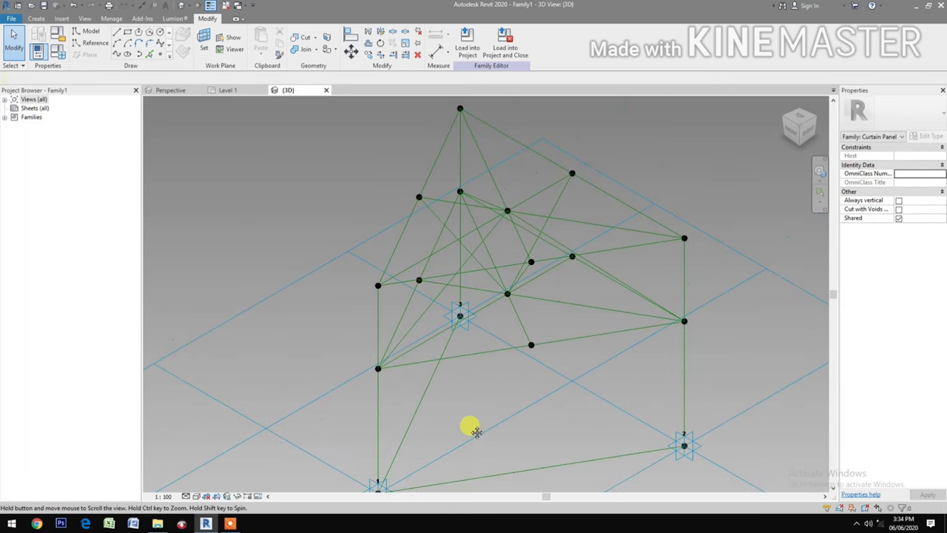
left_click(819, 171)
left_click_drag(676, 245, 725, 250)
key("Escape")
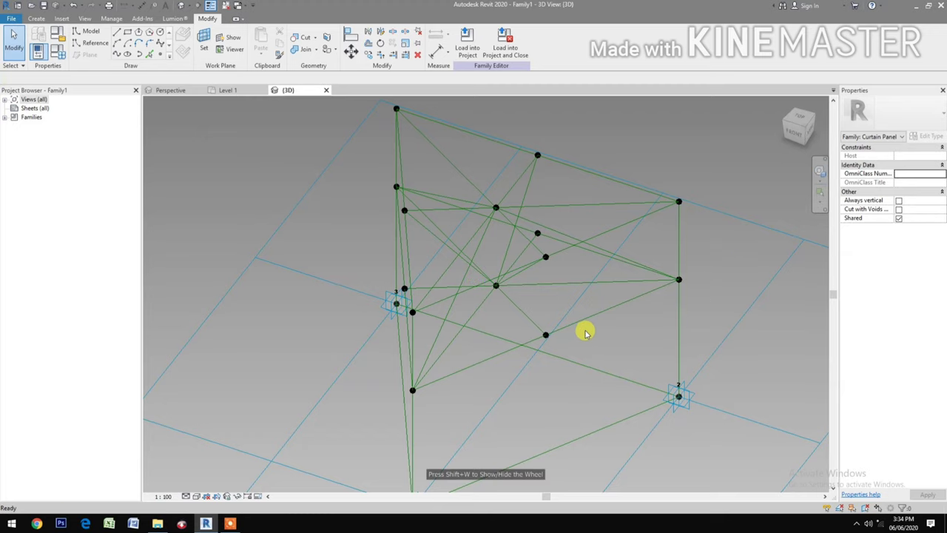
Step: Place a reference point on the interior reference line and select it
left_click(160, 57)
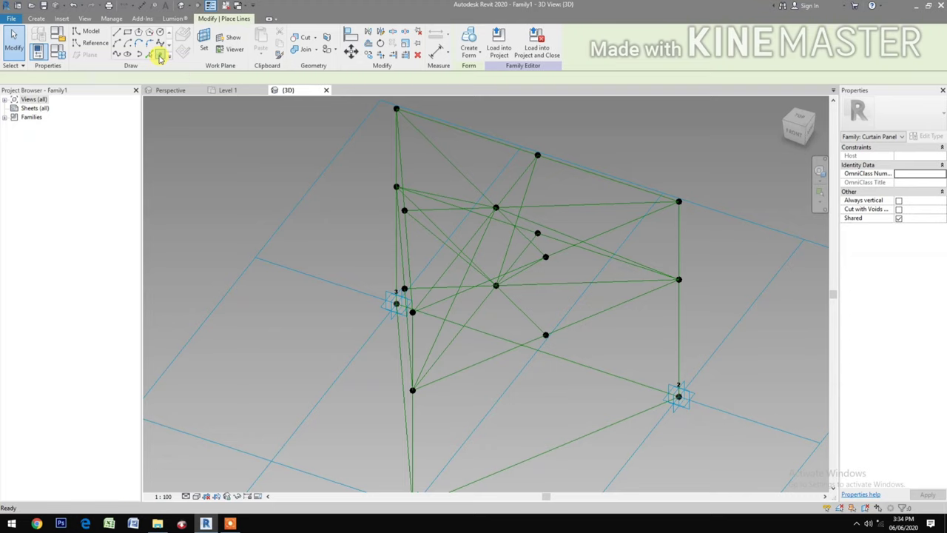
left_click(182, 36)
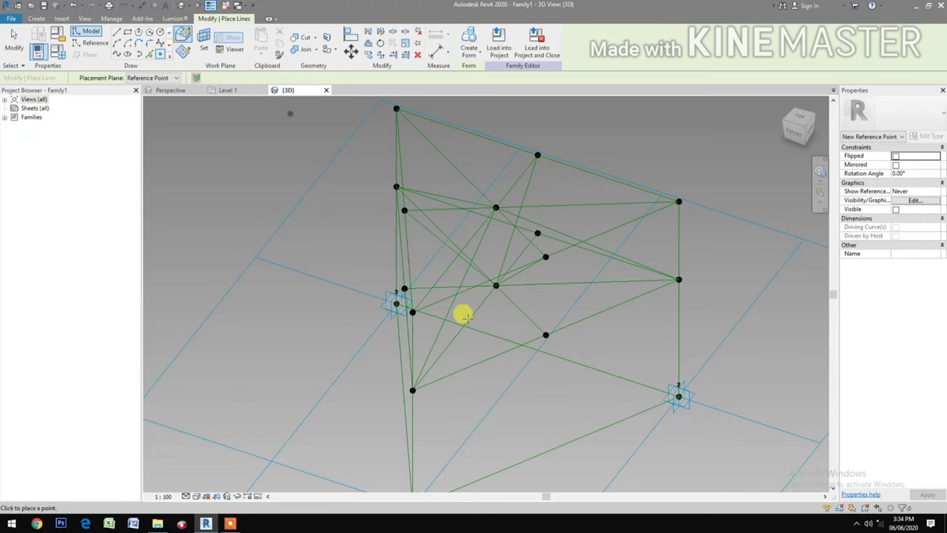
left_click(517, 273)
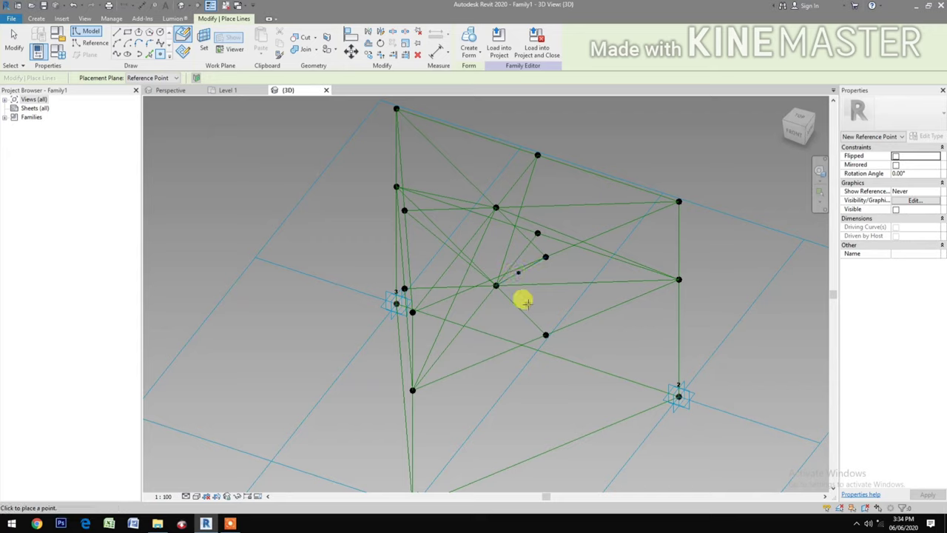
key("Escape")
key("Escape")
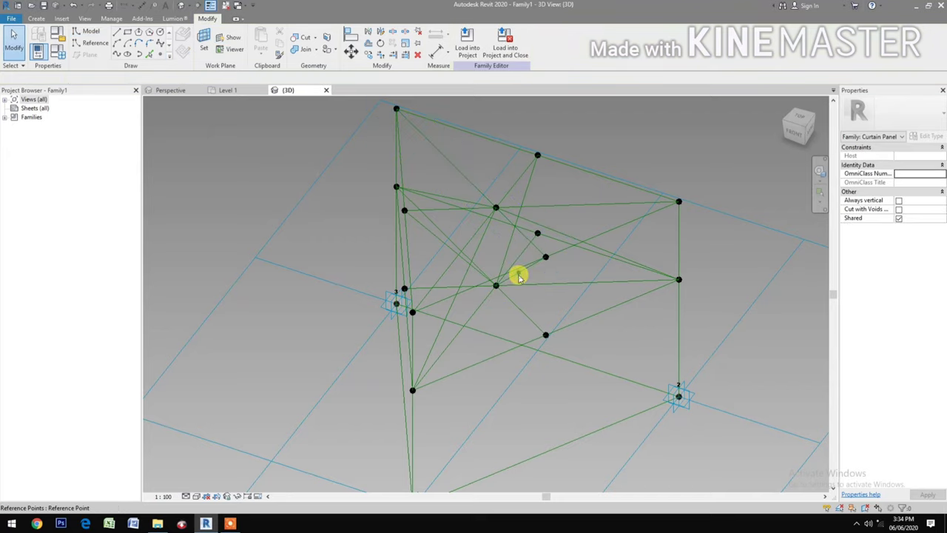
left_click(517, 274)
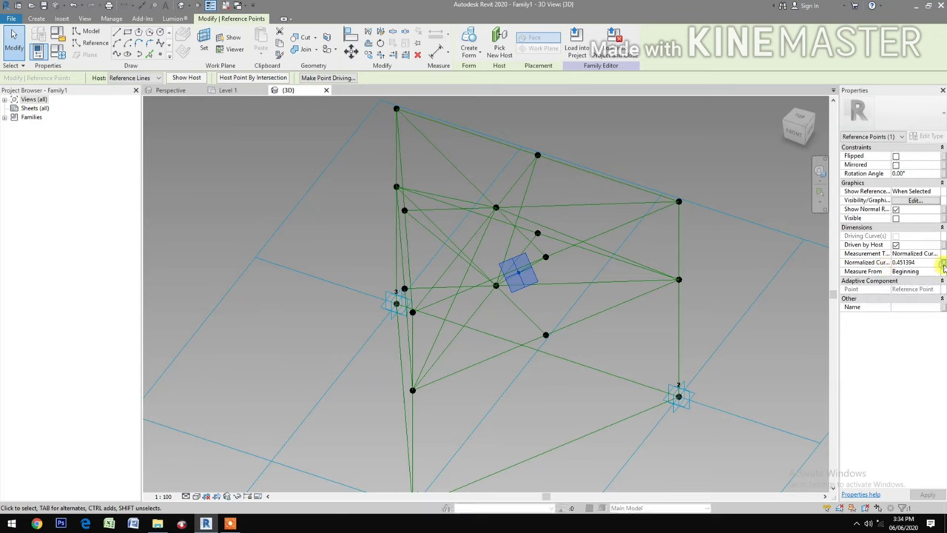
Step: Link the point's Normalized Curve Parameter to new parameter NCP2 and set NCP2 to 0.6 in Family Types
left_click(943, 263)
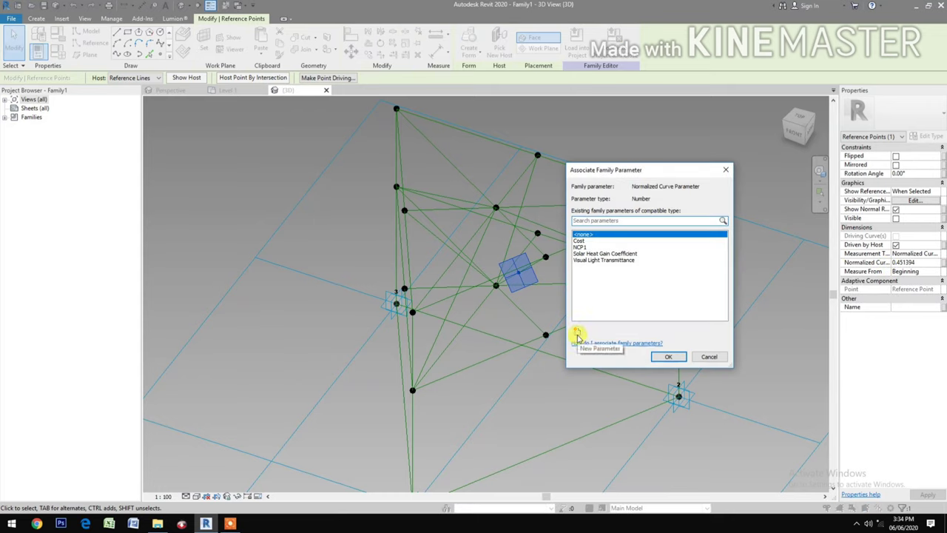
left_click(577, 333)
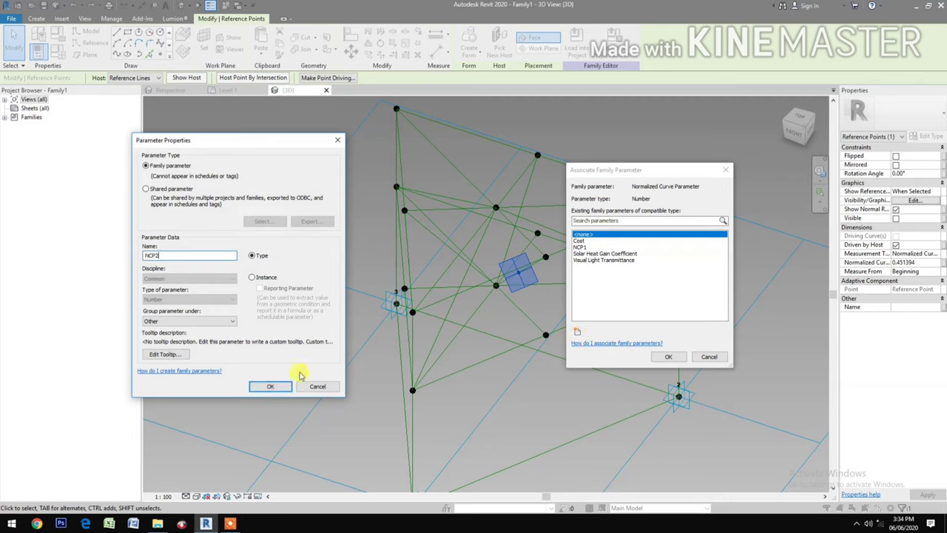
left_click(265, 387)
left_click(665, 357)
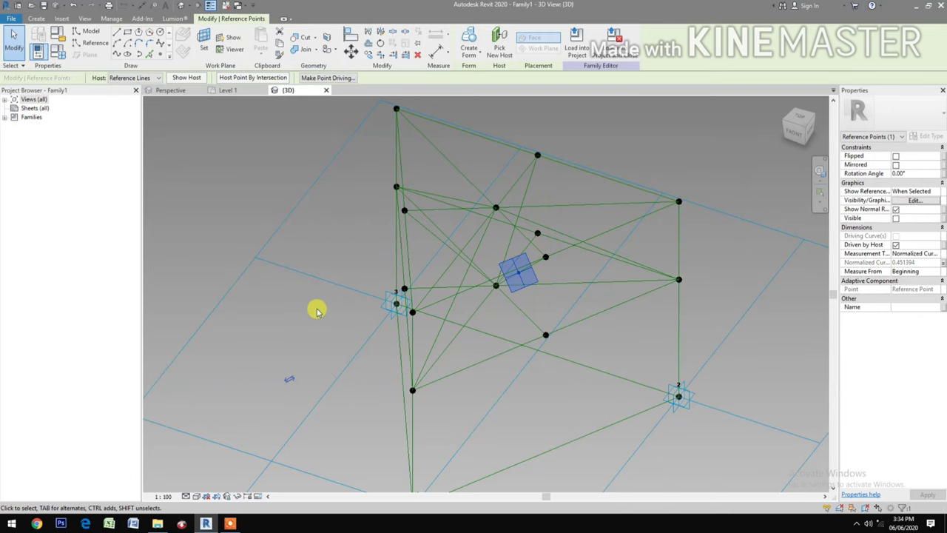
left_click(59, 53)
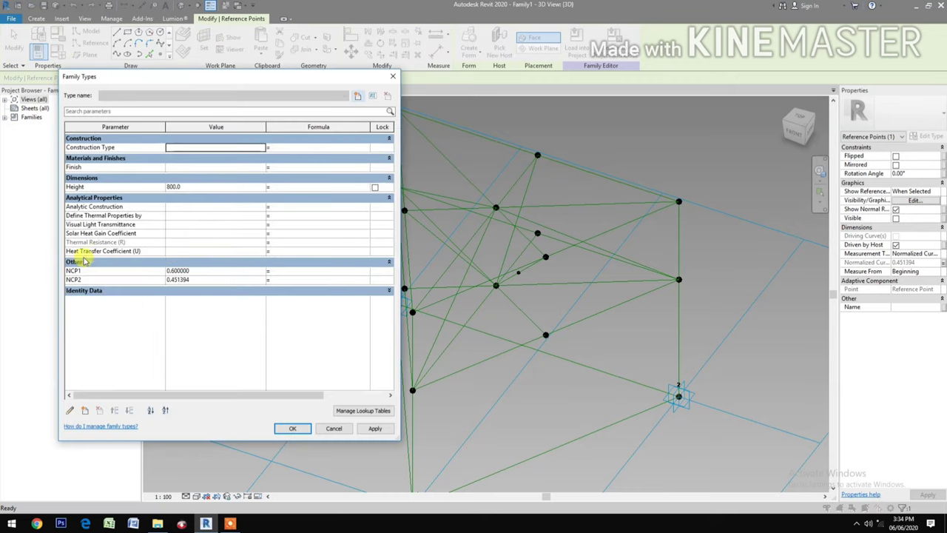
left_click(216, 279)
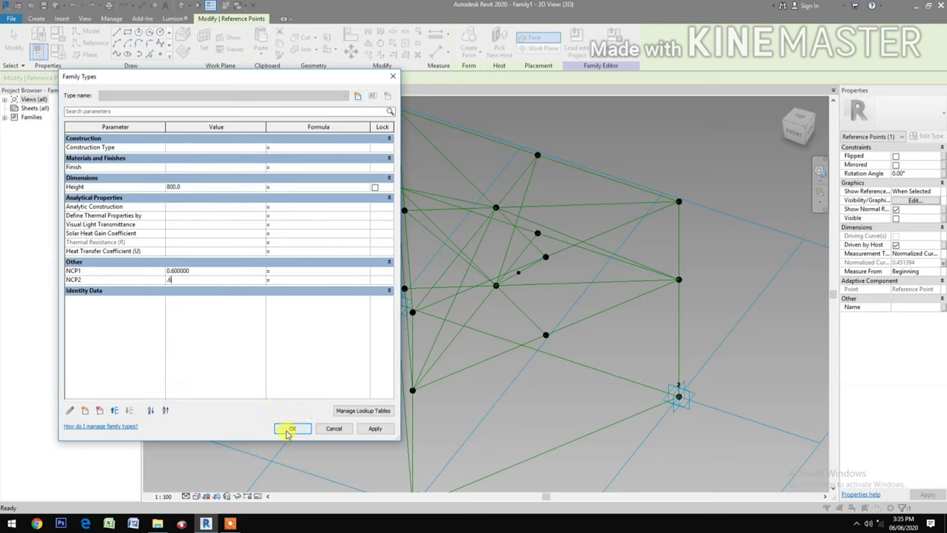
left_click(289, 431)
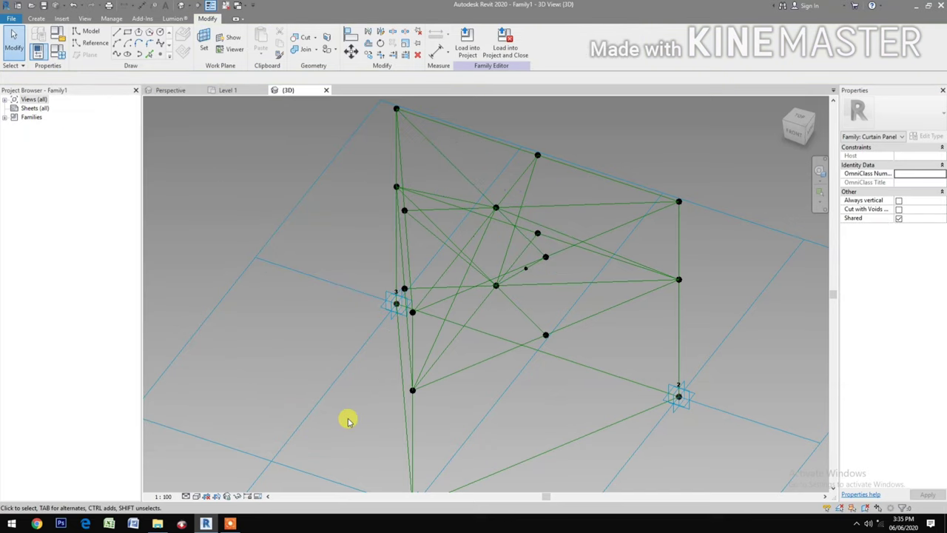
Step: Join two selected reference points with a new line marked as a reference line
left_click(525, 270)
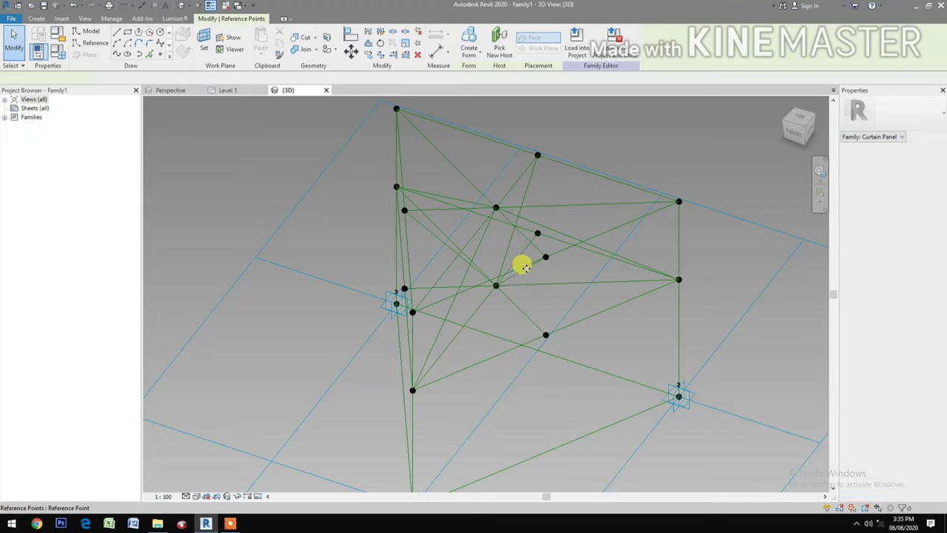
left_click(496, 214)
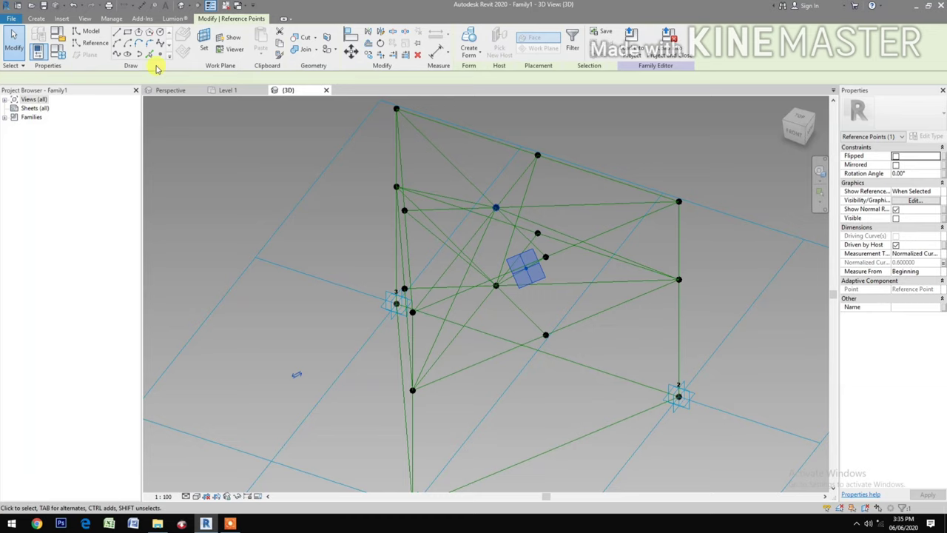
left_click(614, 289)
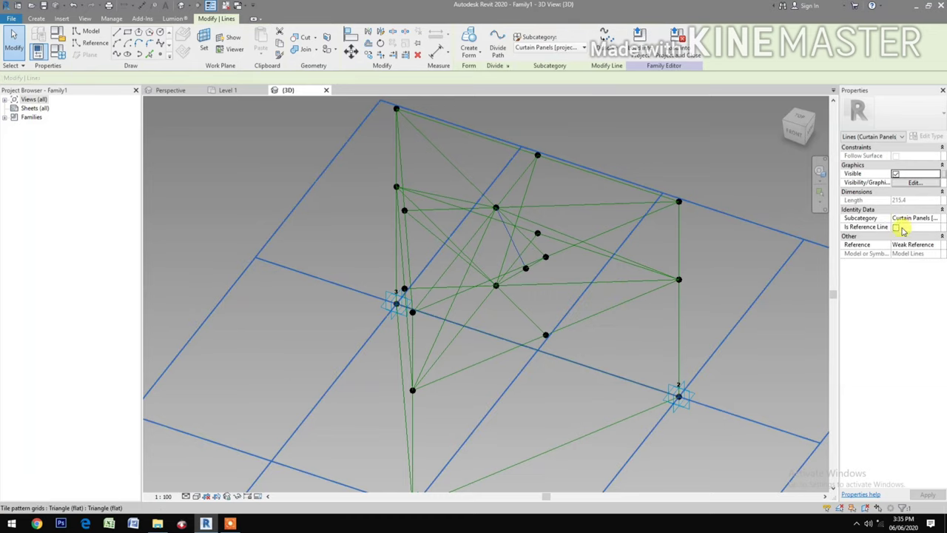
left_click(898, 227)
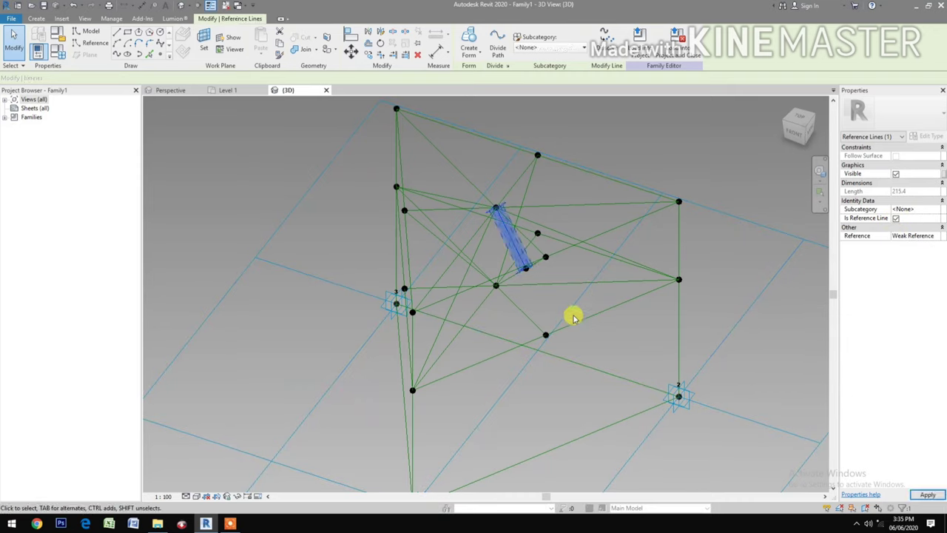
left_click(245, 203)
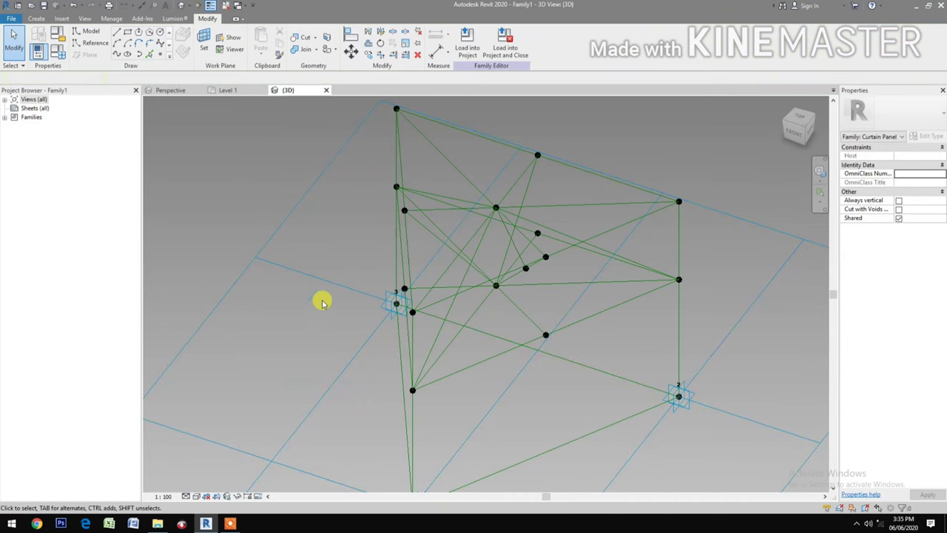
Step: Connect the interior reference point to a second point with a point-to-point reference line
left_click_drag(356, 380, 427, 406)
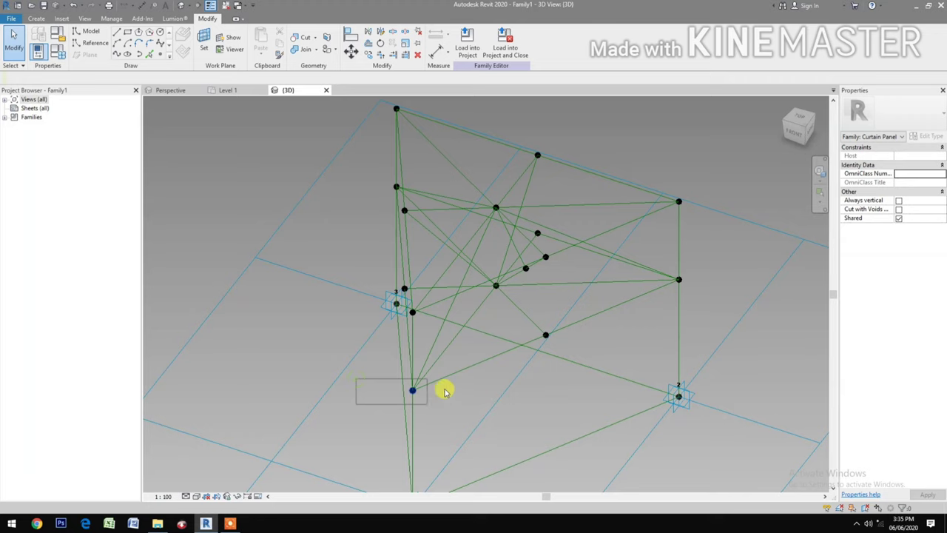
left_click(526, 268)
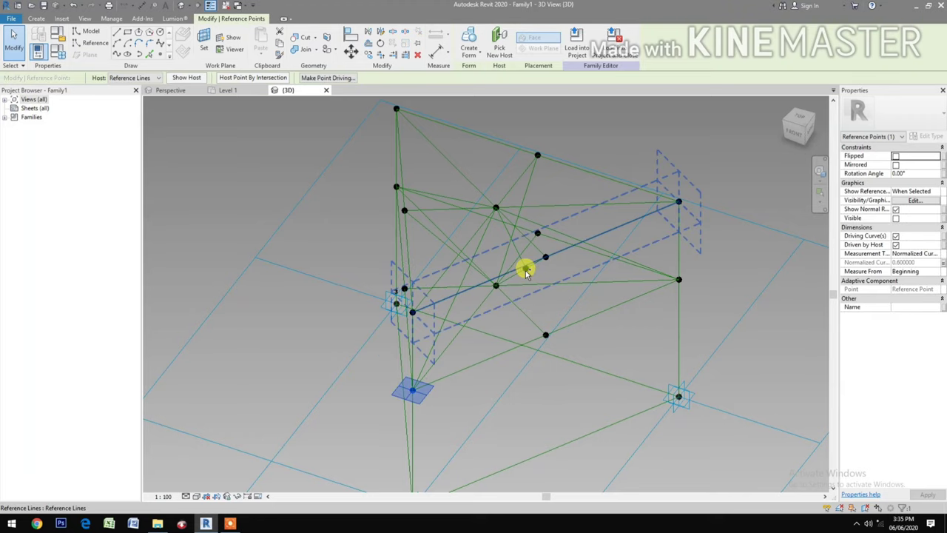
left_click(412, 305, "ctrl")
left_click(118, 58)
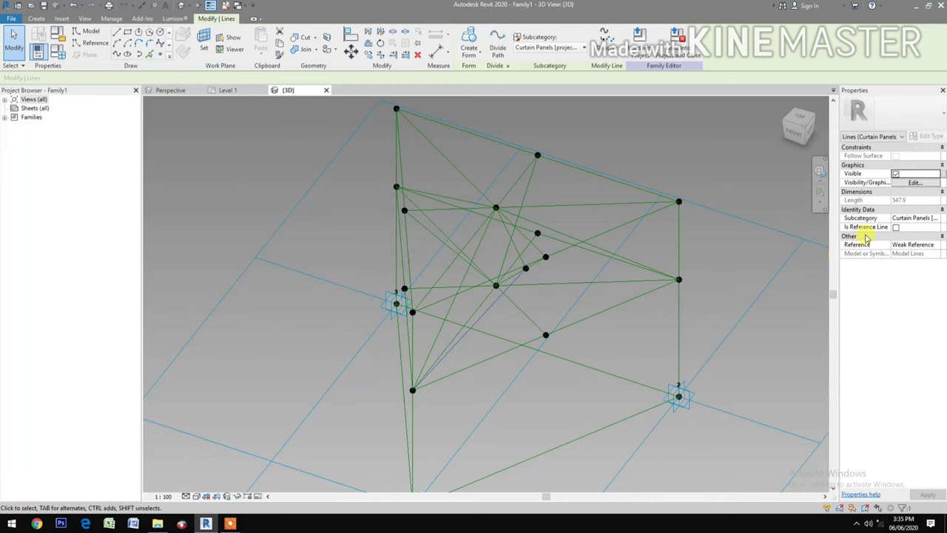
left_click(895, 227)
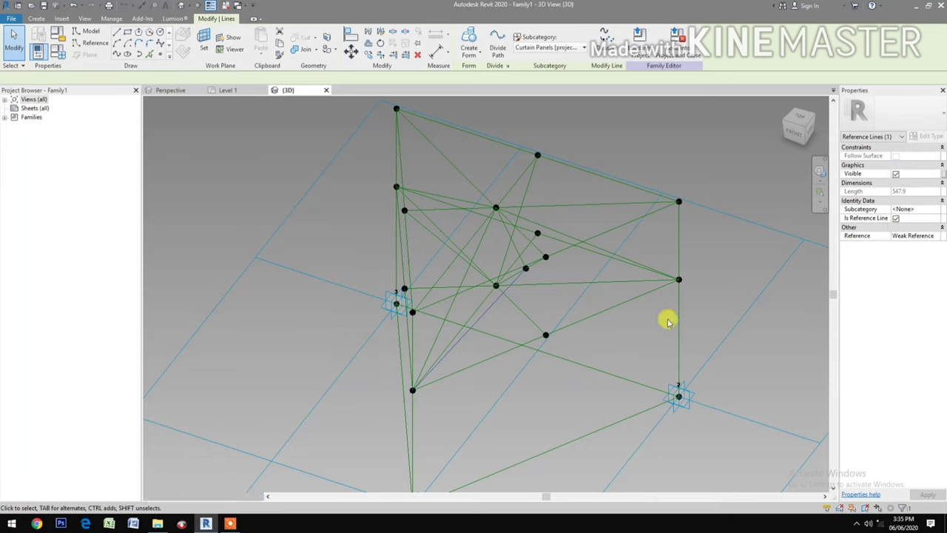
left_click(732, 290)
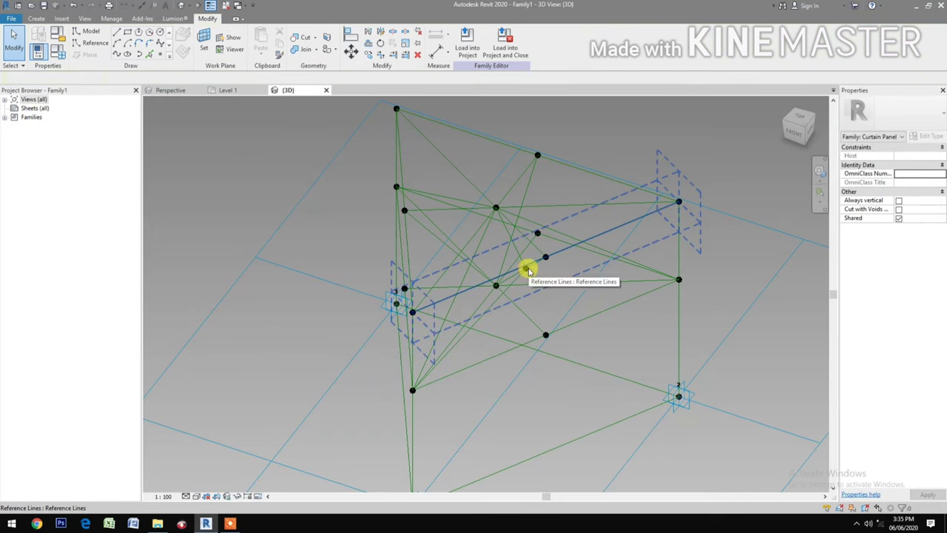
Step: Link the NCP2-driven interior point to the right mid-height corner point with a reference line
key("Tab")
key("Tab")
key("Tab")
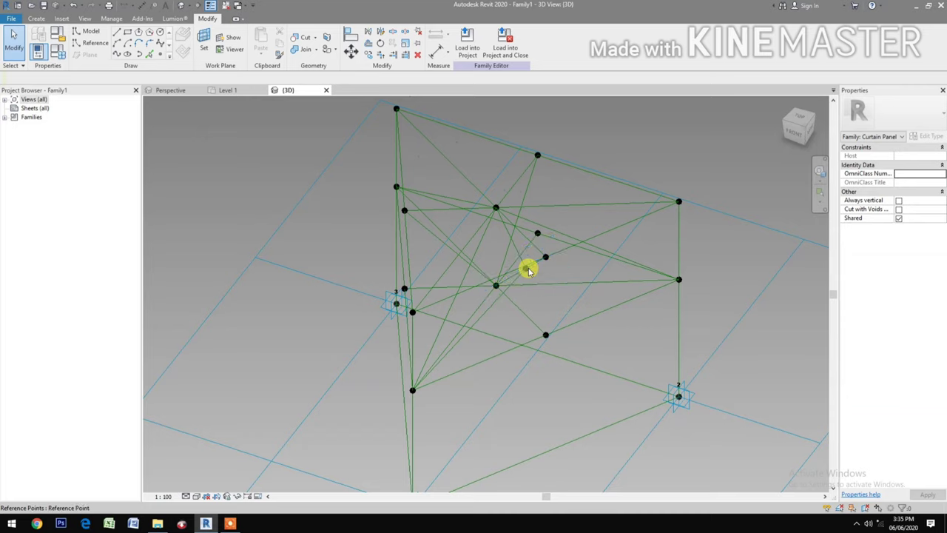
left_click(526, 267)
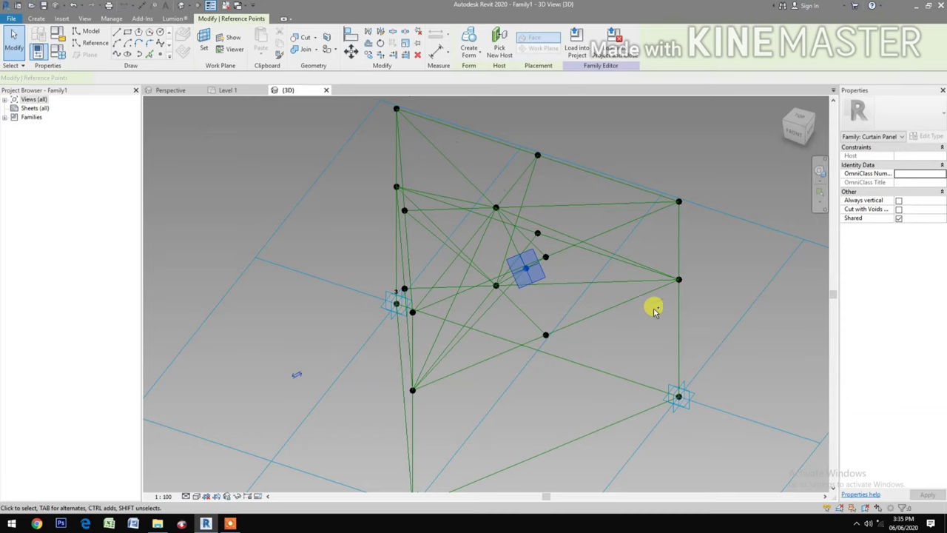
left_click(678, 282, "ctrl")
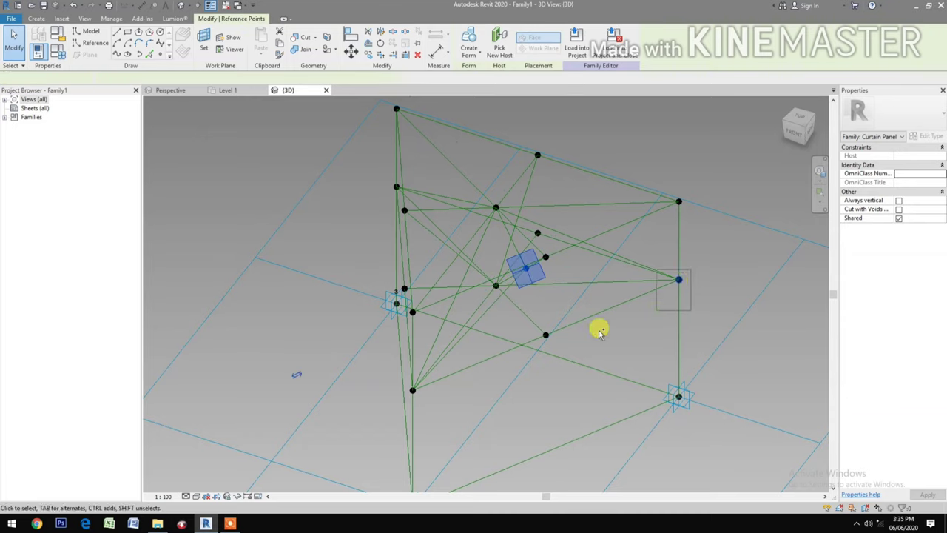
left_click(118, 57)
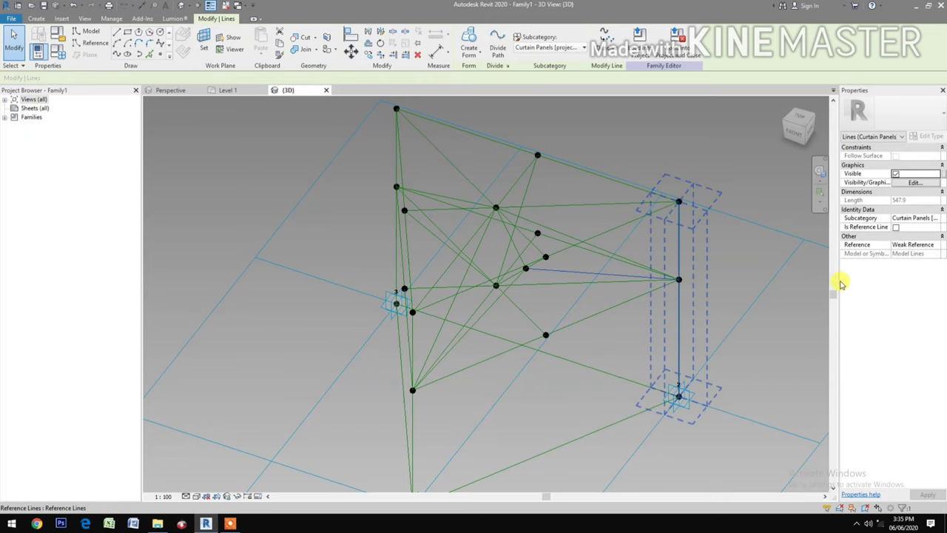
left_click(896, 227)
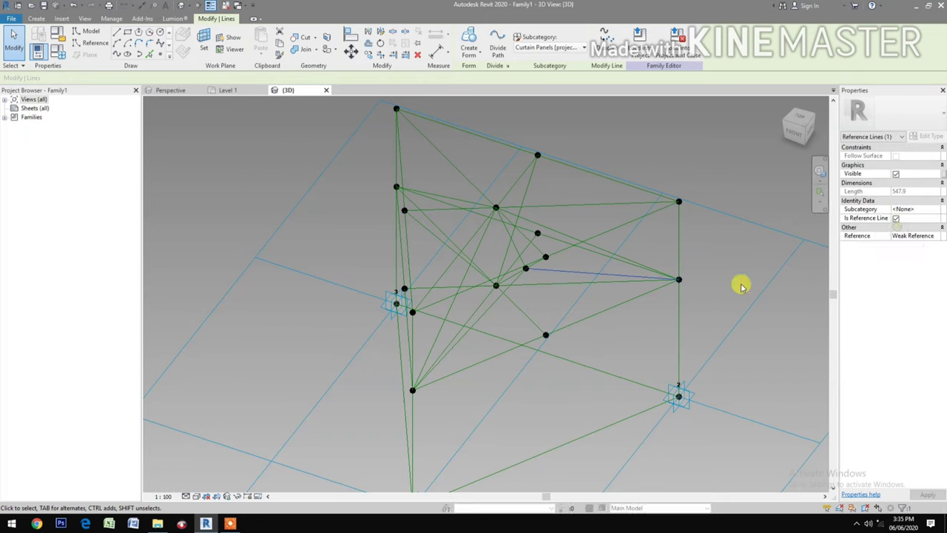
left_click(655, 342)
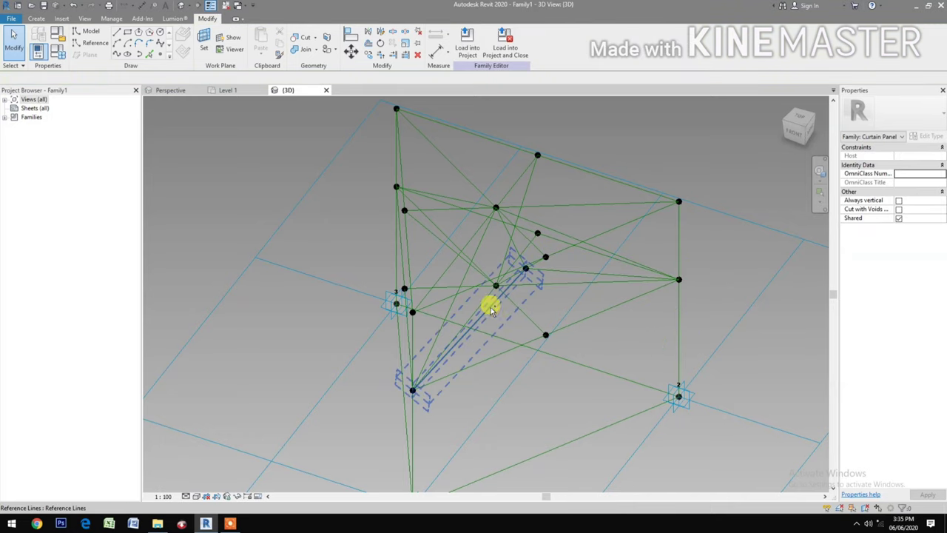
left_click(517, 292)
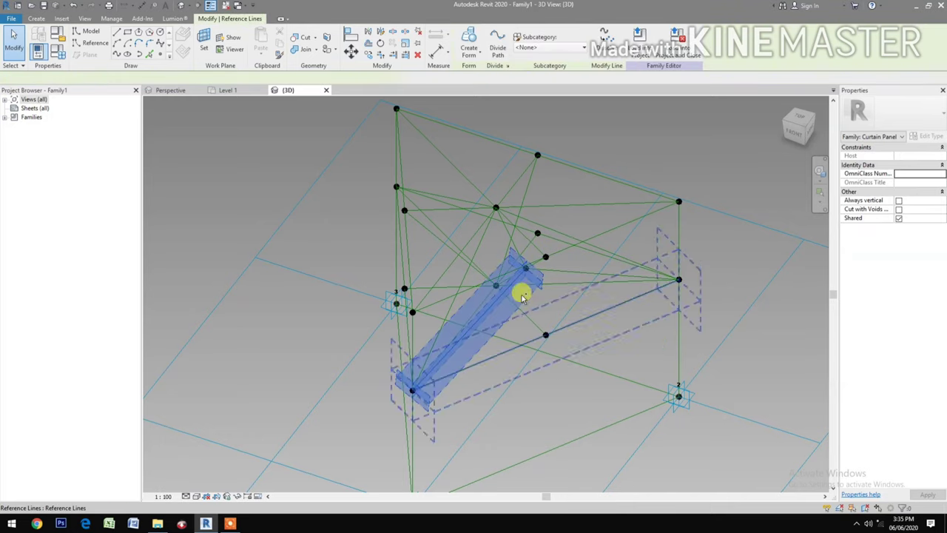
Step: Build a flat triangular surface form from the first three selected reference lines
left_click(514, 241, "ctrl")
left_click(514, 242, "ctrl")
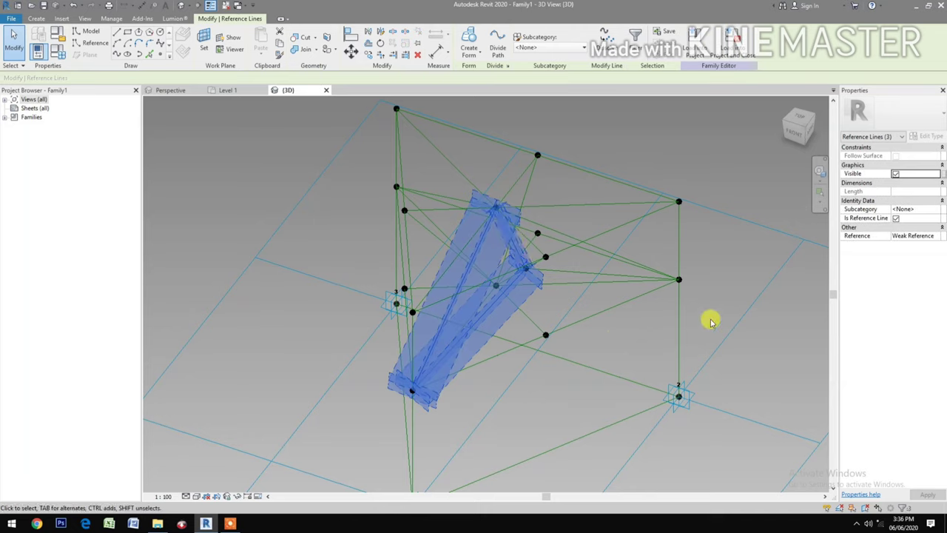
left_click(470, 43)
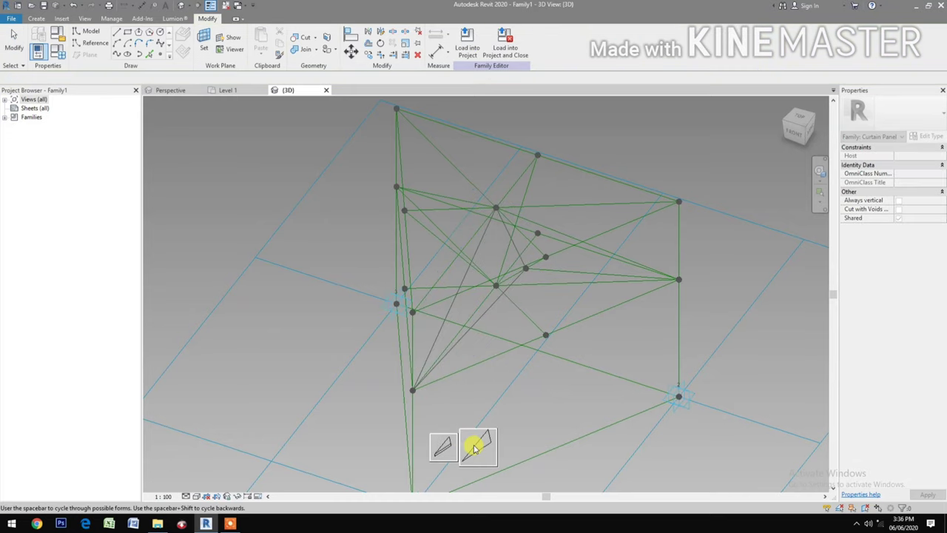
left_click(473, 446)
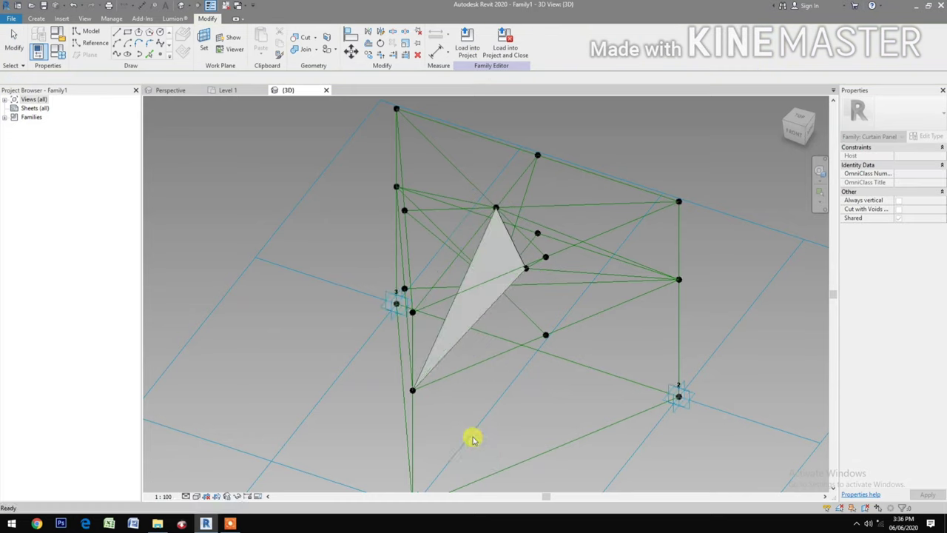
Step: Orbit, select three more reference lines, and create a second triangular surface form
left_click(819, 170)
left_click_drag(727, 256, 644, 321)
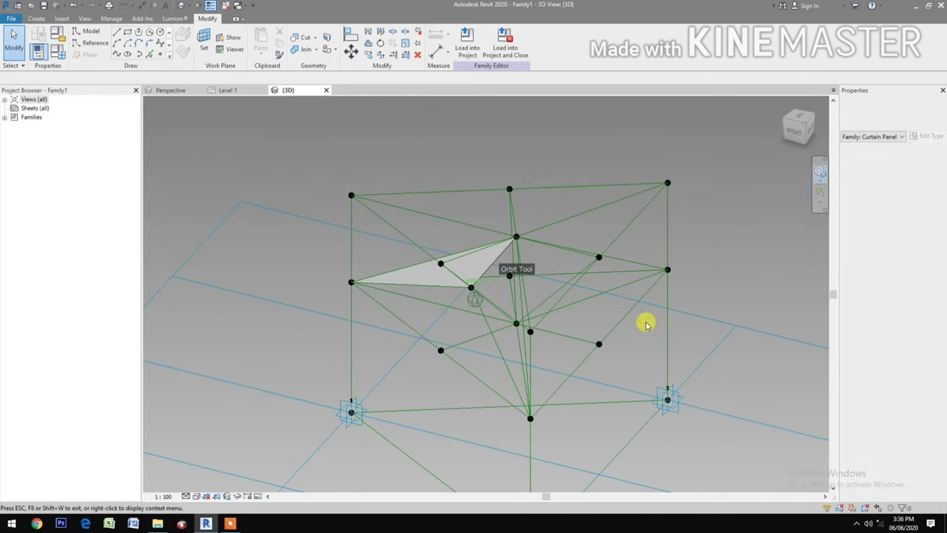
left_click(498, 348)
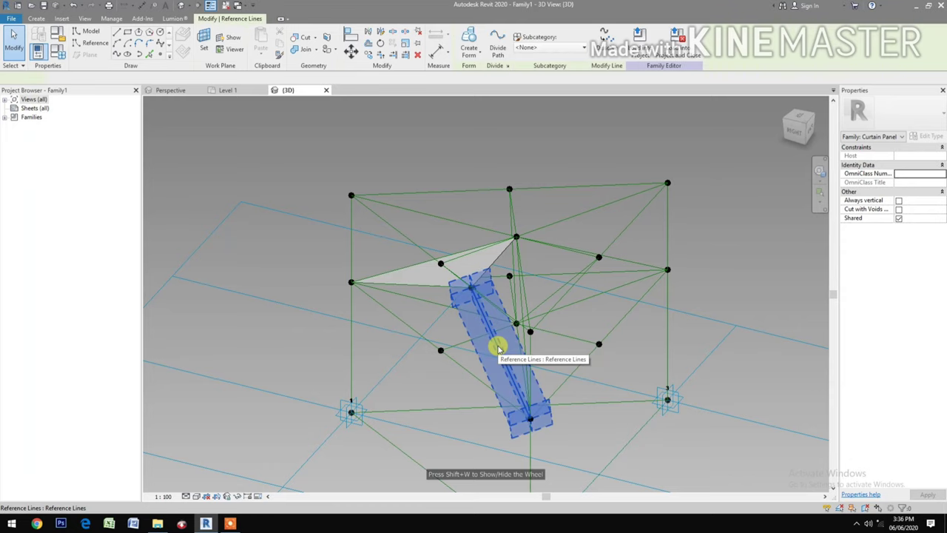
left_click(502, 256, "ctrl")
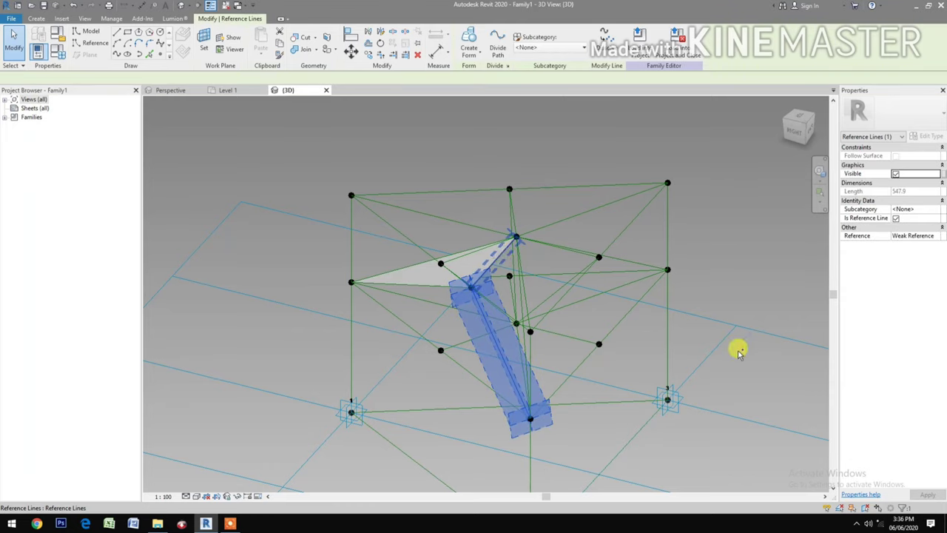
left_click(819, 172)
mouse_move(718, 219)
left_mouse_down()
mouse_move(778, 225)
mouse_move(732, 231)
left_mouse_up()
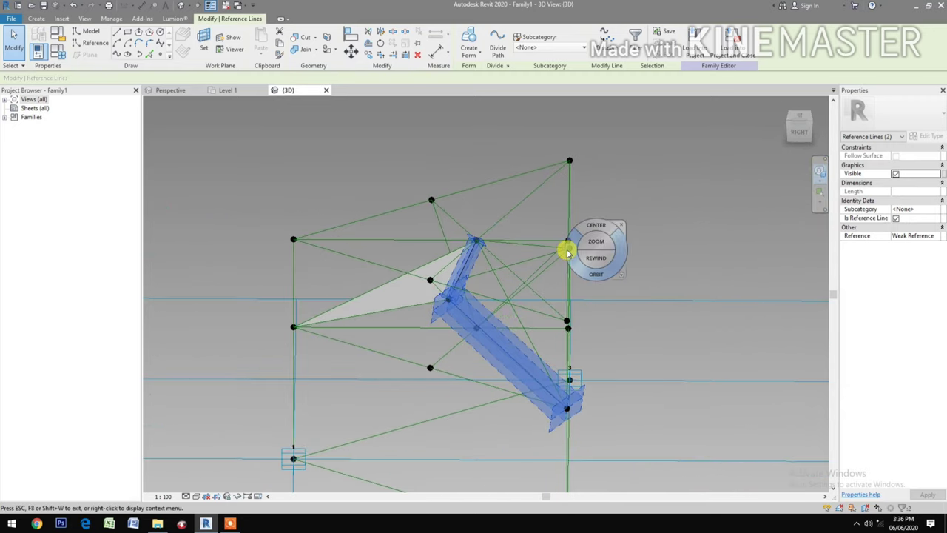
key("Escape")
left_click(498, 280, "ctrl")
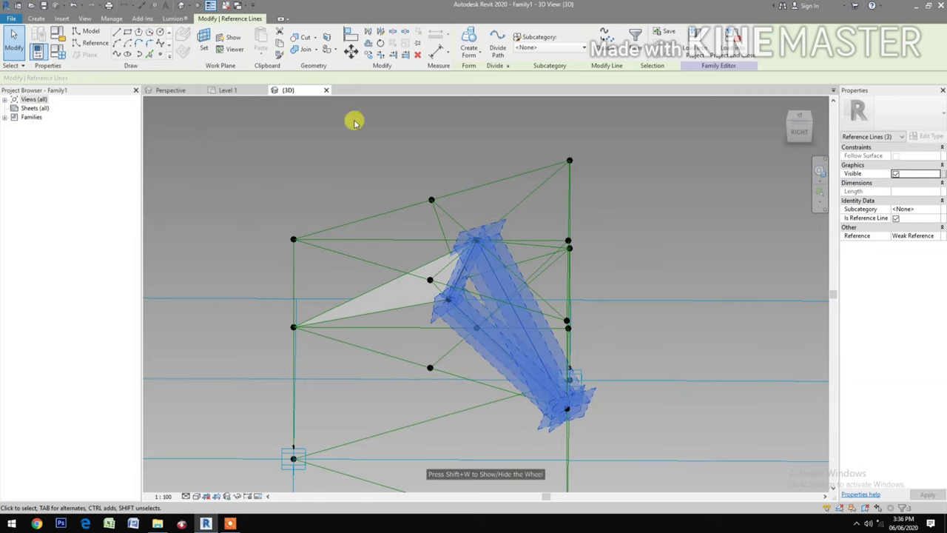
left_click(469, 42)
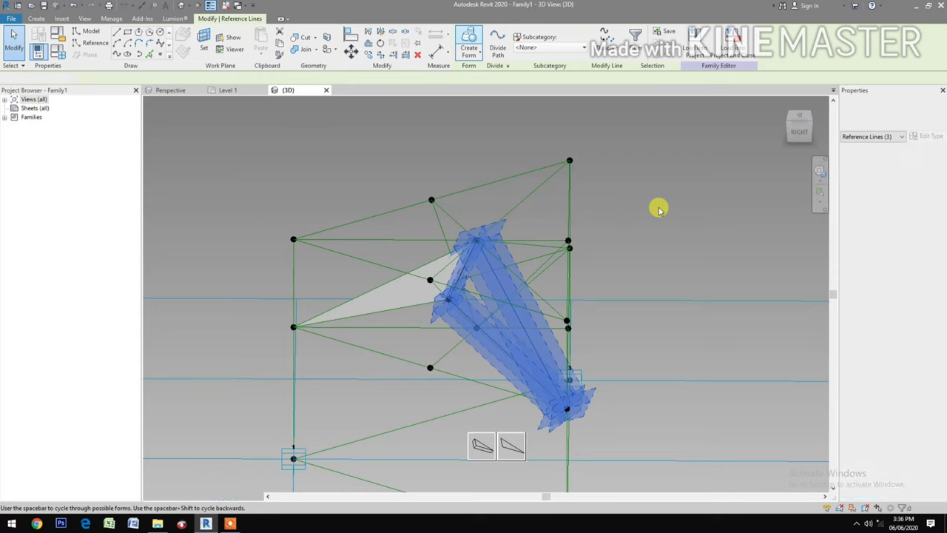
left_click(511, 445)
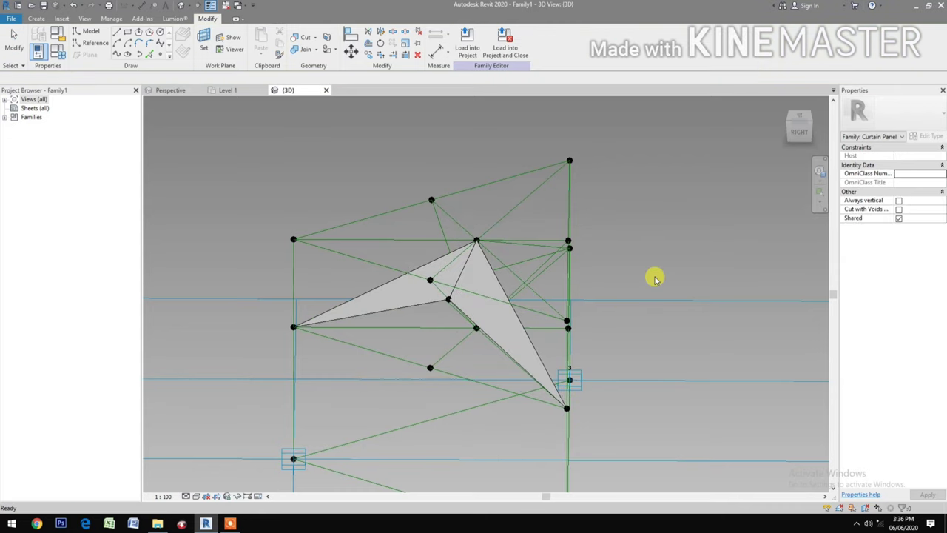
left_click(819, 174)
Step: Orbit the view with the SteeringWheel to inspect both folded triangular surfaces
left_click_drag(708, 222, 601, 219)
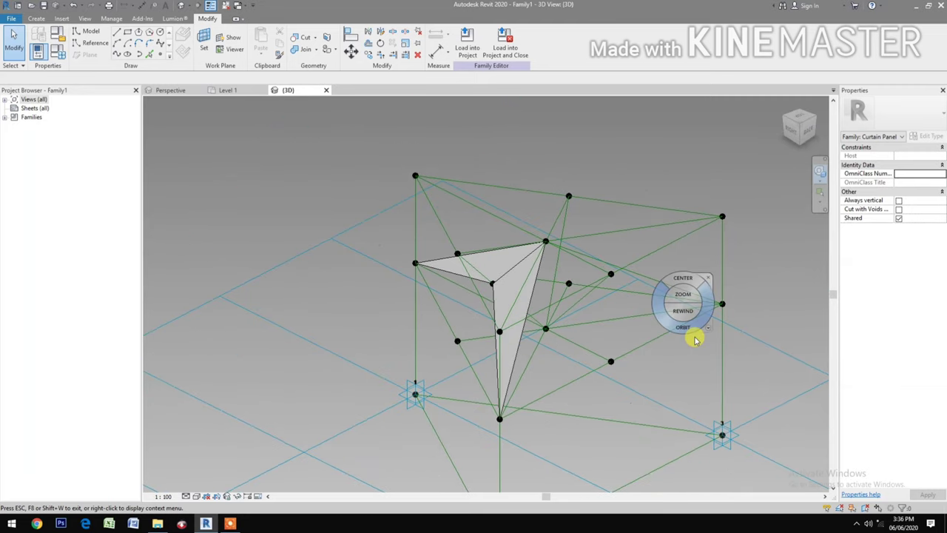
key("Escape")
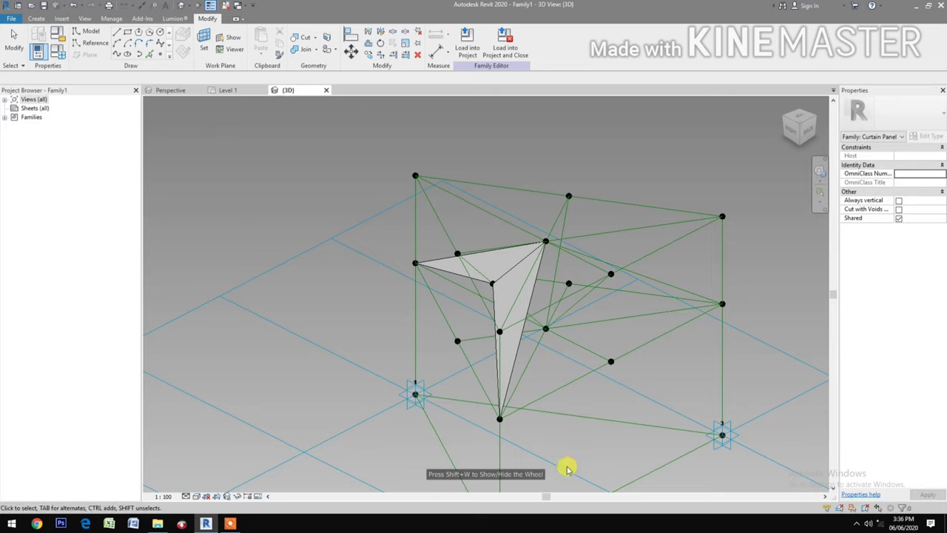
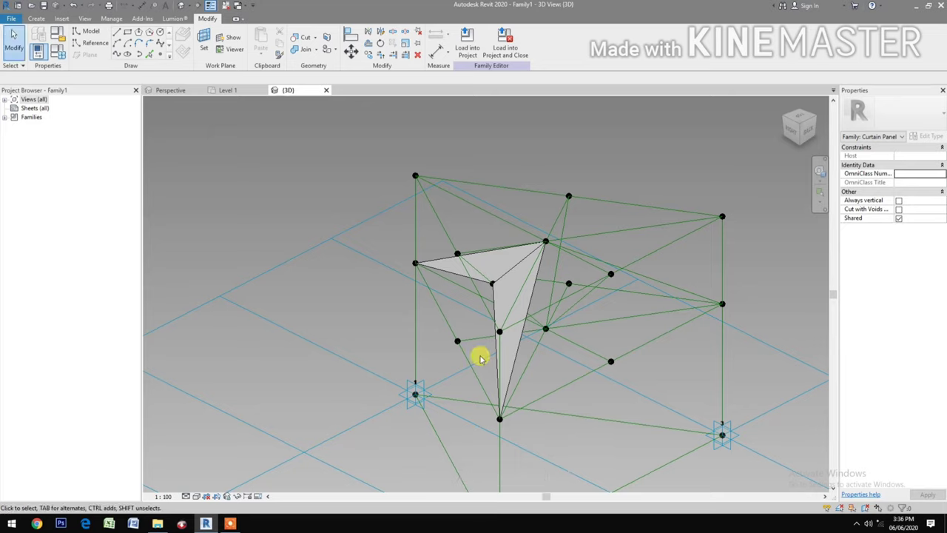
Step: Link the right-line hosted point's Normalized Curve Parameter to family parameter NCP2 (0.600000)
left_click(161, 55)
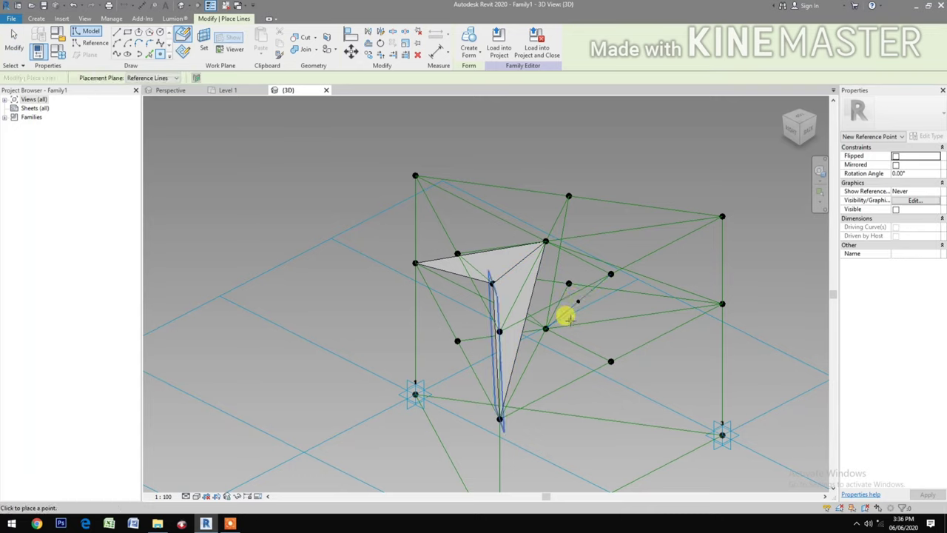
key("Escape")
key("Escape")
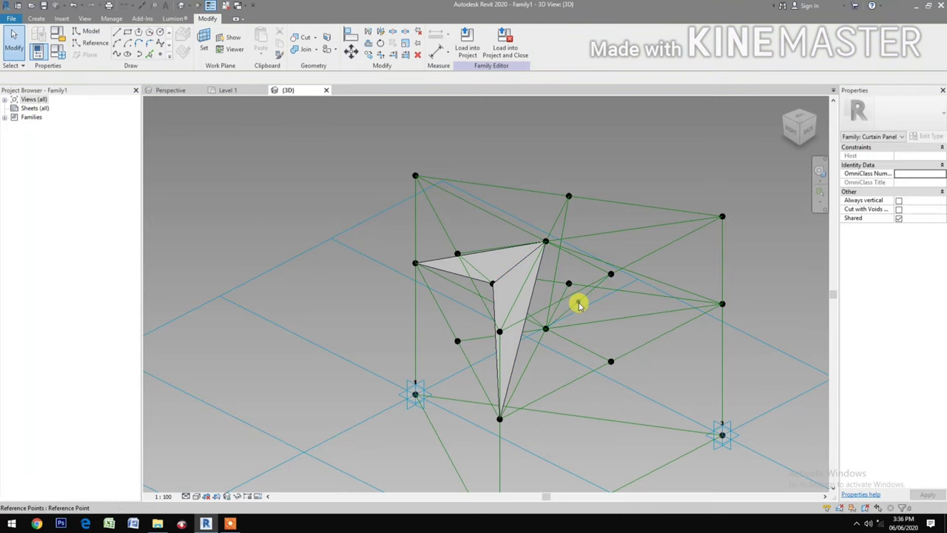
left_click(579, 304)
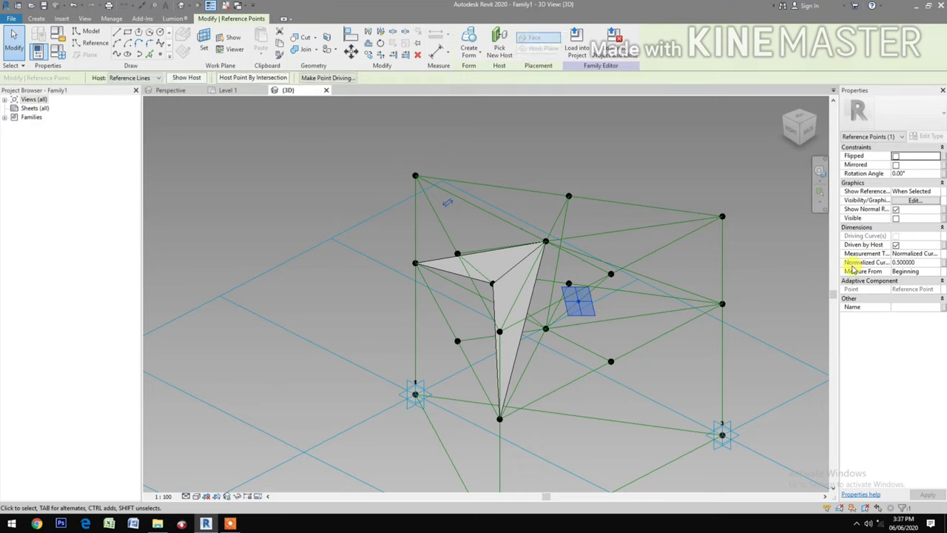
left_click(943, 263)
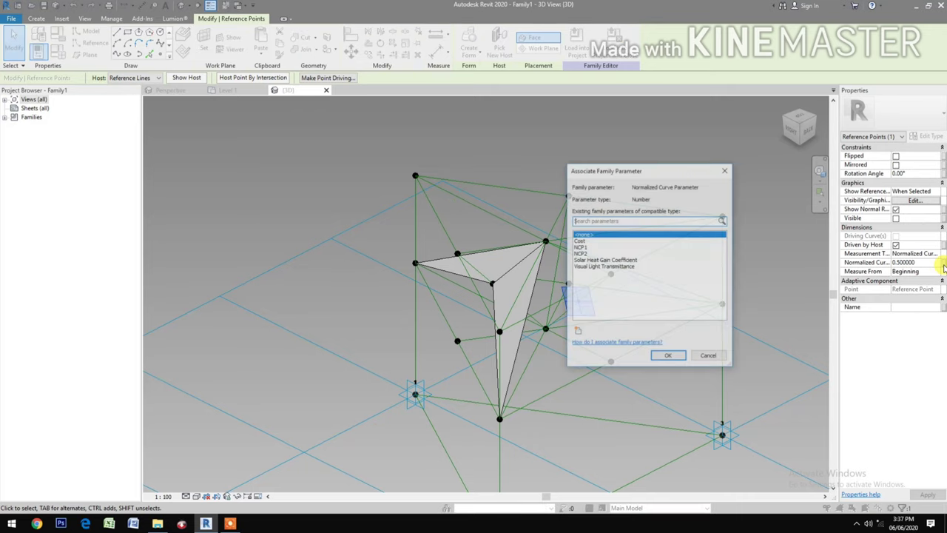
left_click(581, 253)
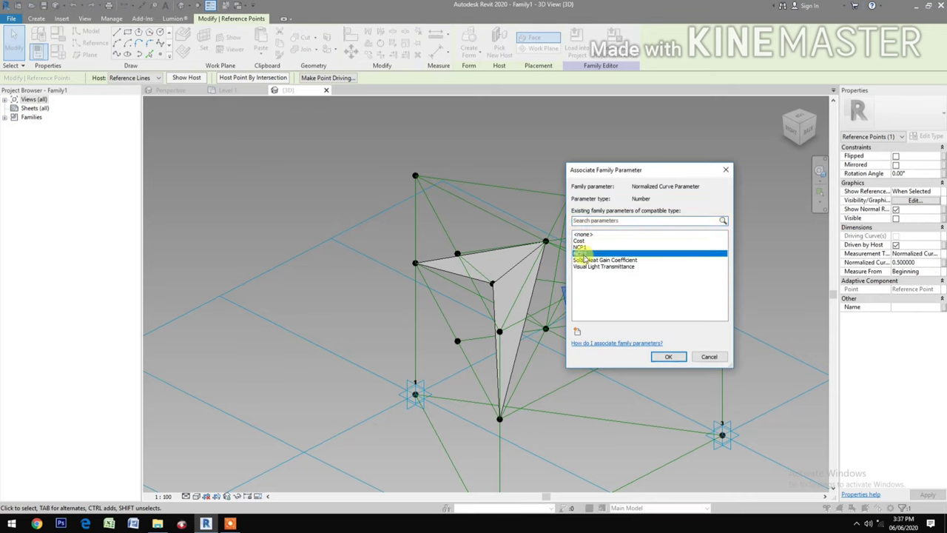
left_click(665, 357)
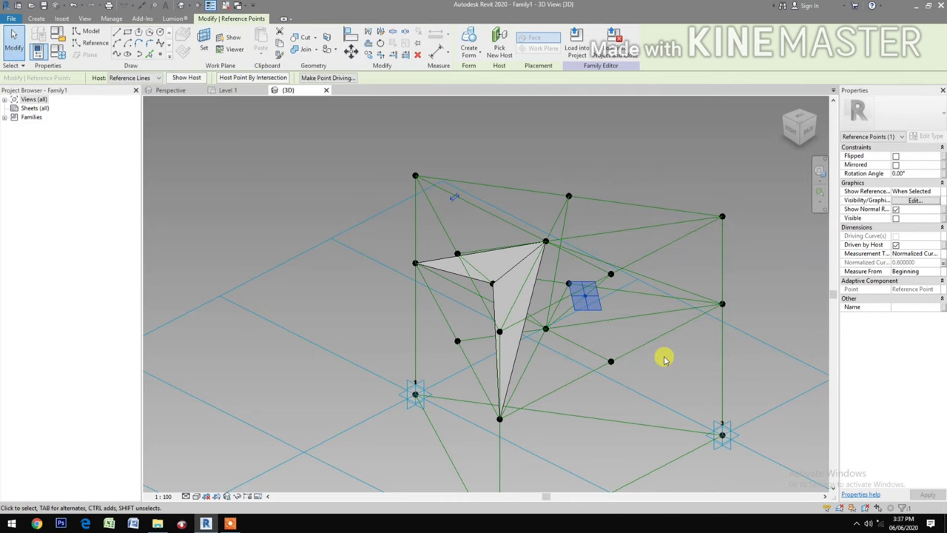
left_click(780, 272)
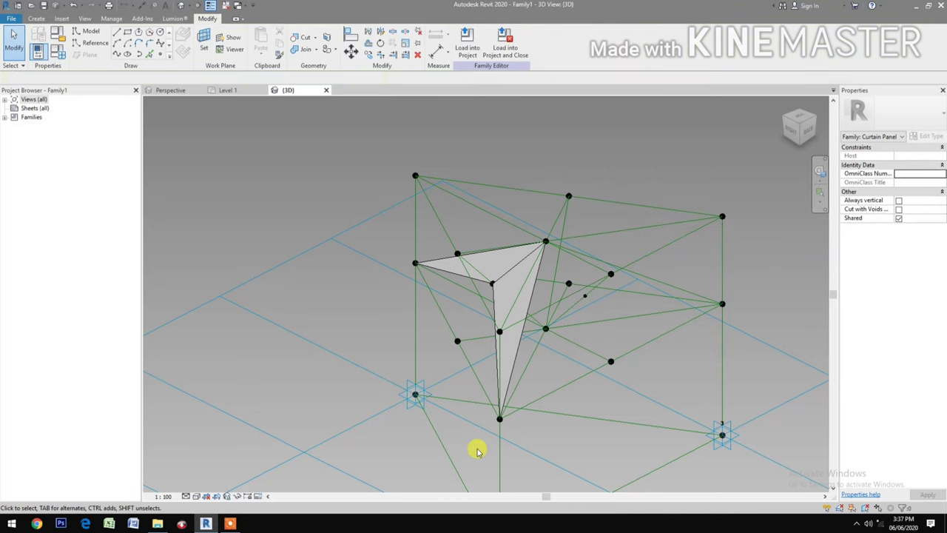
Step: Draw a reference line from the hosted point to the top point with Spline Through Points
left_click_drag(476, 447, 527, 417)
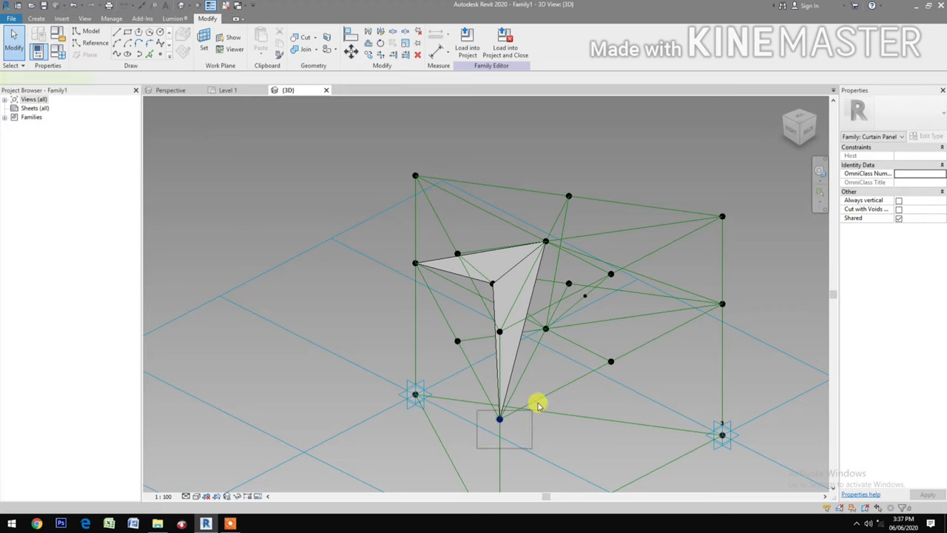
left_click_drag(582, 400, 600, 398)
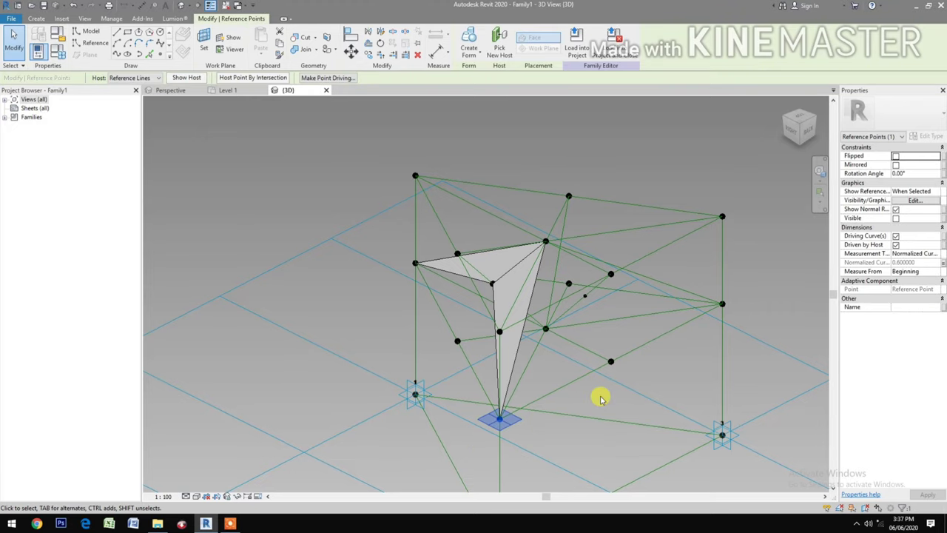
left_click(600, 397)
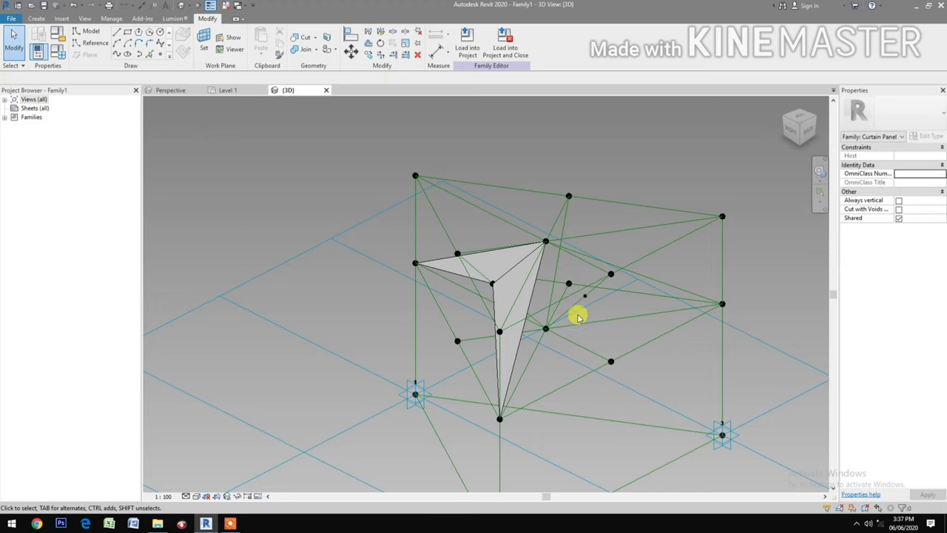
left_click_drag(573, 318, 585, 288)
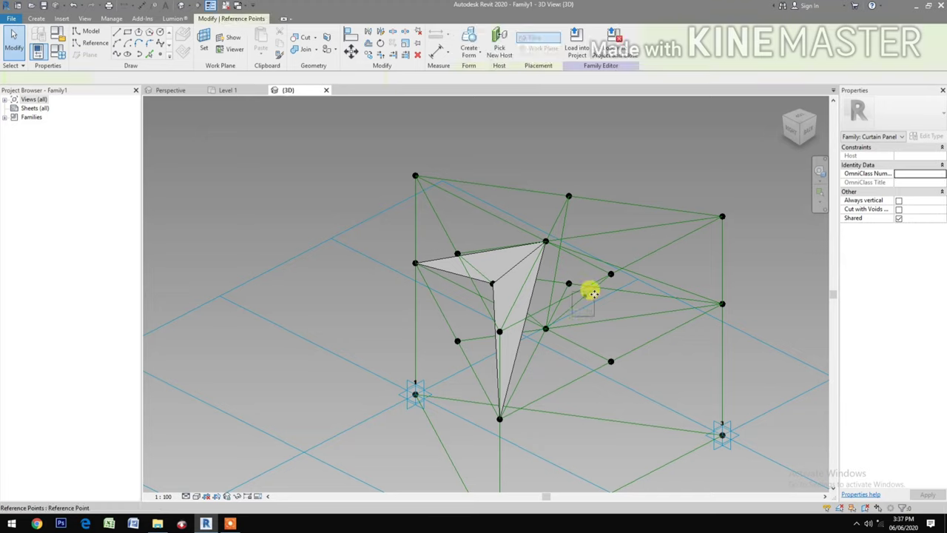
left_click(545, 242)
left_click(501, 327, "ctrl")
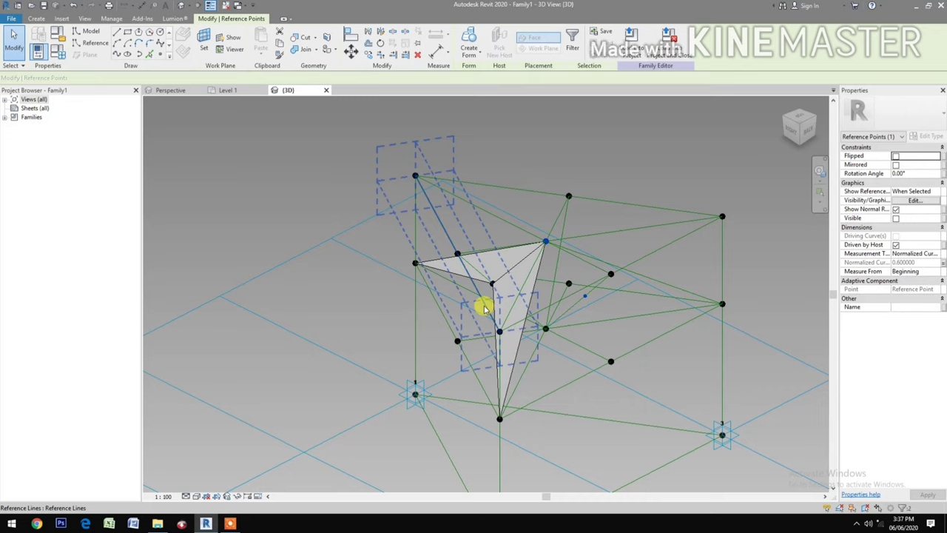
left_click(116, 55)
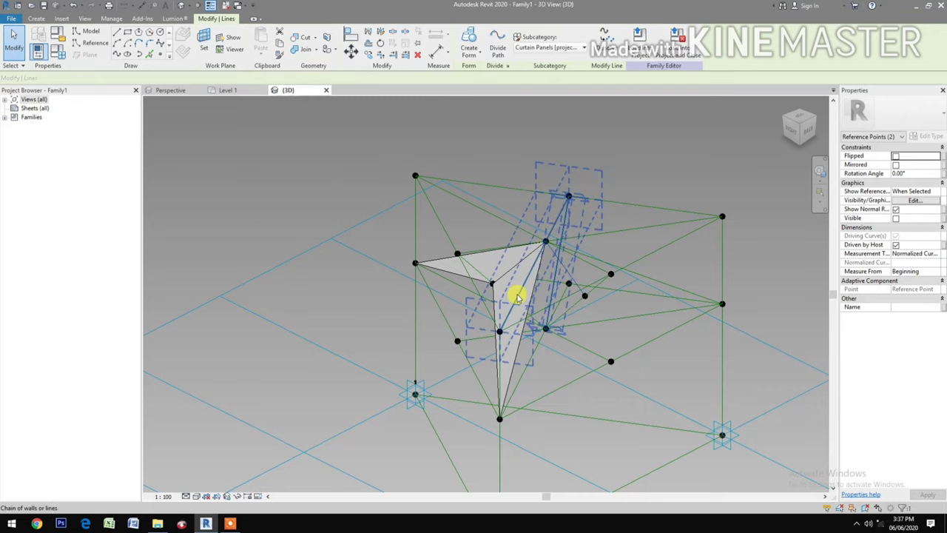
left_click(896, 227)
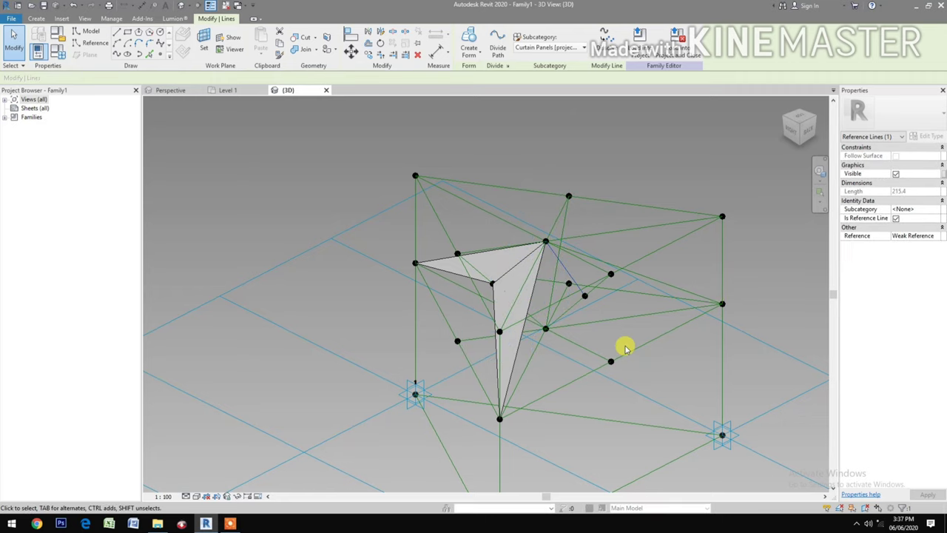
left_click(688, 382)
Step: Add reference lines from the hosted point to the bottom and right corner points
left_click_drag(473, 446, 540, 376)
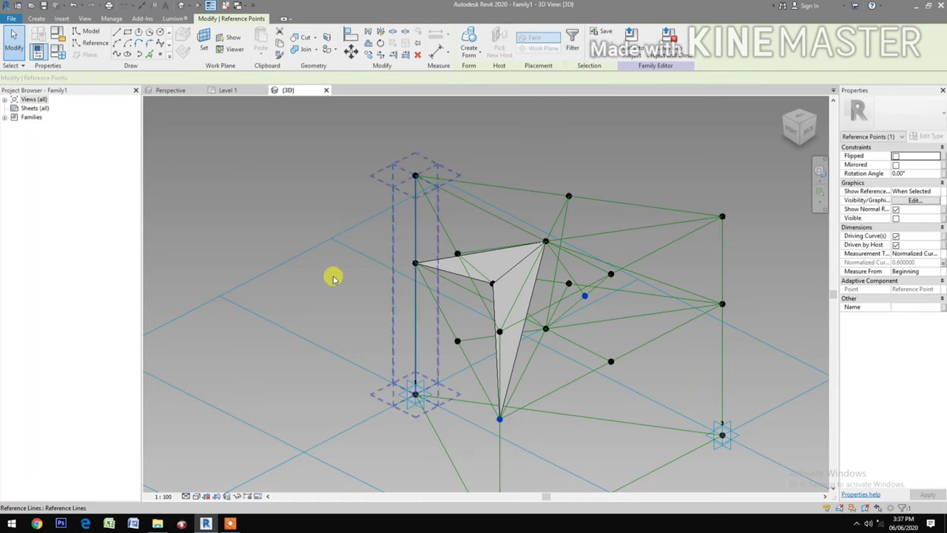
left_click(118, 54)
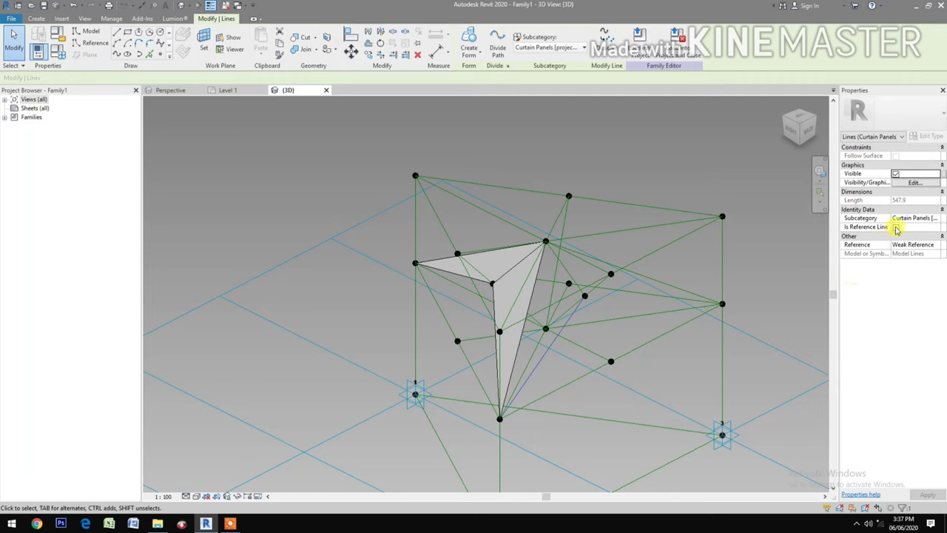
left_click(894, 228)
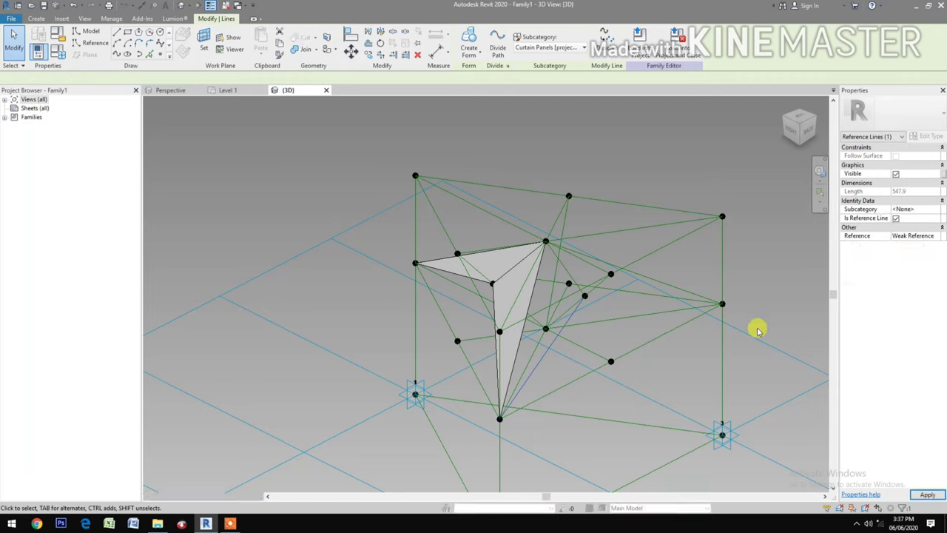
left_click(786, 308)
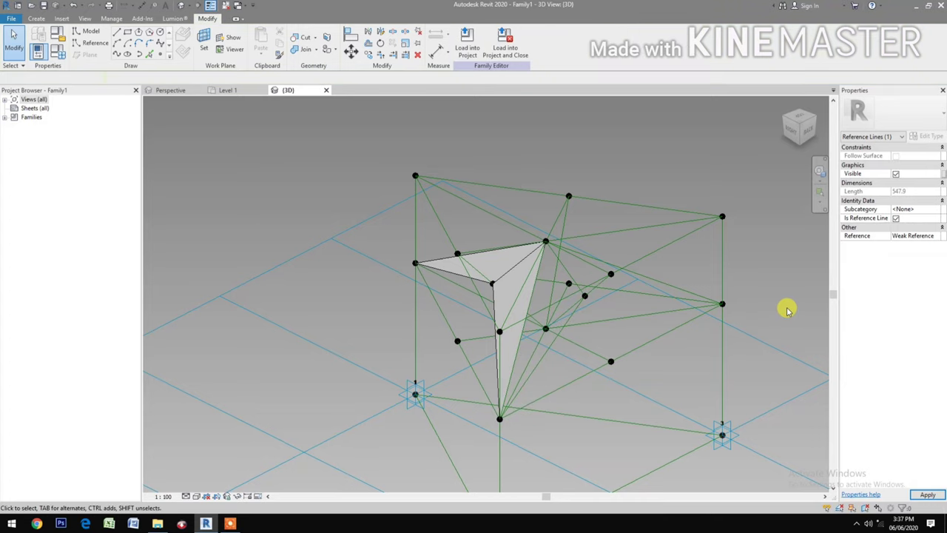
left_click_drag(696, 369, 744, 290)
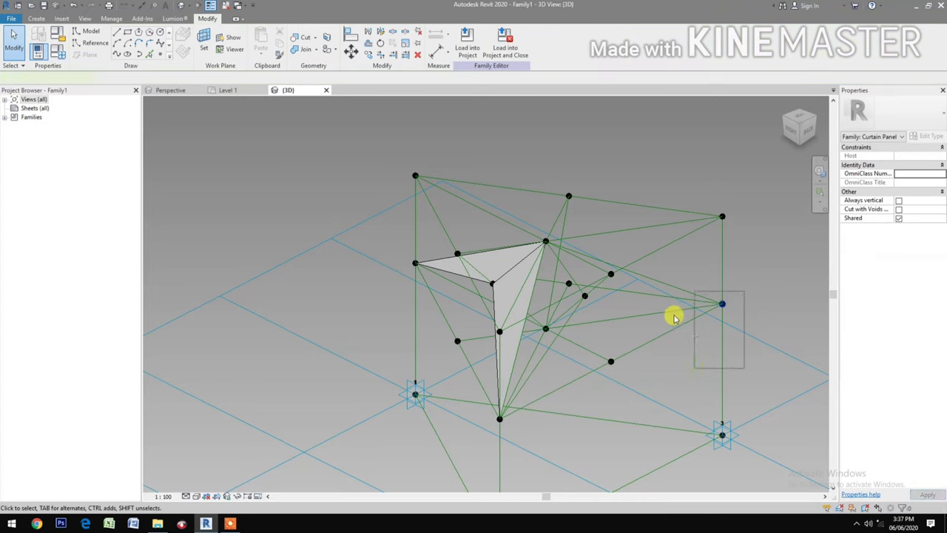
left_click(584, 298)
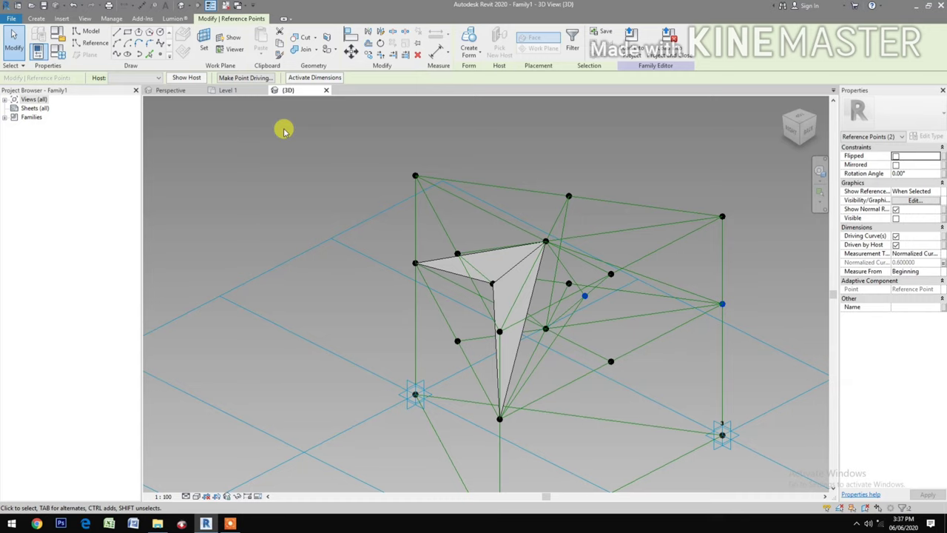
left_click(116, 56)
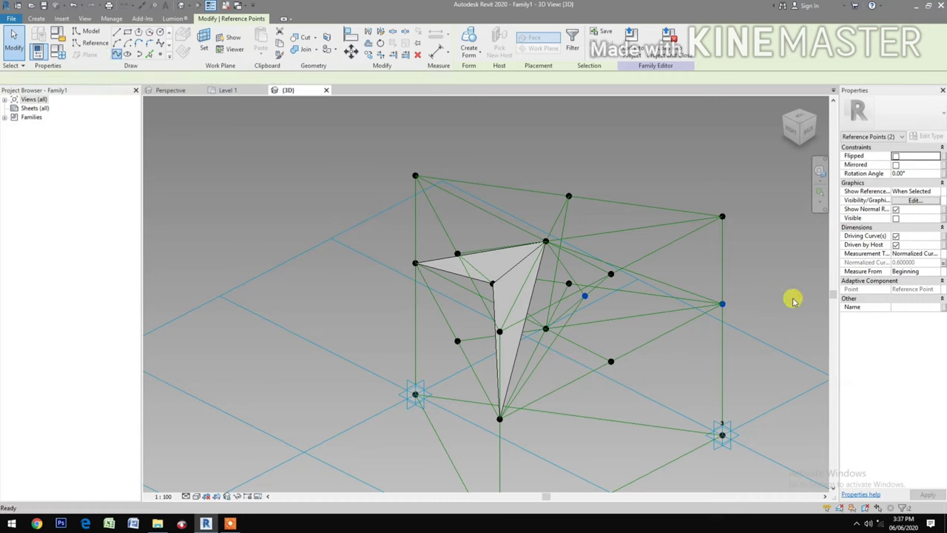
left_click(896, 227)
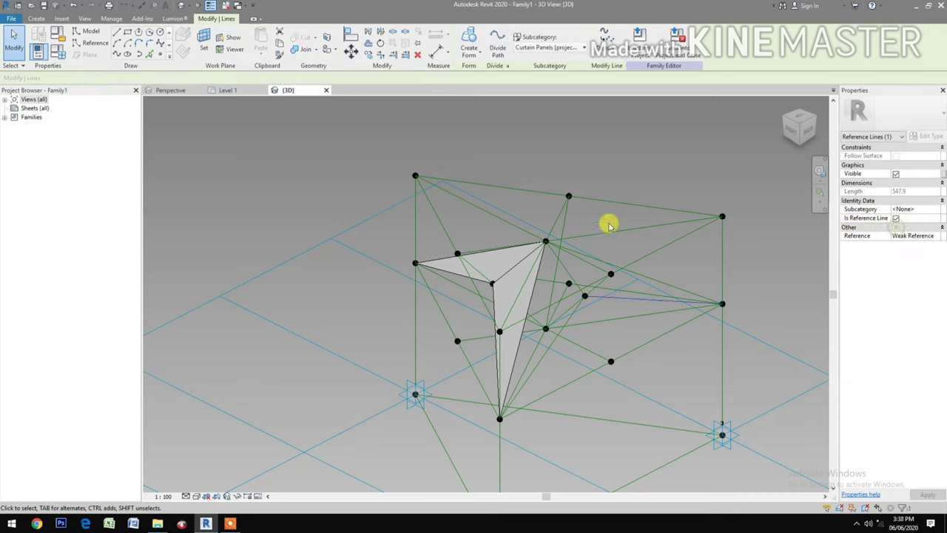
left_click(676, 222)
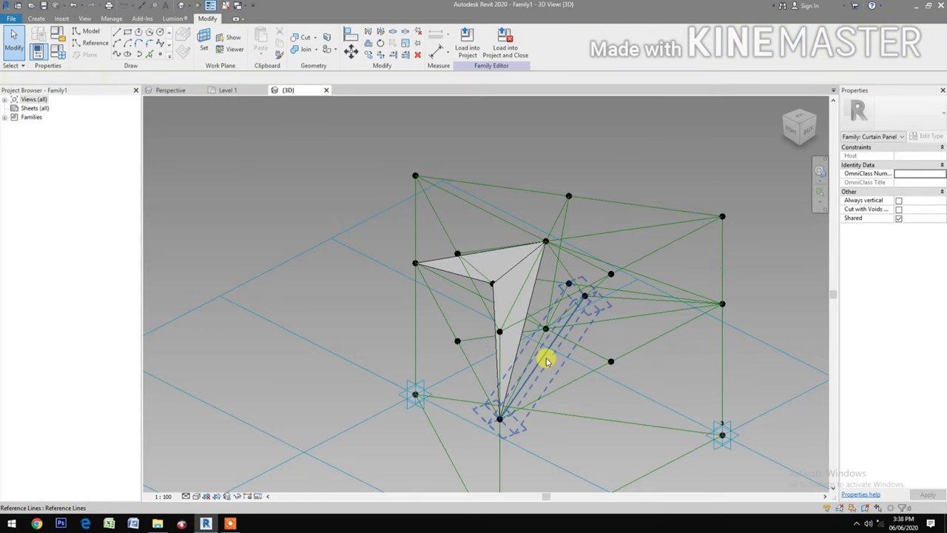
Step: Select the three new reference lines and run Create Form on them
left_click(562, 281)
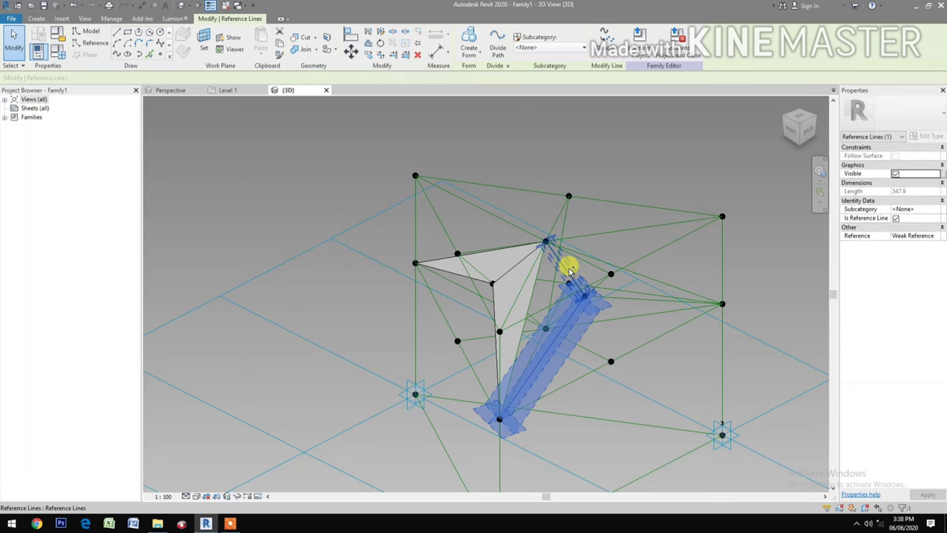
left_click(538, 291, "ctrl")
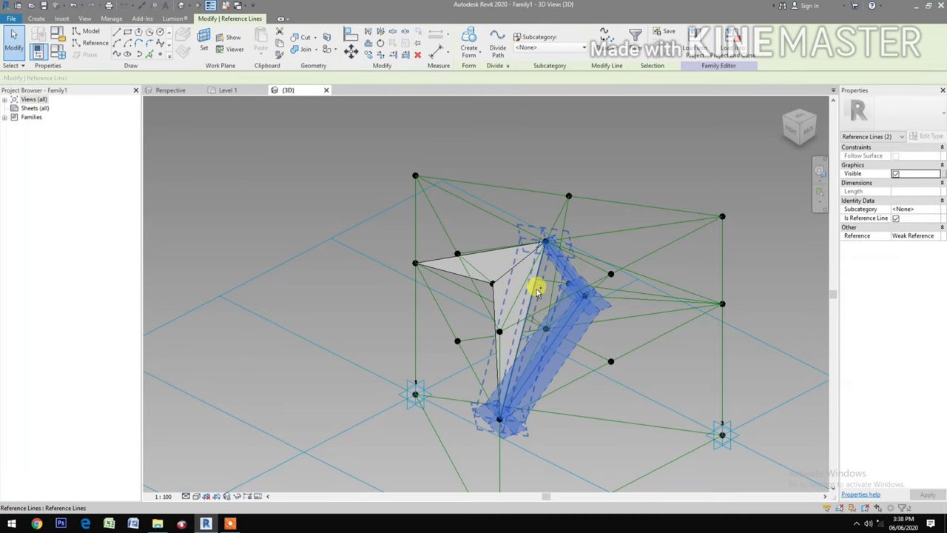
left_click(538, 291, "ctrl")
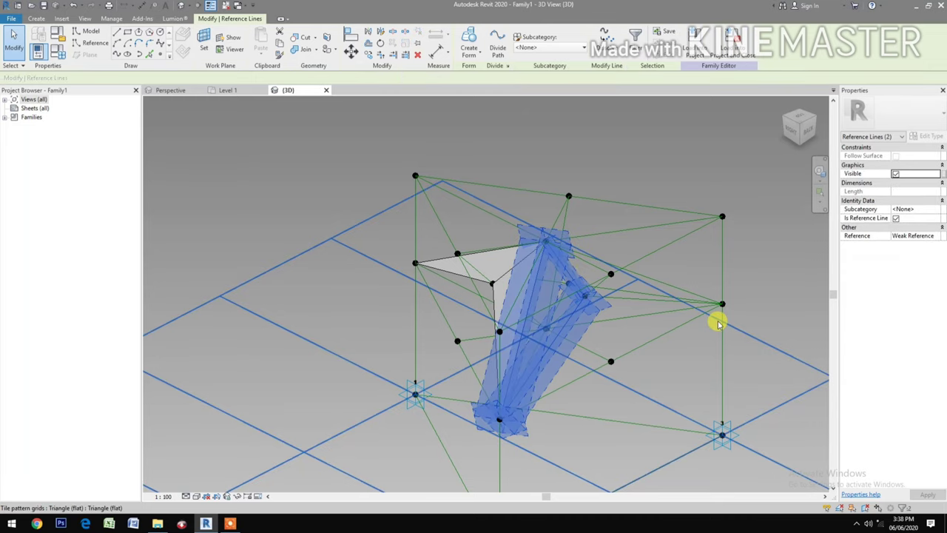
left_click(476, 41)
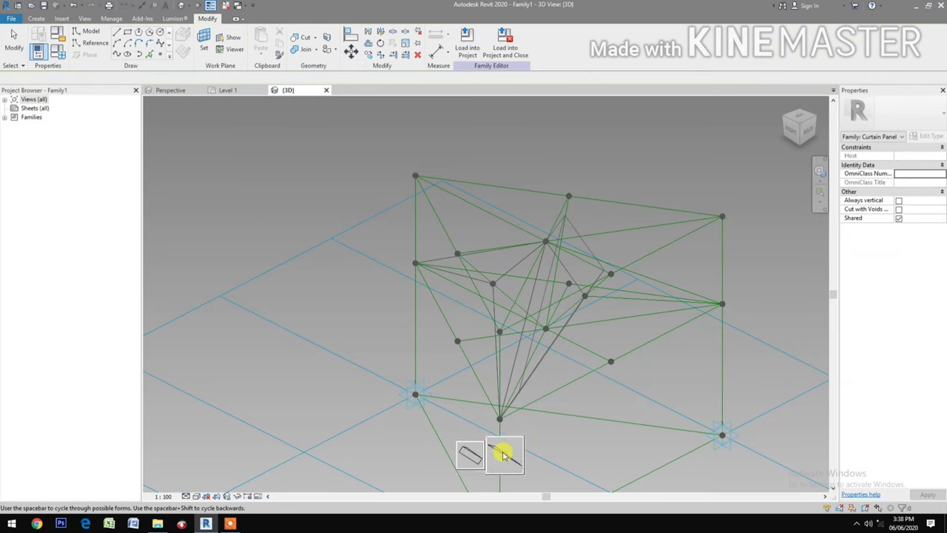
Step: Build a flat triangular surface form from the three reference lines at the hosted point
left_click(503, 455)
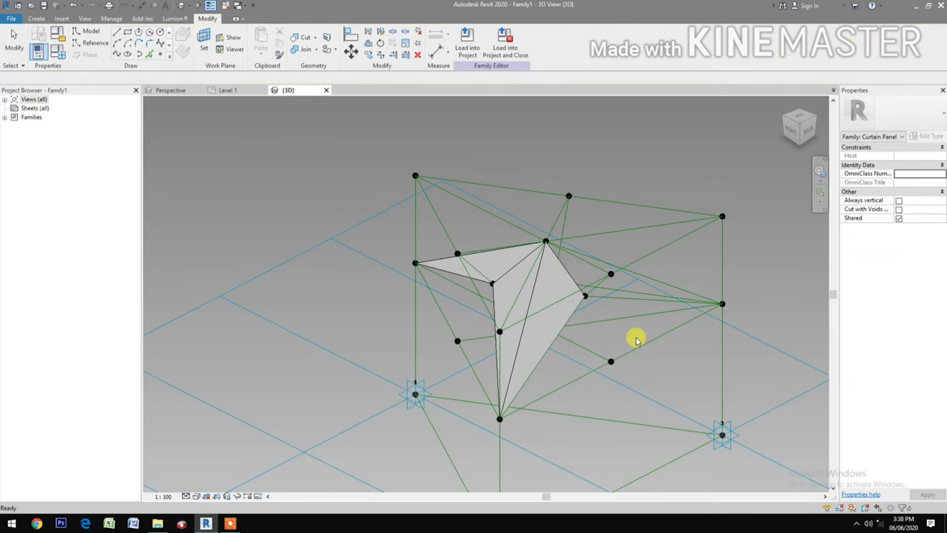
left_click(629, 295)
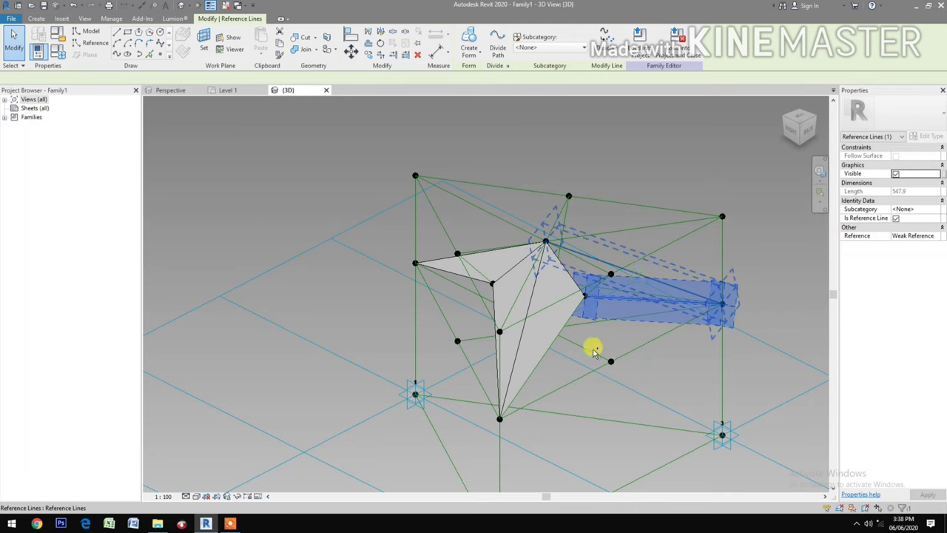
left_click(568, 268, "ctrl")
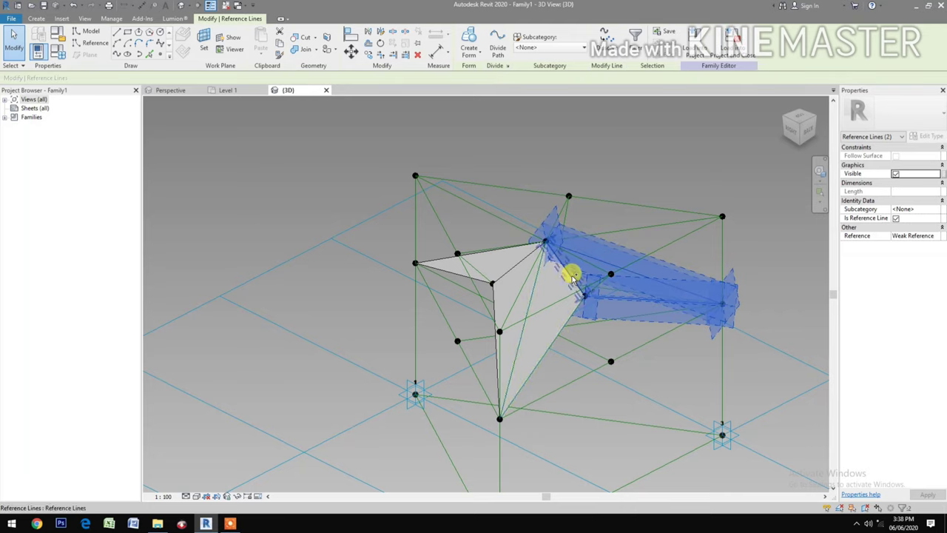
left_click(566, 192, "ctrl")
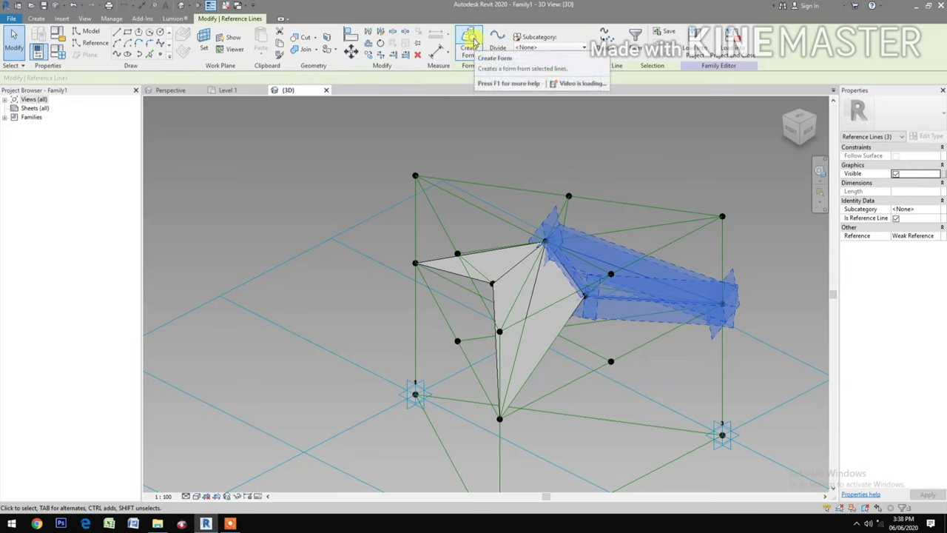
left_click(474, 42)
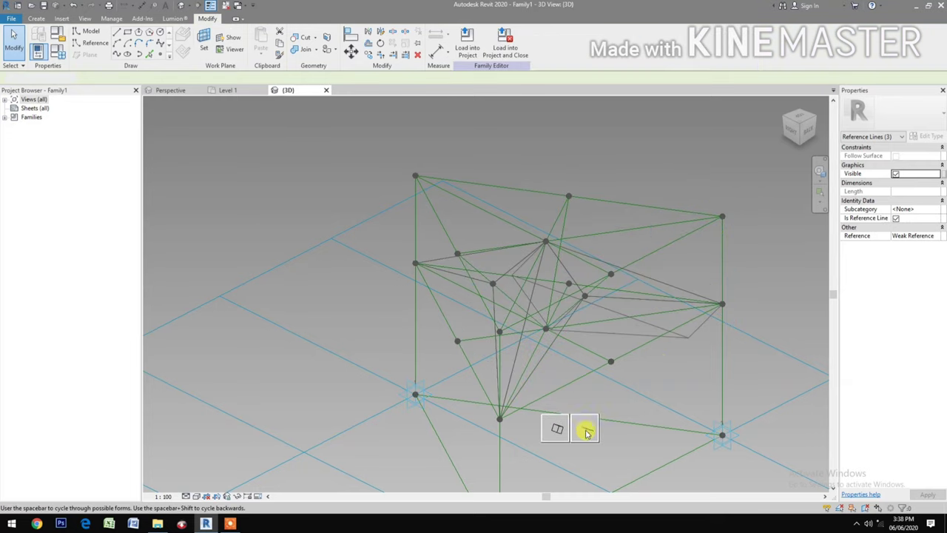
left_click(585, 432)
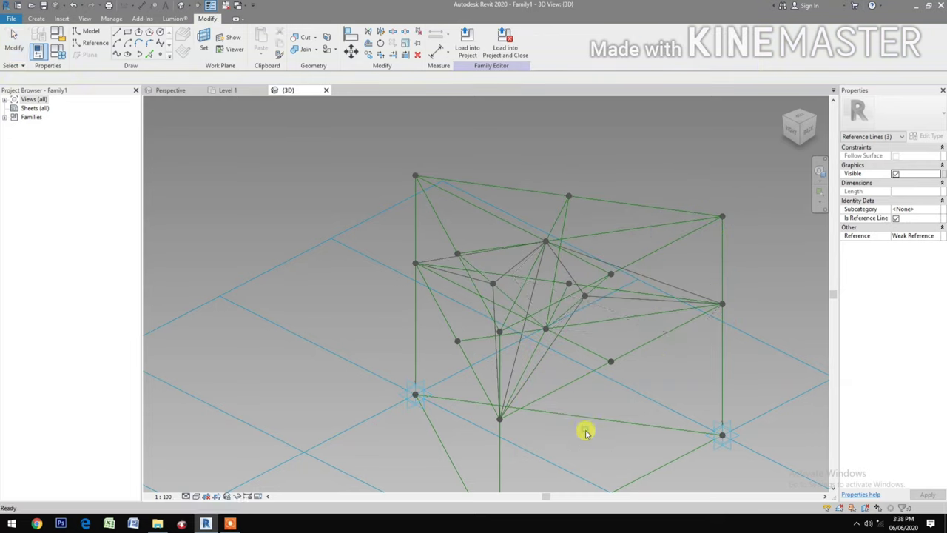
Step: Orbit the 3D view with the SteeringWheel to inspect the new surface
left_click(818, 174)
left_click_drag(769, 256, 630, 302)
left_click_drag(619, 350, 533, 281)
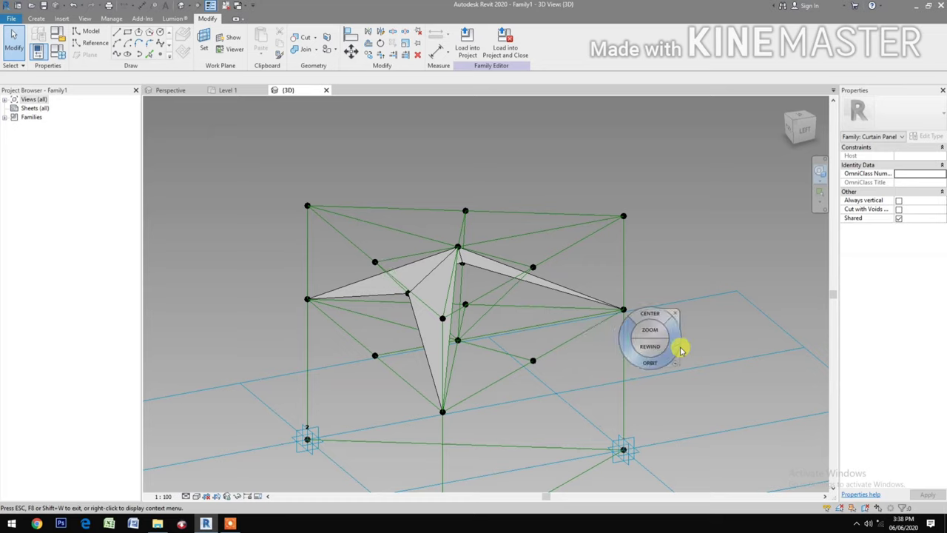
key("Escape")
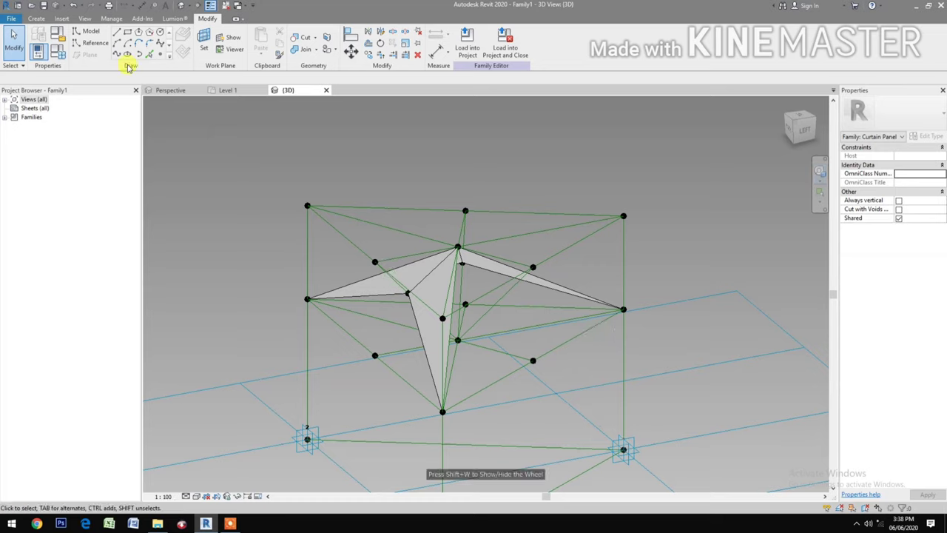
Step: Place a point on an edge reference line and associate its Normalized Curve Parameter with NCP2
left_click(161, 55)
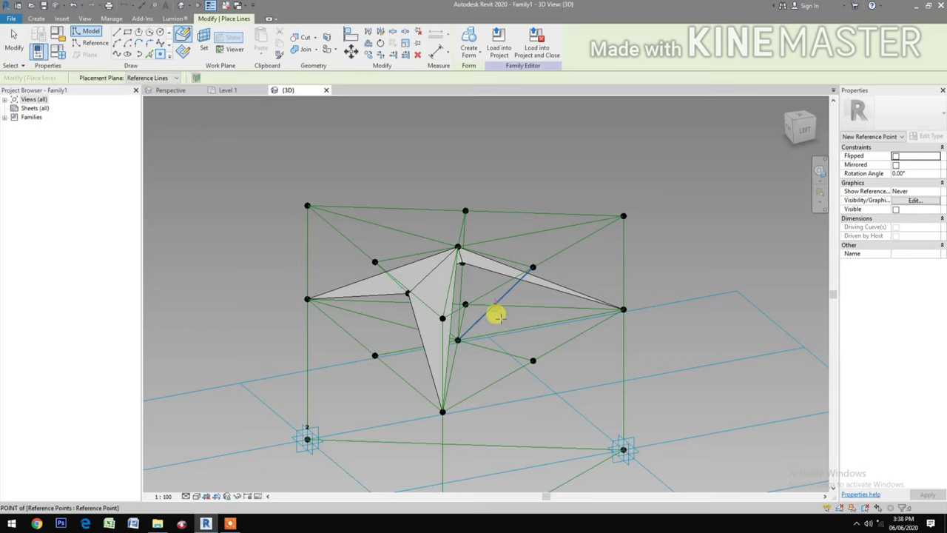
key("Escape")
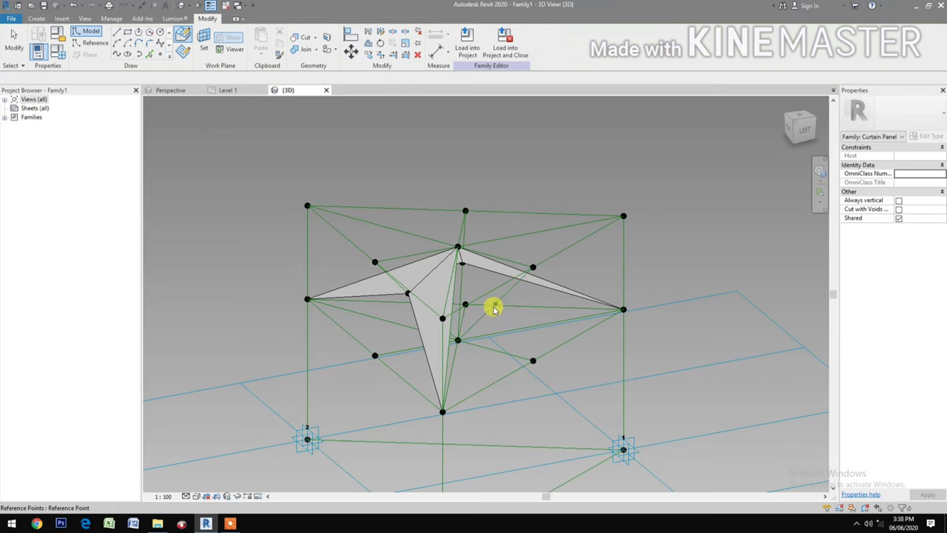
left_click(495, 308)
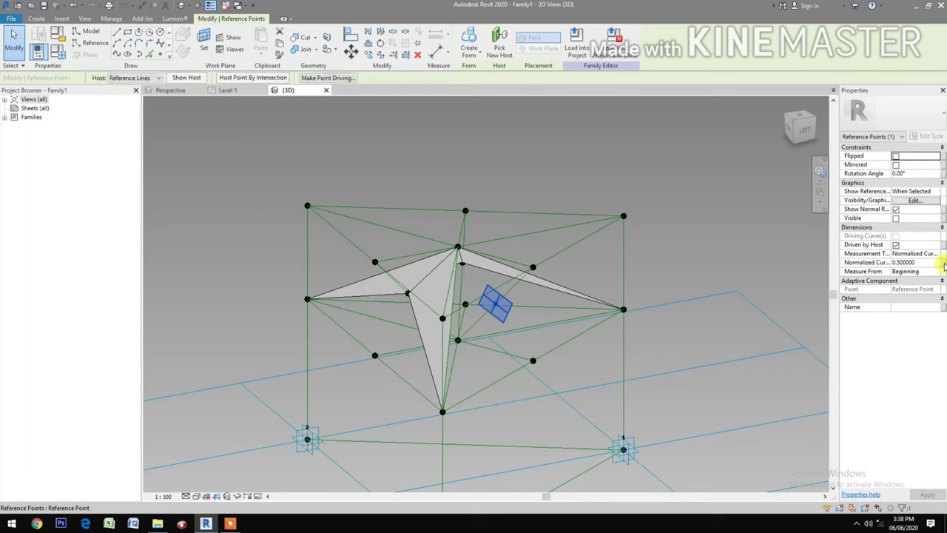
left_click(944, 265)
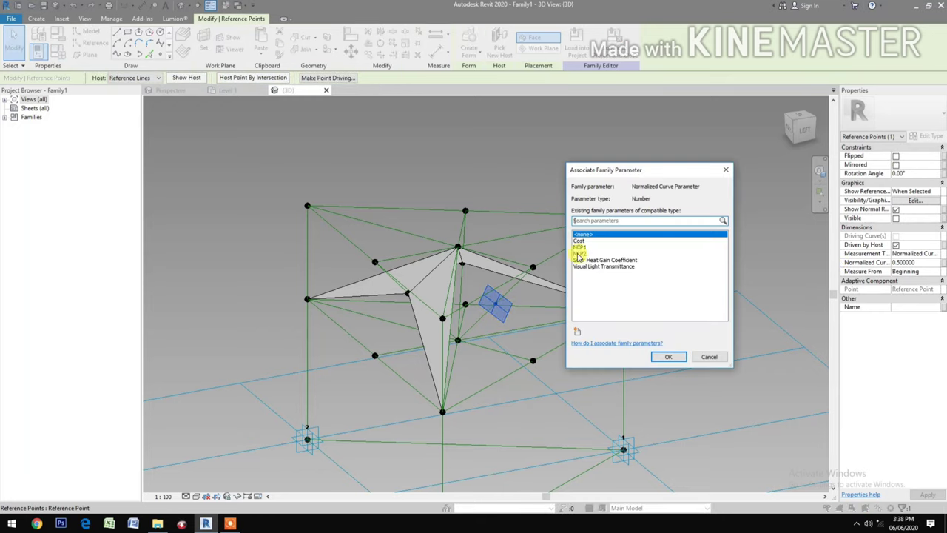
left_click(578, 253)
left_click(666, 357)
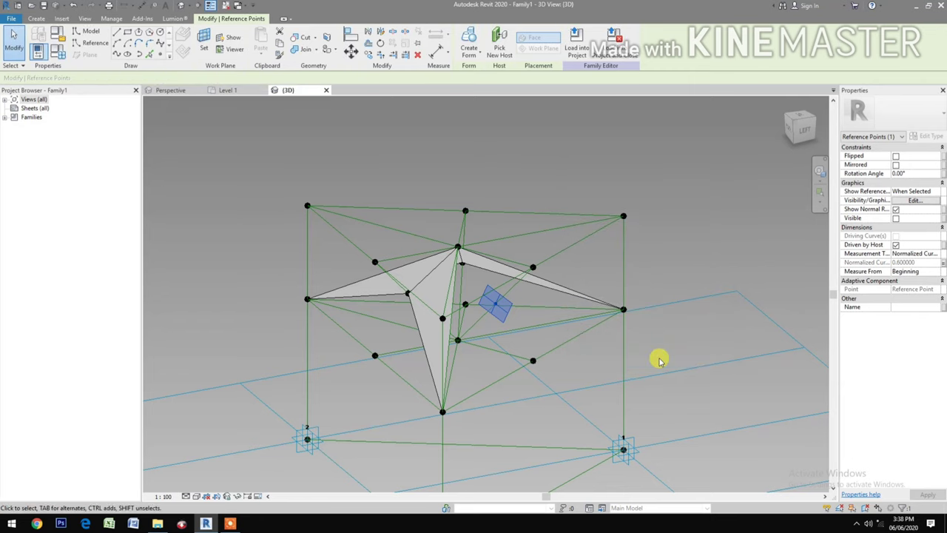
left_click(682, 250)
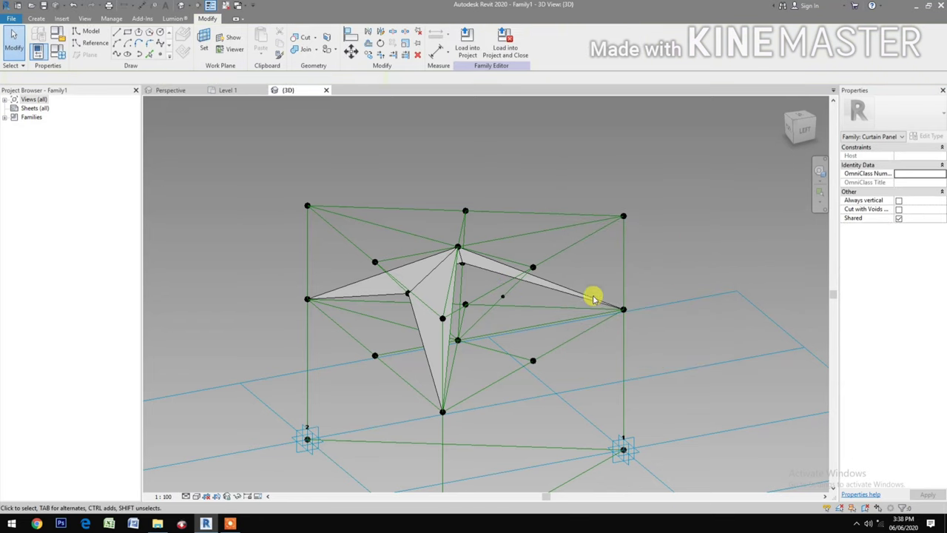
Step: Connect the new edge point to the top and bottom vertices with reference lines
left_click(506, 293)
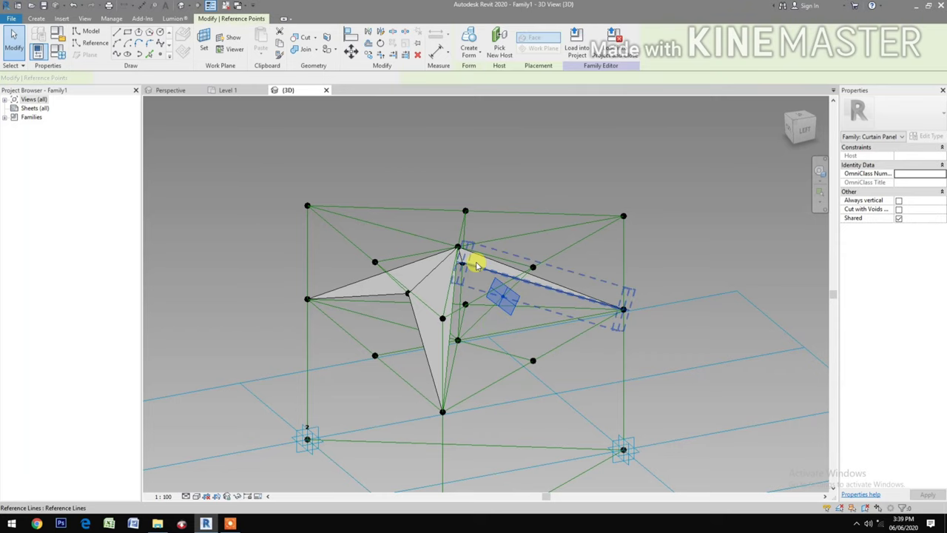
left_click(459, 247)
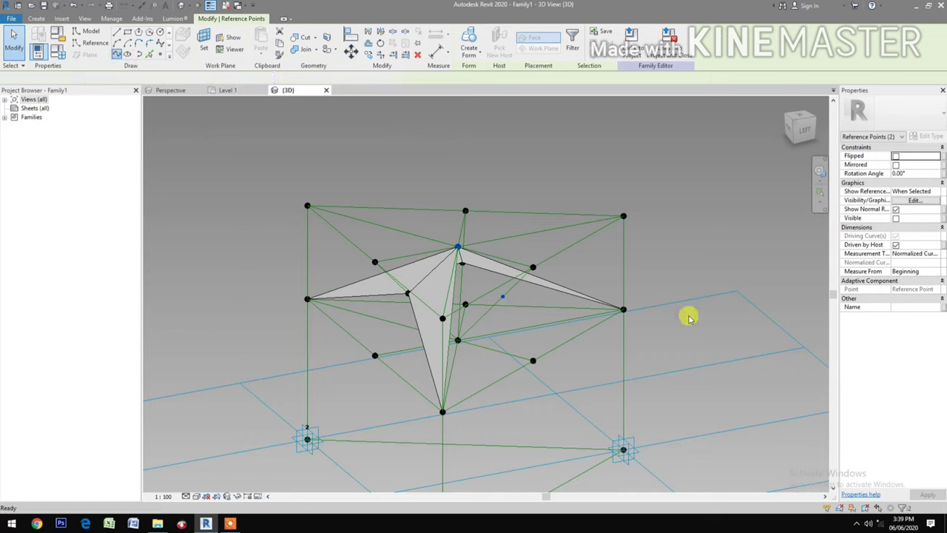
key("Escape")
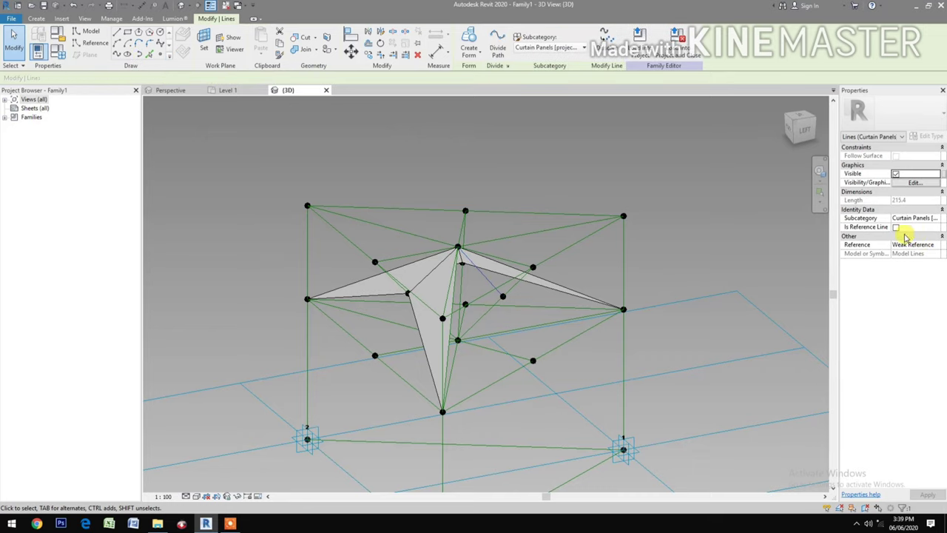
left_click(896, 228)
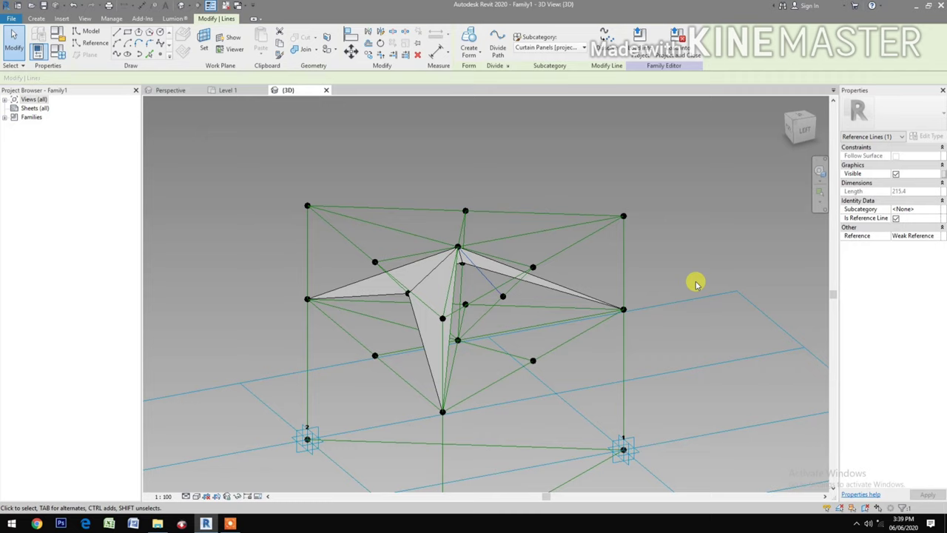
left_click(721, 238)
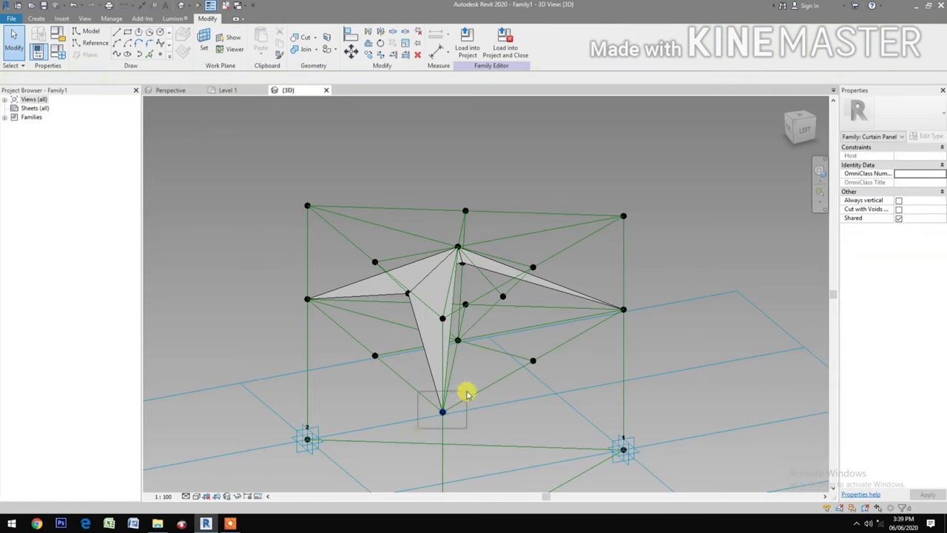
left_click(501, 296)
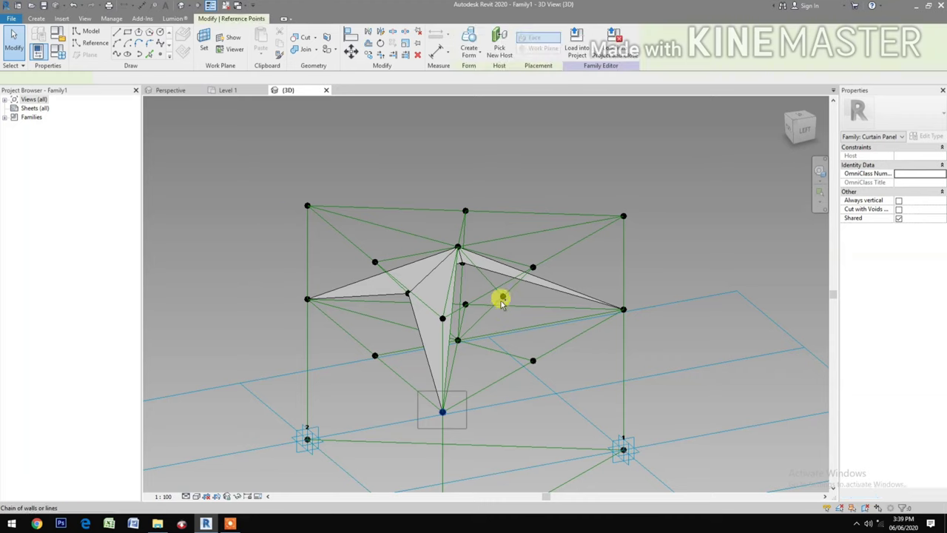
left_click(371, 299, "ctrl")
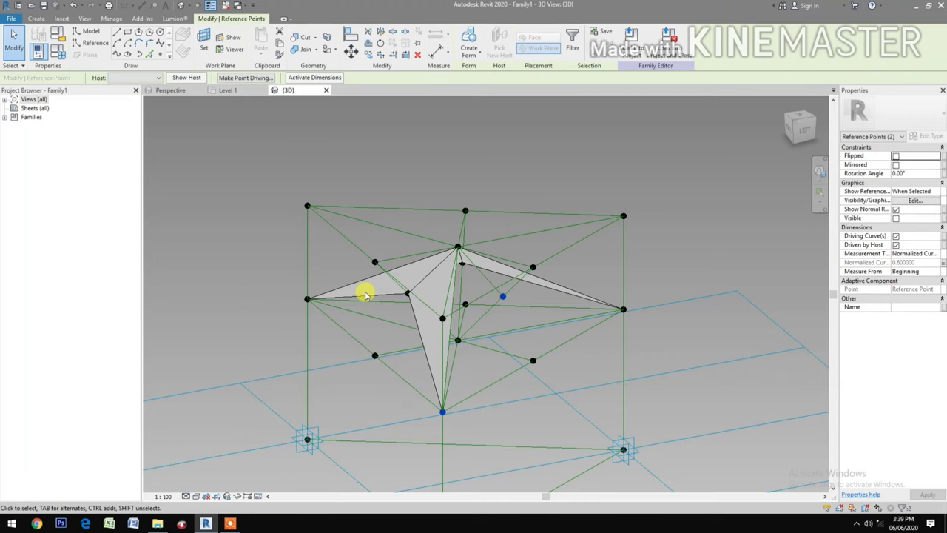
left_click(116, 56)
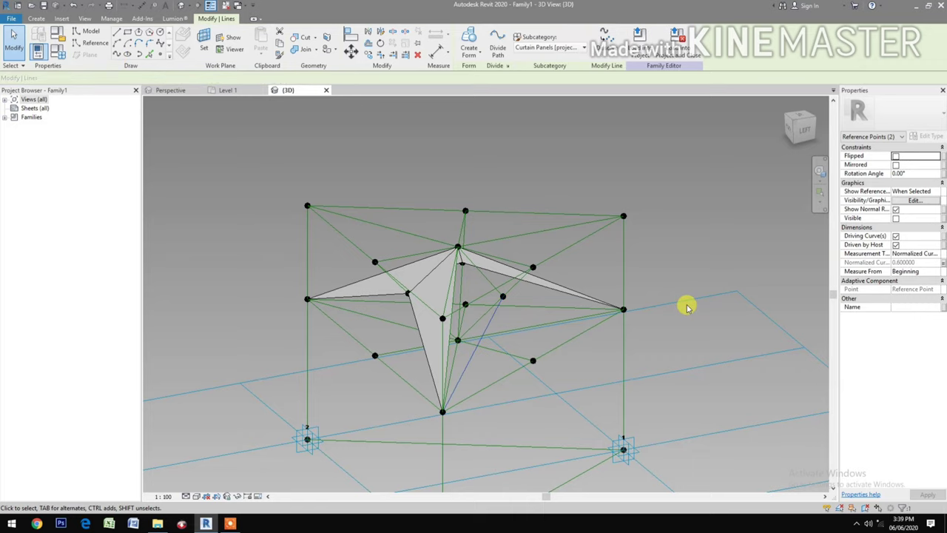
left_click(896, 228)
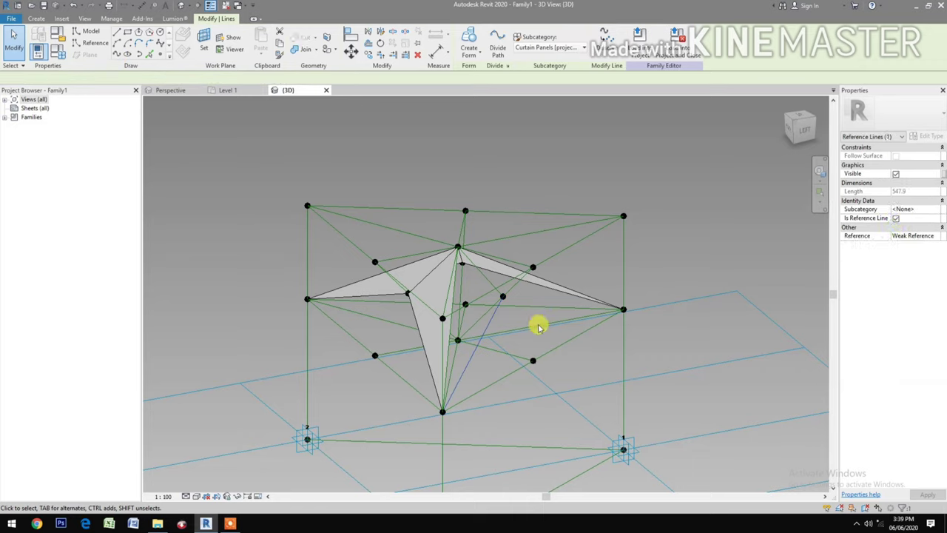
key("Escape")
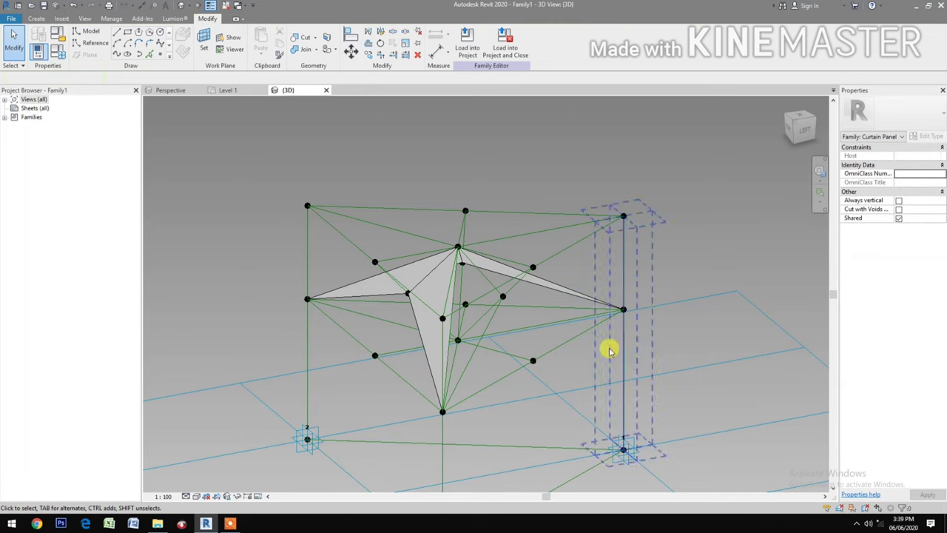
Step: Add a reference line from the right corner point to the new edge point
left_click_drag(596, 348, 643, 290)
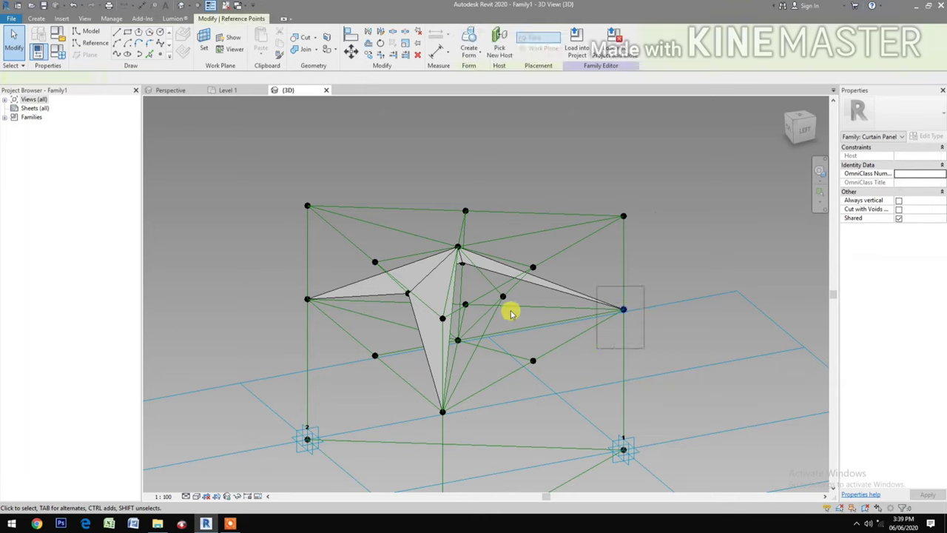
left_click(502, 297, "ctrl")
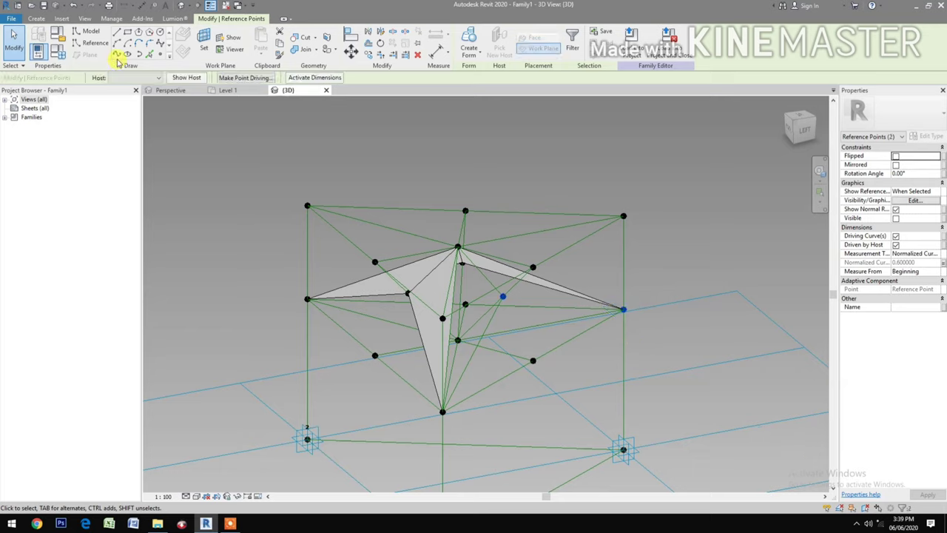
left_click(623, 317)
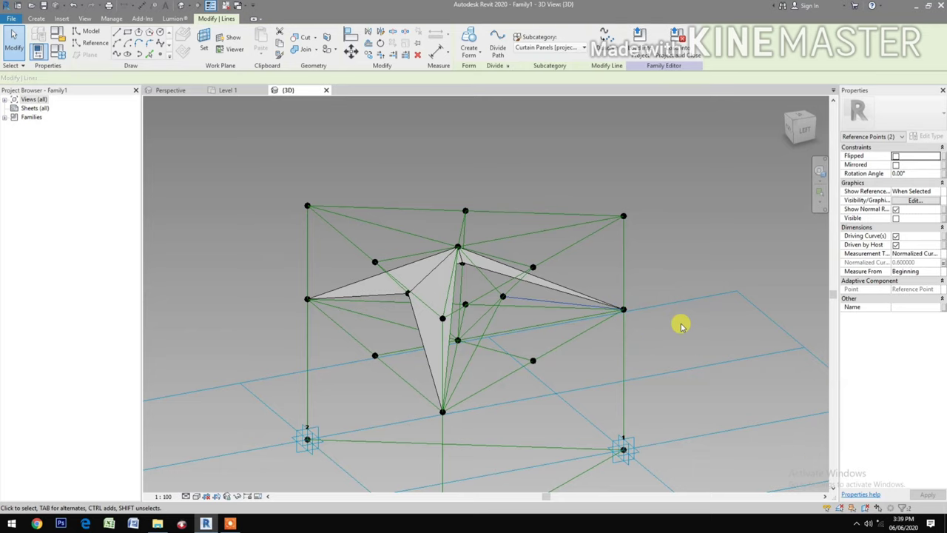
left_click(895, 228)
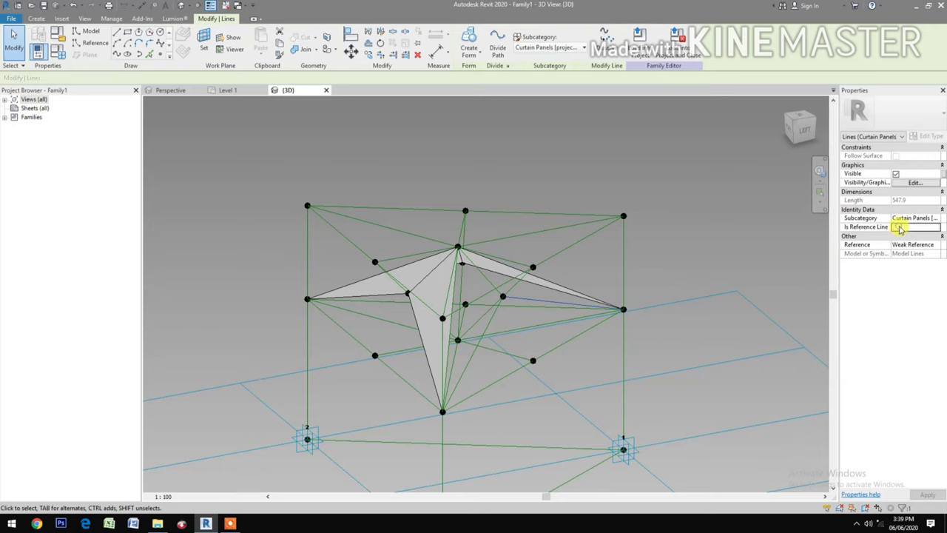
left_click(668, 234)
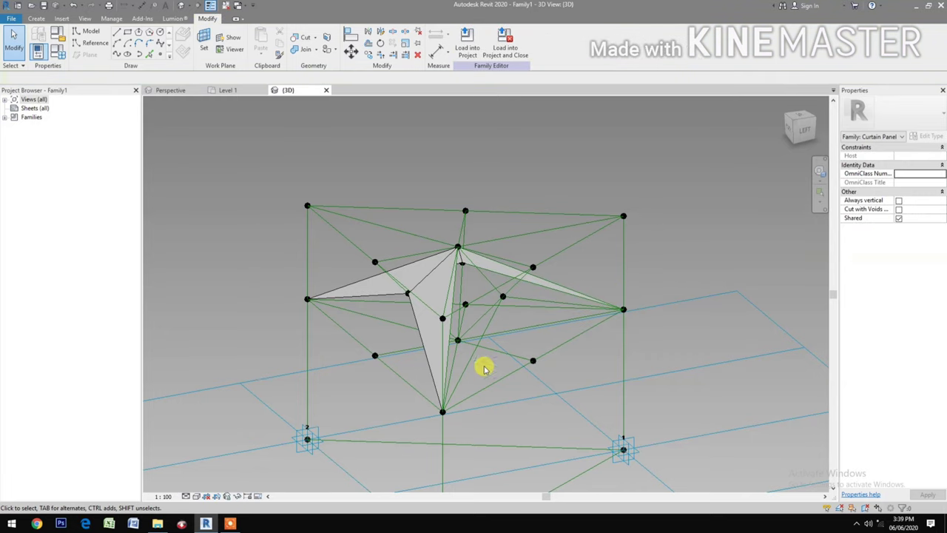
Step: Create a flat surface form from the triangle's three edge lines
left_click(464, 381)
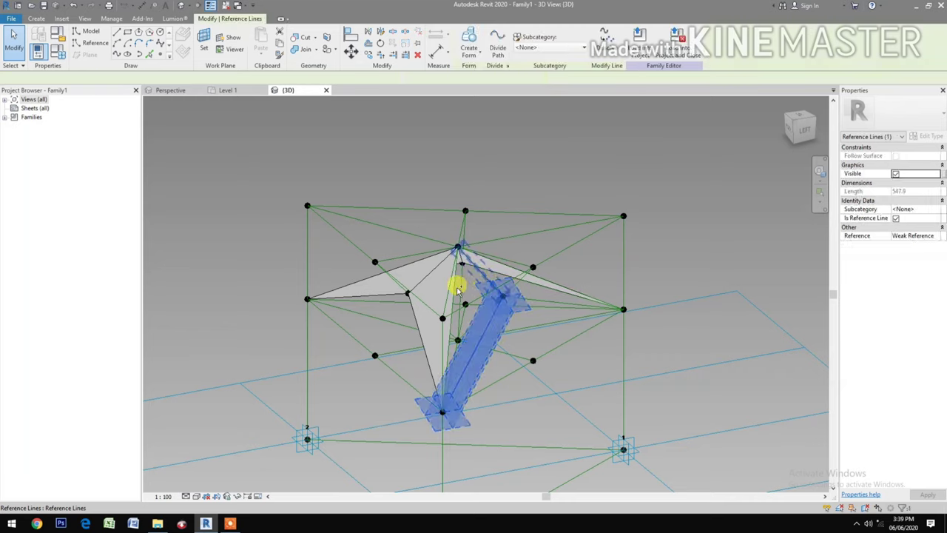
left_click(457, 289, "ctrl")
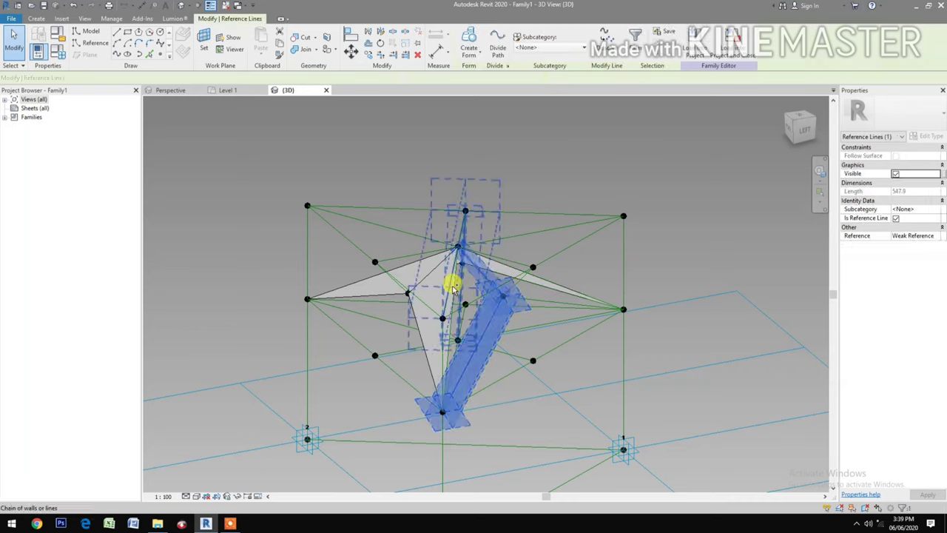
left_click(455, 338, "ctrl")
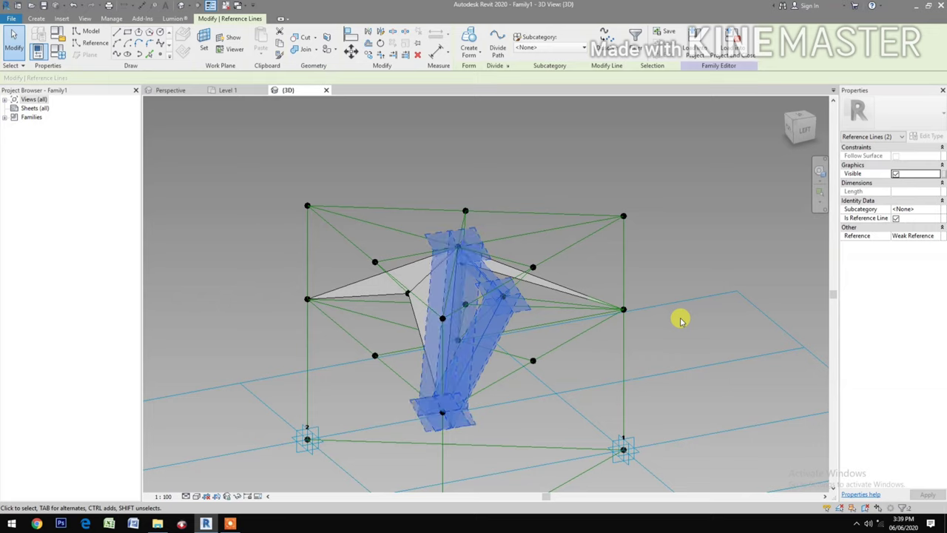
left_click(468, 40)
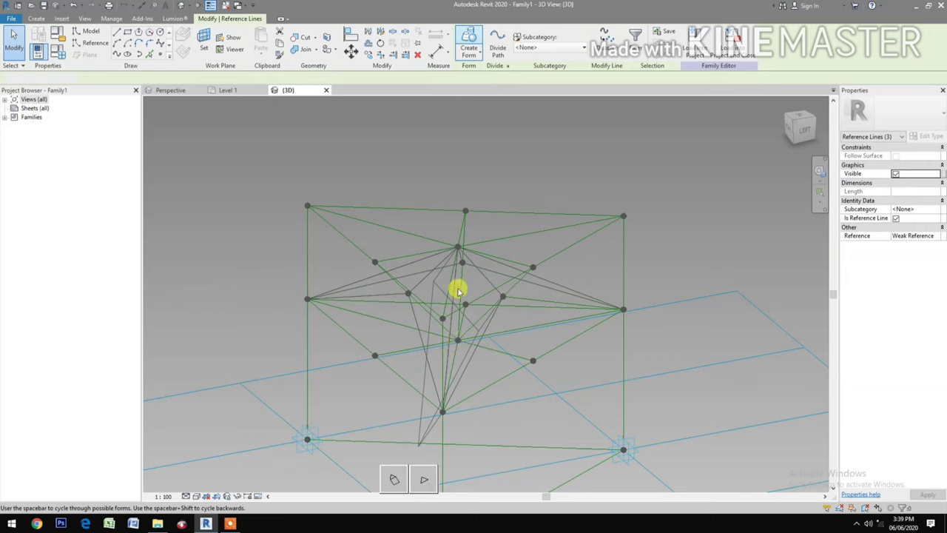
left_click(424, 479)
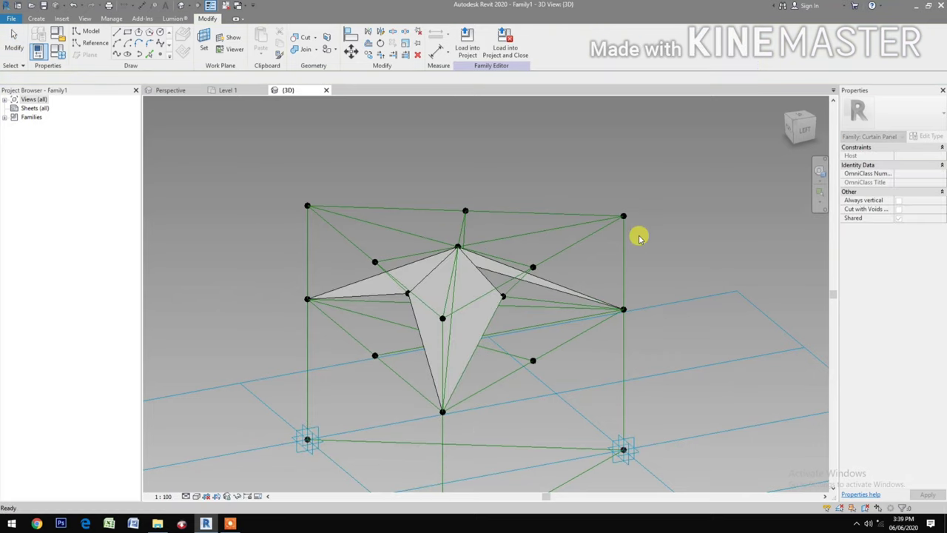
Step: Create a surface form between two more reference lines, closing the lower facet to the bottom point
left_click(819, 172)
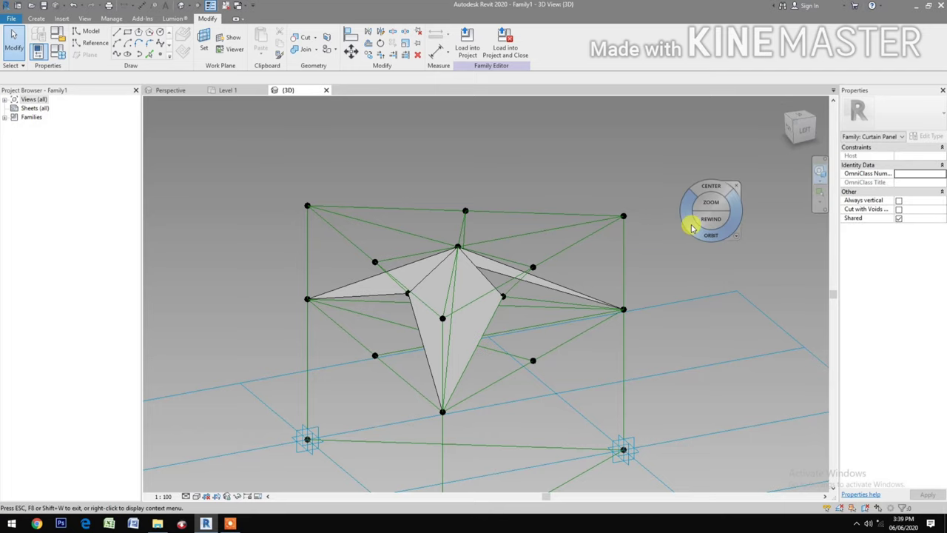
left_click_drag(700, 231, 558, 266)
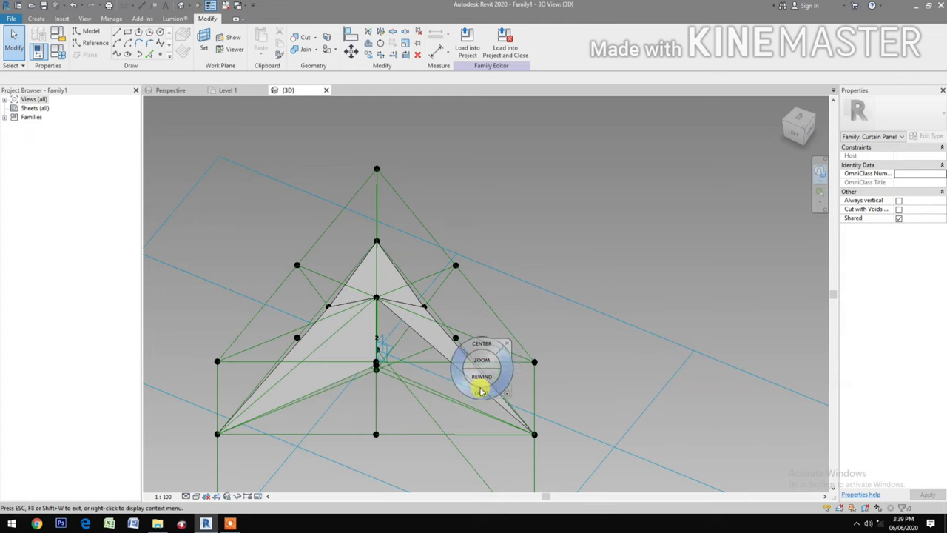
mouse_move(493, 392)
left_mouse_down()
mouse_move(486, 362)
mouse_move(501, 359)
mouse_move(493, 372)
mouse_move(430, 361)
mouse_move(421, 374)
mouse_move(435, 368)
mouse_move(414, 380)
left_mouse_up()
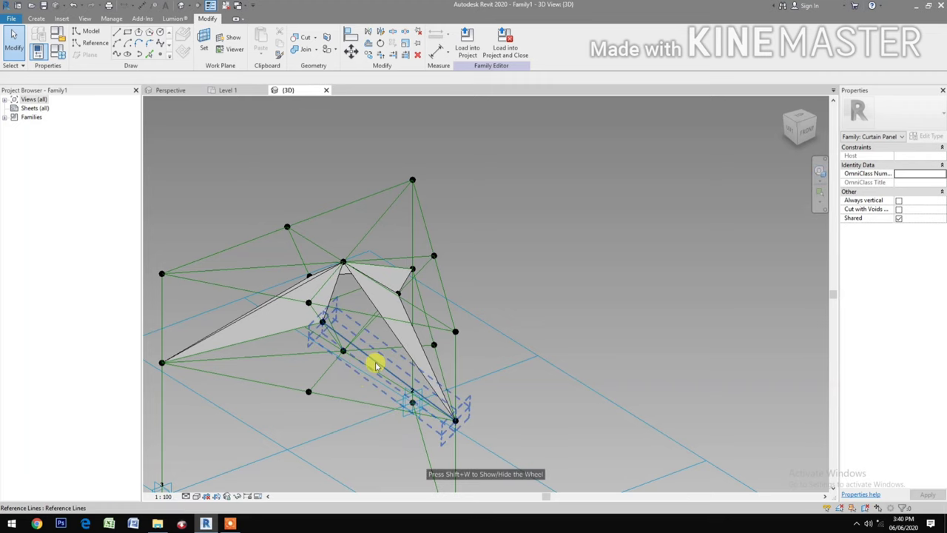
left_click(393, 333)
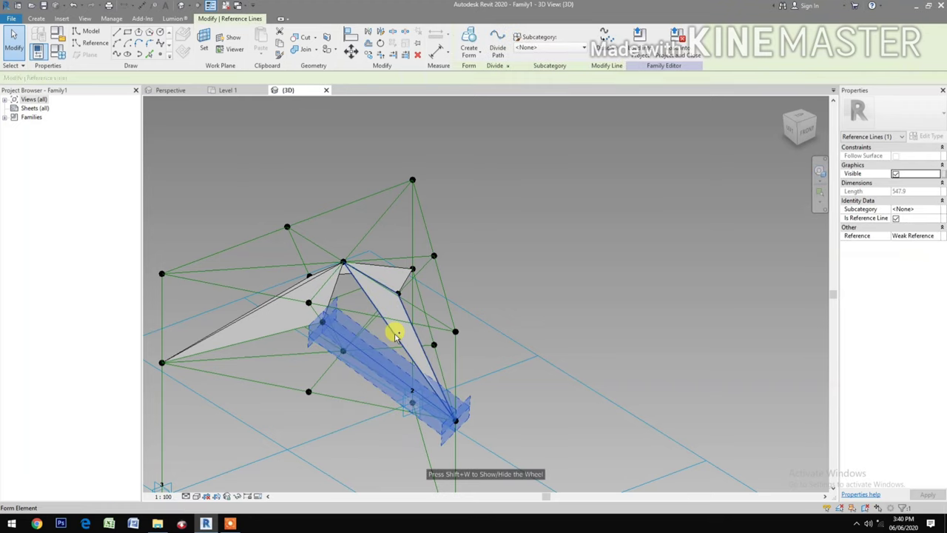
left_click(334, 285, "ctrl")
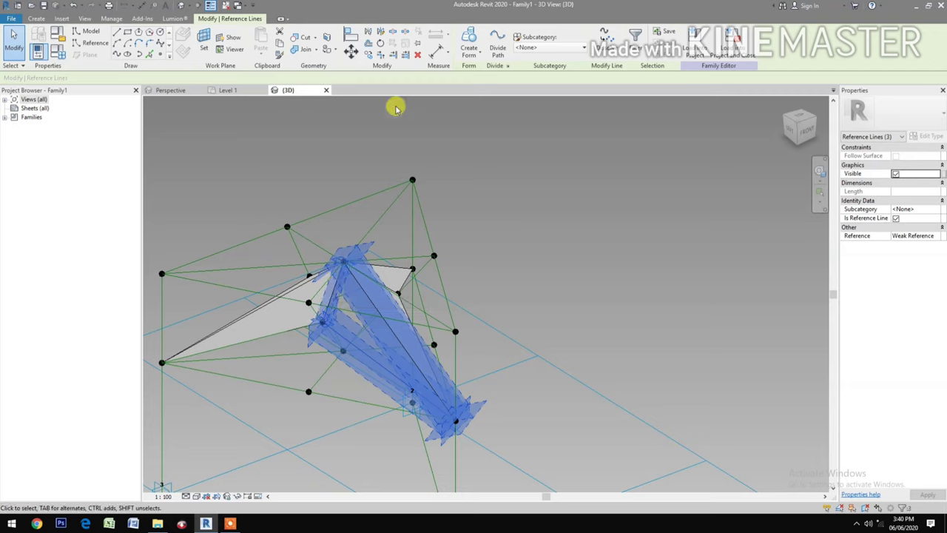
left_click(471, 35)
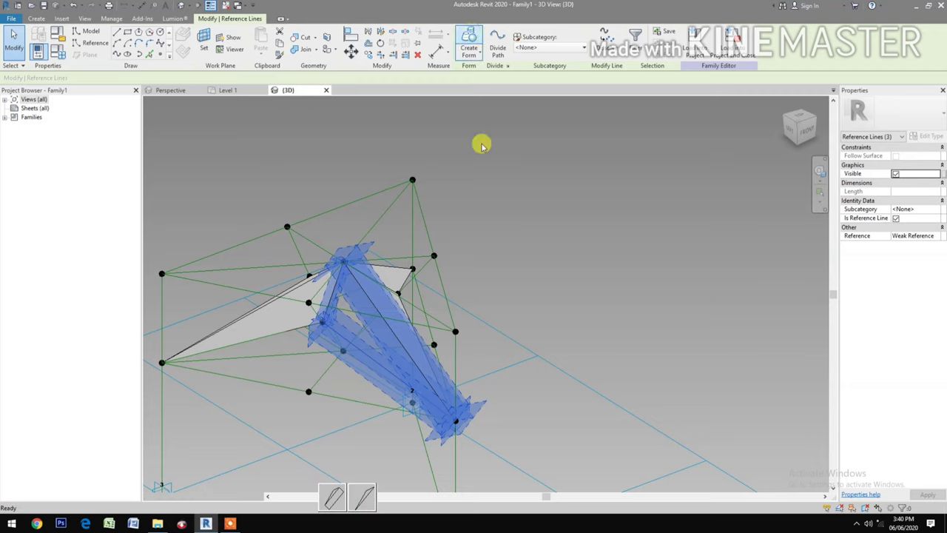
left_click(369, 505)
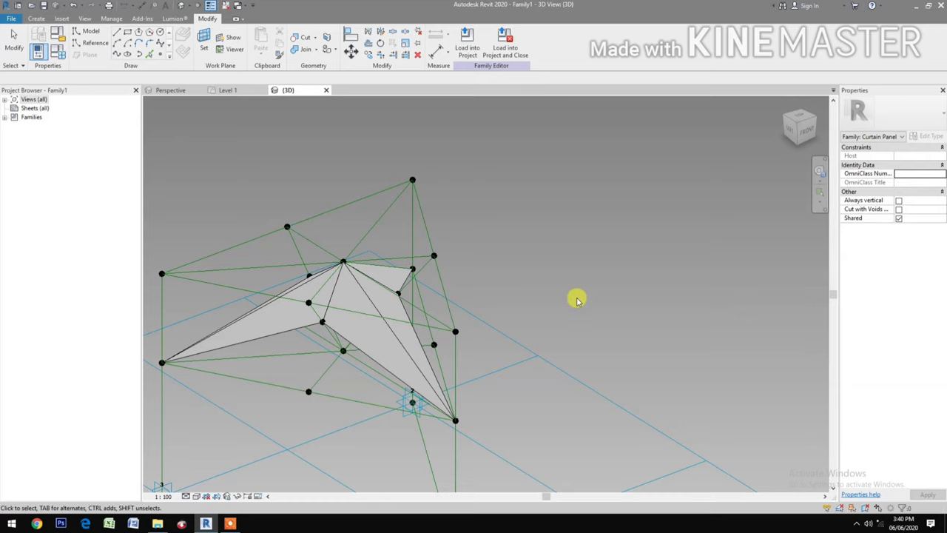
left_click(814, 118)
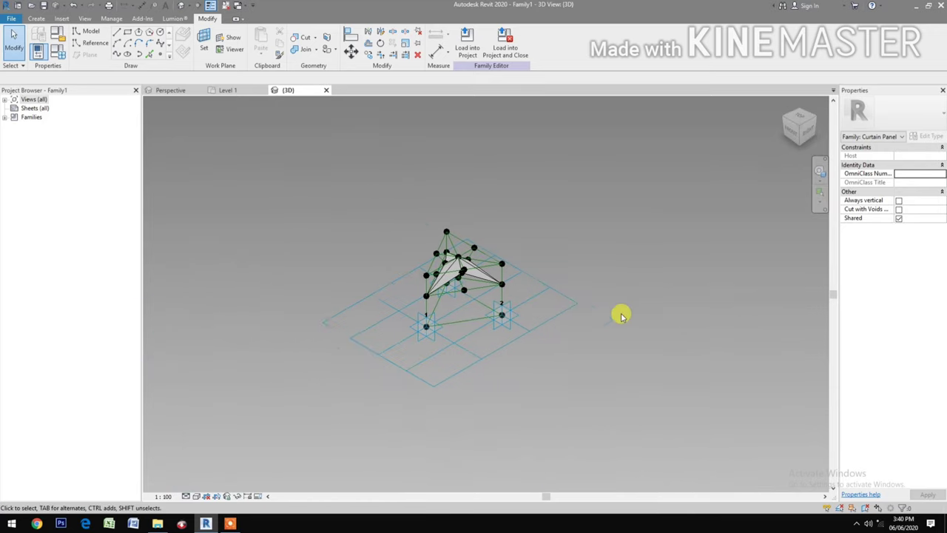
Step: Switch to the ViewCube top view, zoom and centre the panel, then open Family Types
left_click(791, 130)
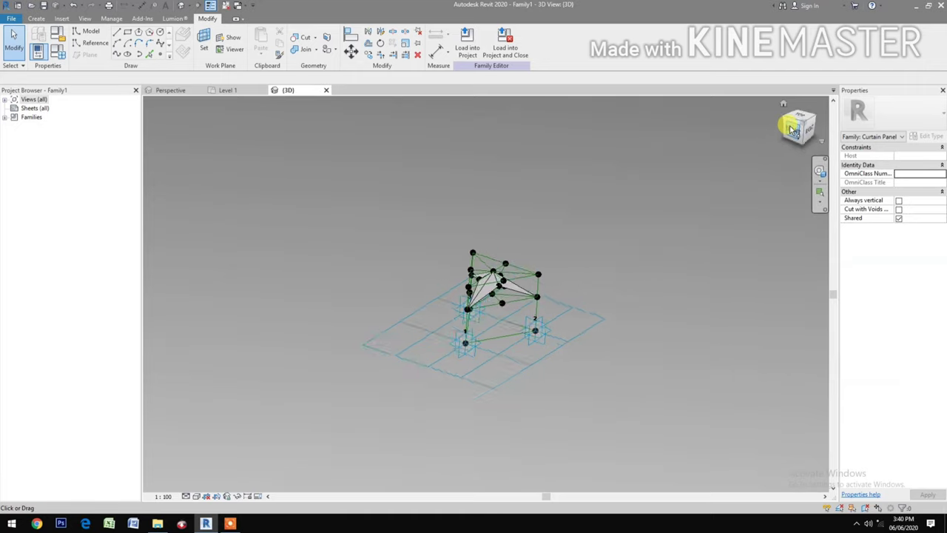
left_click(799, 111)
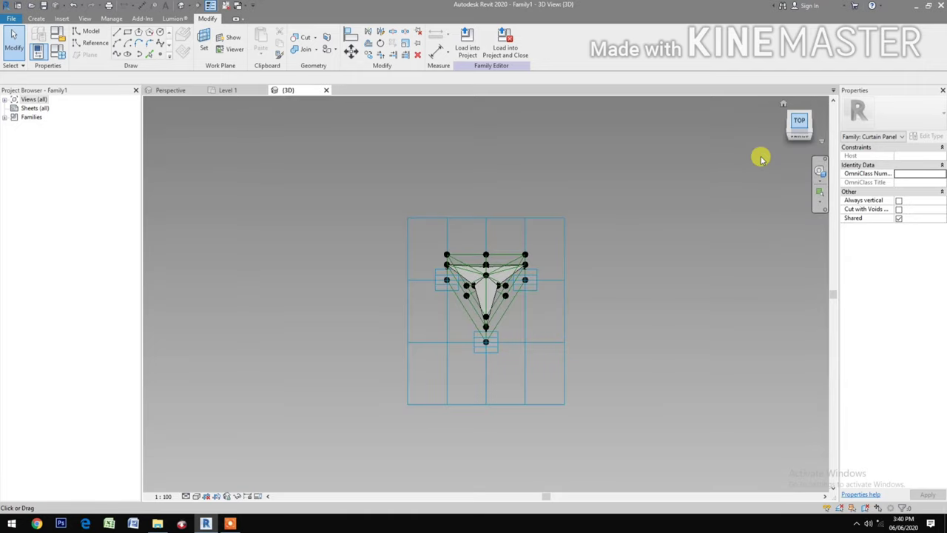
left_click(490, 279)
left_click(486, 294)
scroll(486, 293, "up", 3)
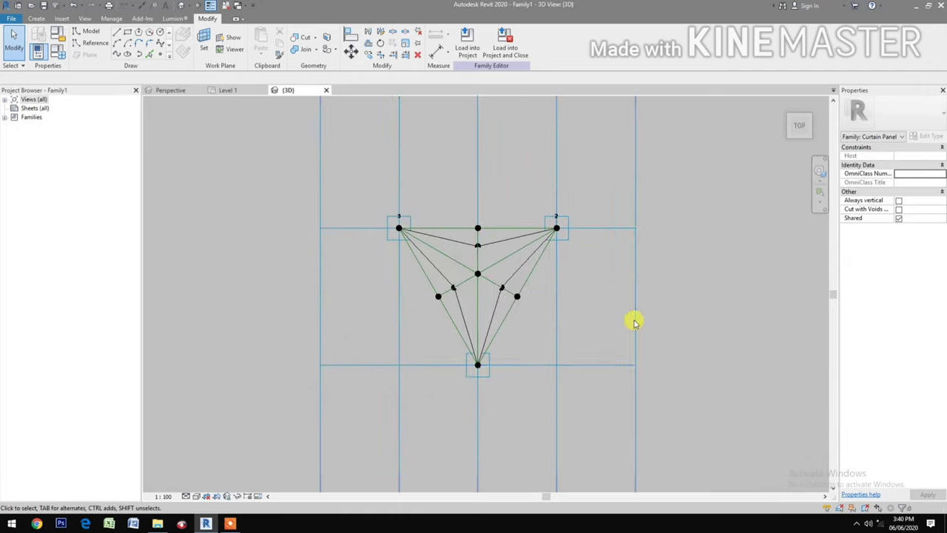
scroll(615, 309, "up", 1)
middle_click_drag(613, 309, 633, 344)
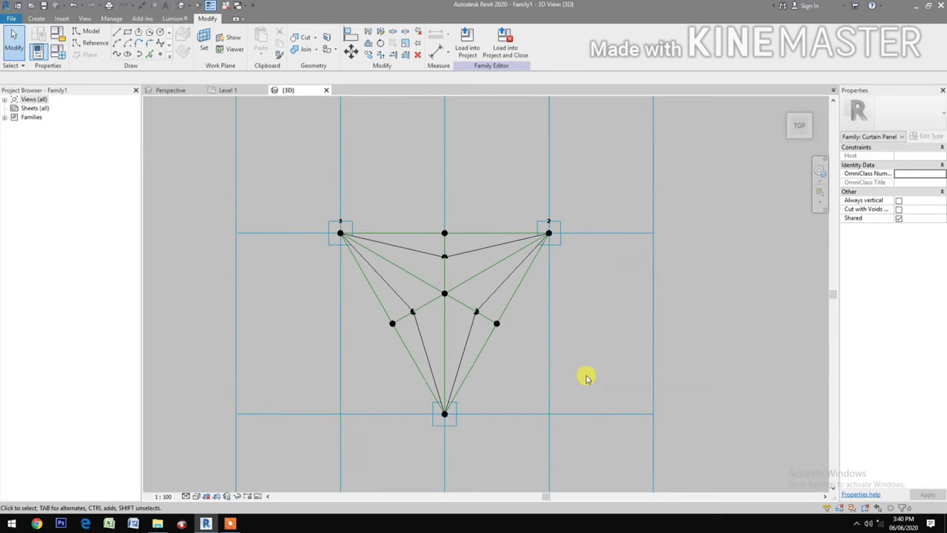
middle_click_drag(584, 376, 710, 367)
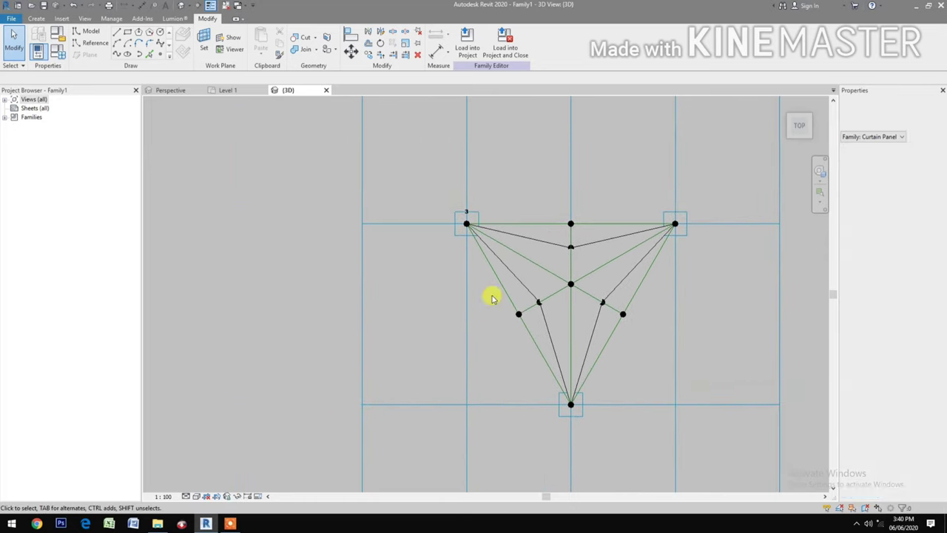
left_click(59, 54)
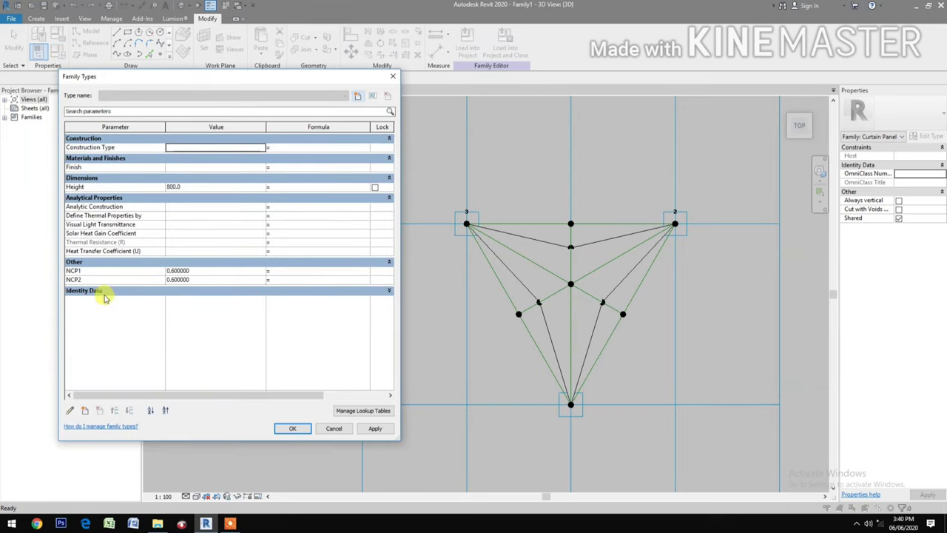
Step: Try NCP2 at 0.3, then set it to 0.8 and close Family Types
left_click(220, 281)
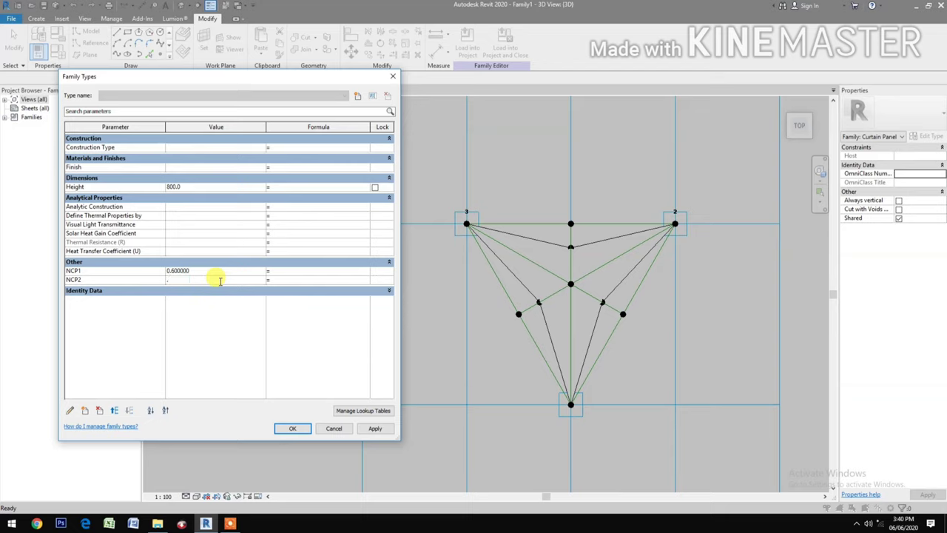
left_click(382, 433)
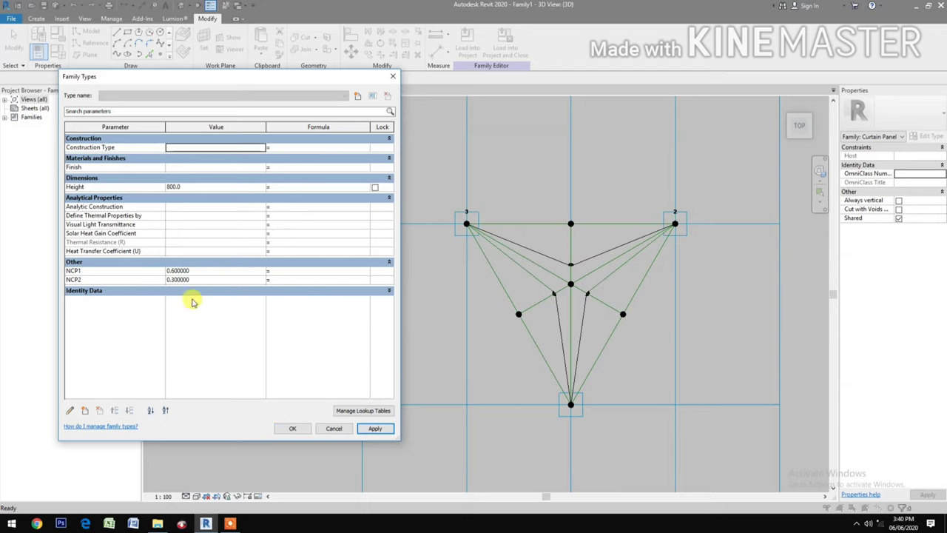
left_click(211, 278)
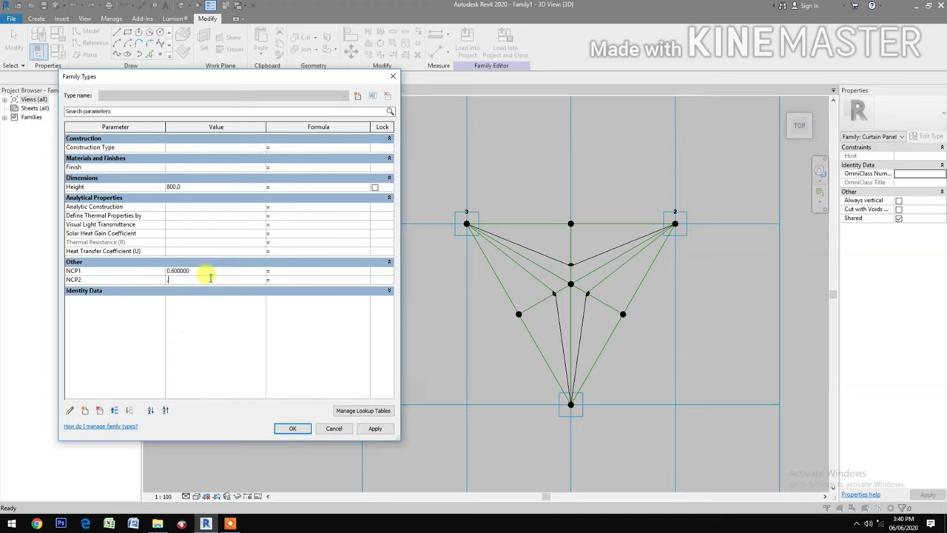
type(".8")
left_click(373, 432)
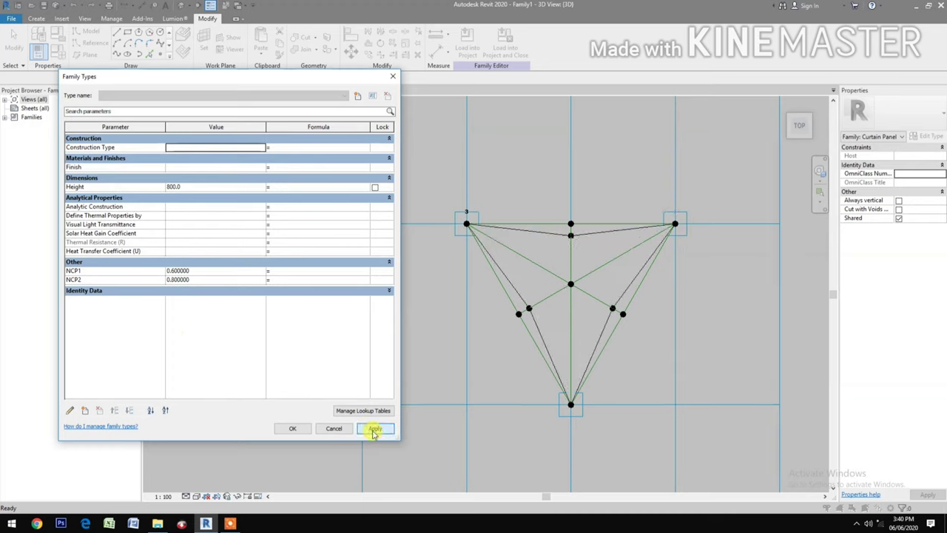
left_click(294, 428)
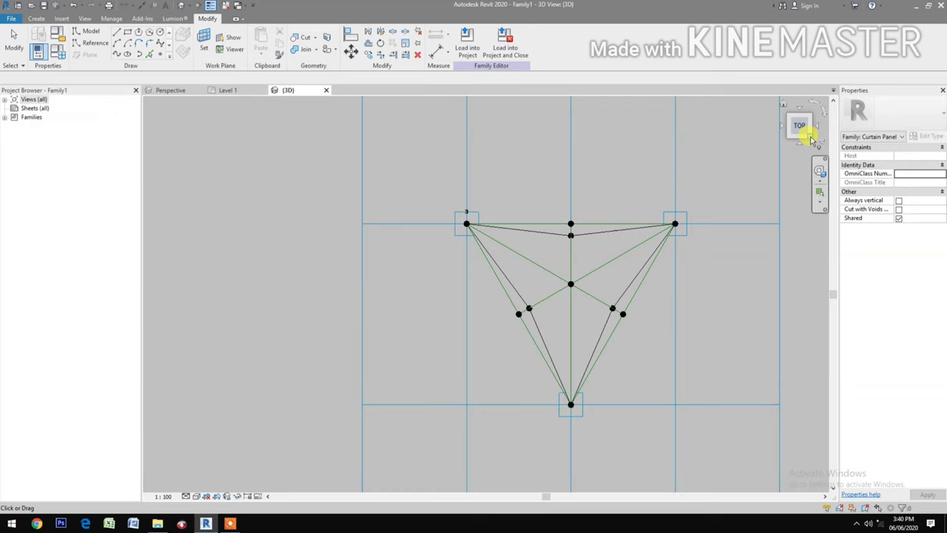
middle_click_drag(750, 197, 623, 363, "shift")
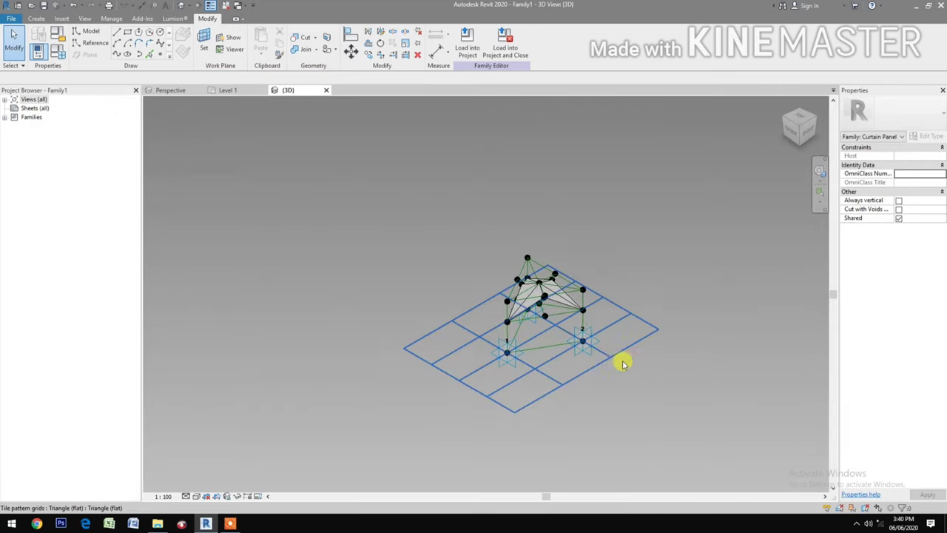
Step: Zoom in on the panel and reopen the Family Types dialog
scroll(560, 328, "up", 5)
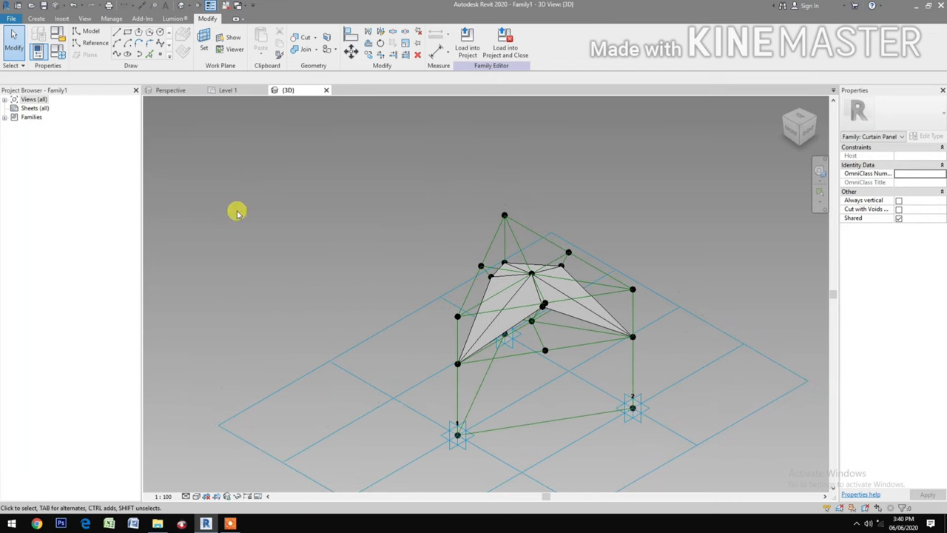
left_click(57, 52)
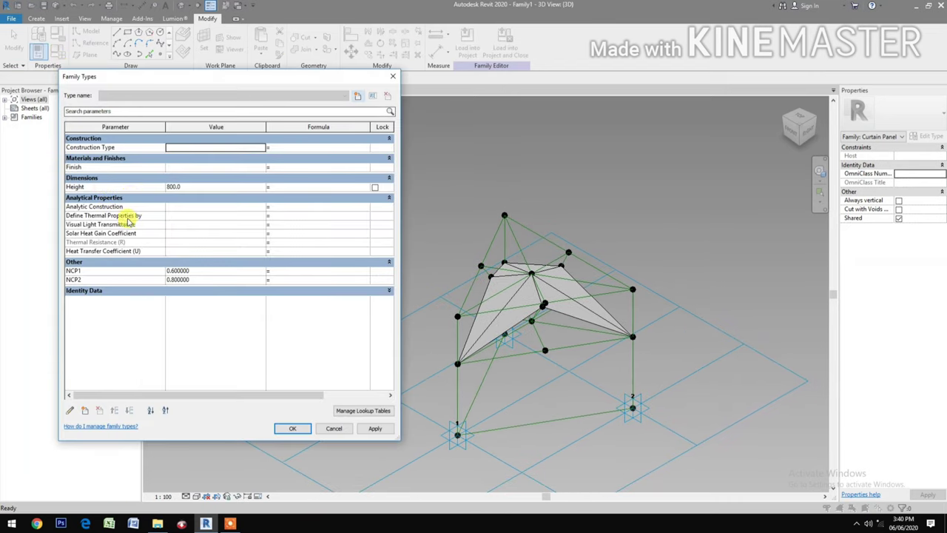
Step: Set Height to 500 and NCP1 and NCP2 to 0.5, applying each, then close Family Types
left_click(210, 187)
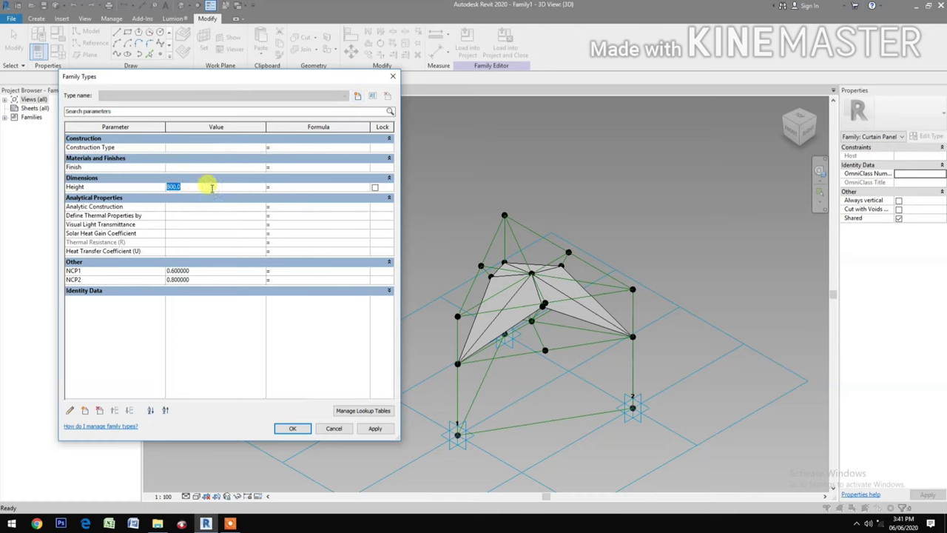
left_click(374, 429)
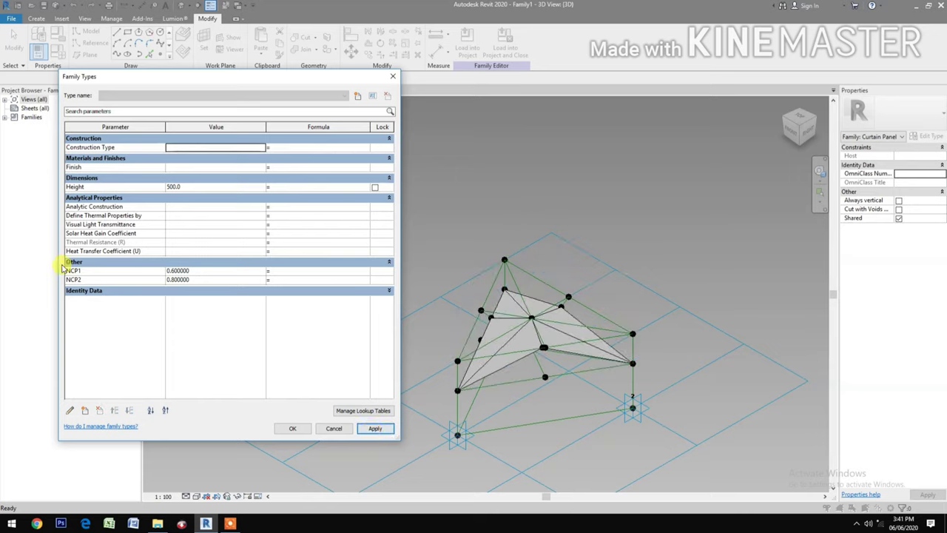
double_click(209, 272)
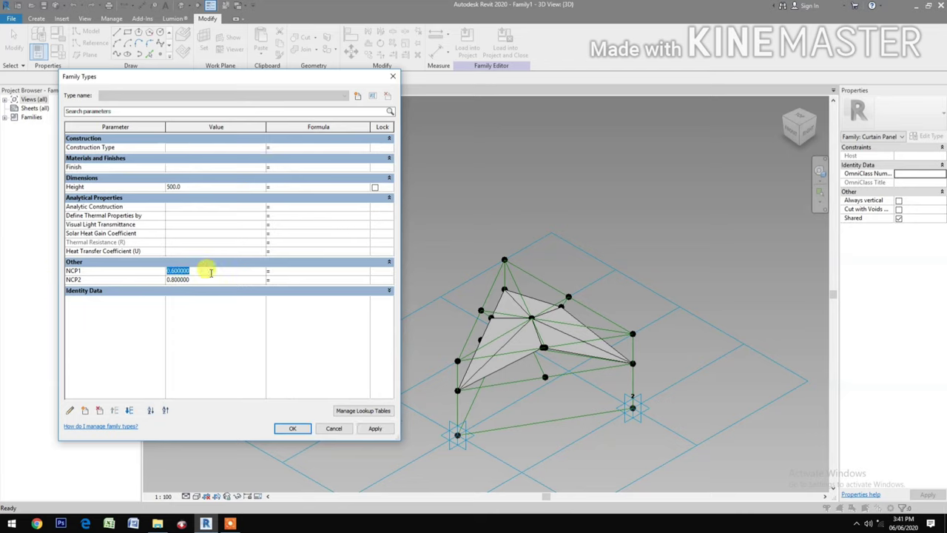
type(".5")
left_click(374, 430)
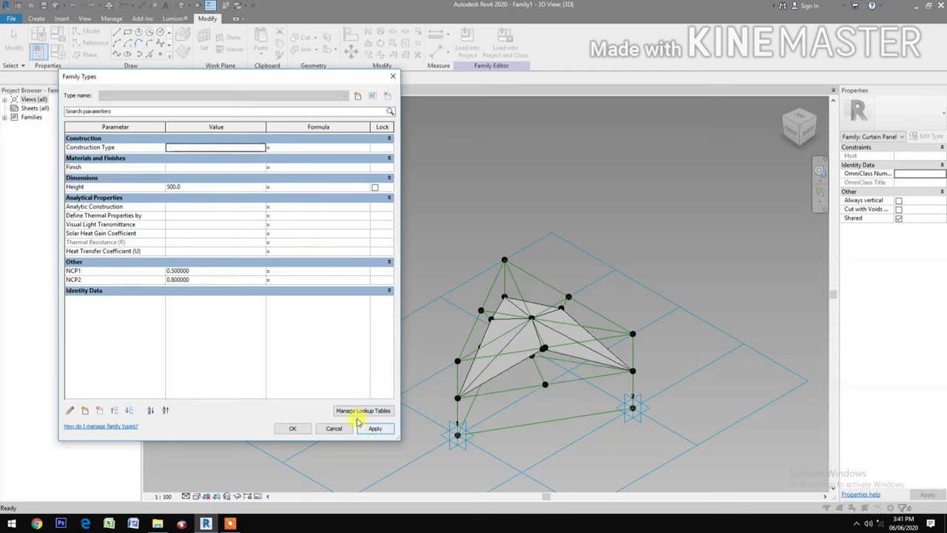
left_click(213, 279)
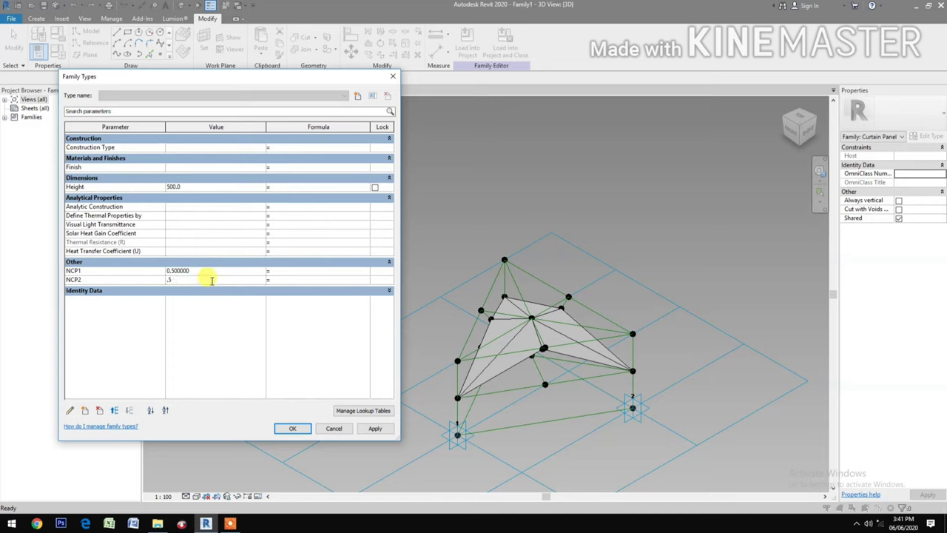
left_click(379, 428)
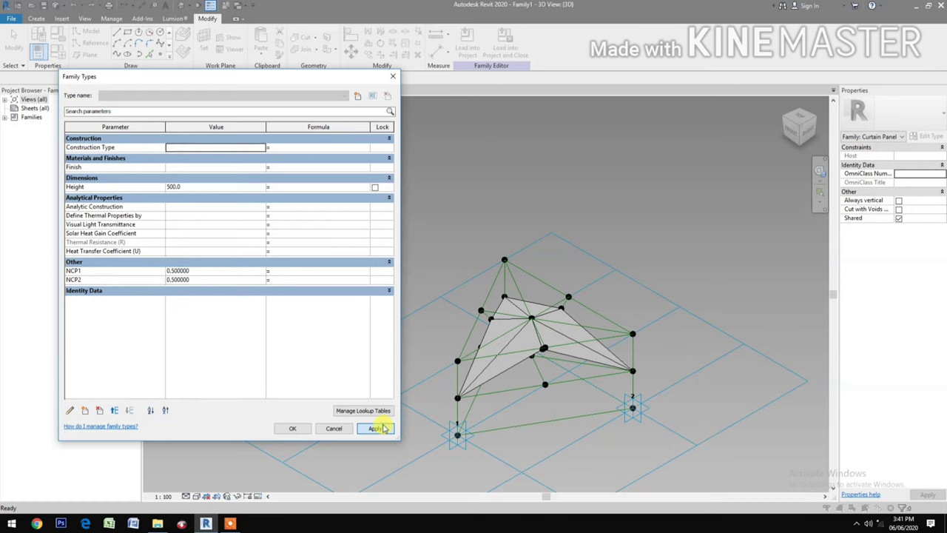
left_click(293, 430)
middle_click_drag(581, 461, 535, 423)
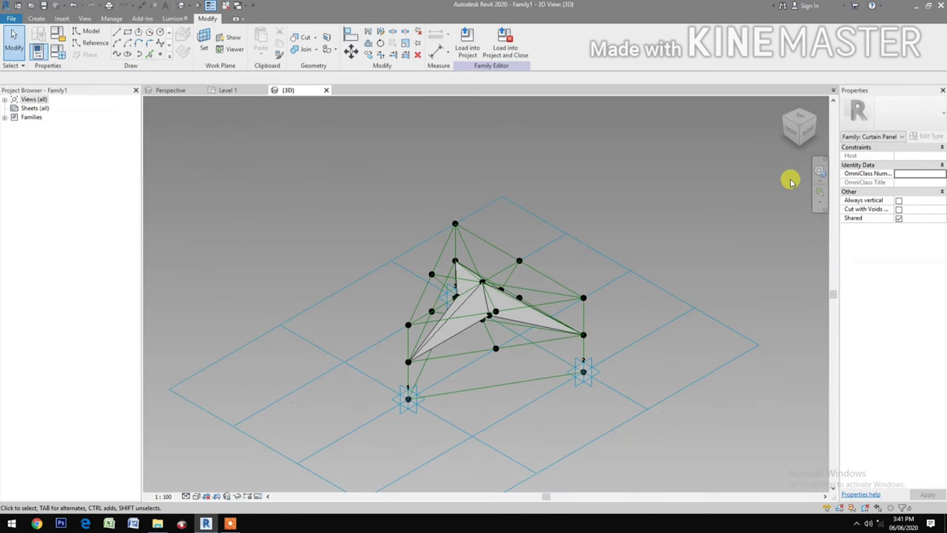
Step: Box-select the whole form and filter the selection to the Curtain Panels category only
left_click(819, 172)
left_click_drag(760, 219, 680, 227)
key("Escape")
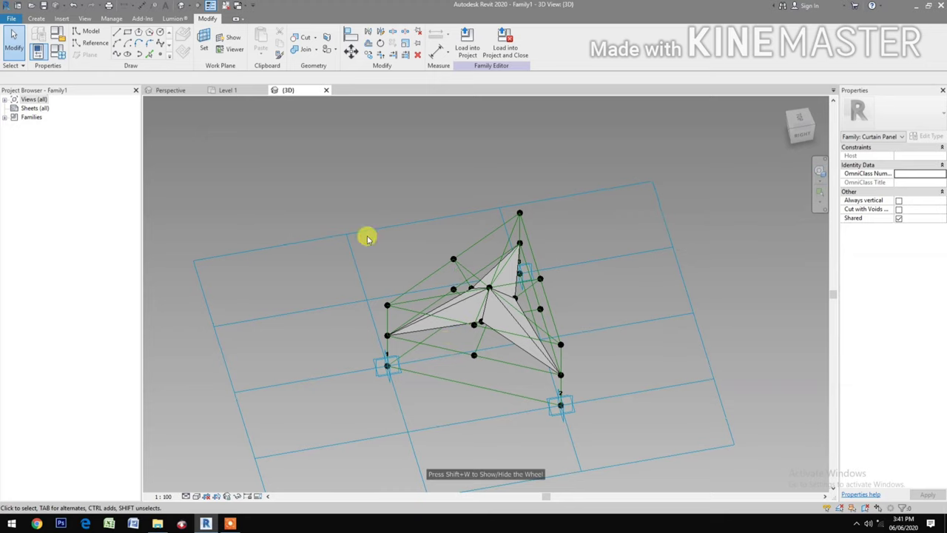
left_click_drag(344, 170, 592, 422)
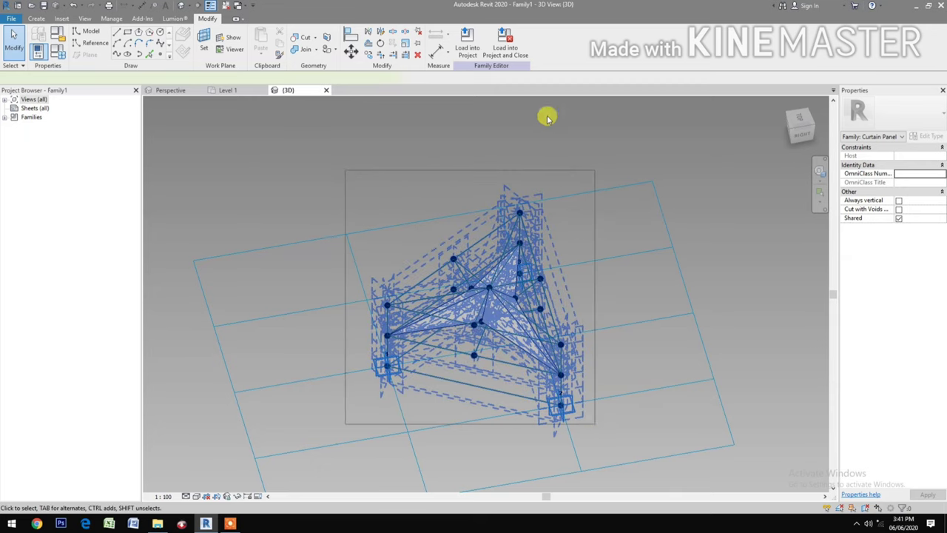
left_click(540, 53)
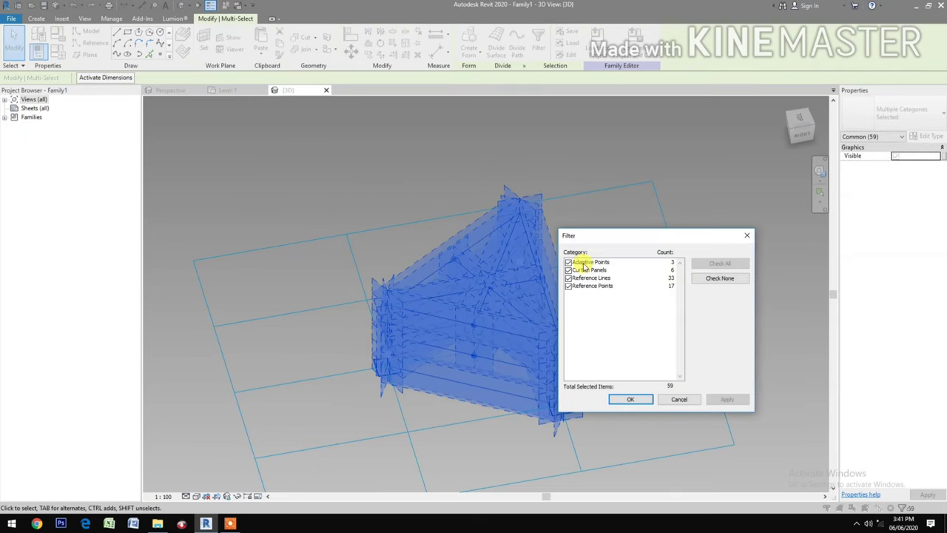
left_click(725, 280)
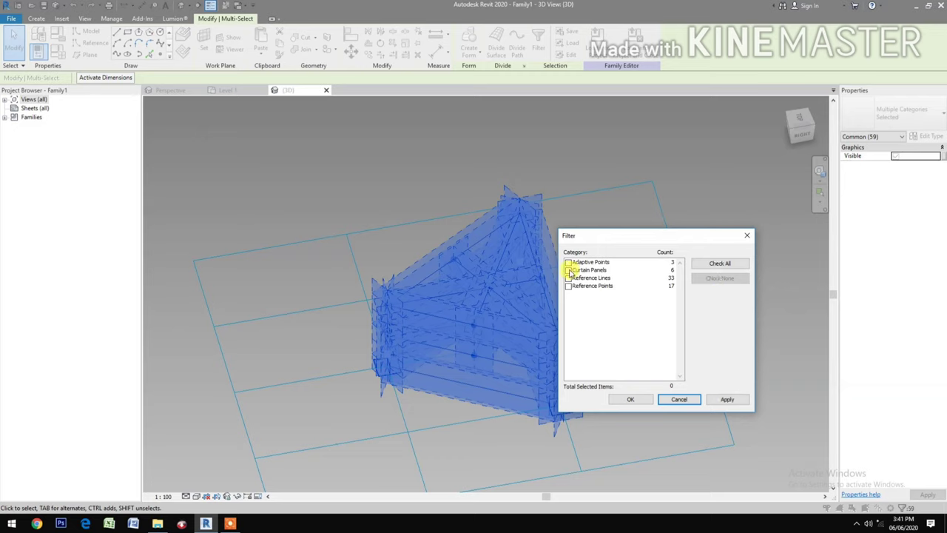
left_click(568, 270)
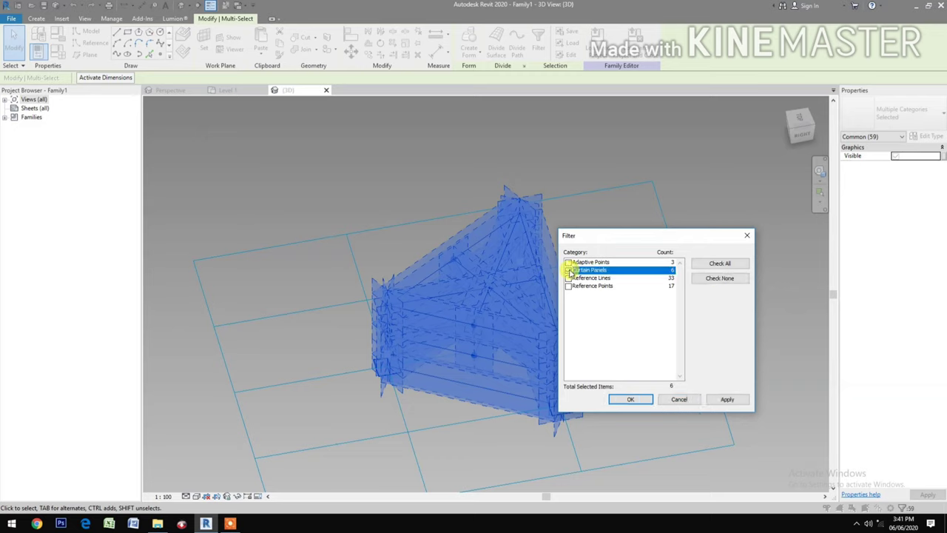
left_click(627, 400)
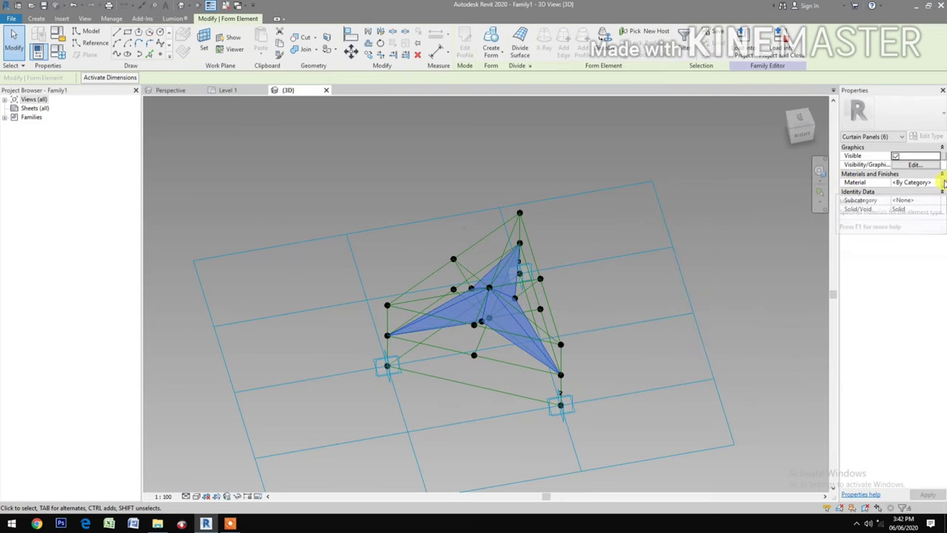
Step: Associate the curtain panel Material with a new type parameter named 'Material finish'
left_click(908, 183)
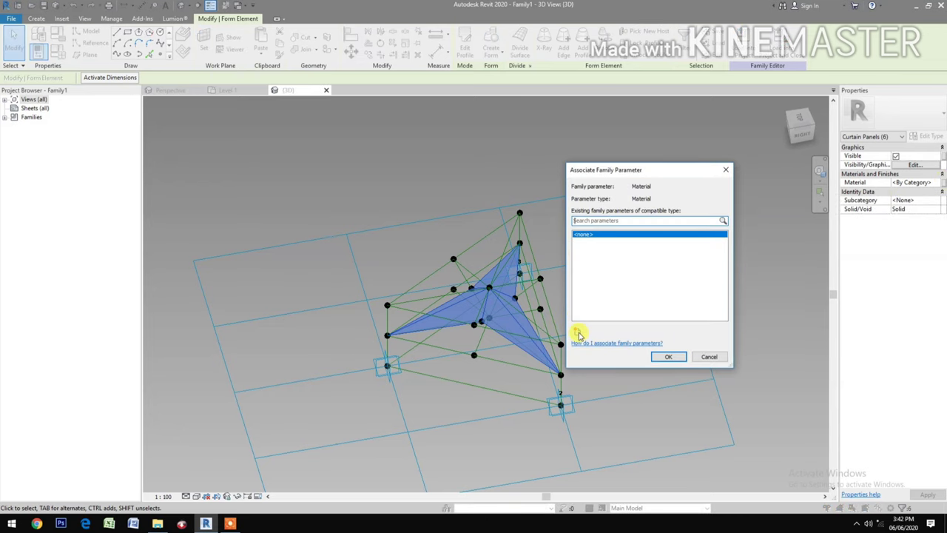
left_click(578, 332)
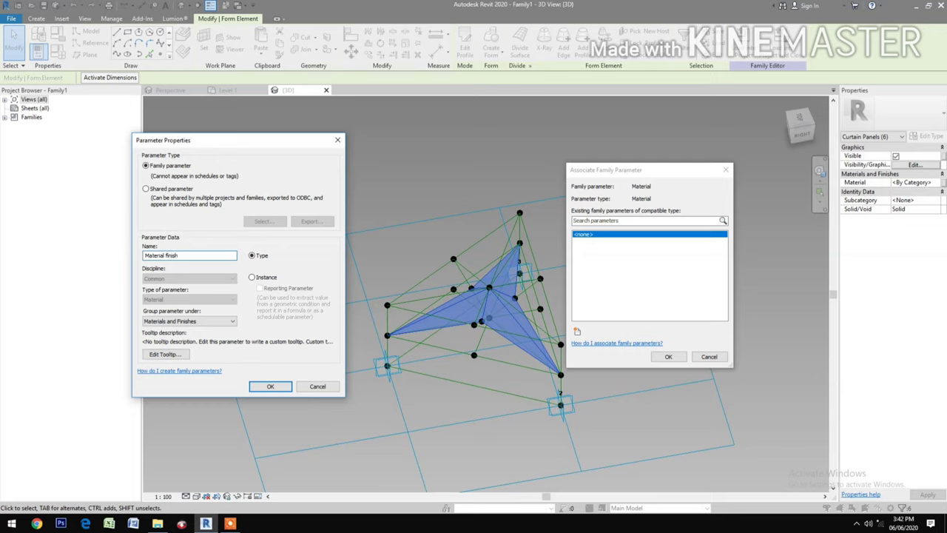
left_click(272, 386)
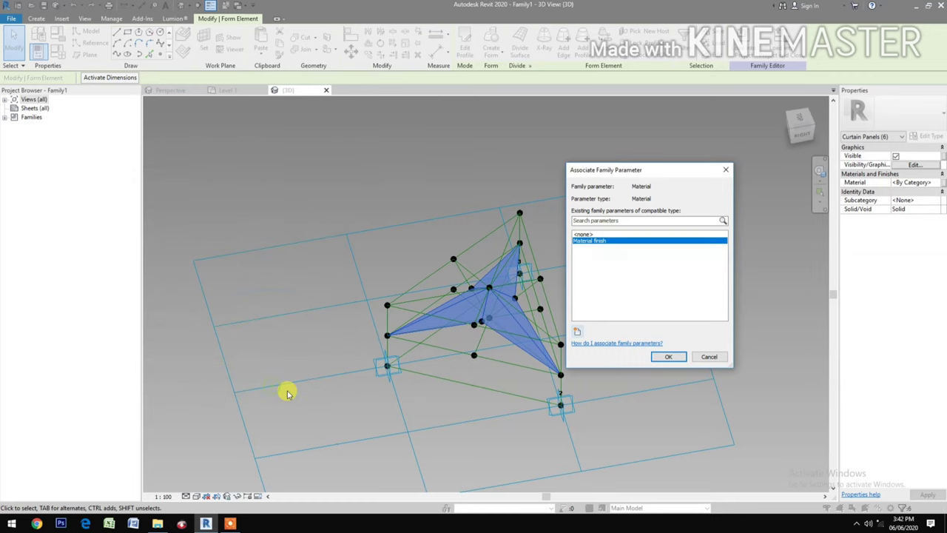
left_click(671, 356)
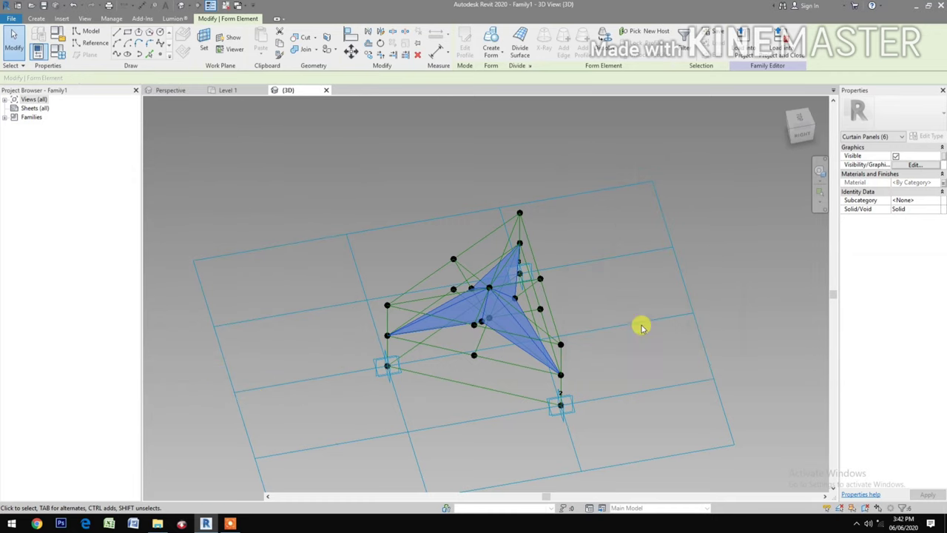
Step: Clear the panel selection and switch to an isometric view of the panel
left_click(618, 320)
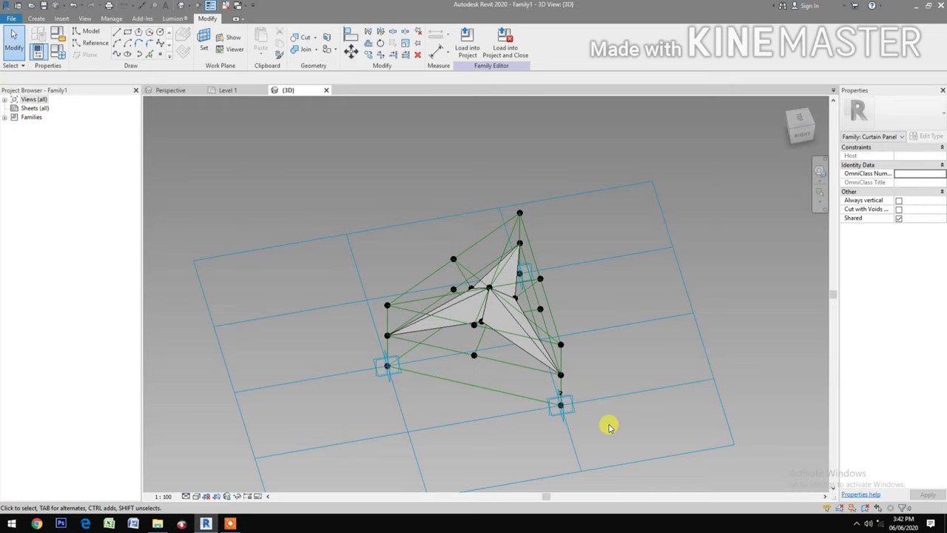
left_click(792, 129)
scroll(494, 375, "up", 2)
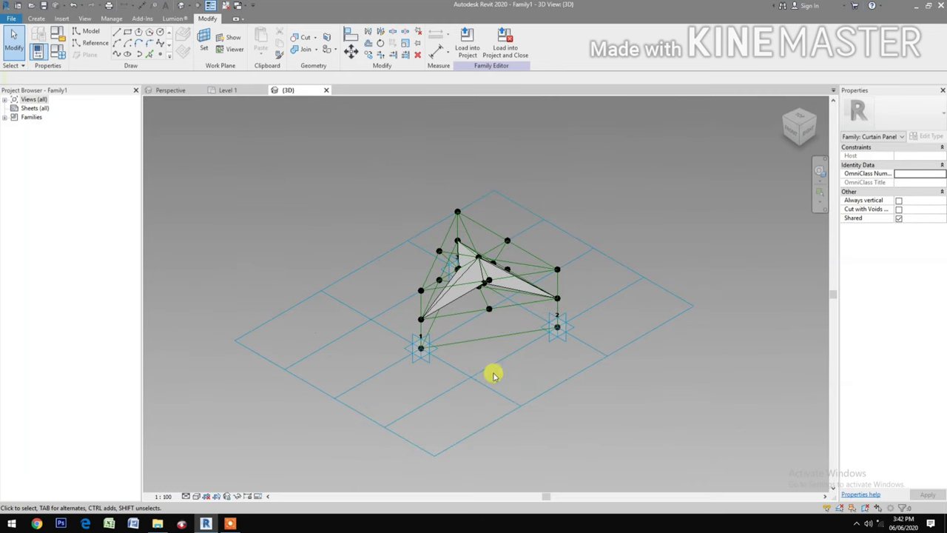
scroll(494, 378, "up", 1)
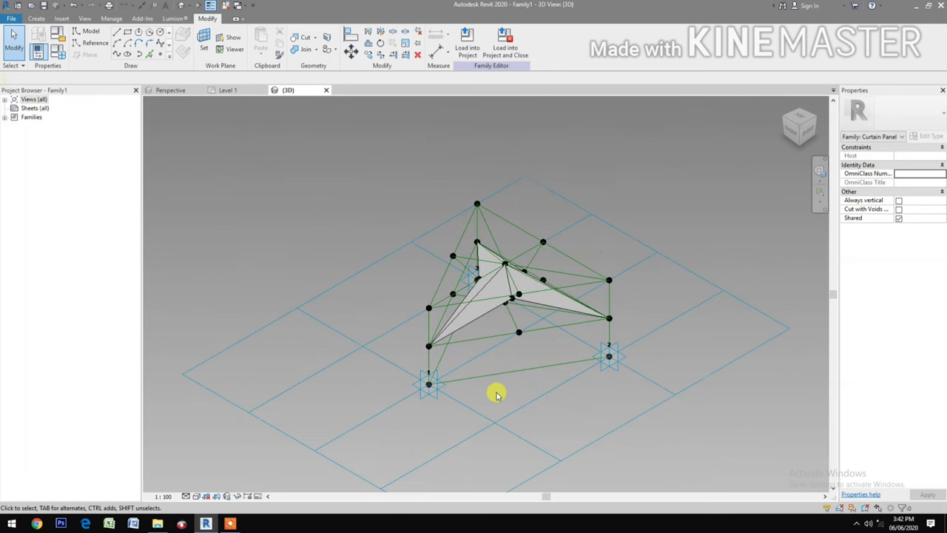
Step: In File Explorer, browse the work files' Generic Model folder and select Adaptive 2 Points Pipe 50.rfa
left_click(158, 525)
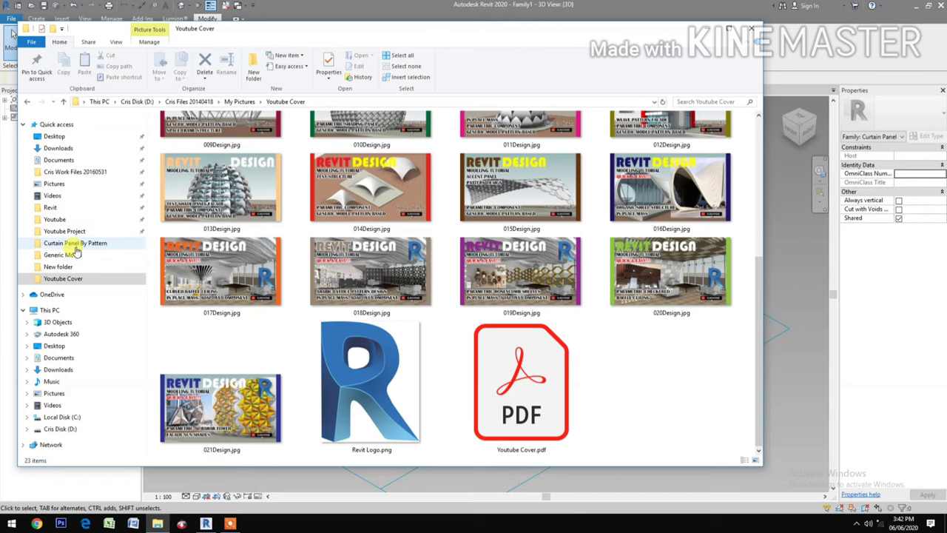
left_click(63, 171)
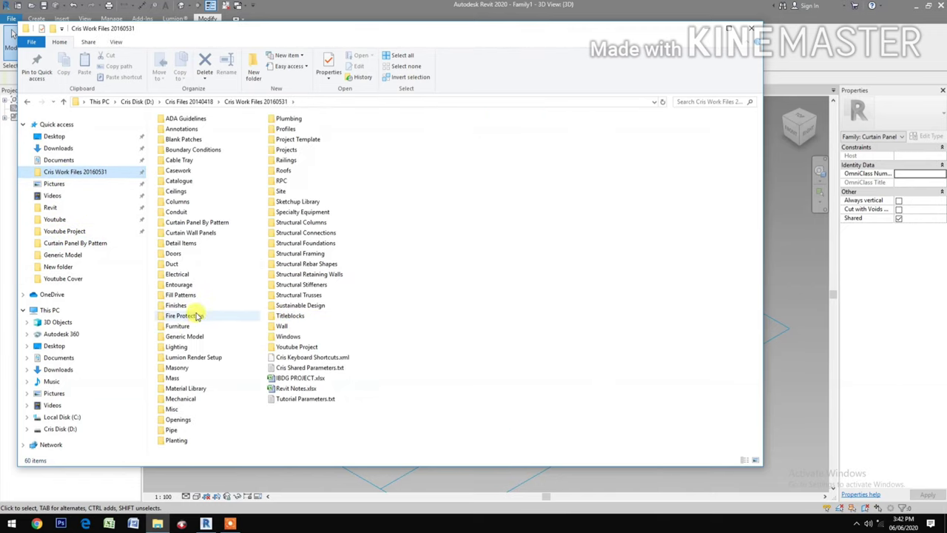
double_click(185, 337)
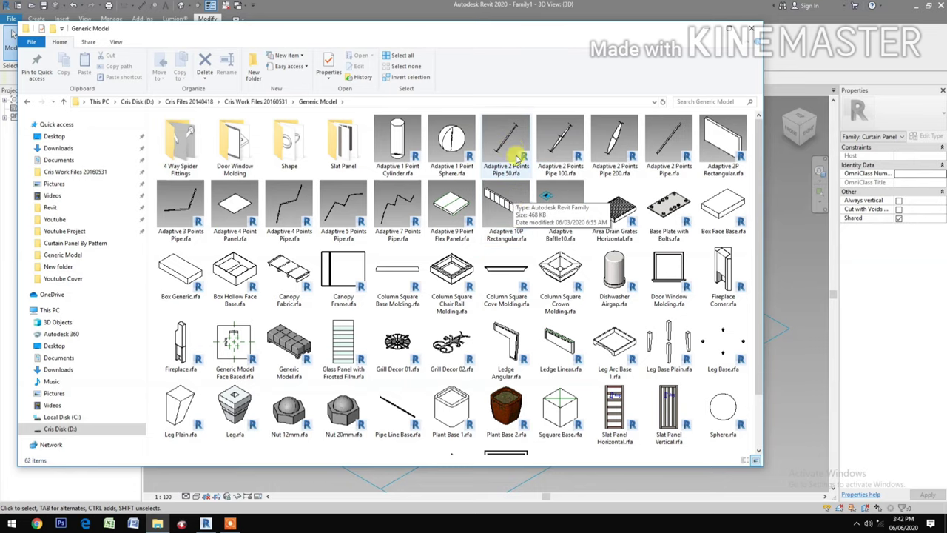
left_click(514, 147)
Step: Open Adaptive 2 Points Pipe 50.rfa and load it into Family1 only, leaving out 021Design.rte
double_click(515, 146)
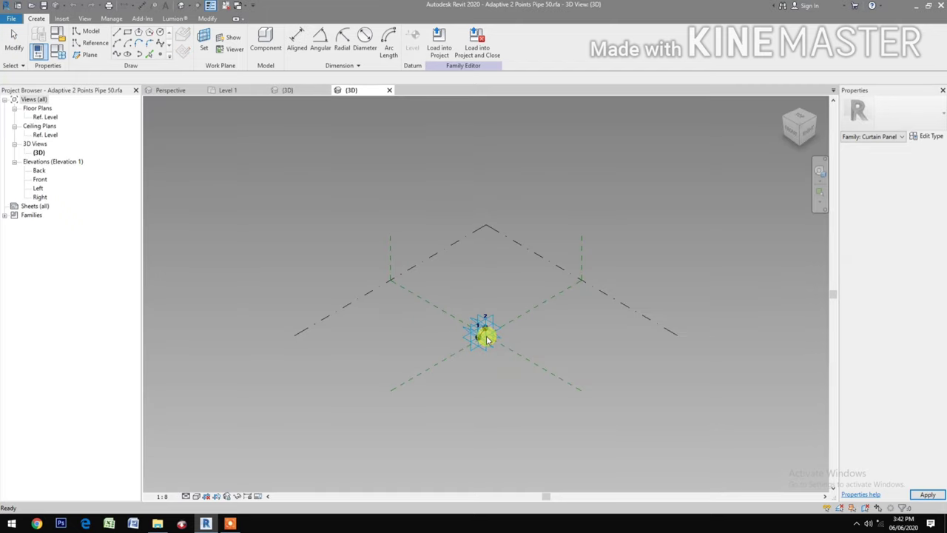
scroll(485, 337, "up", 8)
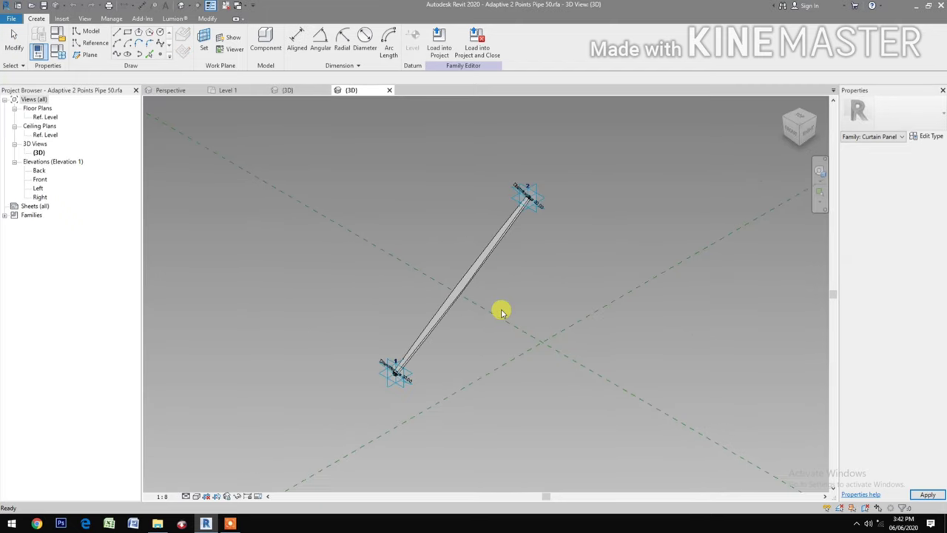
left_click(476, 58)
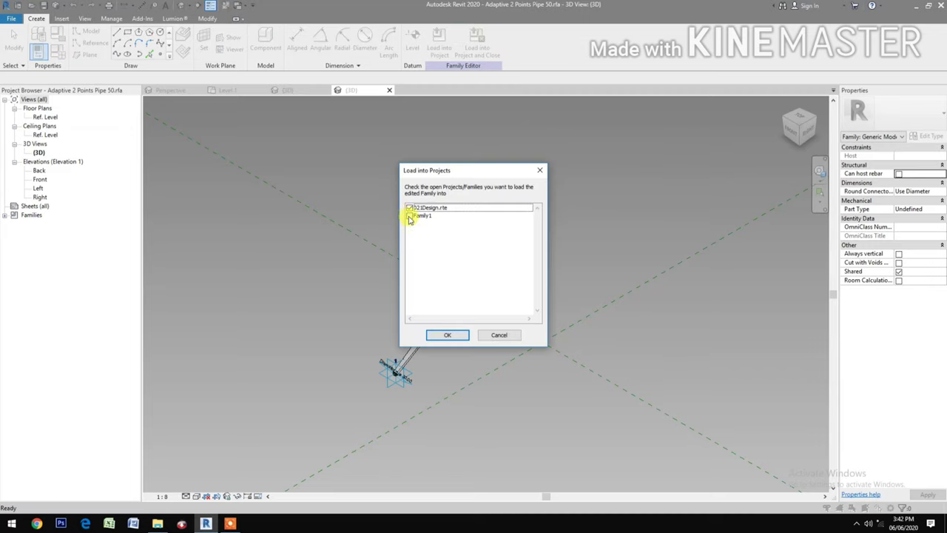
left_click(409, 215)
left_click(409, 208)
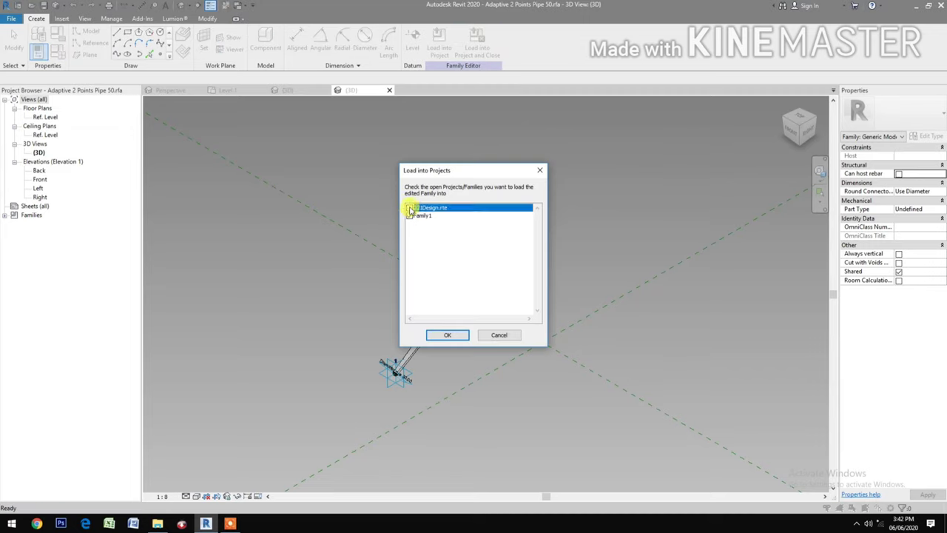
left_click(436, 336)
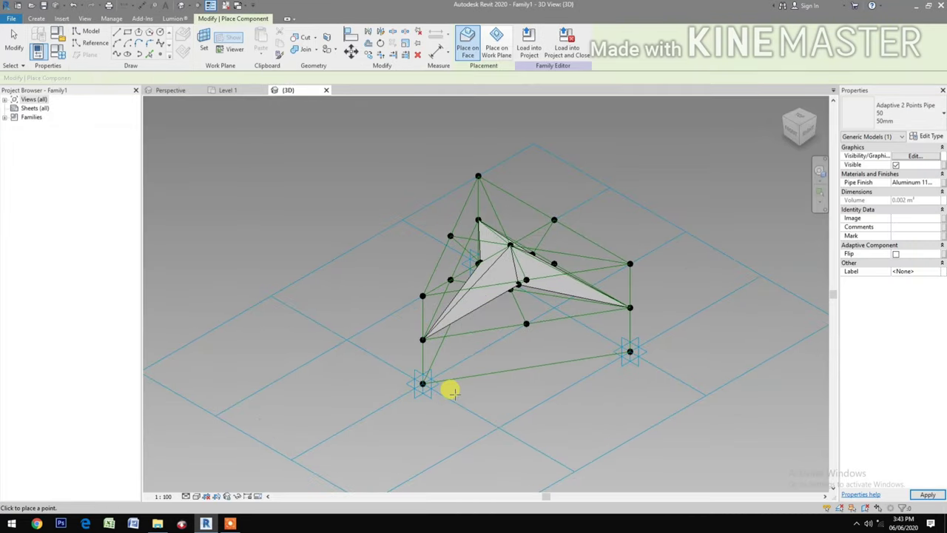
Step: Place 50mm pipes from the grid points up to the panel's left and right corners
scroll(451, 391, "up", 3)
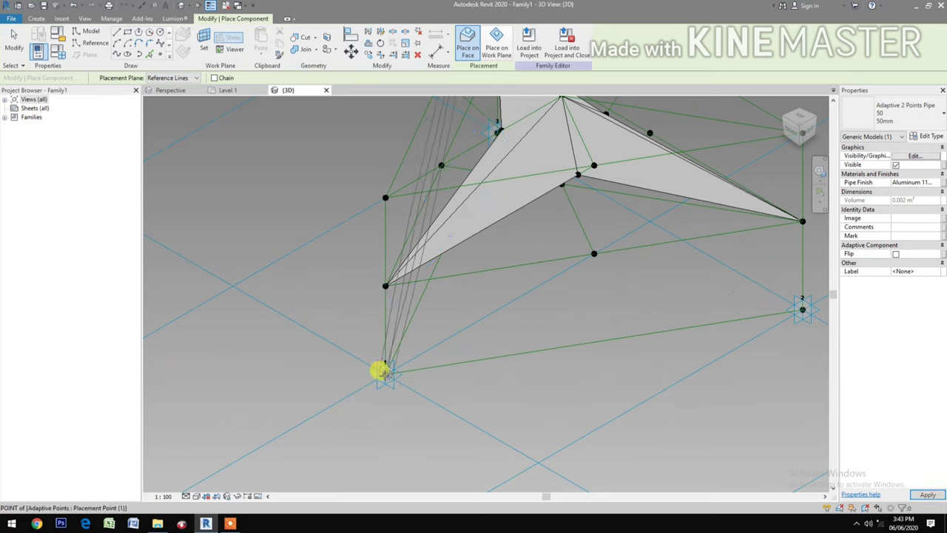
left_click(384, 373)
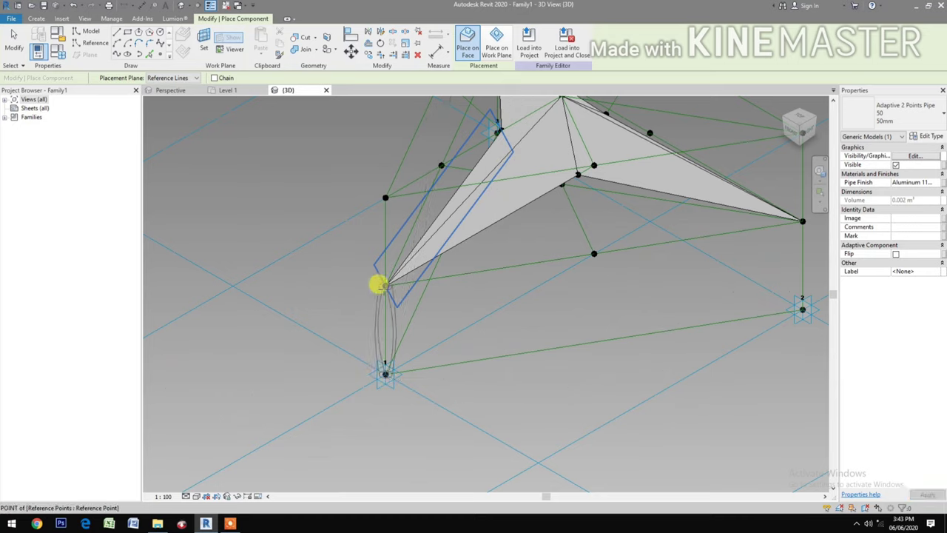
left_click(380, 284)
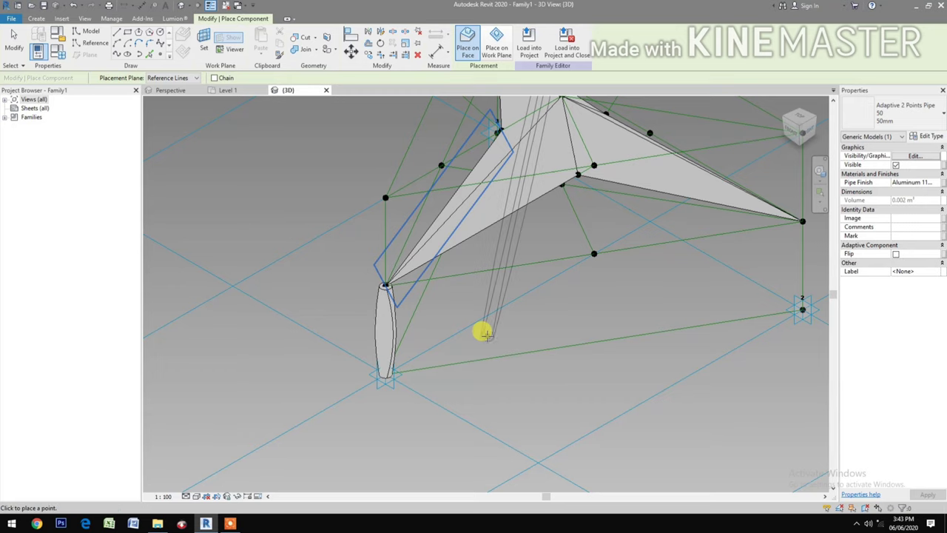
scroll(486, 353, "down", 2)
middle_click_drag(497, 361, 384, 368)
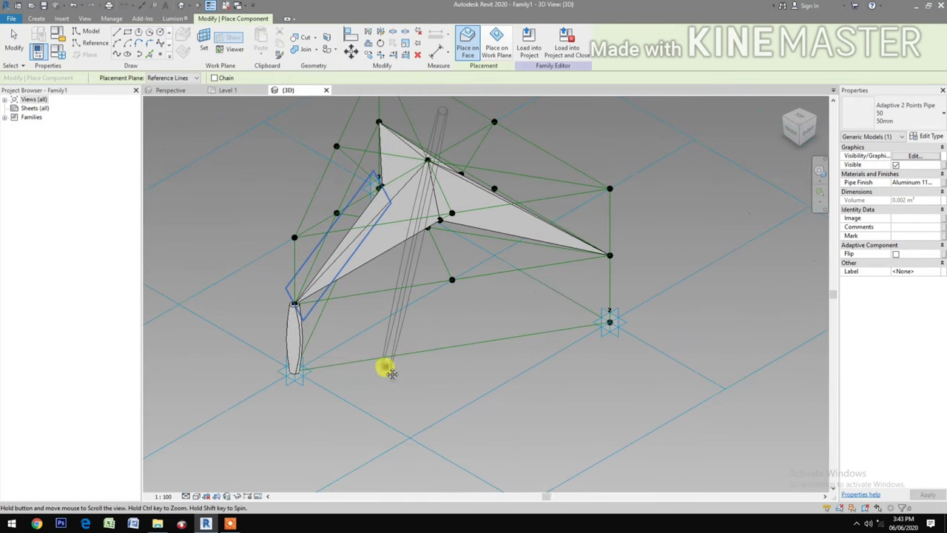
left_click(606, 320)
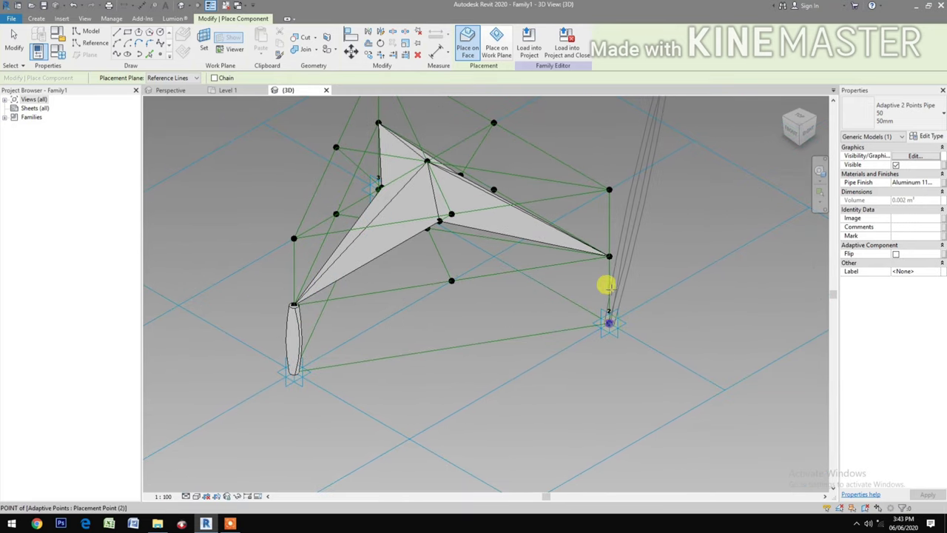
left_click(604, 255)
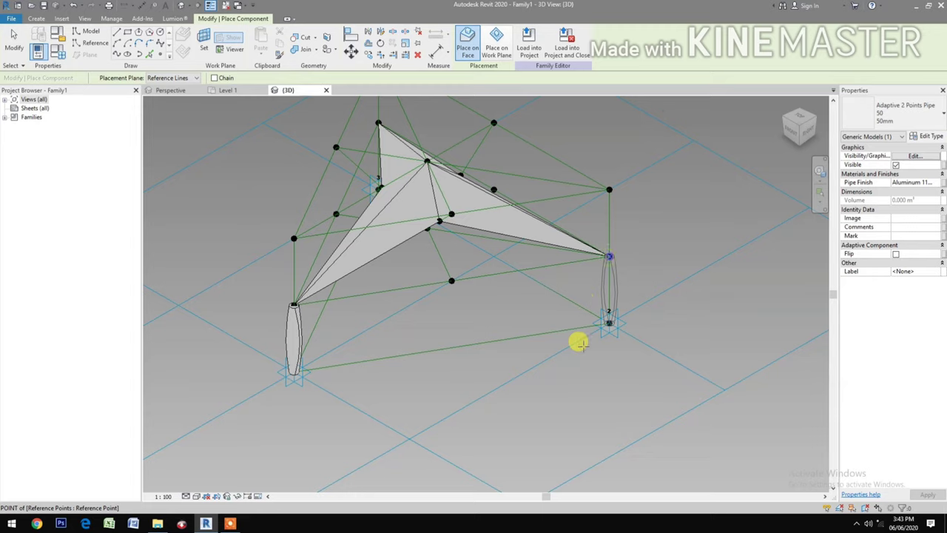
key("Escape")
key("Escape")
Step: Pick the 50mm pipe type from the Project Browser and place a pipe at the third corner
left_click(778, 129)
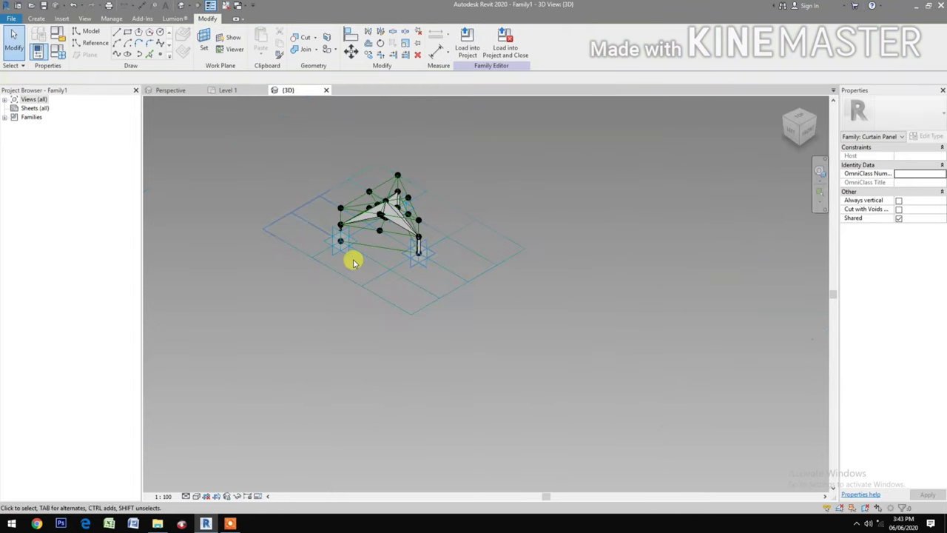
scroll(402, 296, "up", 5)
scroll(456, 391, "up", 1)
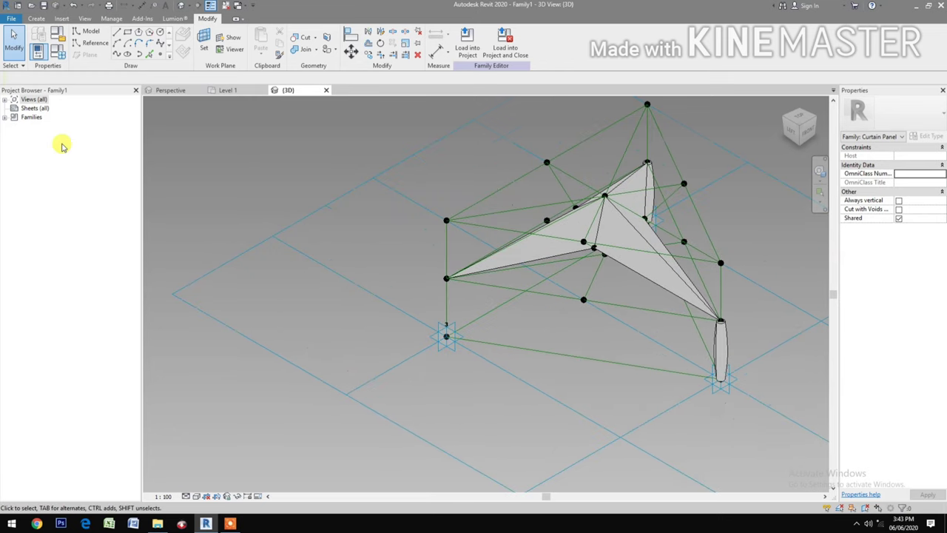
left_click(5, 117)
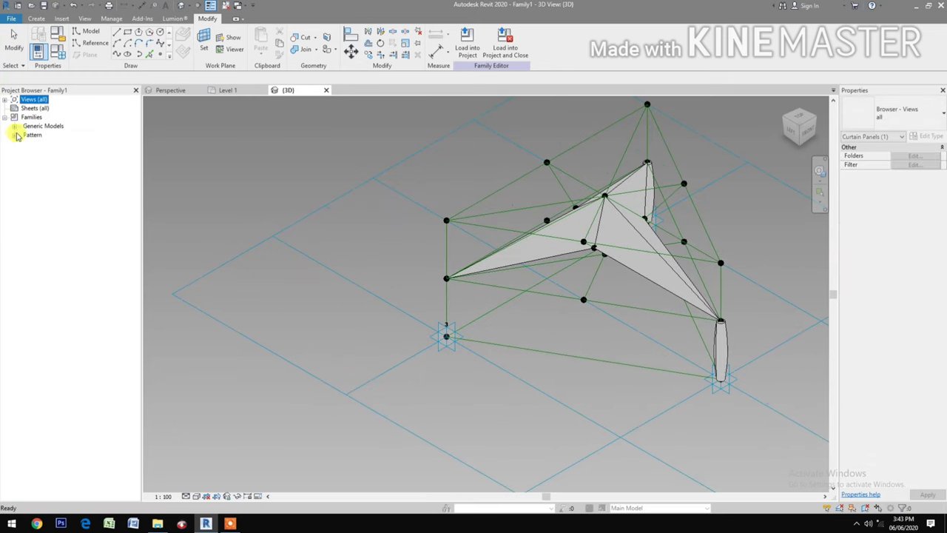
left_click(14, 126)
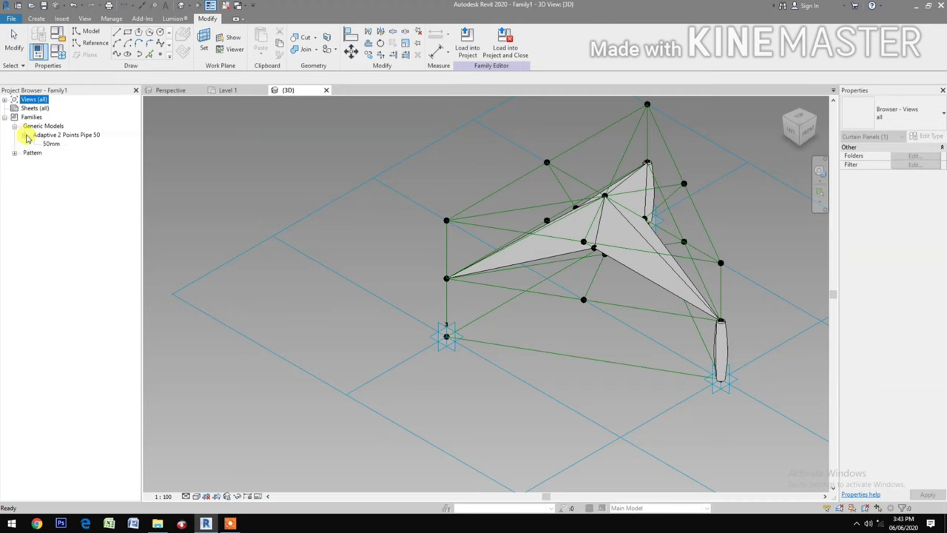
left_click(51, 144)
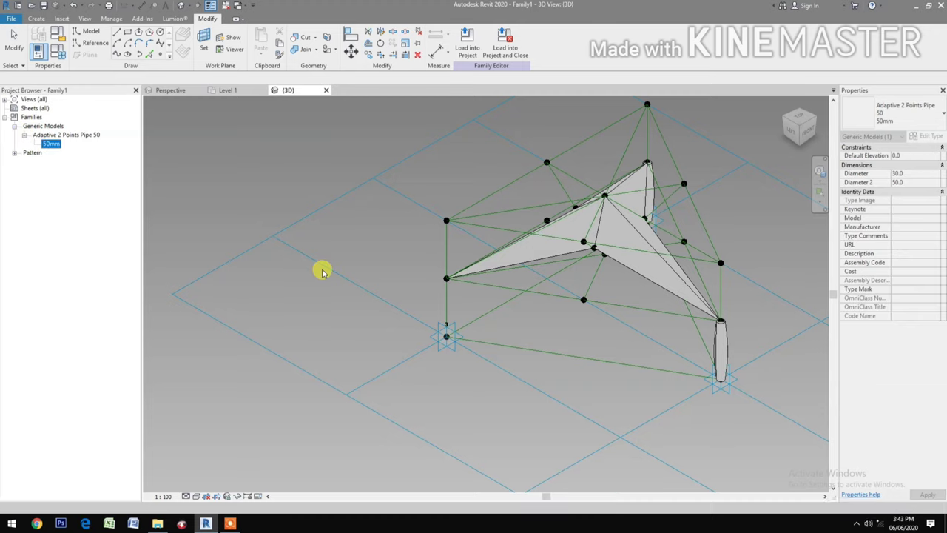
left_click_drag(322, 271, 317, 264)
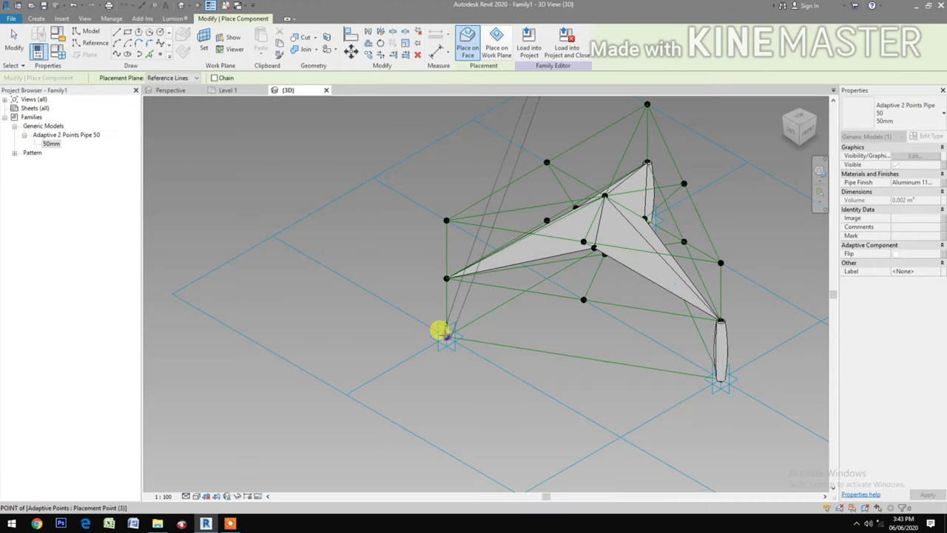
left_click(443, 334)
left_click(442, 275)
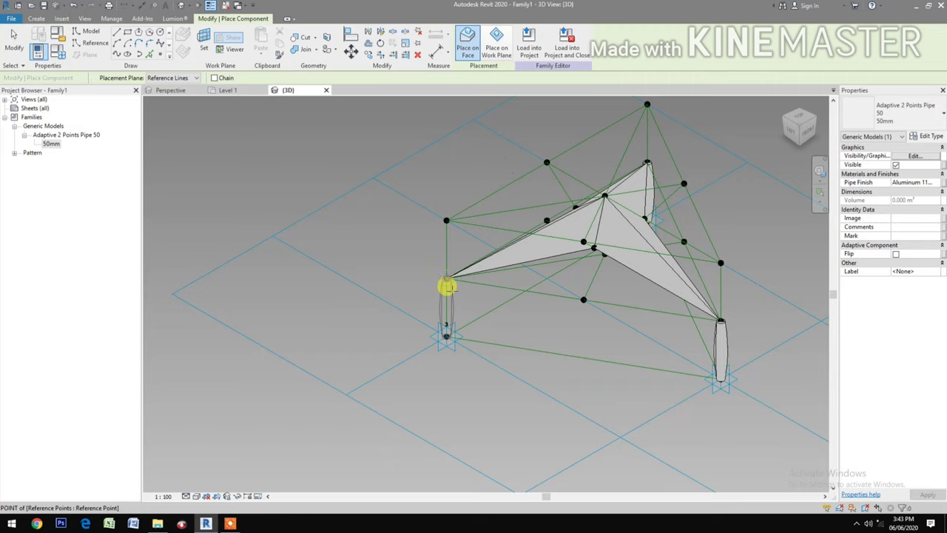
key("Escape")
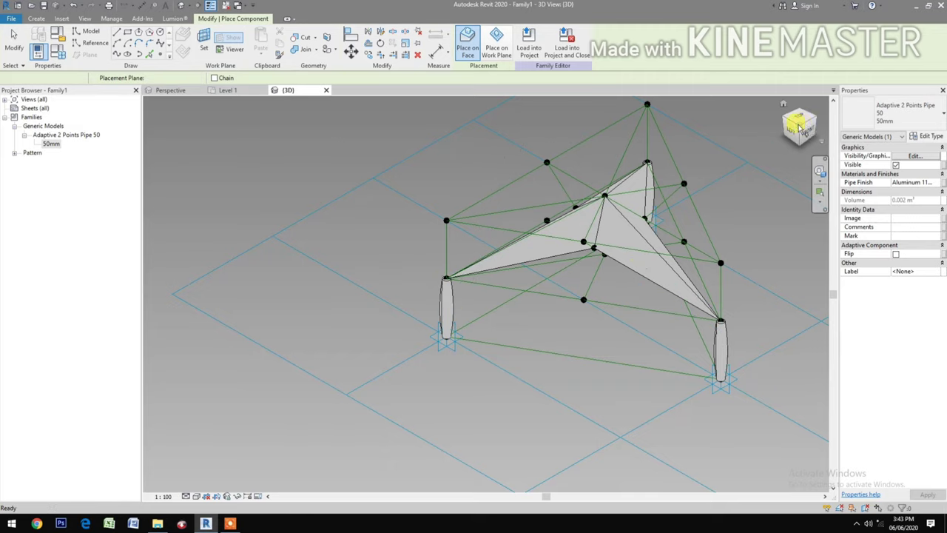
key("Escape")
Step: Open Family Types and apply a Height of 1000 to flex the panel
scroll(728, 329, "down", 3)
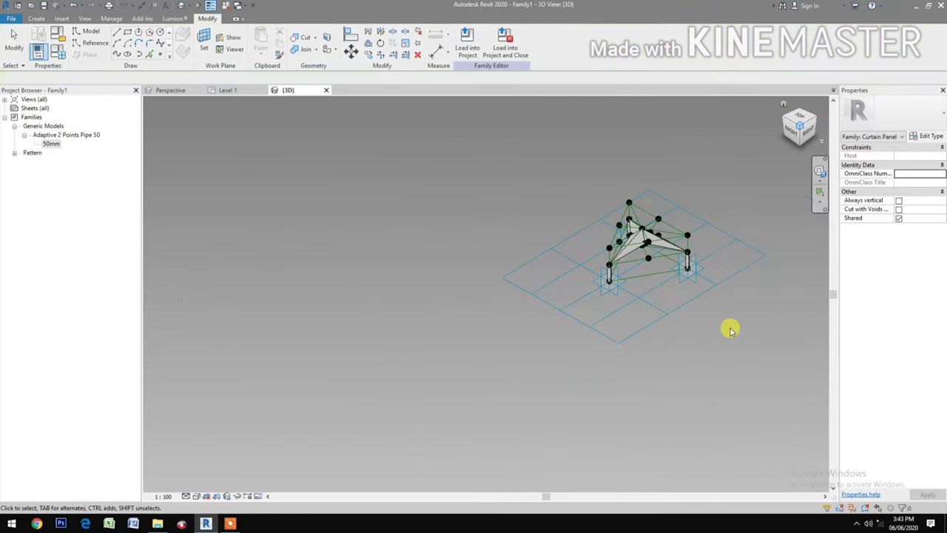
scroll(662, 273, "up", 5)
middle_click_drag(511, 395, 656, 318)
left_click(64, 54)
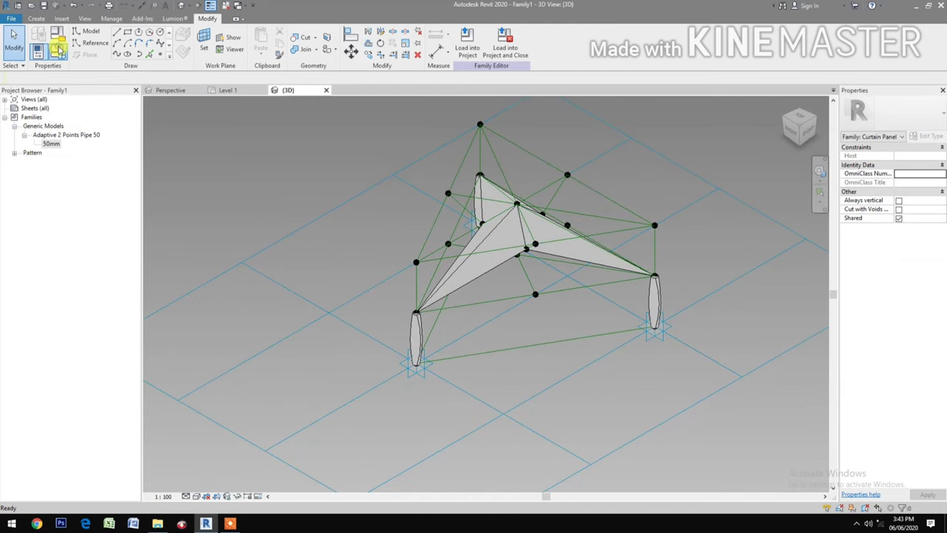
left_click_drag(257, 68, 211, 64)
left_click(159, 191)
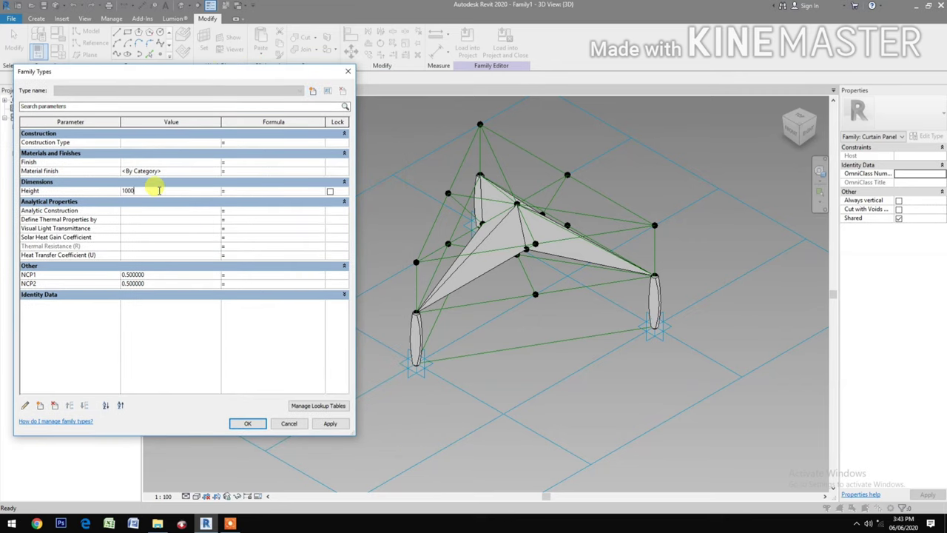
key("BackSpace")
left_click(329, 424)
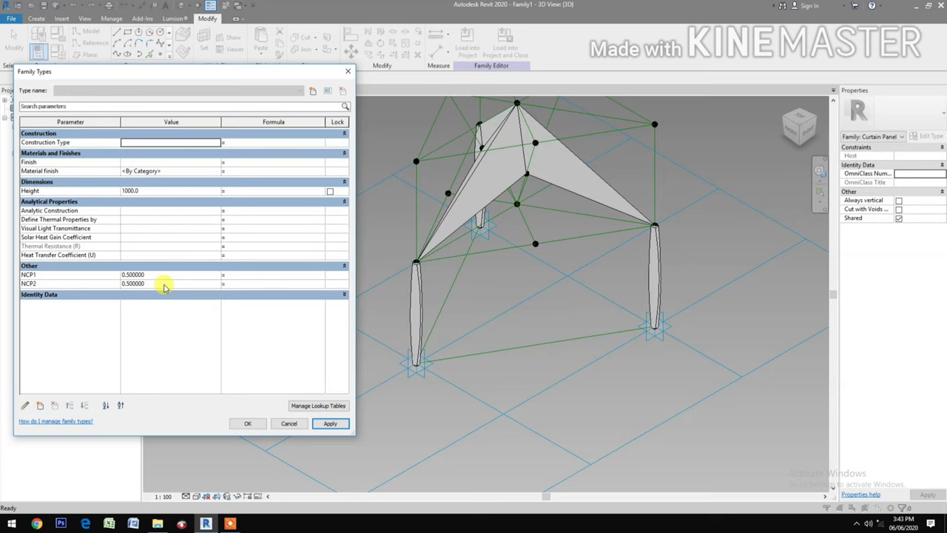
Step: Flex Height to 800, then settle on 500 and accept the Family Types changes
left_click(157, 190)
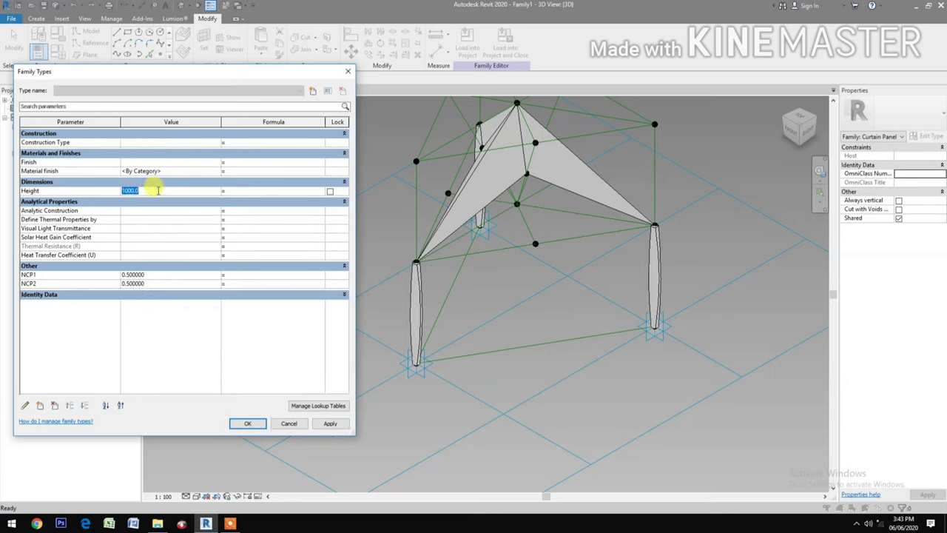
type("800")
left_click(329, 423)
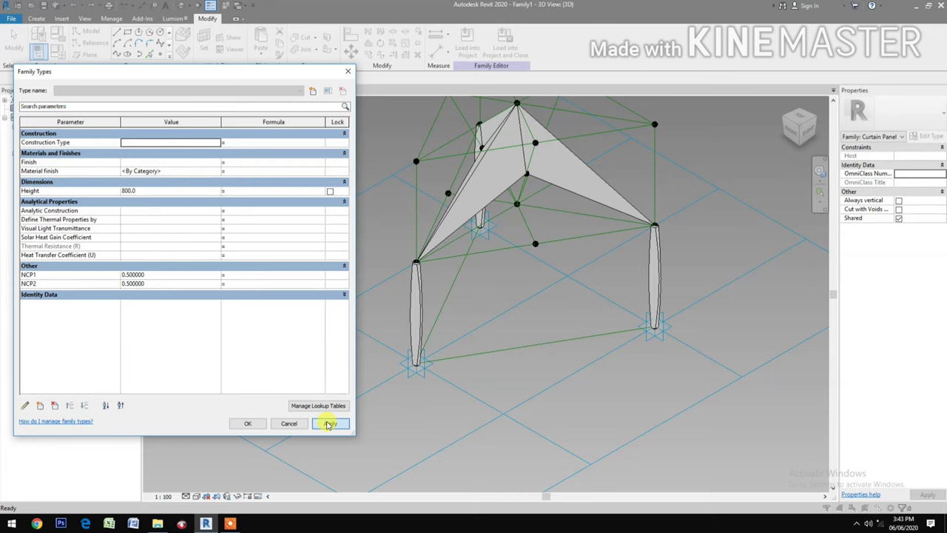
left_click(162, 190)
type("500")
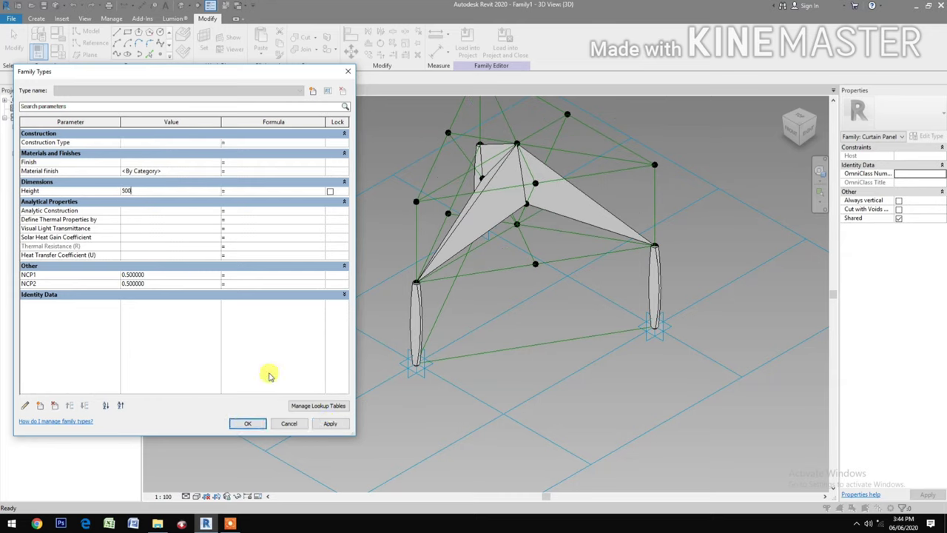
left_click(329, 422)
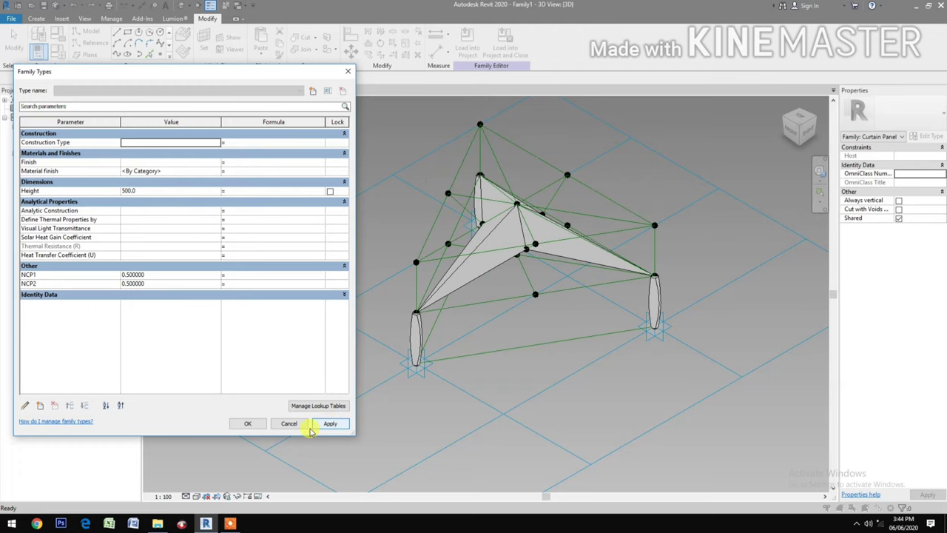
left_click(247, 423)
scroll(399, 362, "down", 2)
middle_click_drag(417, 345, 406, 393)
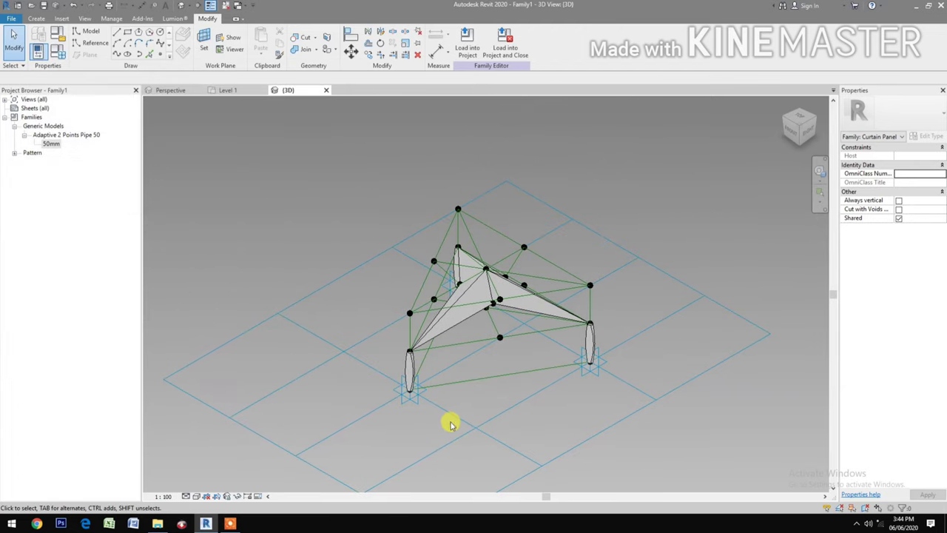
Step: Save the family to the Desktop as 'Al Bahar Sun Shade.rfa'
left_click(43, 6)
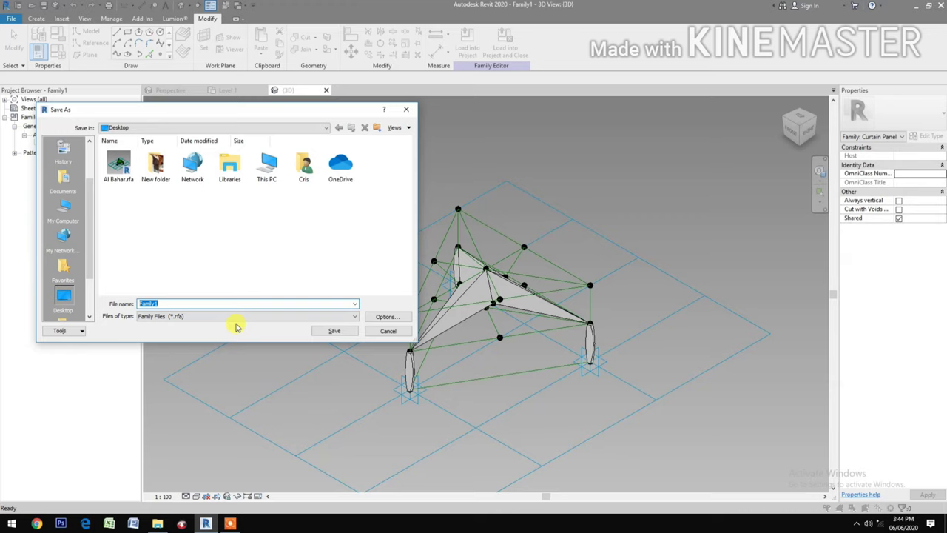
type("Al Bah")
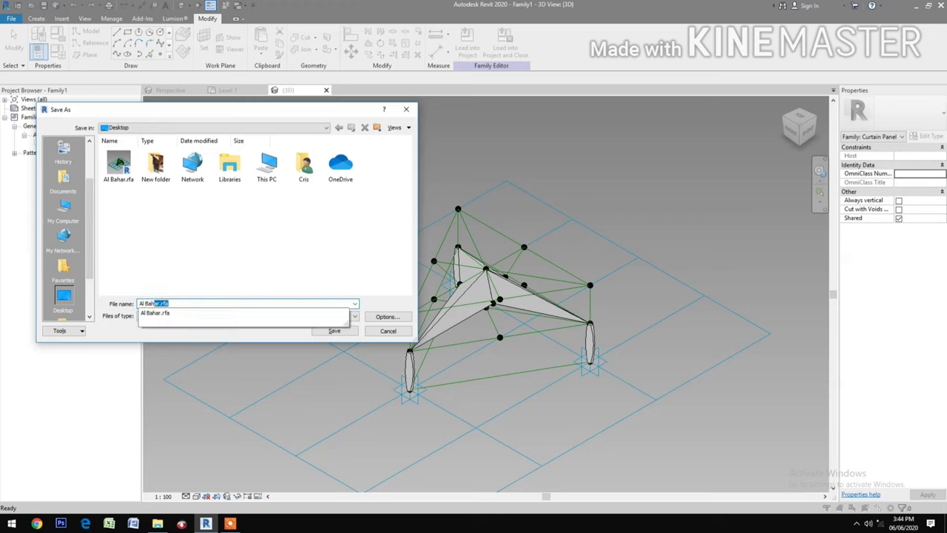
type("r")
key("BackSpace")
type("ar Sun Shade")
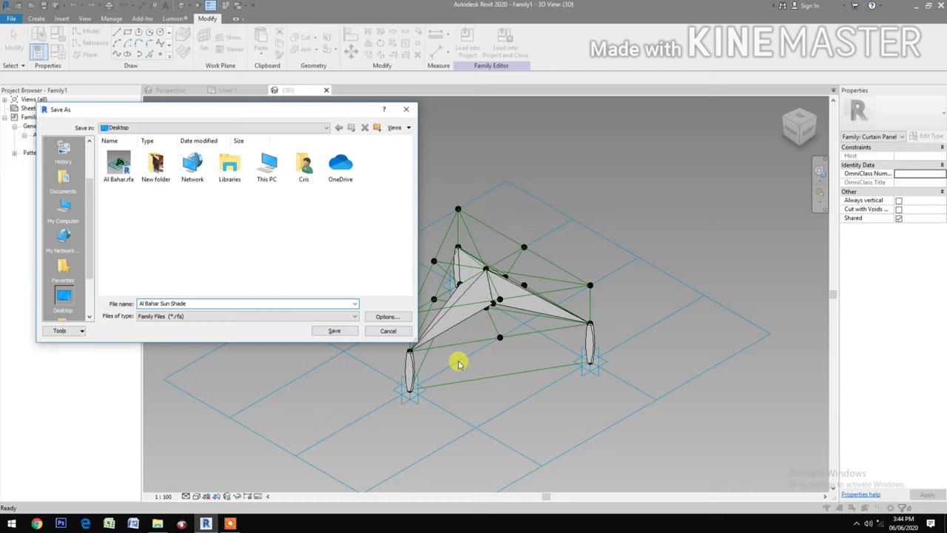
left_click(336, 329)
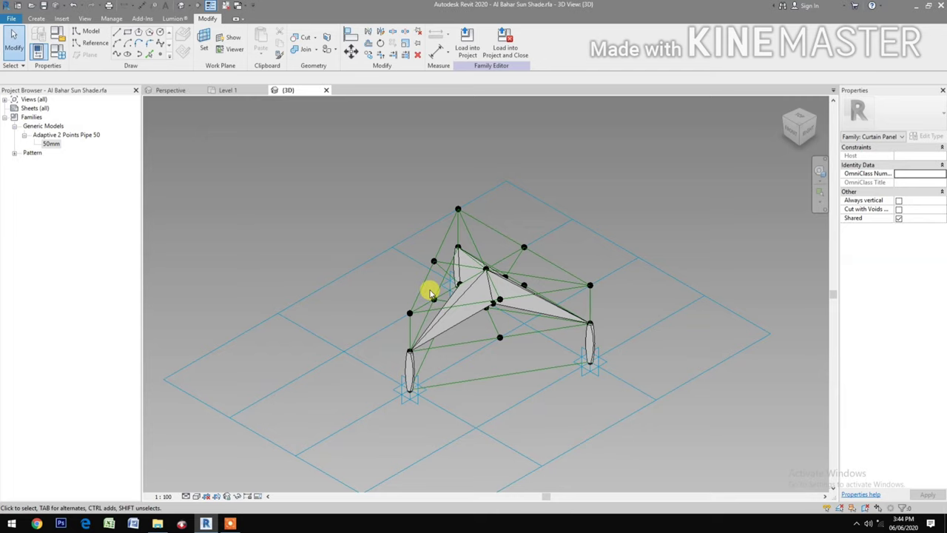
Step: Load Al Bahar Sun Shade into 021Design, cancel placement, and open the {3D} view
left_click(509, 58)
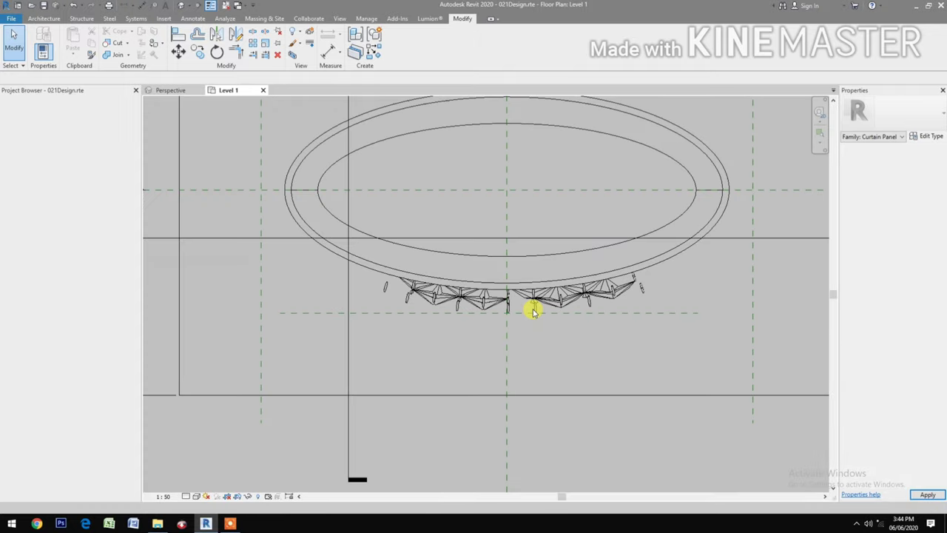
key("Escape")
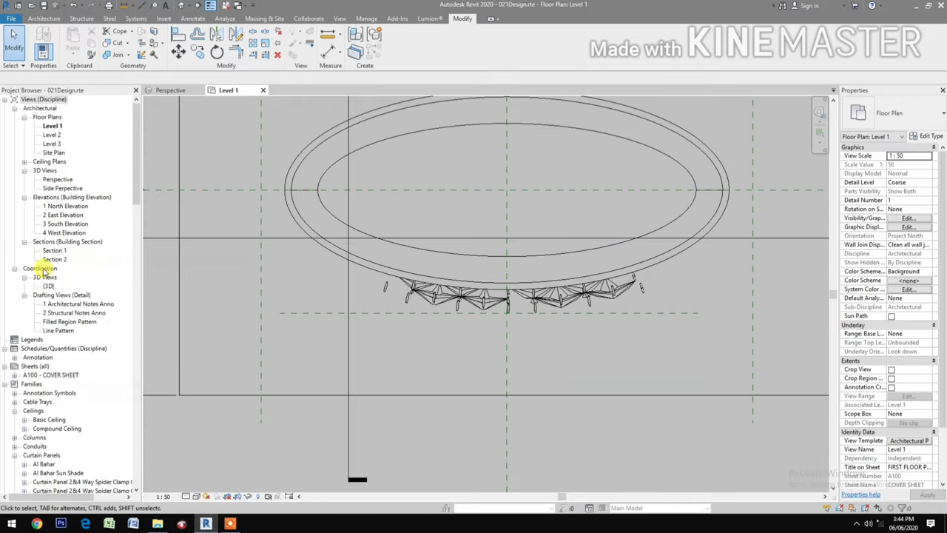
left_click(47, 286)
double_click(48, 286)
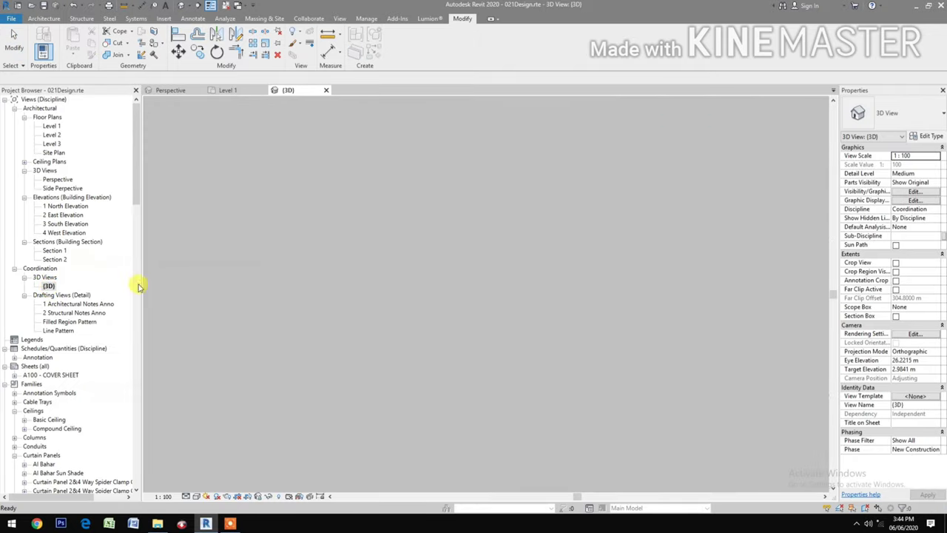
Step: Turn on Show Mass Form and Floors and Tab-select the bowl mass
scroll(538, 306, "up", 5)
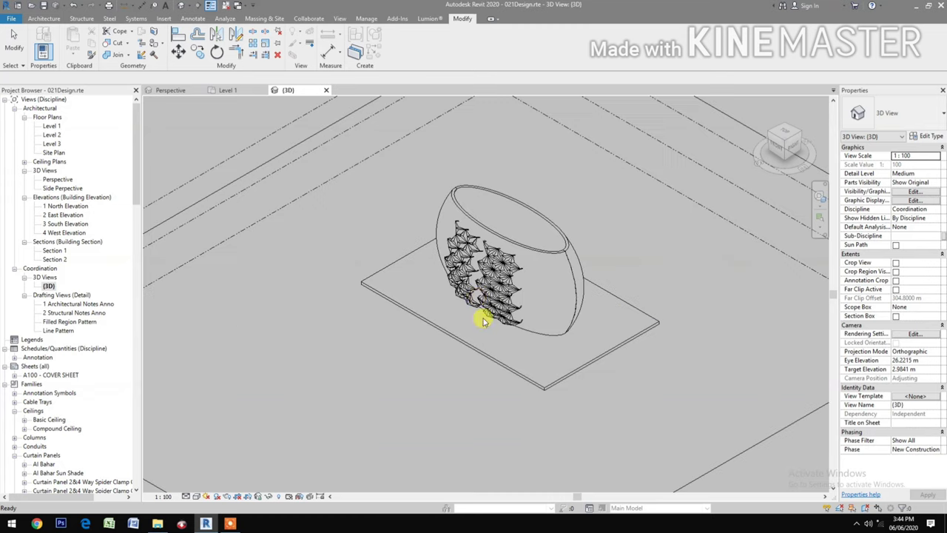
middle_click_drag(446, 393, 437, 387)
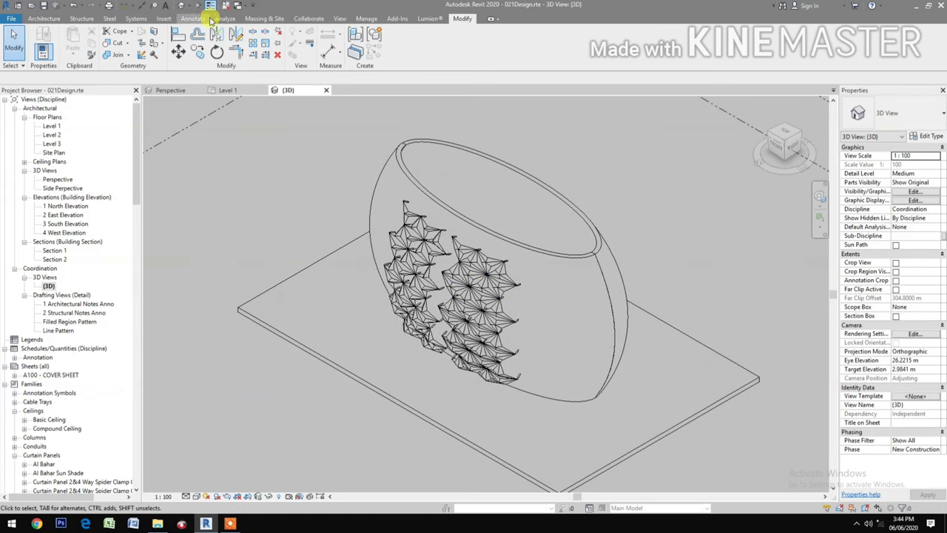
left_click(263, 19)
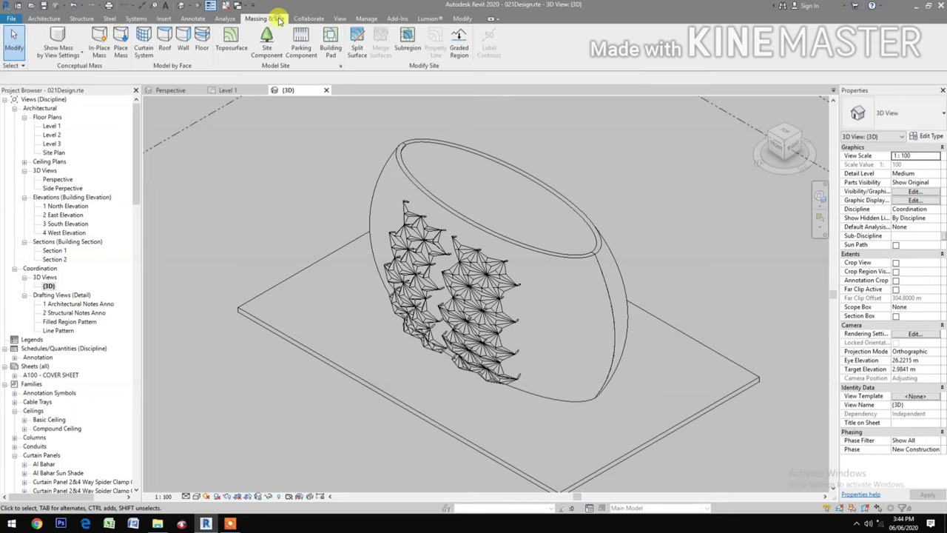
left_click(58, 36)
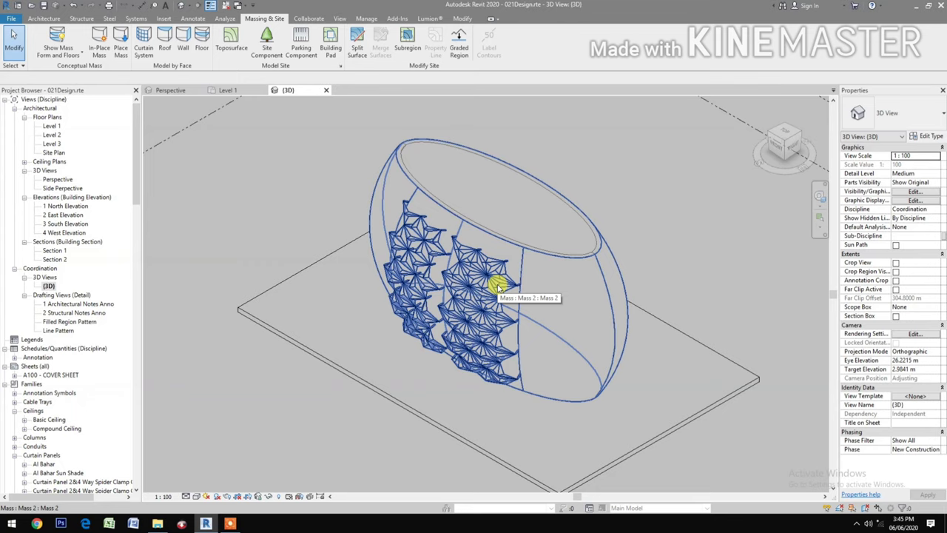
key("Tab")
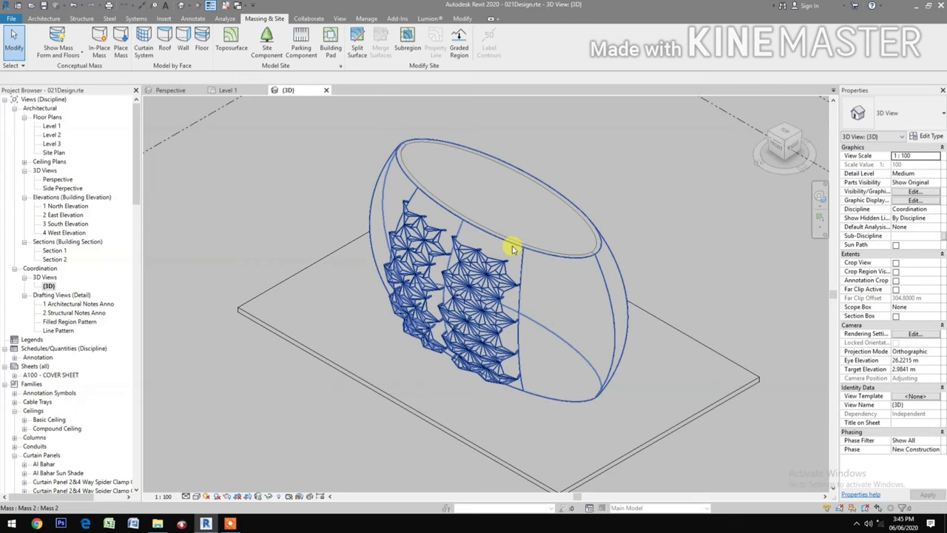
left_click(512, 246)
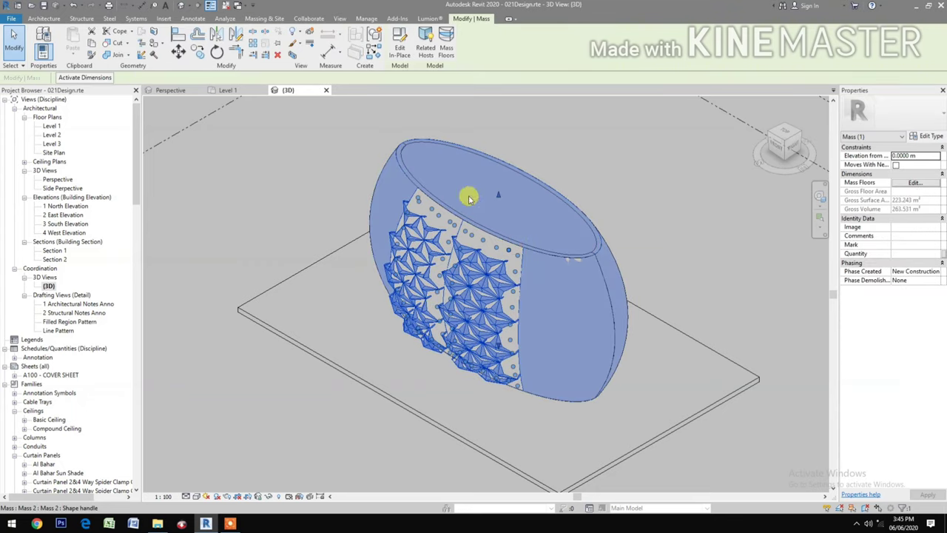
Step: Edit the bowl mass in place, select the right-hand divided surface, and open its panel type list
left_click(399, 49)
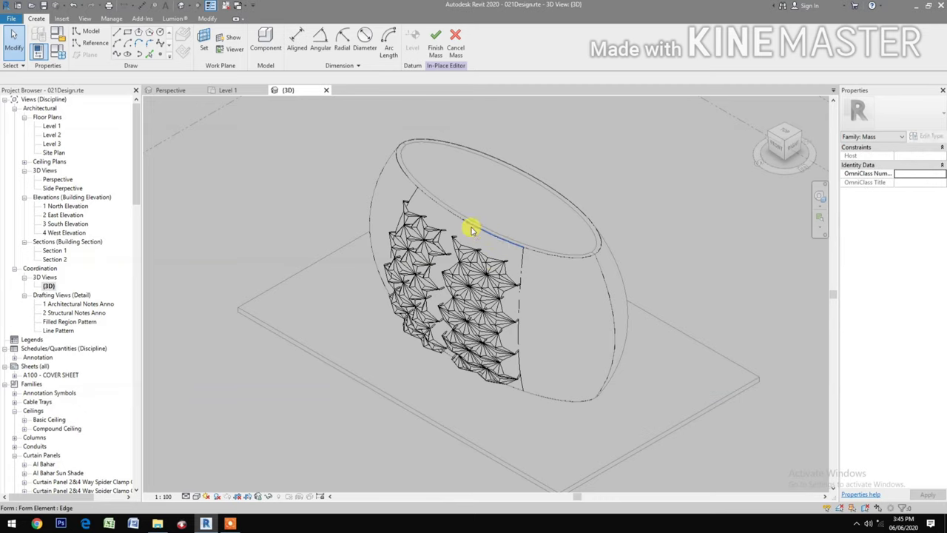
key("Tab")
key("Tab")
key("Tab")
key("Tab")
key("Tab")
key("Tab")
key("Tab")
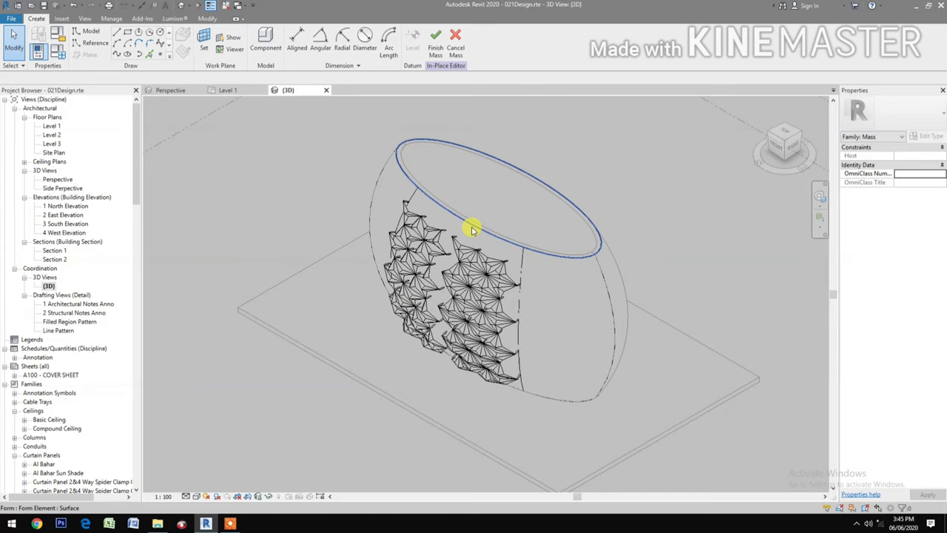
left_click(503, 267)
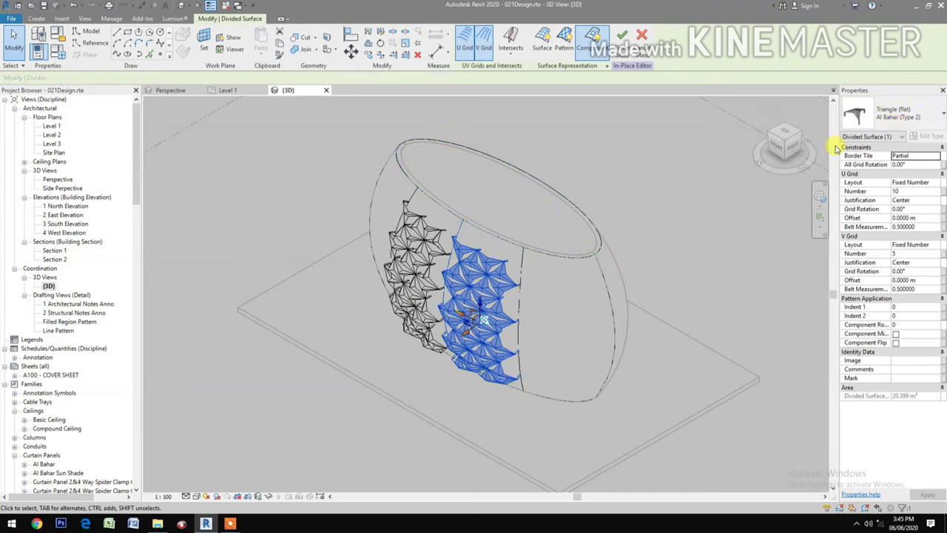
left_click(897, 118)
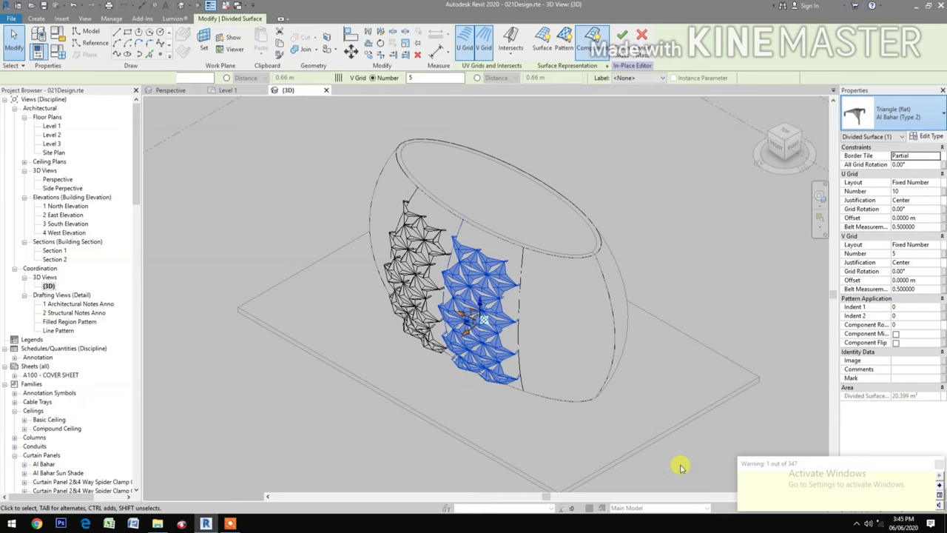
Step: Dismiss the panel-swap warning and switch to the Perspective view
left_click(939, 464)
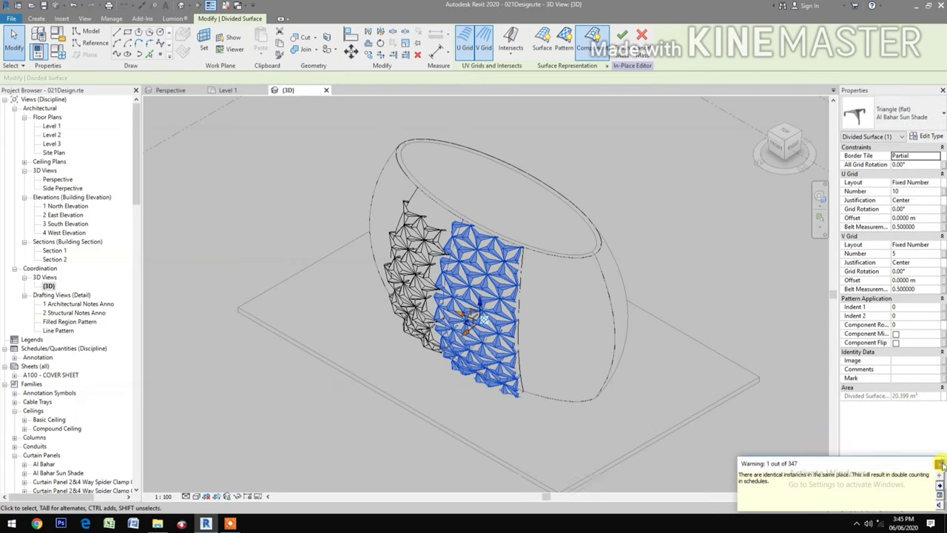
left_click(177, 91)
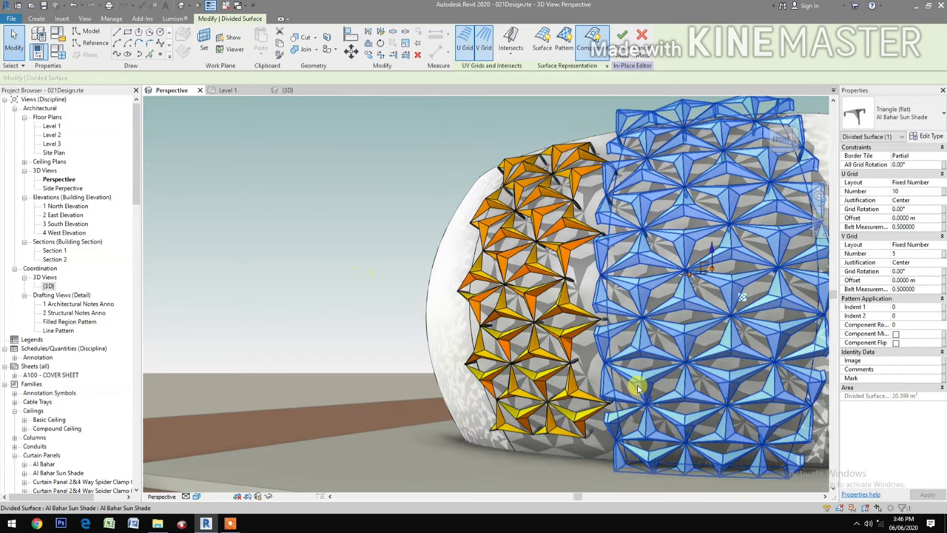
Step: Open the Al Bahar Sun Shade type properties and review its parameters, including panel height
left_click(936, 138)
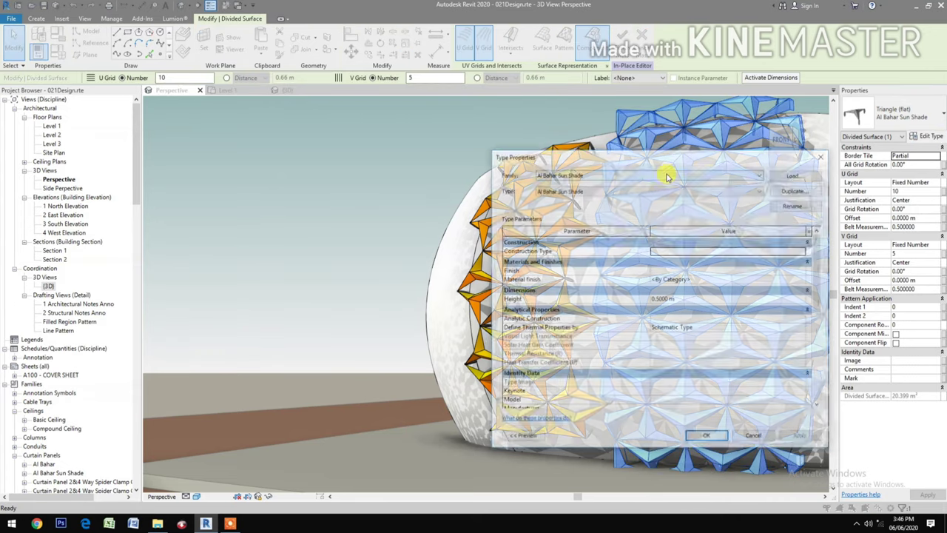
left_click_drag(637, 161, 333, 146)
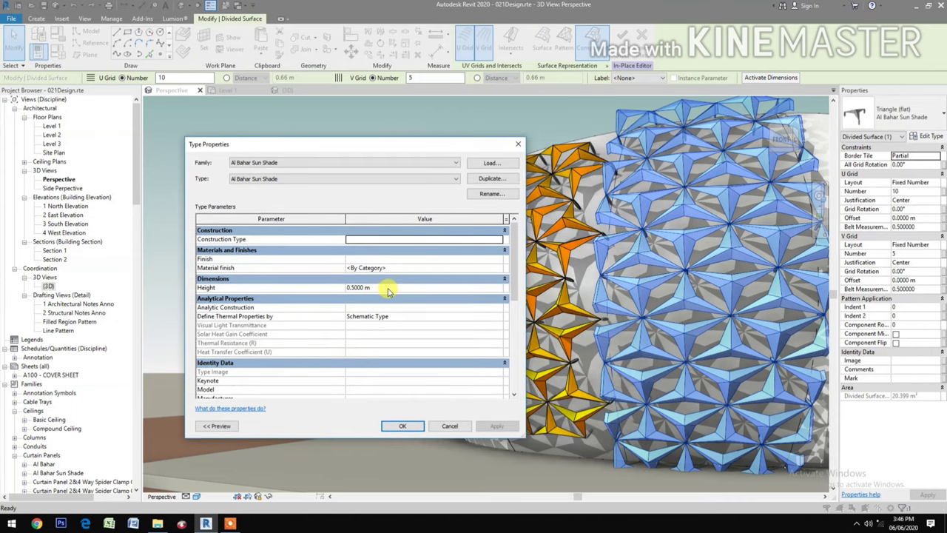
scroll(390, 316, "down", 2)
scroll(390, 296, "up", 2)
scroll(391, 287, "down", 1)
scroll(391, 286, "up", 1)
left_click(397, 290)
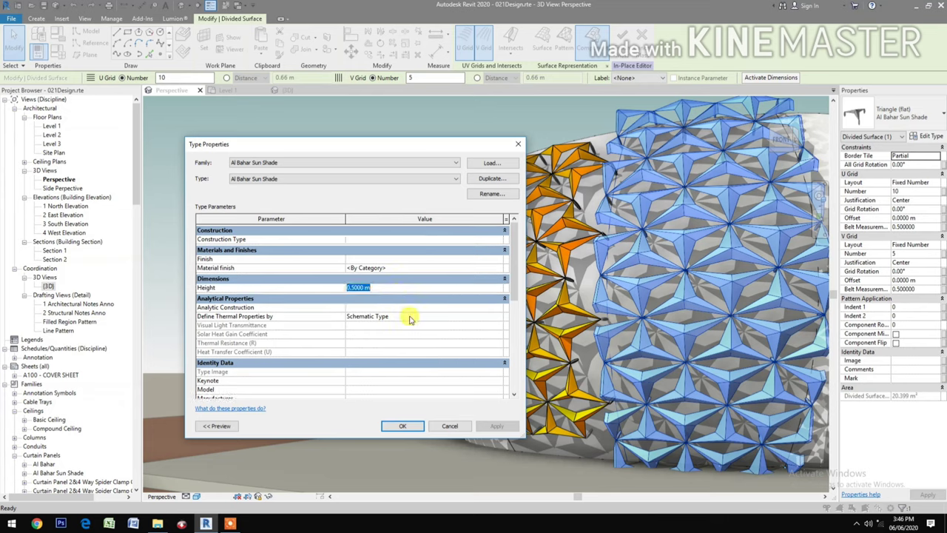
scroll(419, 340, "down", 6)
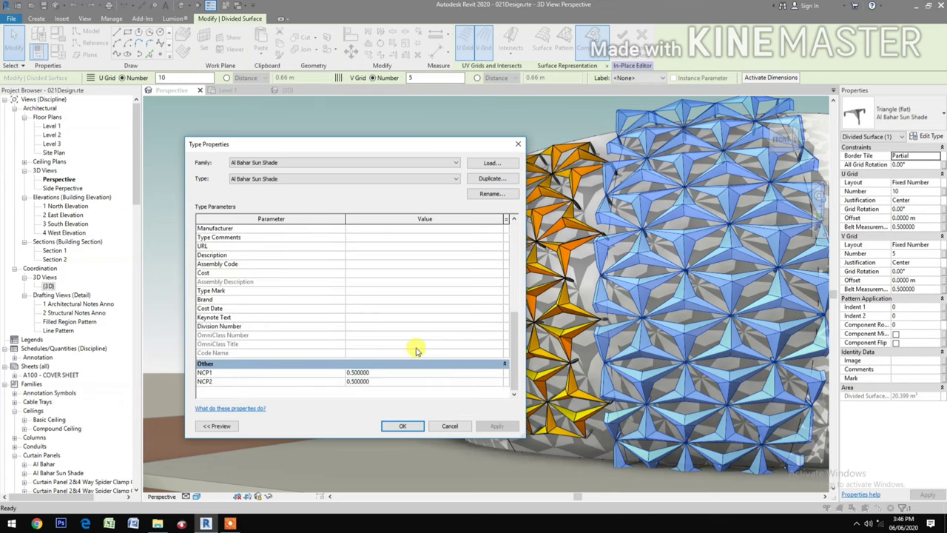
scroll(409, 354, "up", 6)
scroll(405, 354, "up", 2)
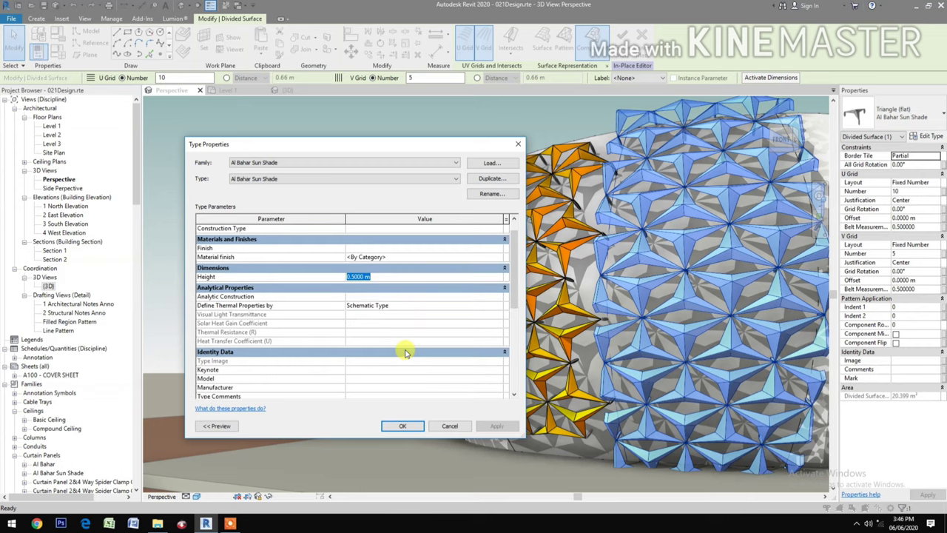
Step: Set the type's Material finish to PVC Orange, apply it, and deselect the divided surface
left_click(483, 256)
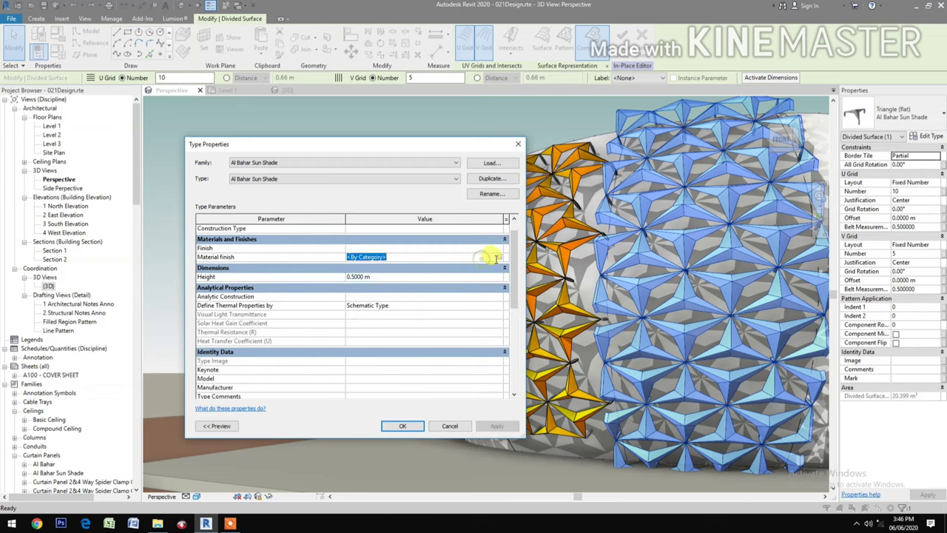
left_click(499, 257)
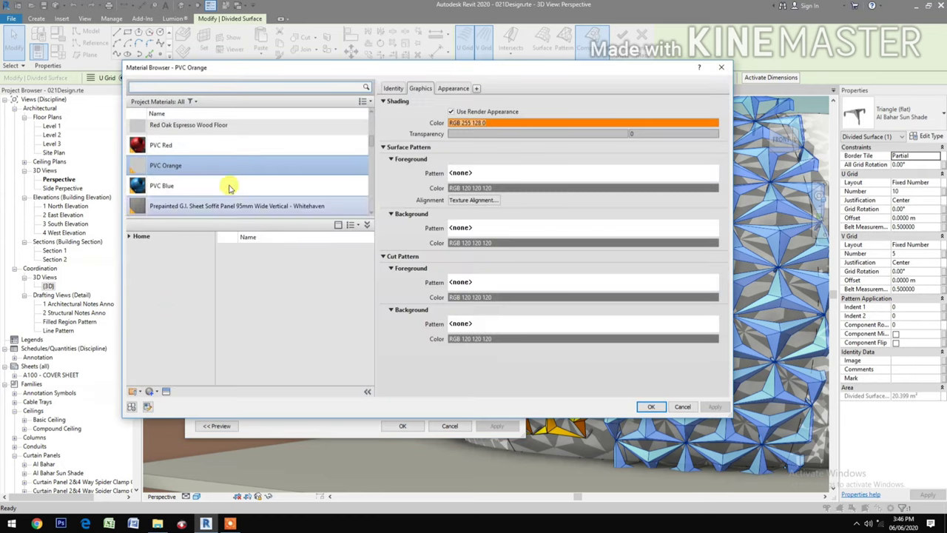
left_click(651, 407)
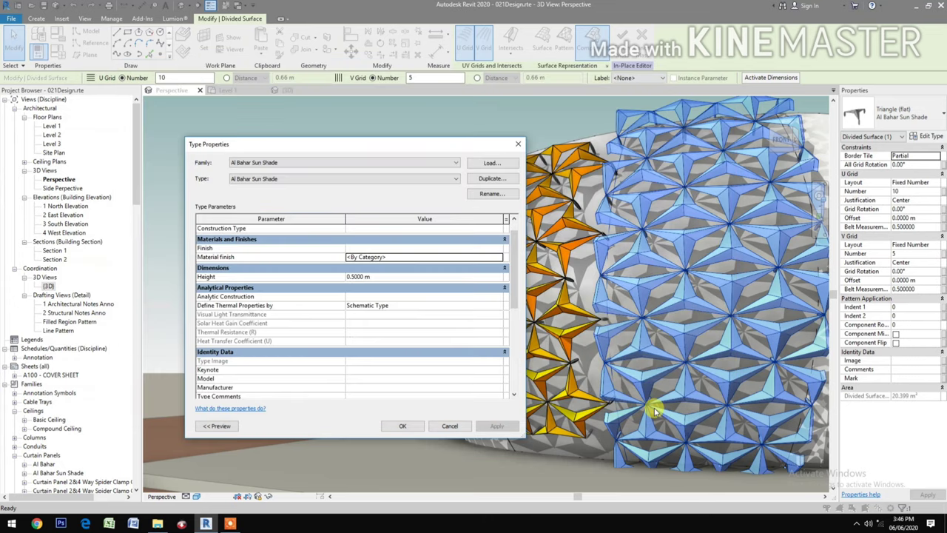
left_click(496, 429)
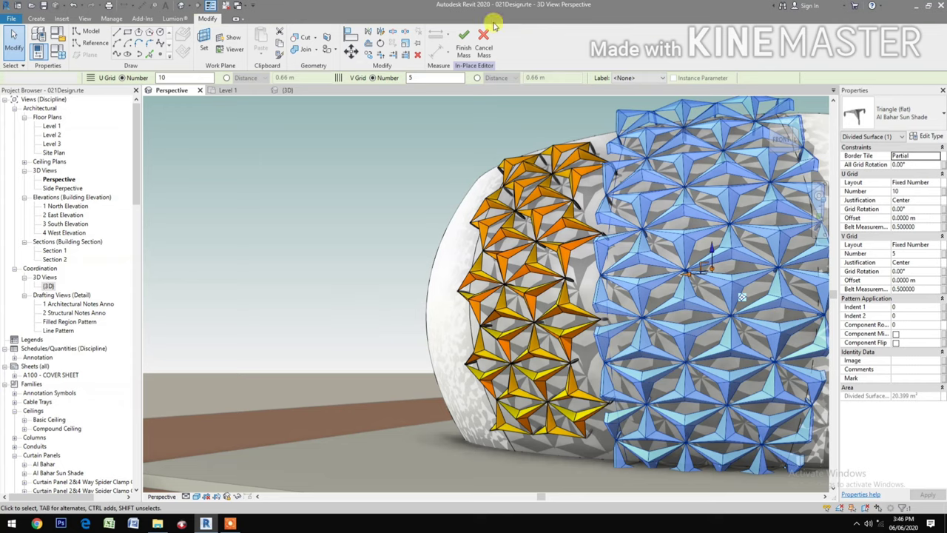
key("Escape")
Step: Tab-select a single sun shade curtain panel and bring up its type properties
left_click(468, 45)
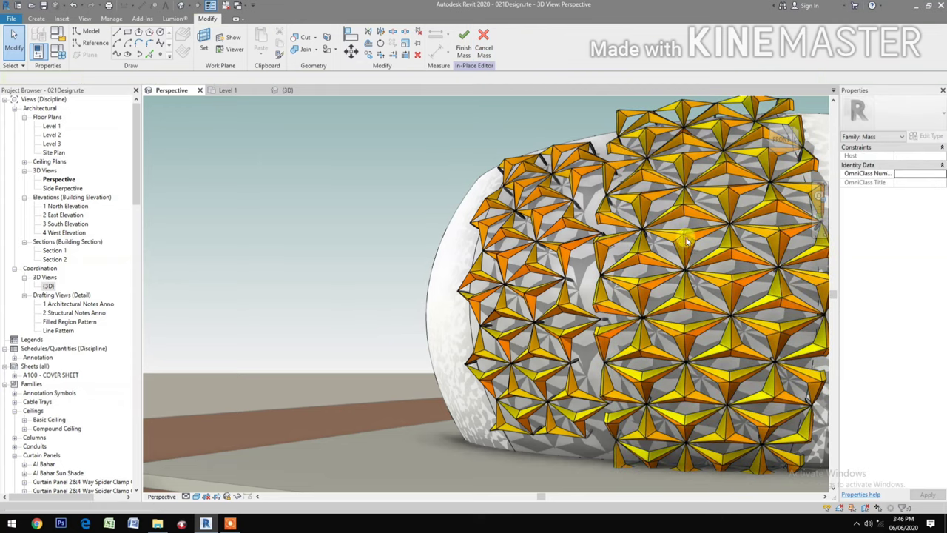
key("Tab")
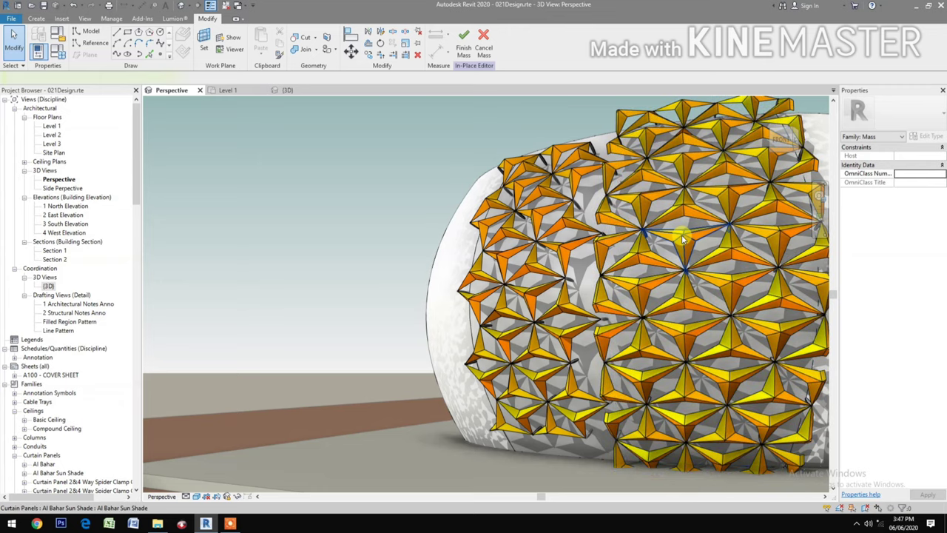
left_click(683, 239)
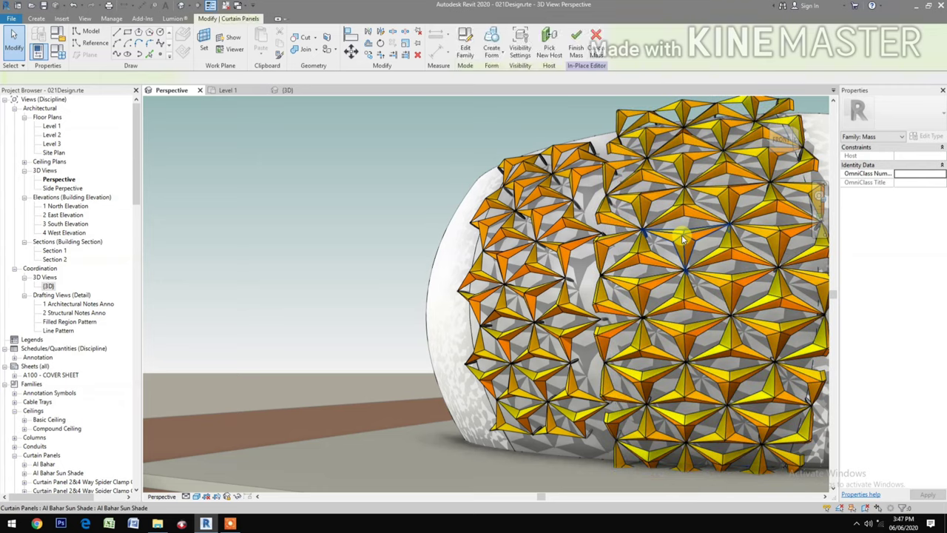
left_click(930, 138)
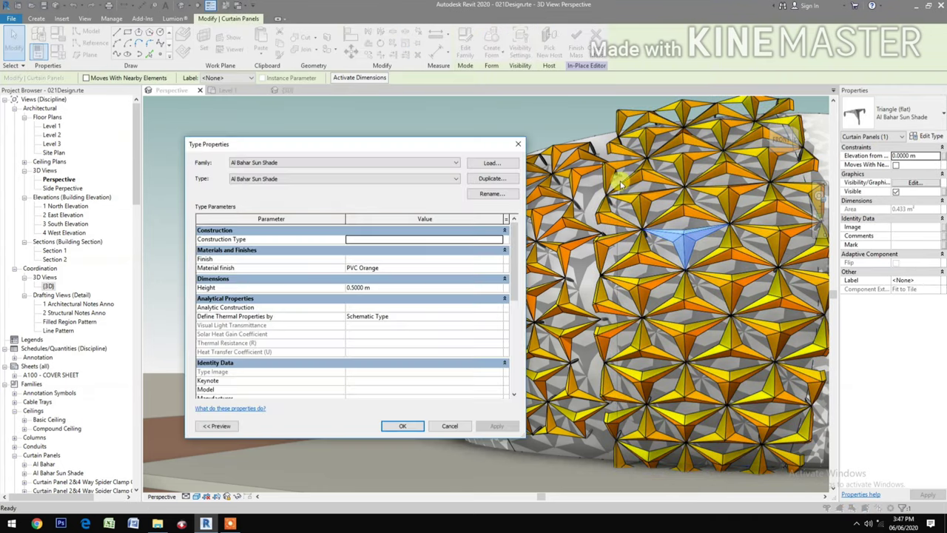
Step: Duplicate the type as 'Al Bahar Sun Shade 2' with NCP2 set to .8
left_click(491, 179)
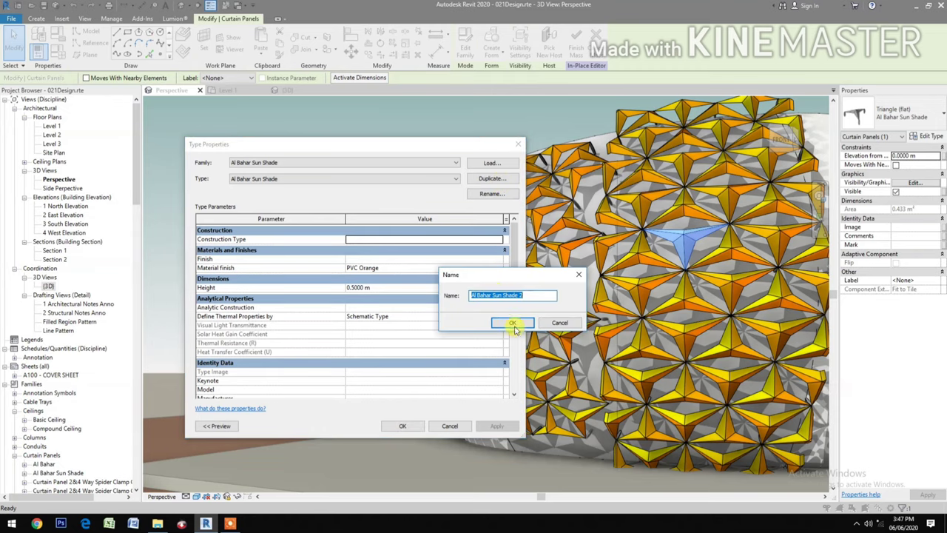
left_click(514, 327)
scroll(395, 355, "down", 2)
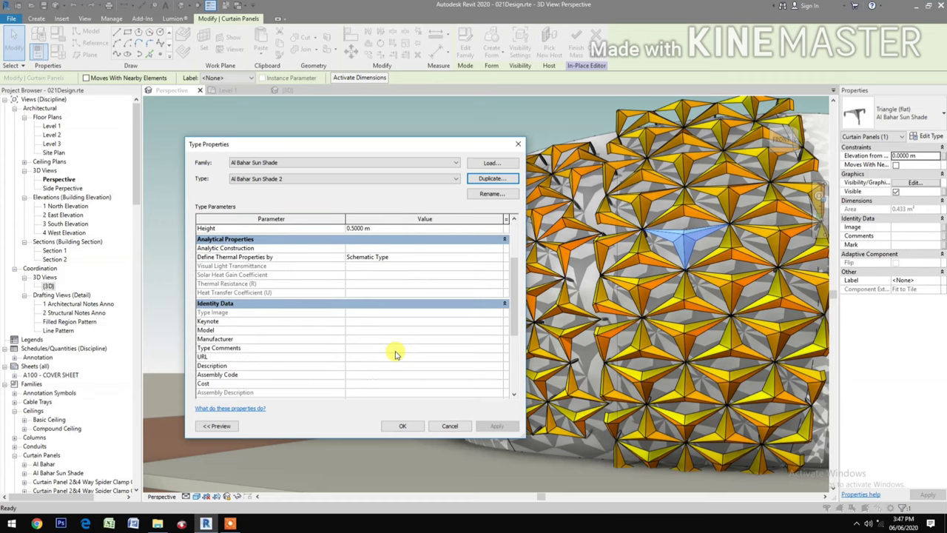
scroll(396, 355, "down", 4)
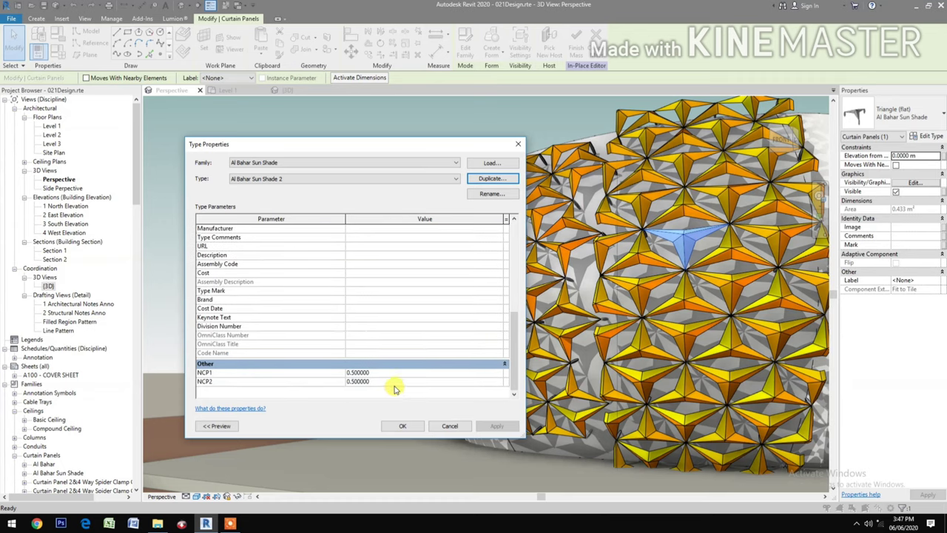
left_click(394, 383)
type(".")
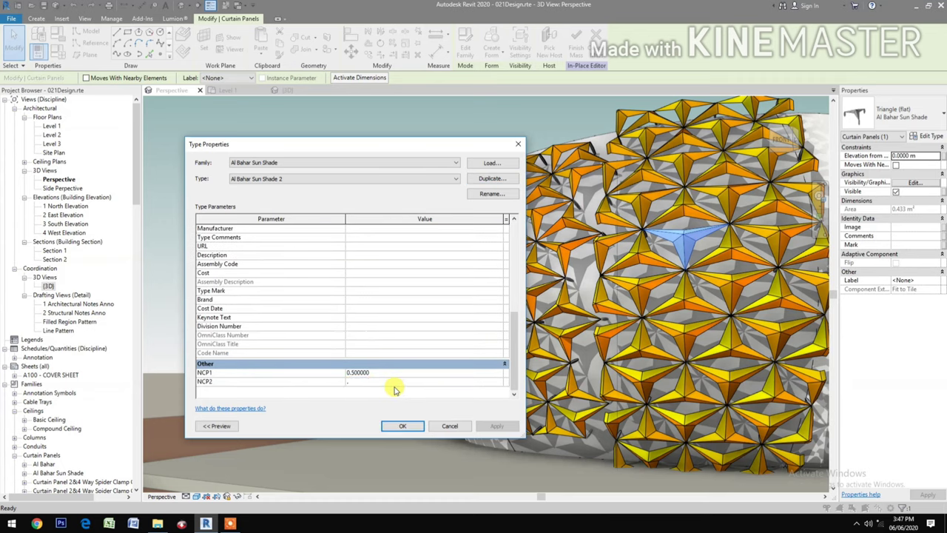
type("8")
left_click(406, 426)
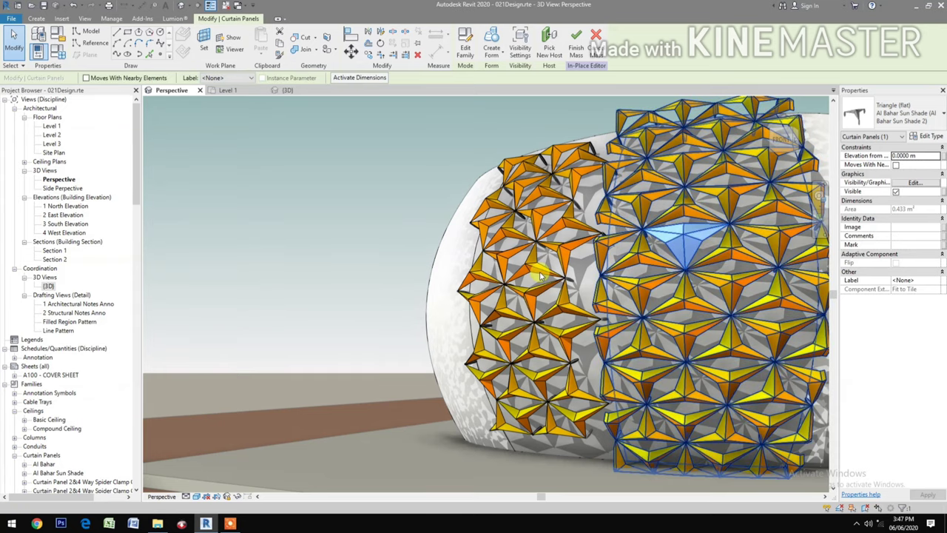
Step: Switch the curtain panel near the facade centre to Al Bahar Sun Shade 2
left_click(393, 201)
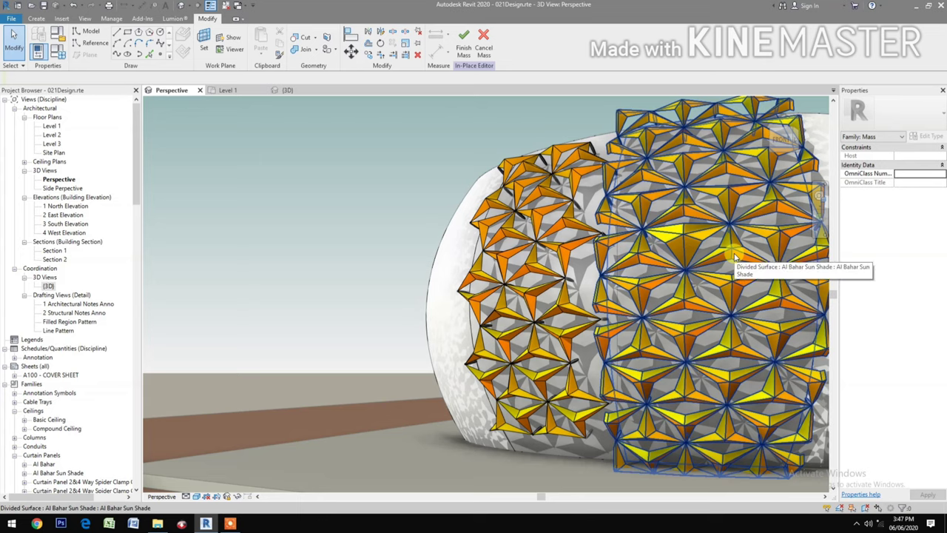
key("Tab")
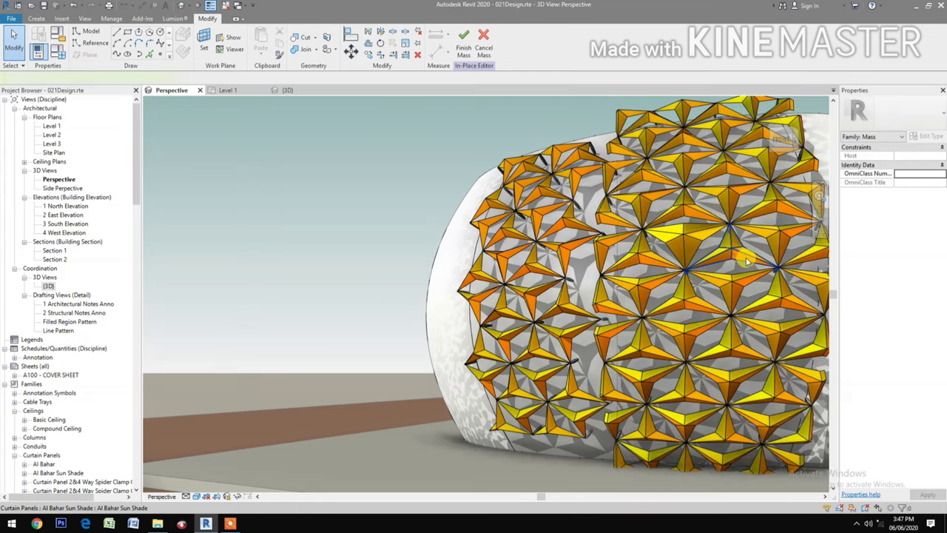
left_click(735, 257)
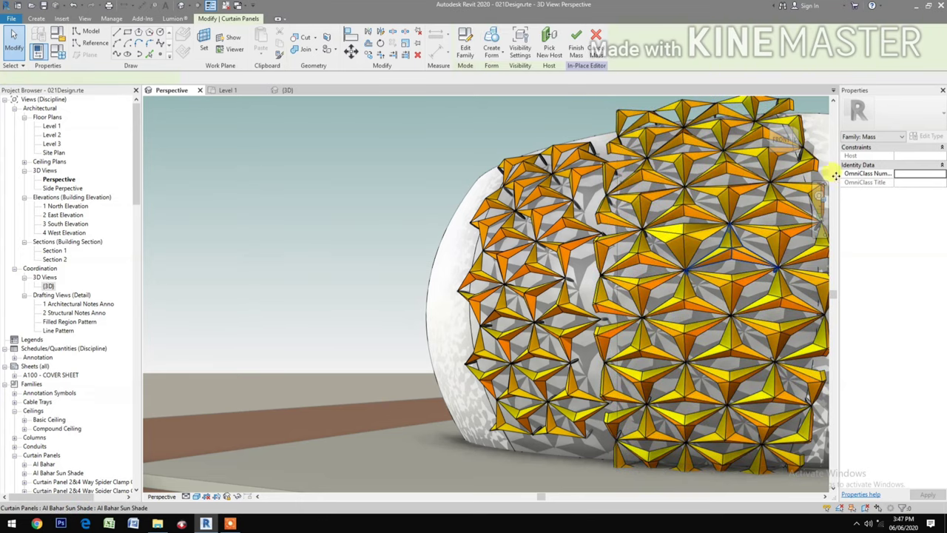
left_click(912, 117)
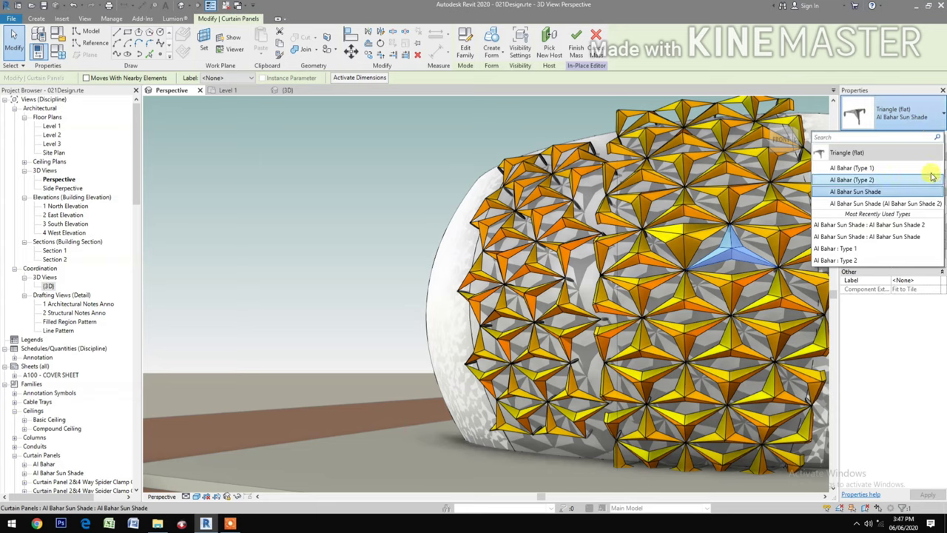
left_click(898, 204)
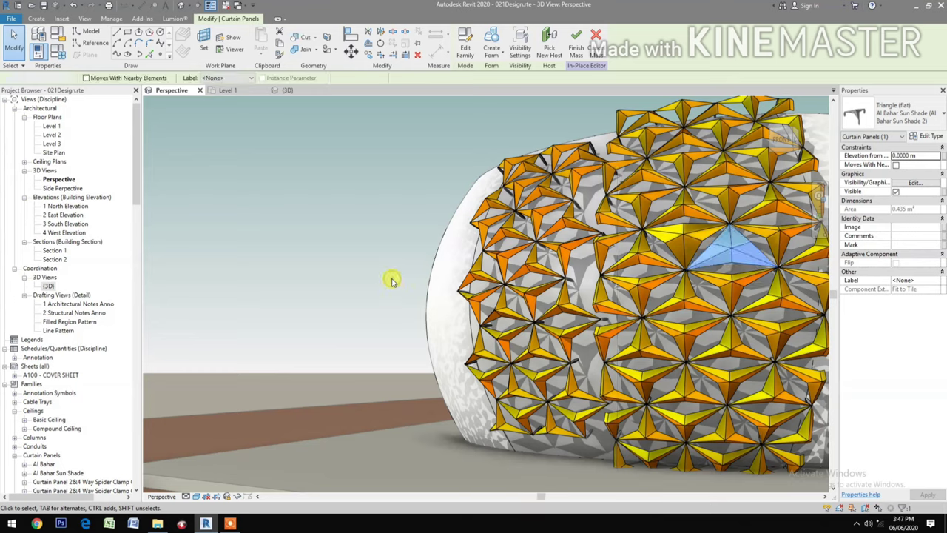
key("Escape")
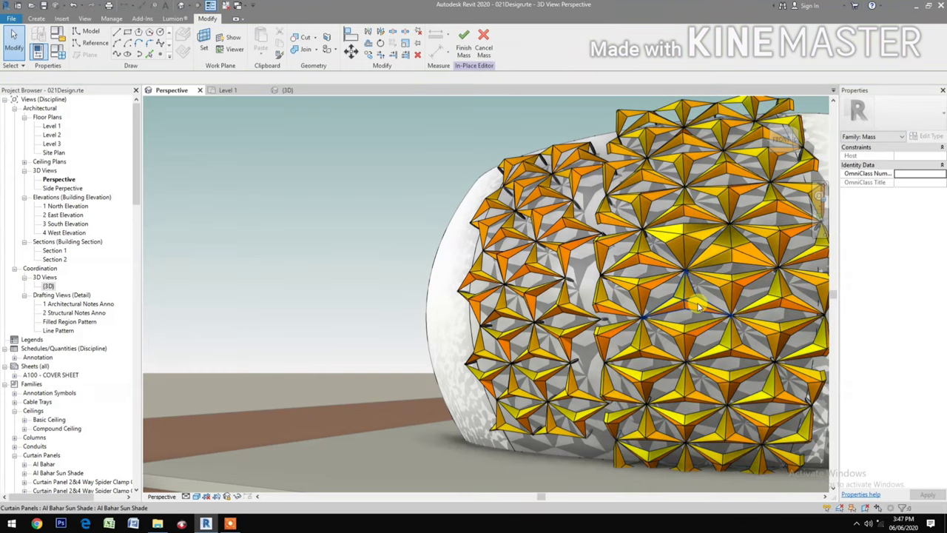
Step: Switch the Y-shaped panel below centre to Al Bahar Sun Shade 2, then deselect
left_click(732, 256)
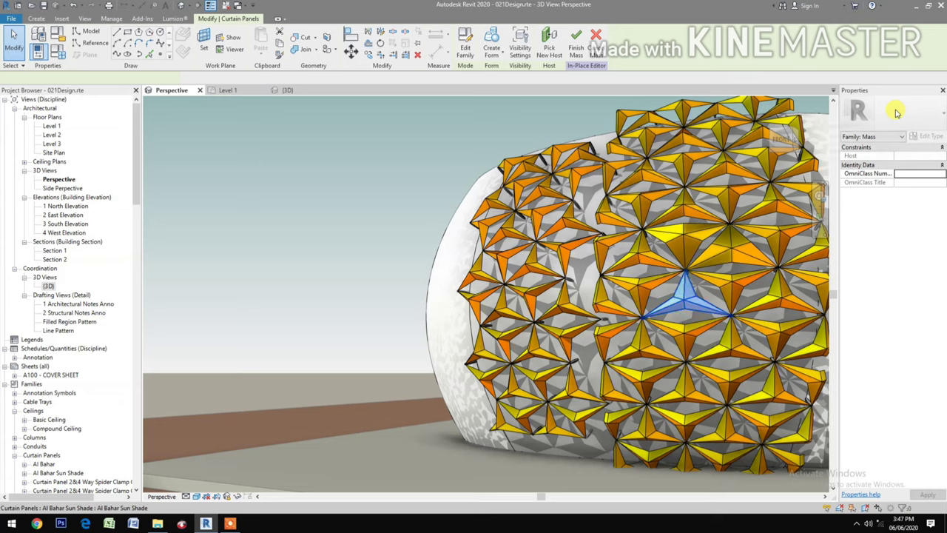
left_click(908, 119)
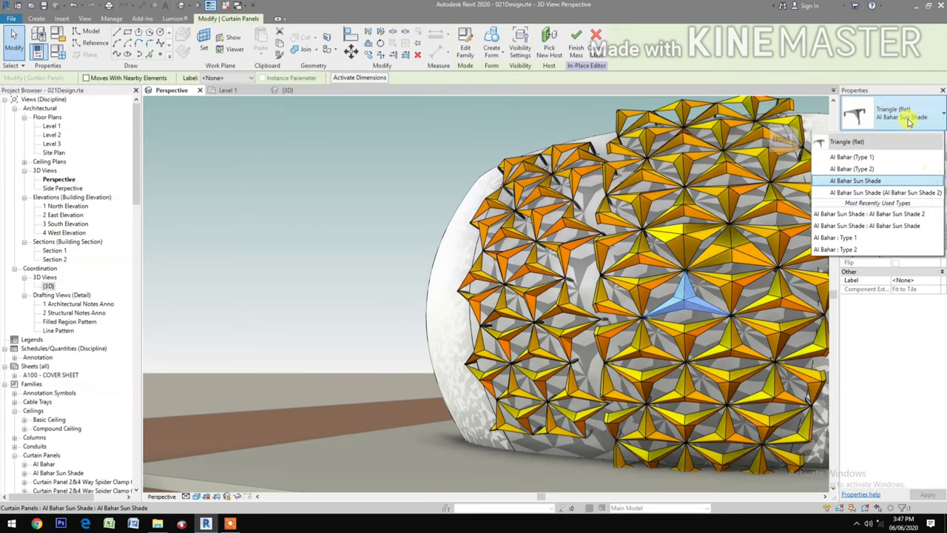
left_click(914, 202)
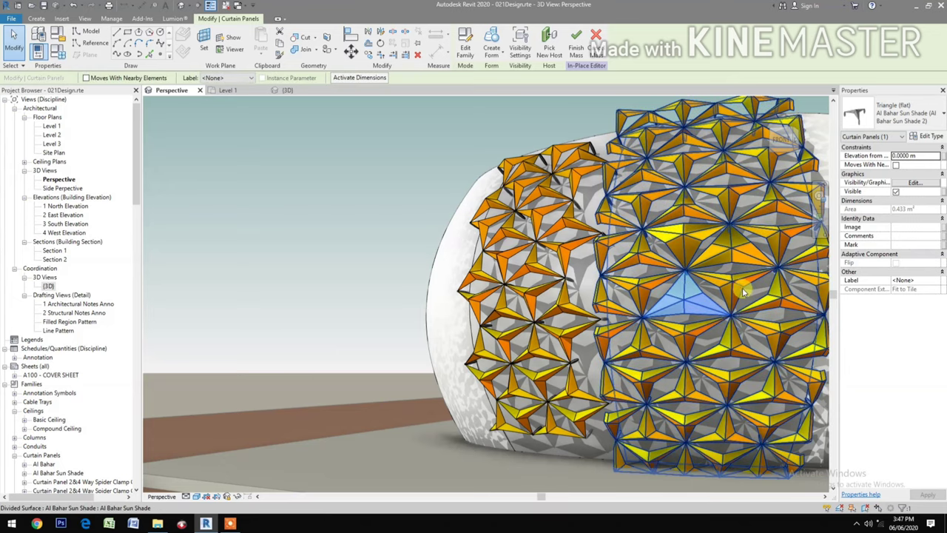
key("Tab")
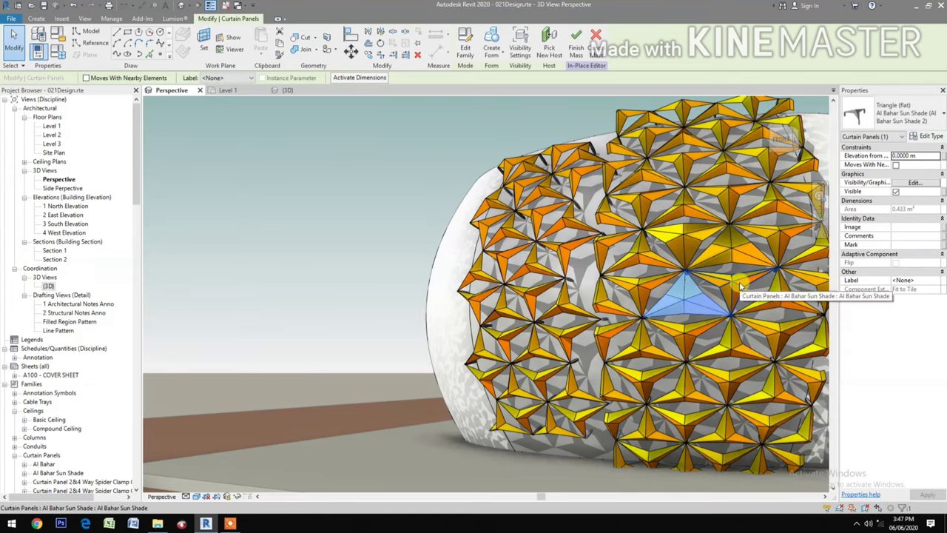
left_click(739, 287)
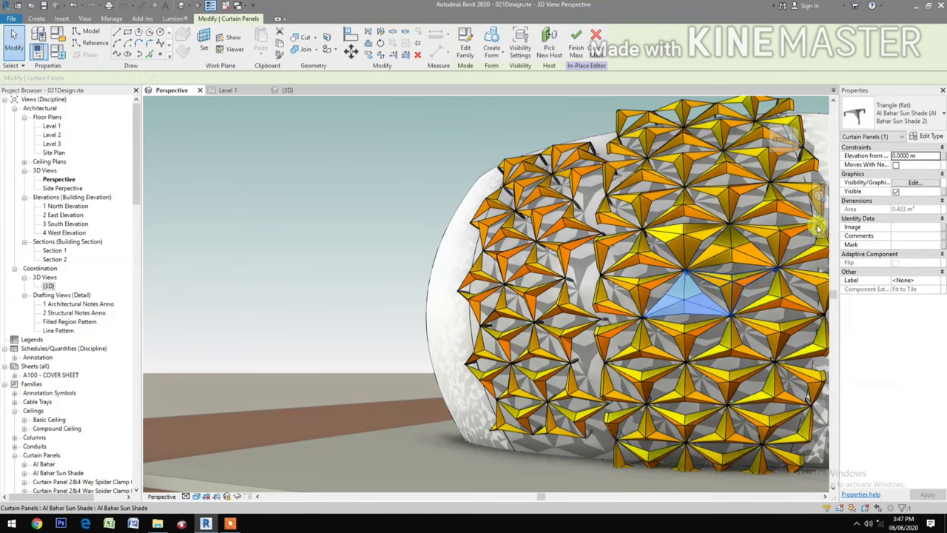
left_click(907, 124)
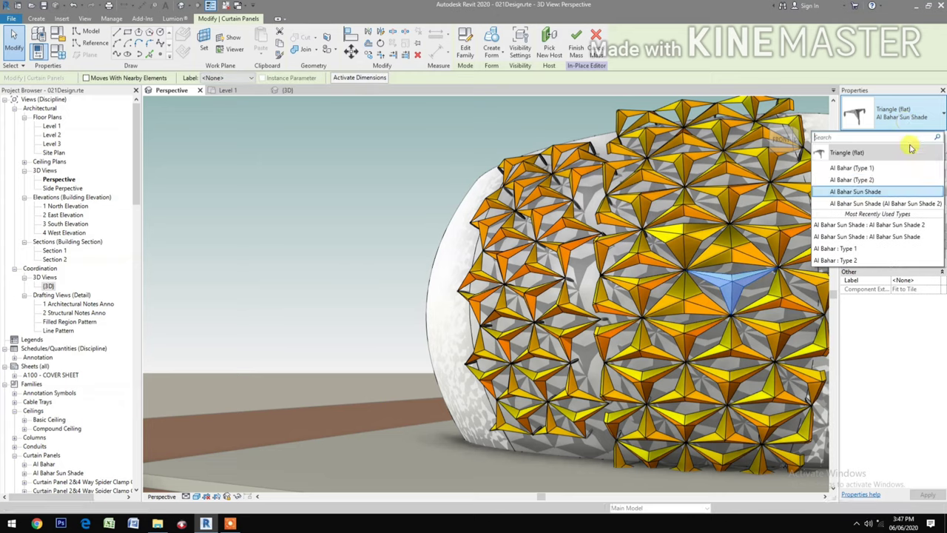
left_click(923, 203)
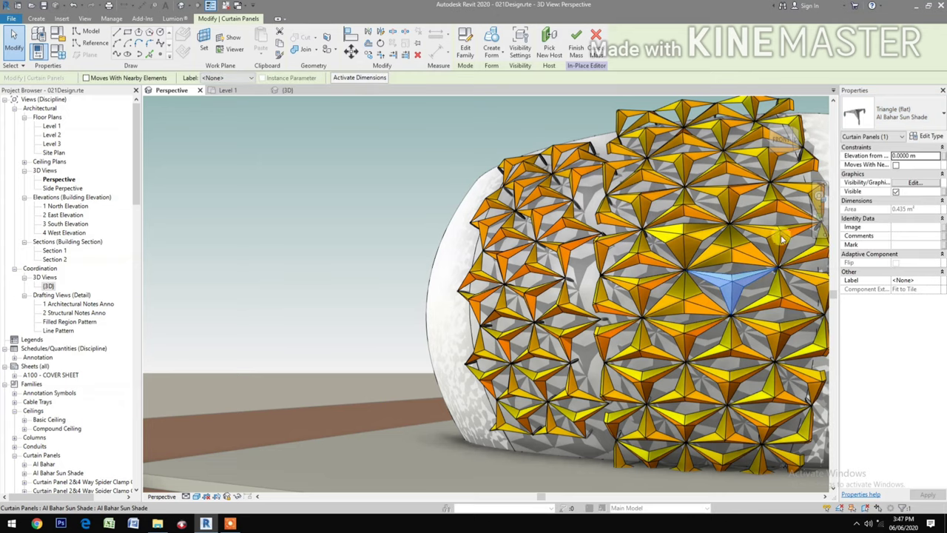
left_click(340, 303)
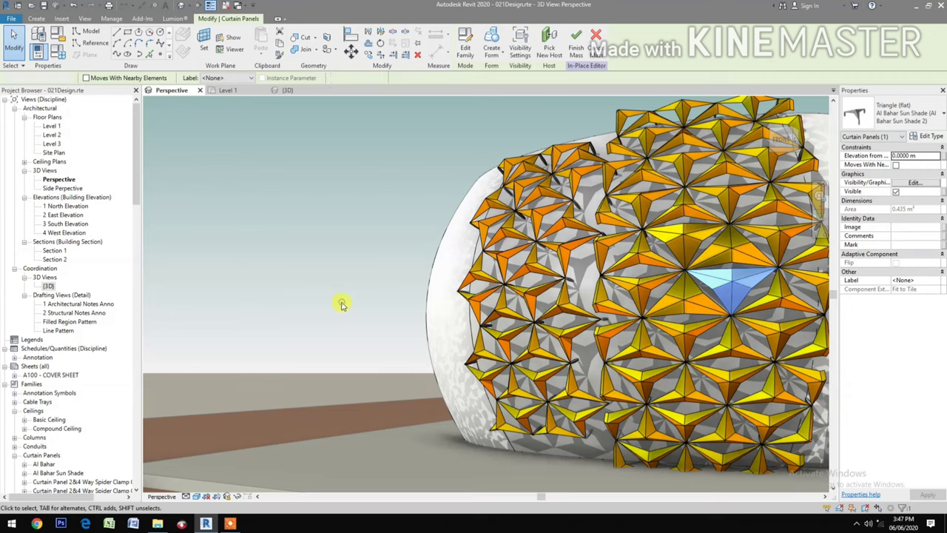